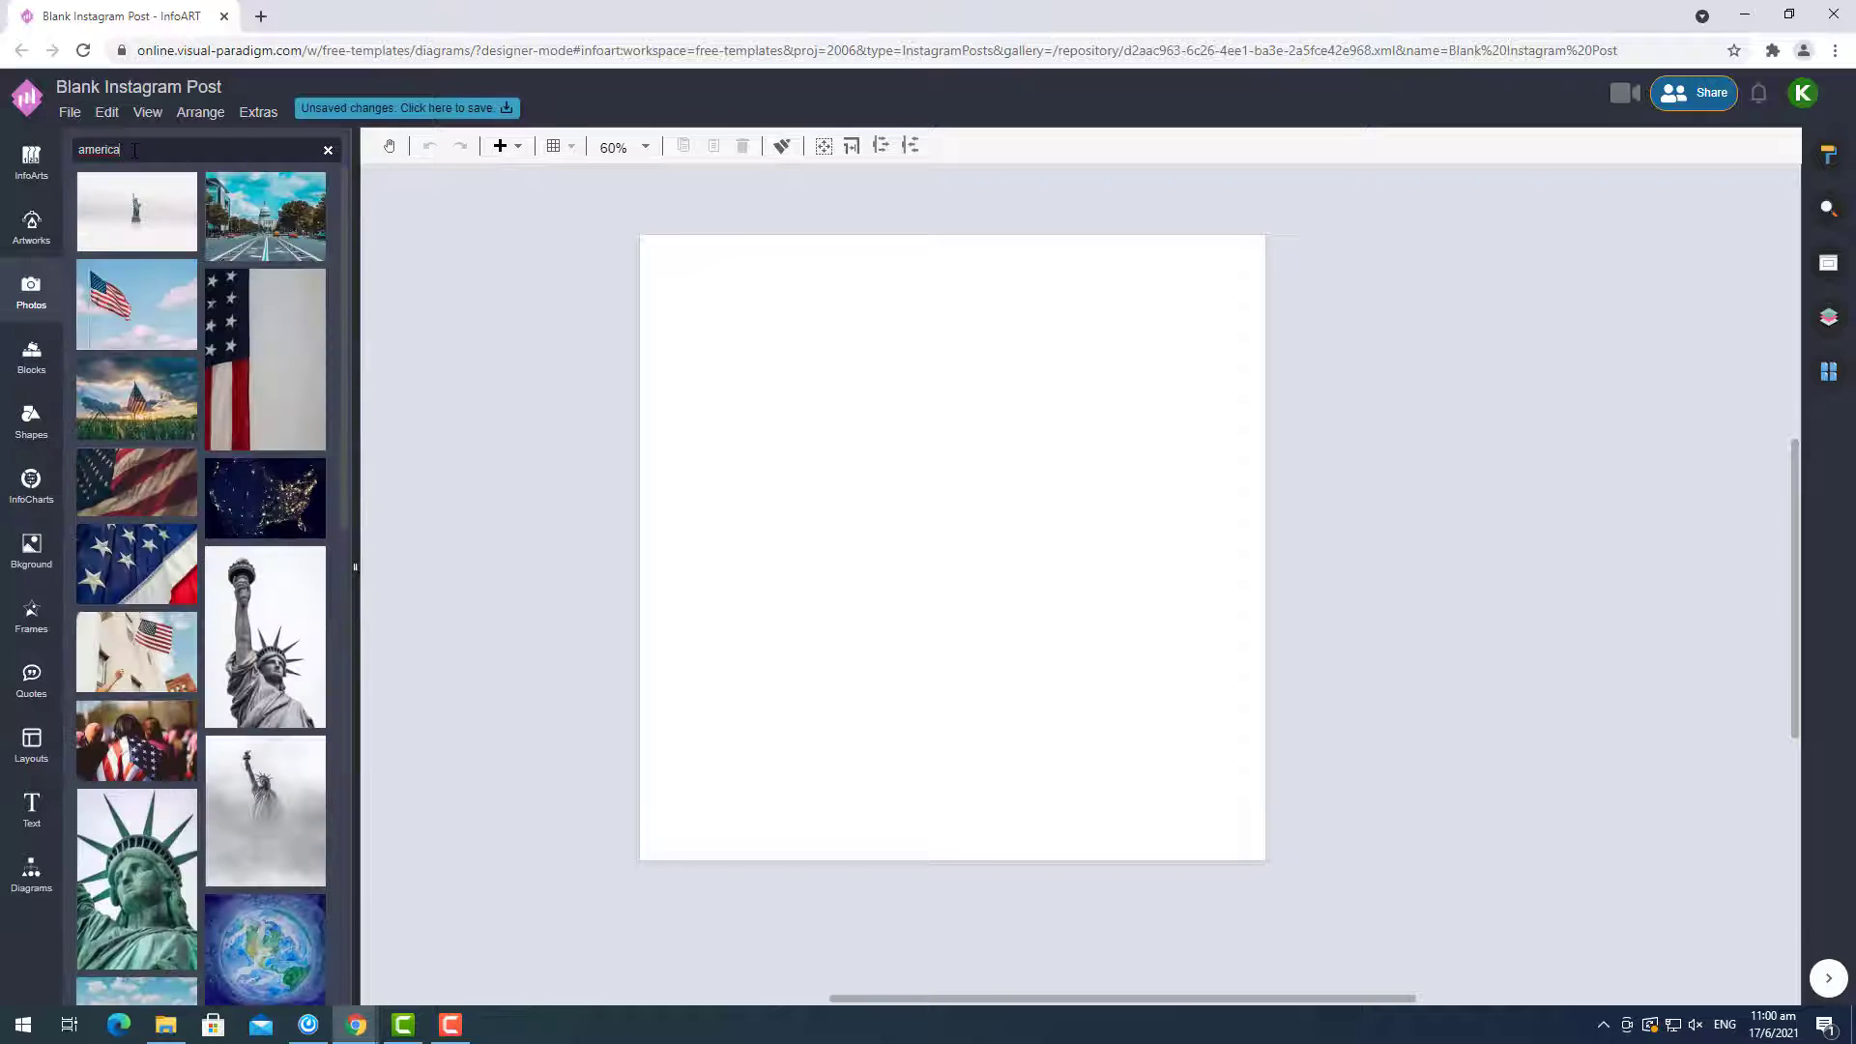
Try American flag photos from the america results as the full-page background.
drag(136, 302, 837, 498)
drag(103, 250, 667, 281)
drag(266, 319, 664, 281)
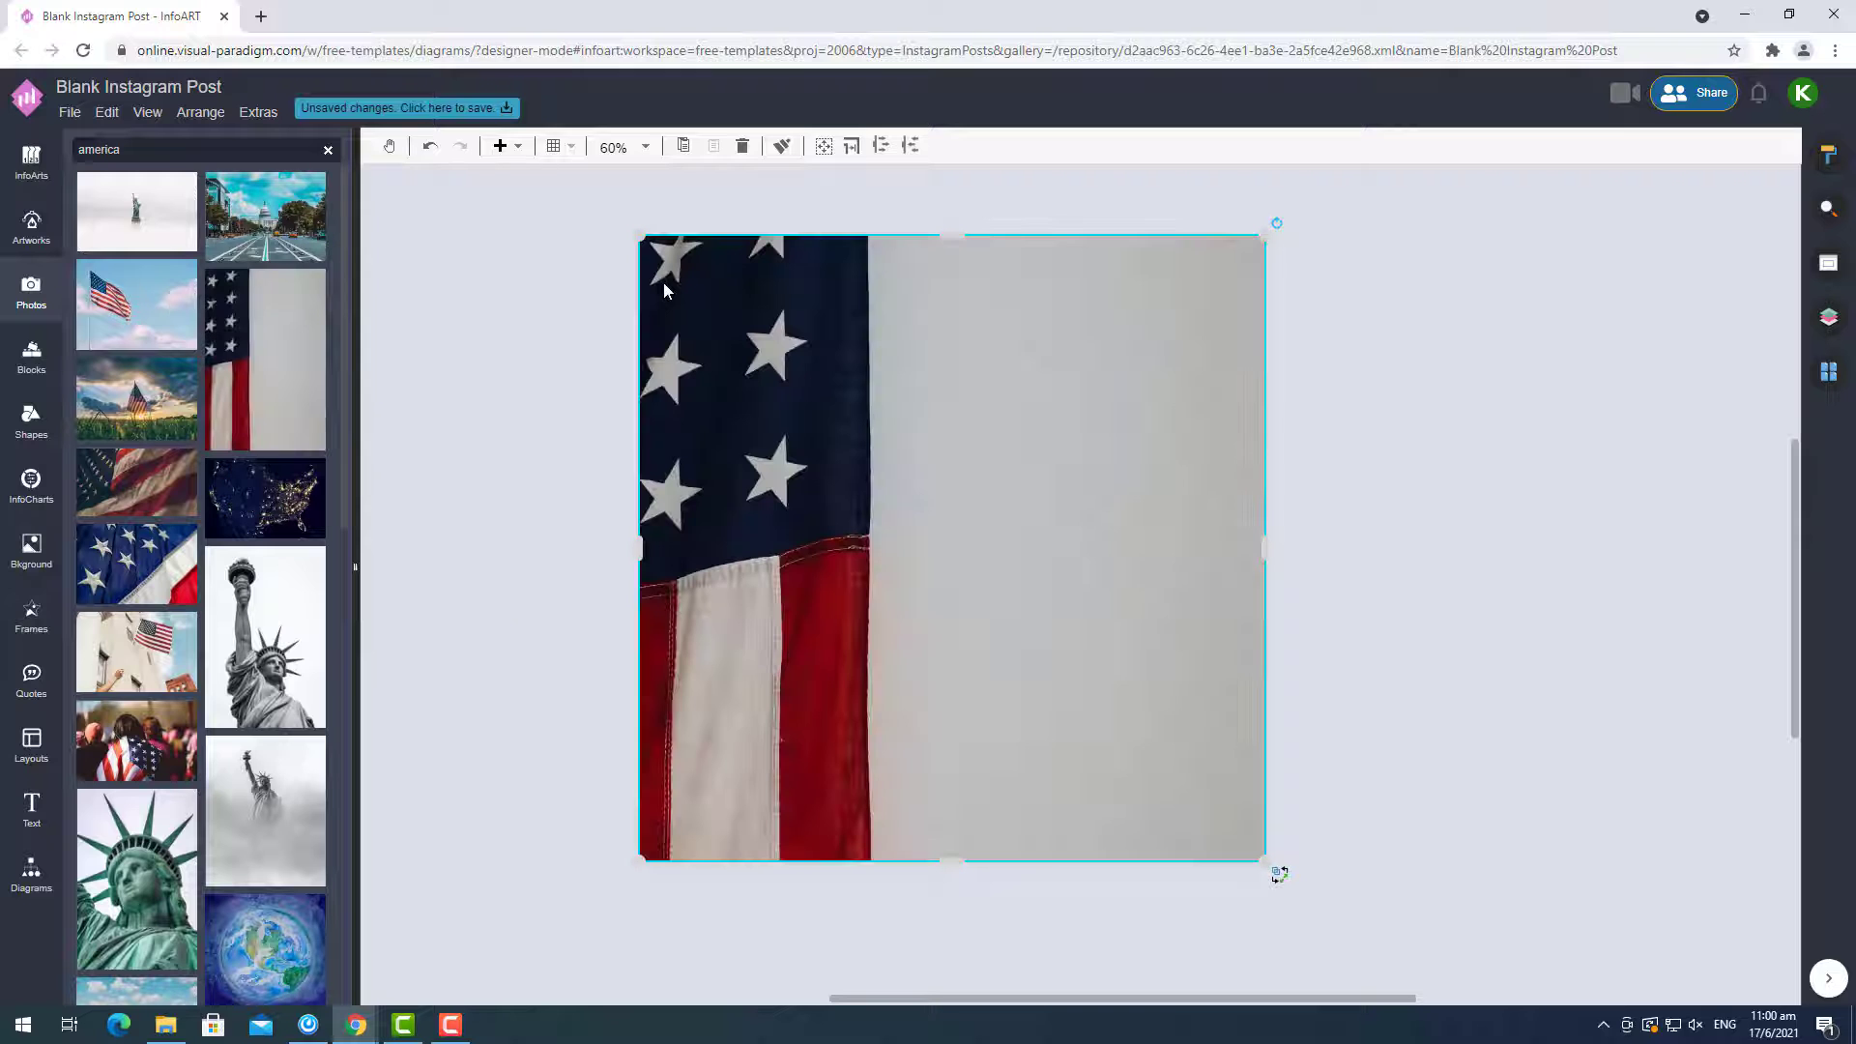
scroll(203, 580, down, 6)
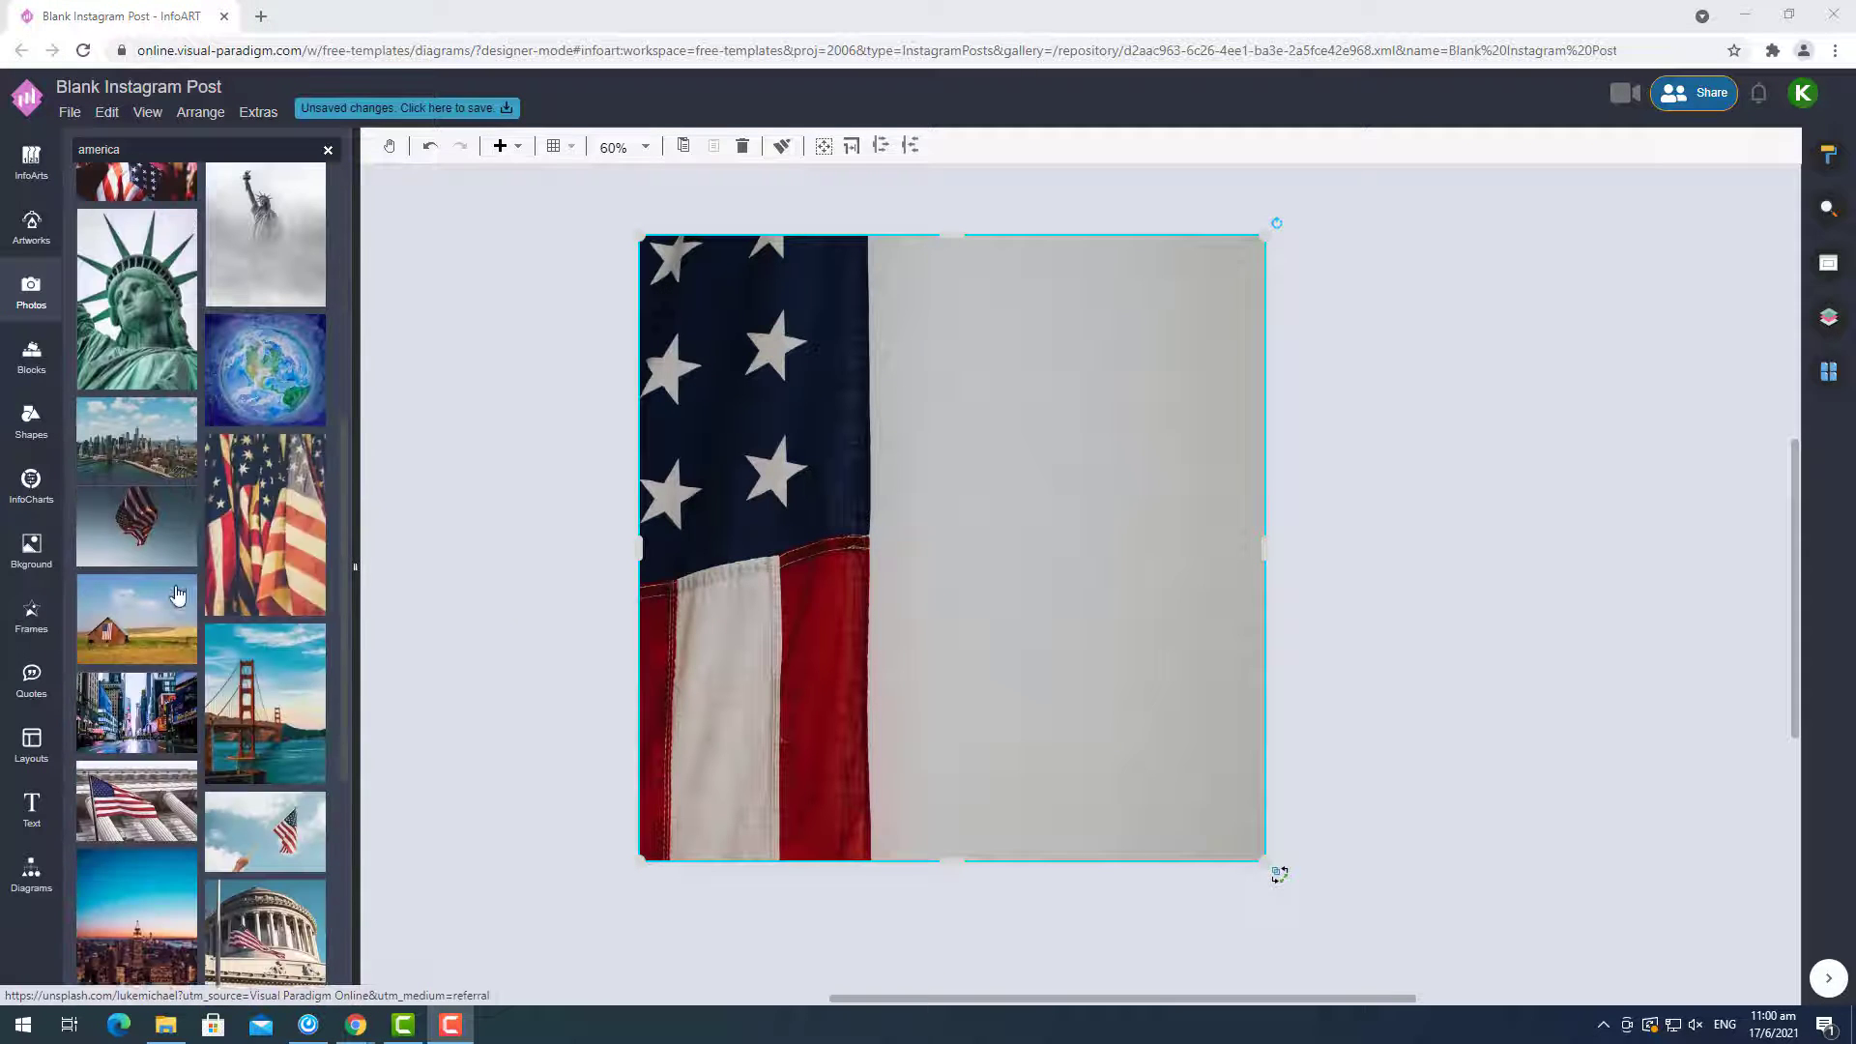
drag(265, 525, 658, 345)
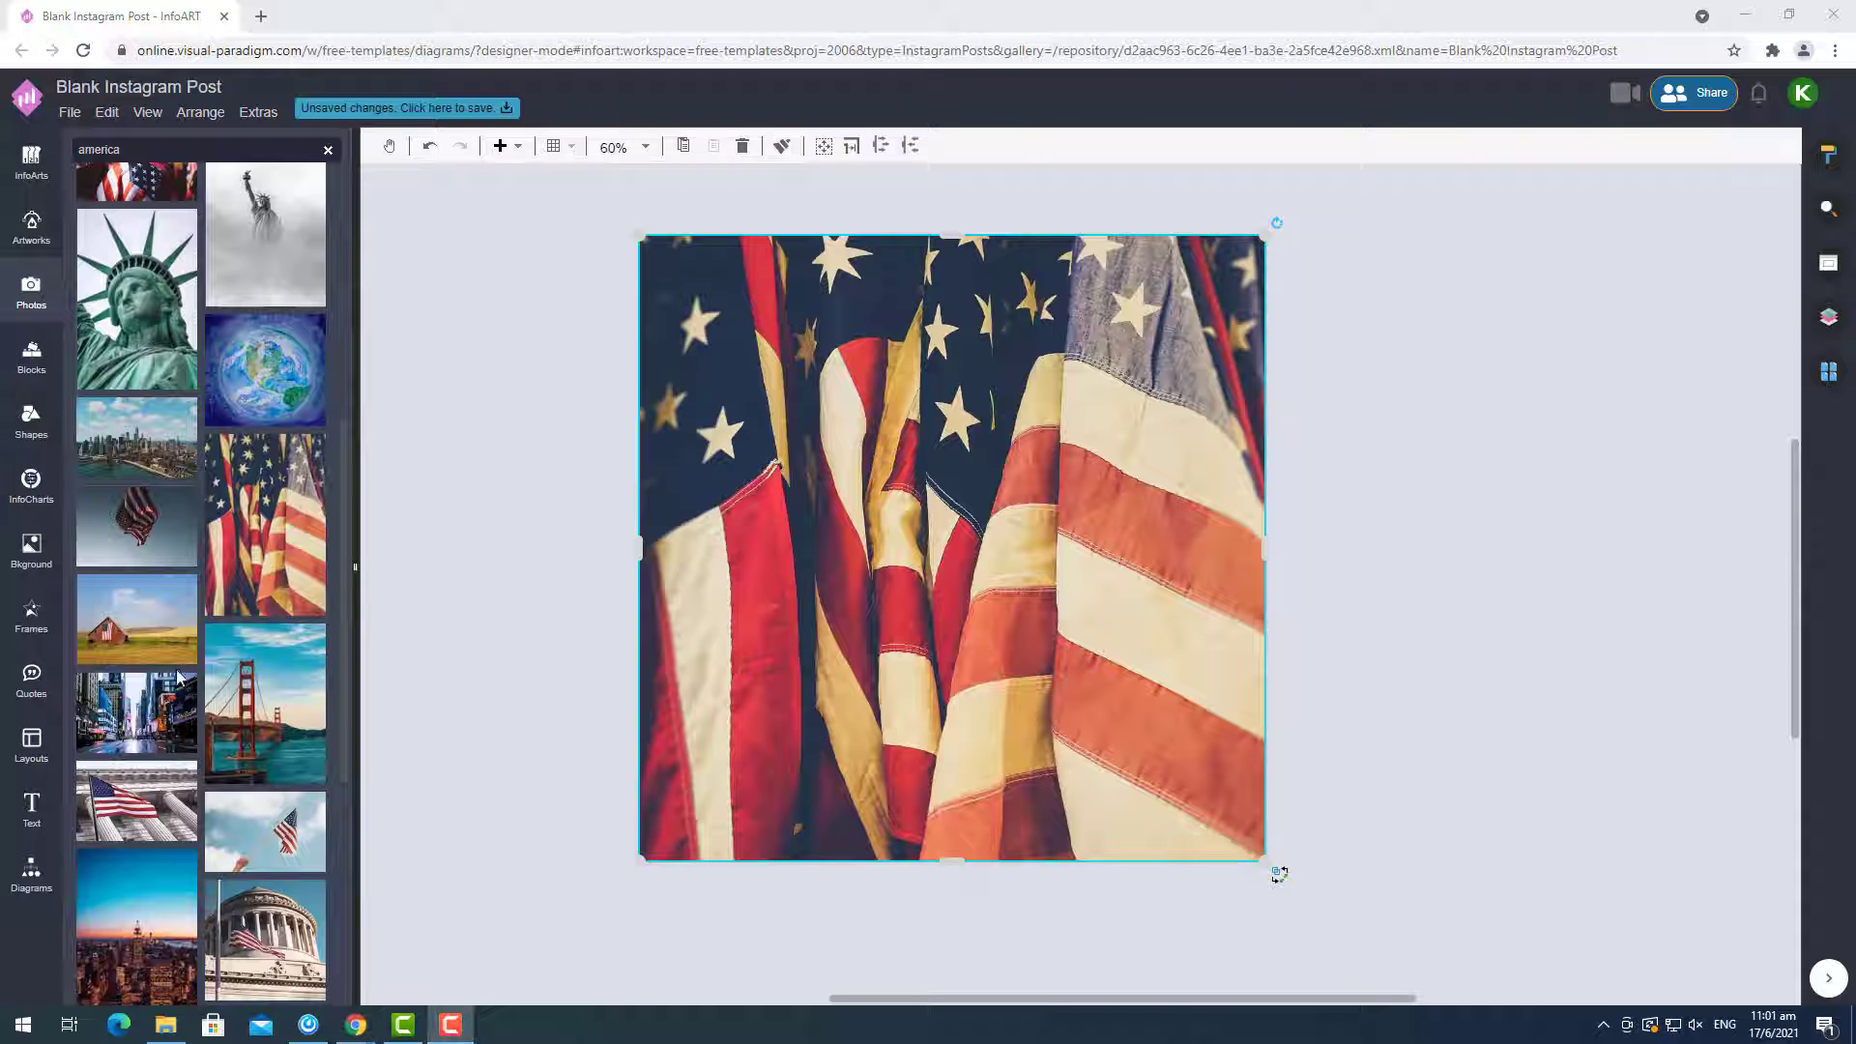
Browse more of the america photos, and search the photo library for Independence Day.
scroll(183, 677, down, 6)
scroll(190, 665, down, 15)
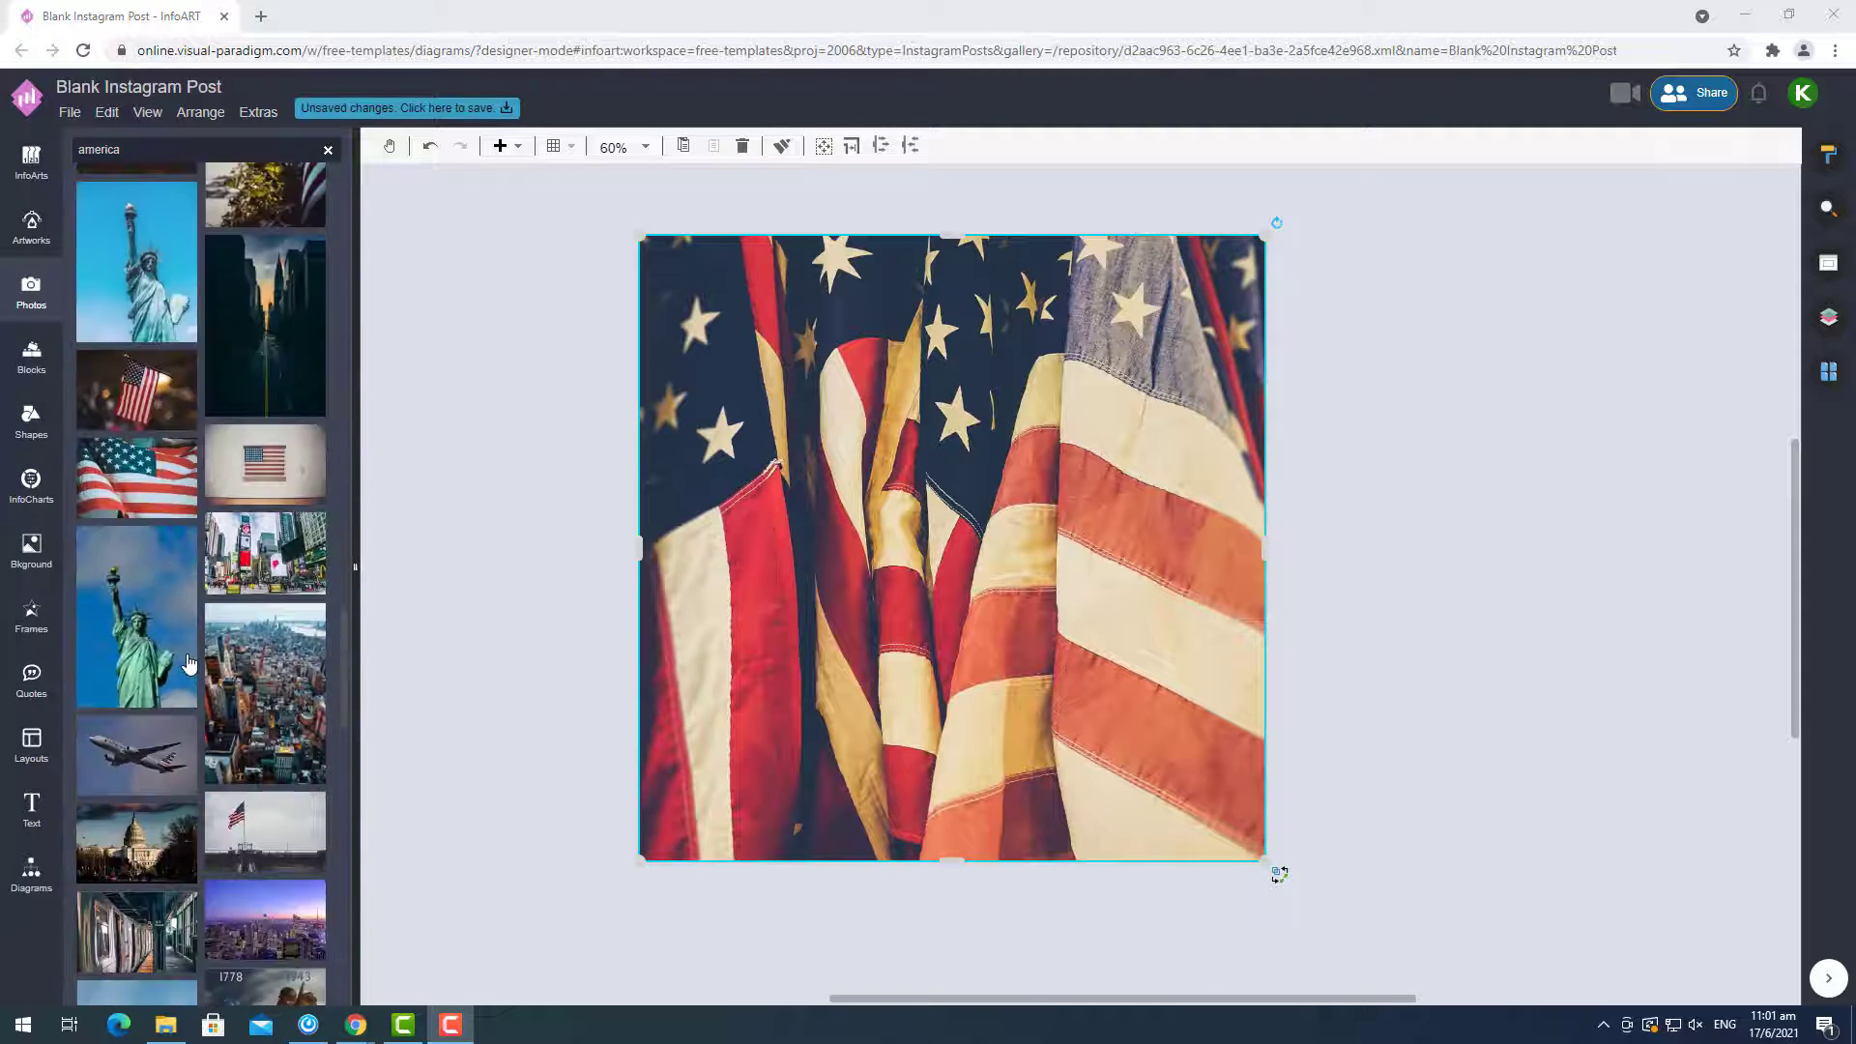
scroll(189, 665, down, 15)
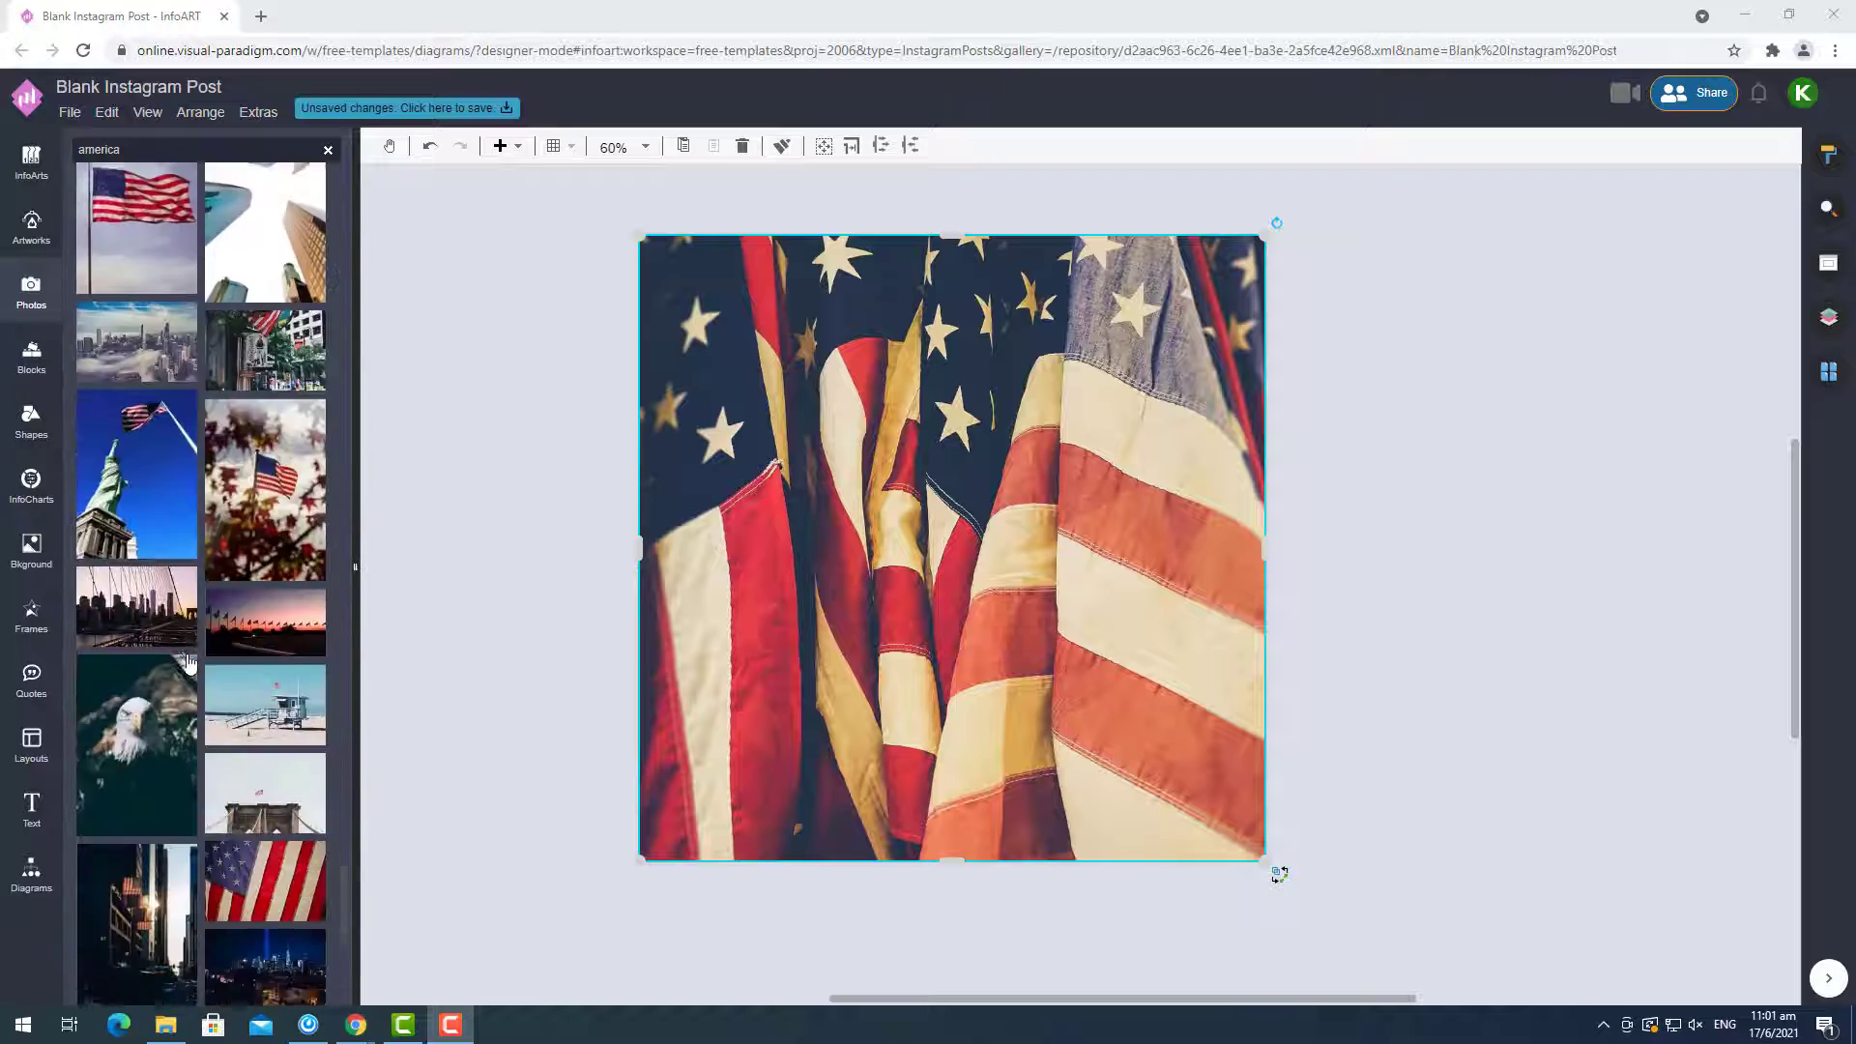
scroll(174, 685, up, 15)
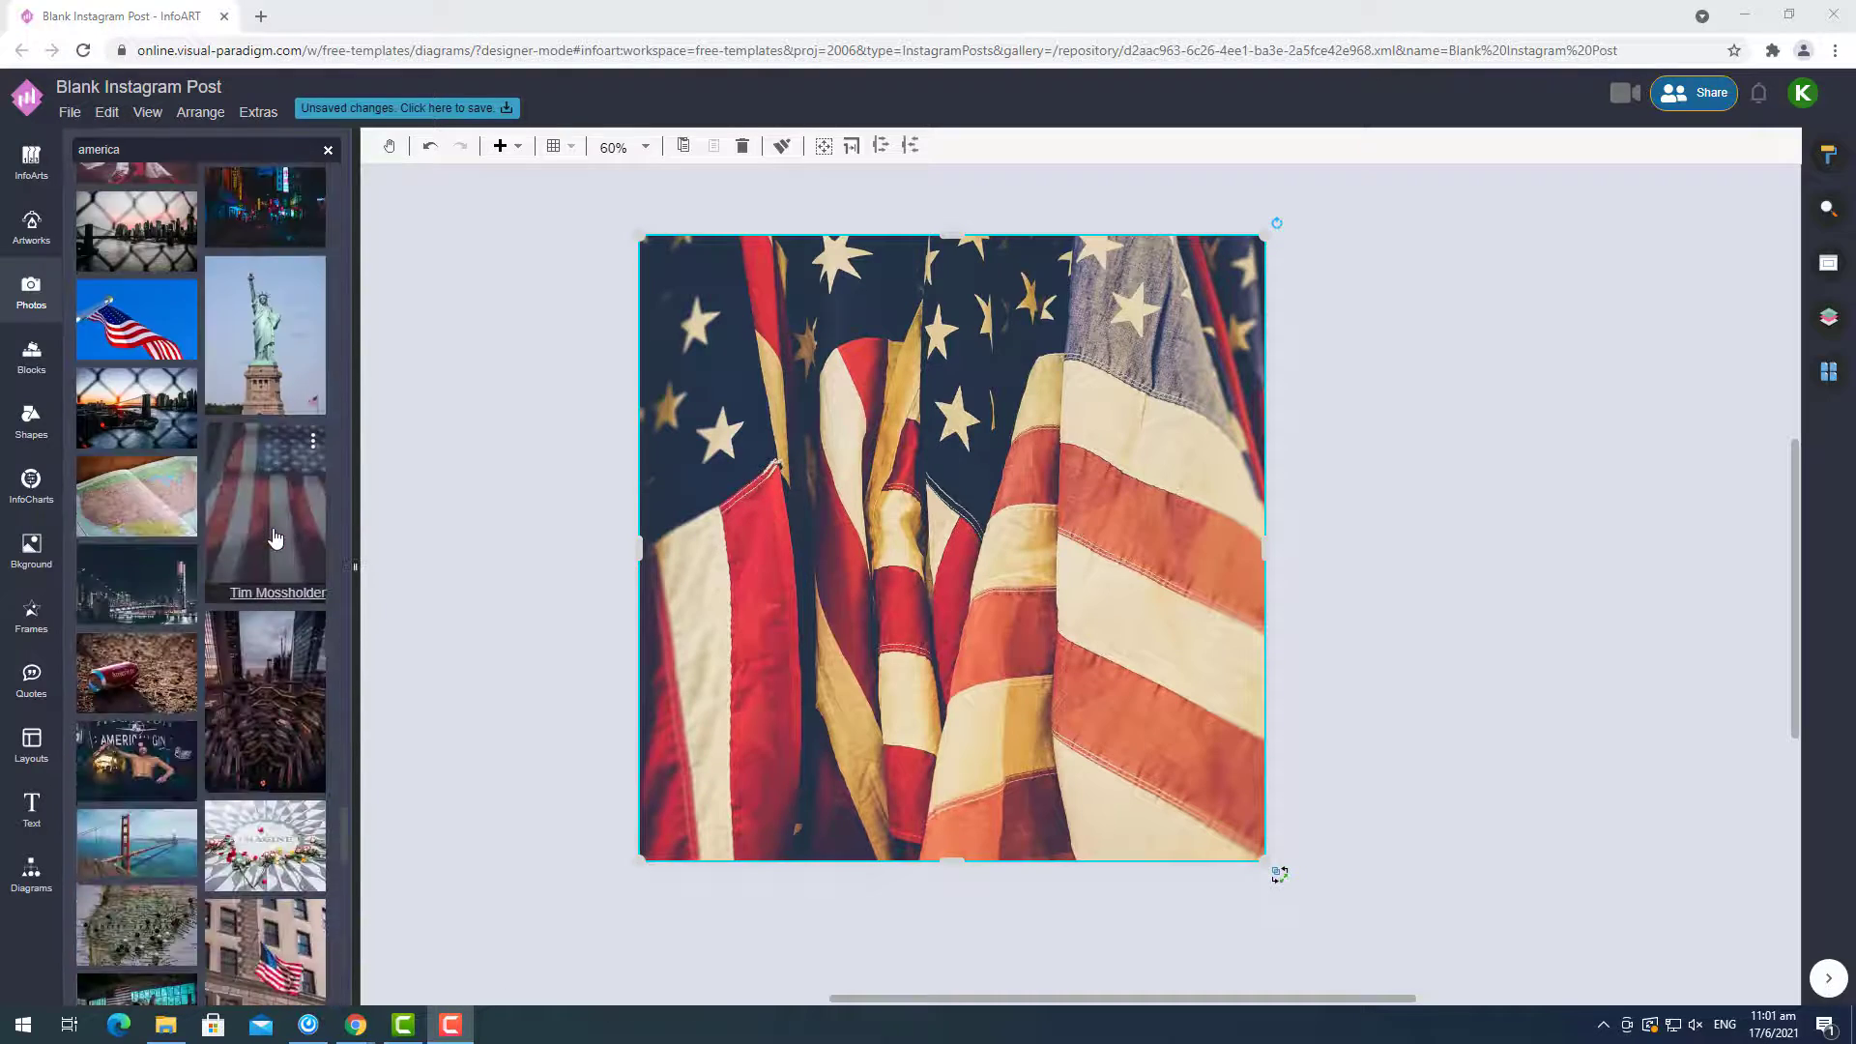
scroll(273, 535, down, 15)
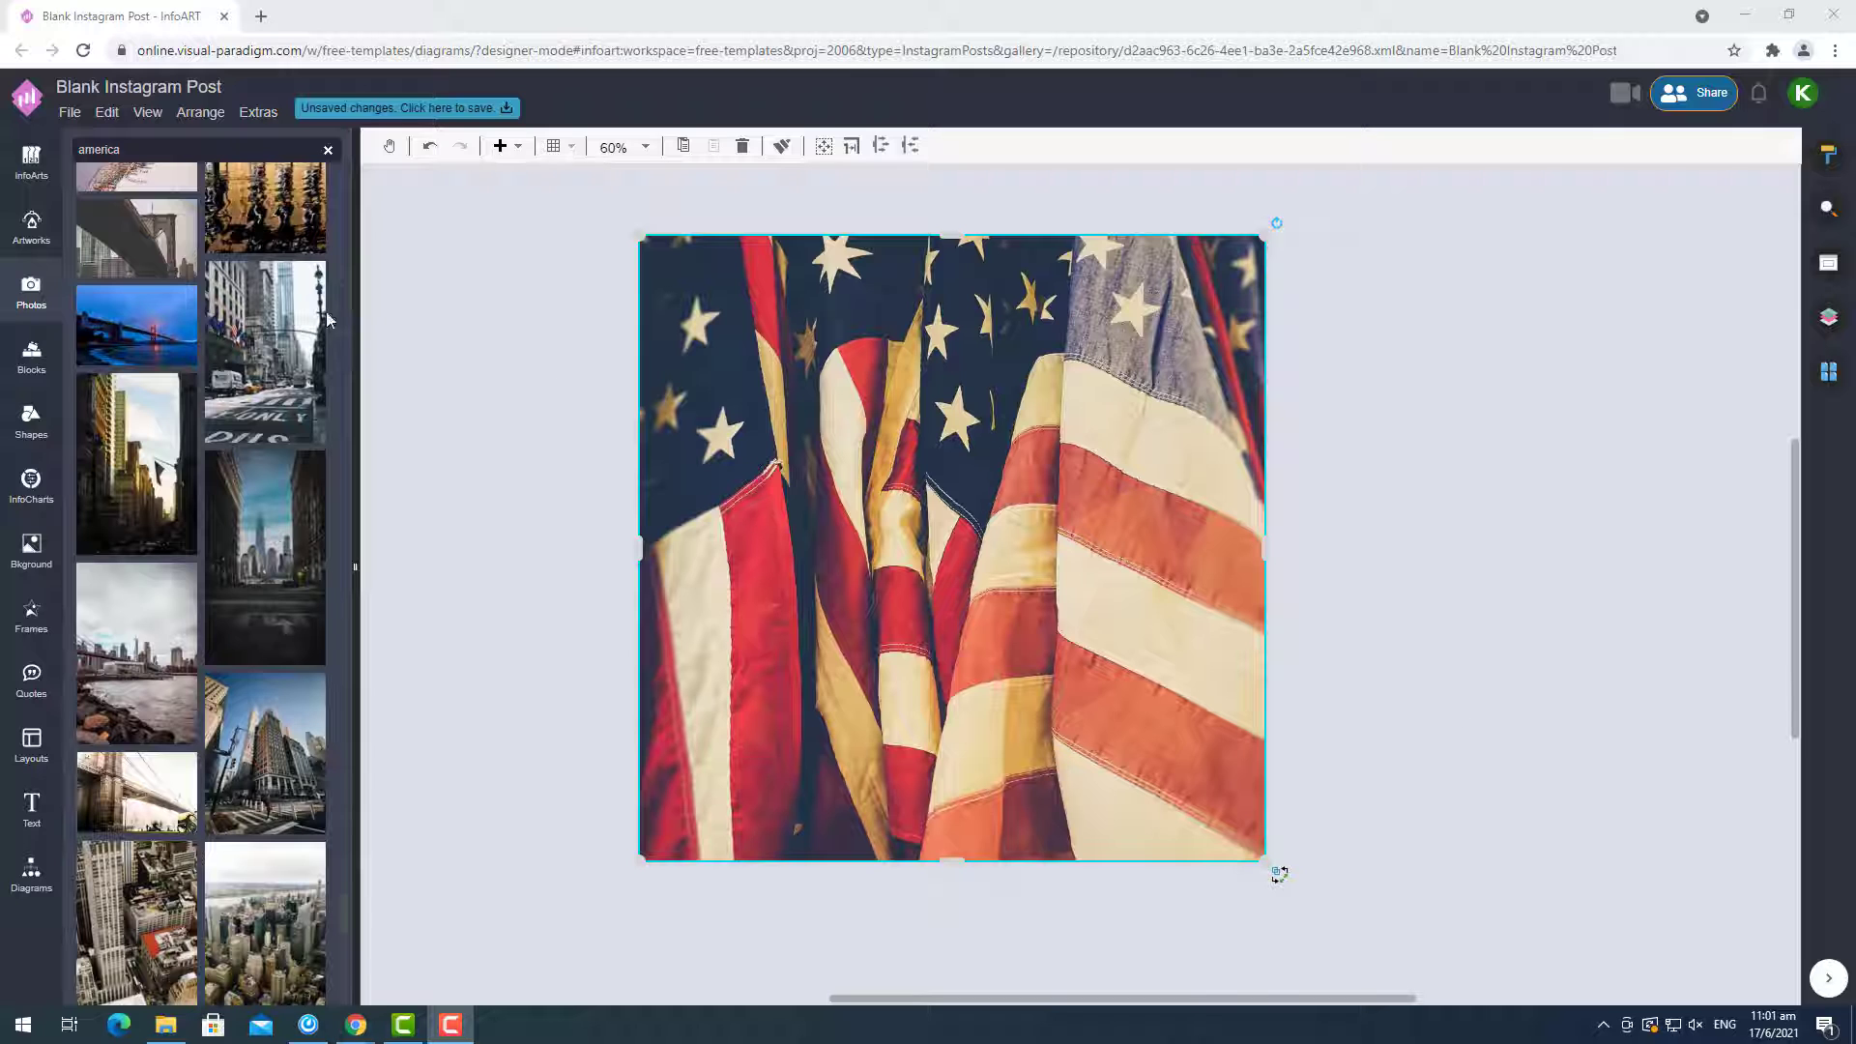
key(Return)
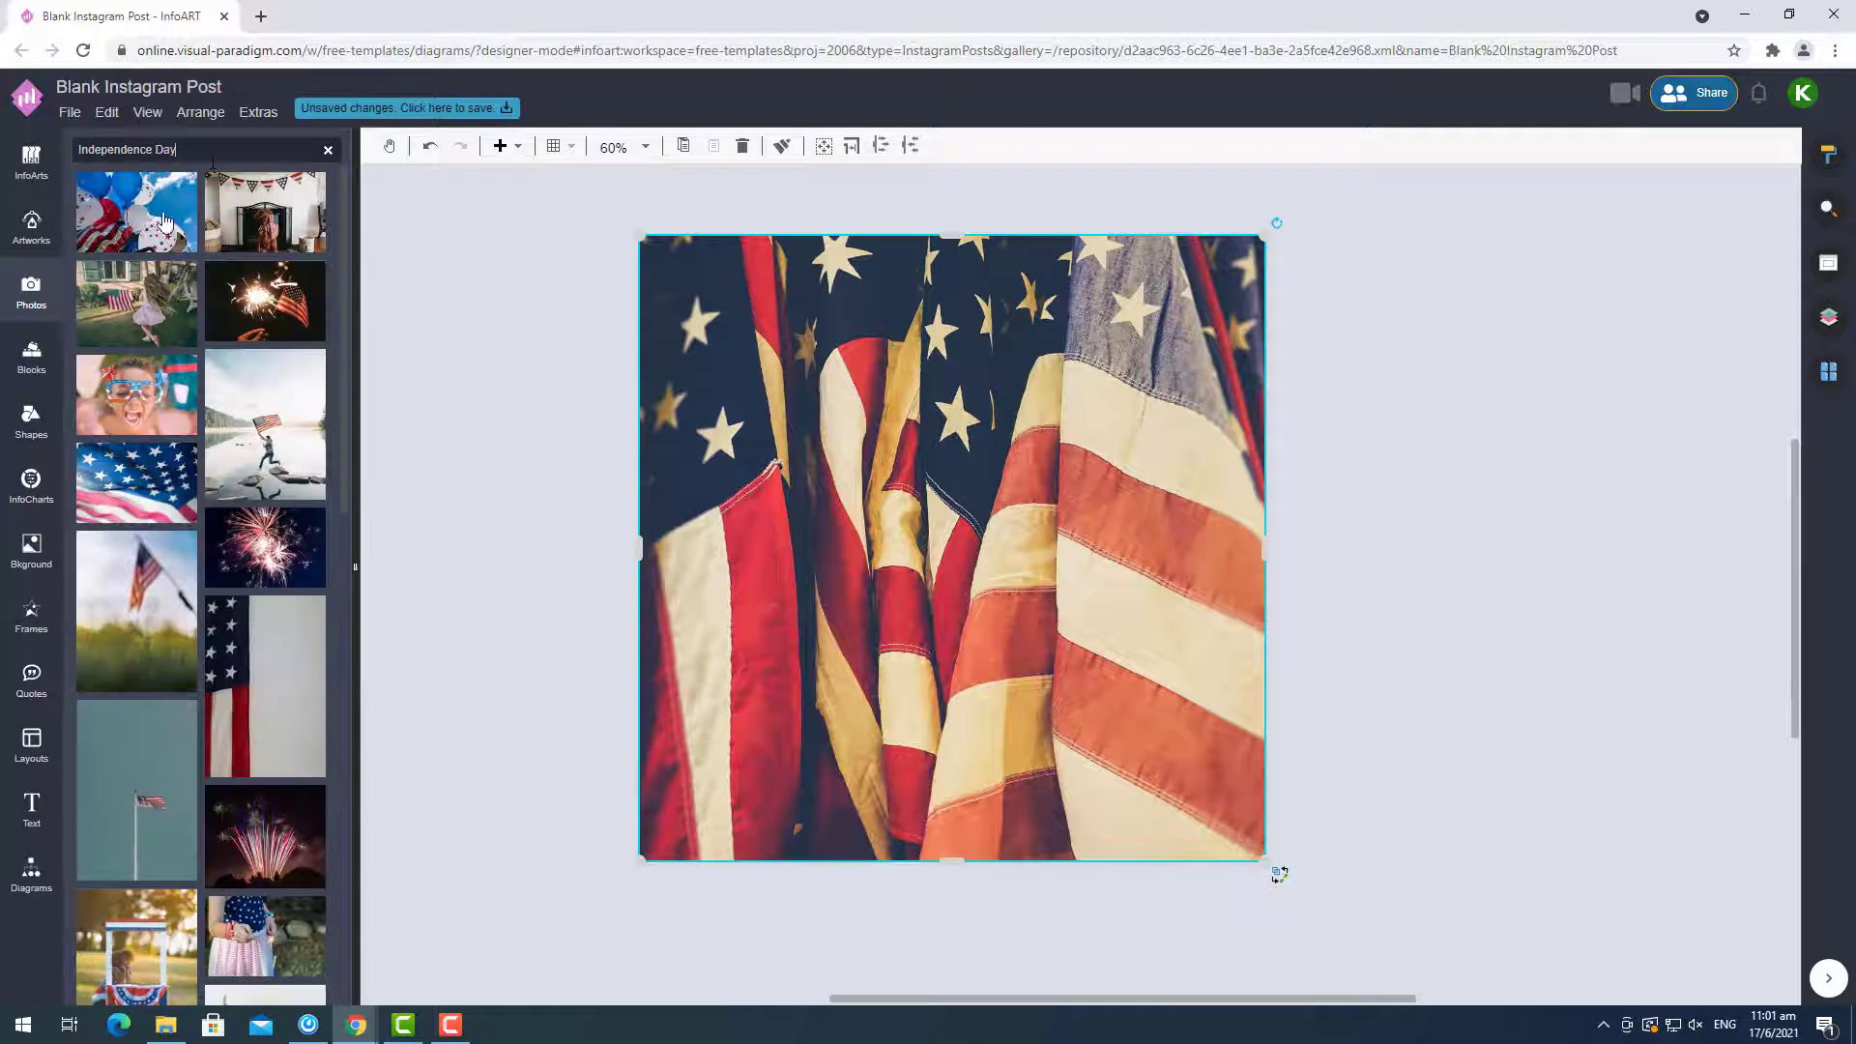
Try Independence Day photos as the full-page background: balloons, dog, flag runner at the lake, waving flag and drip cake.
drag(136, 213, 665, 295)
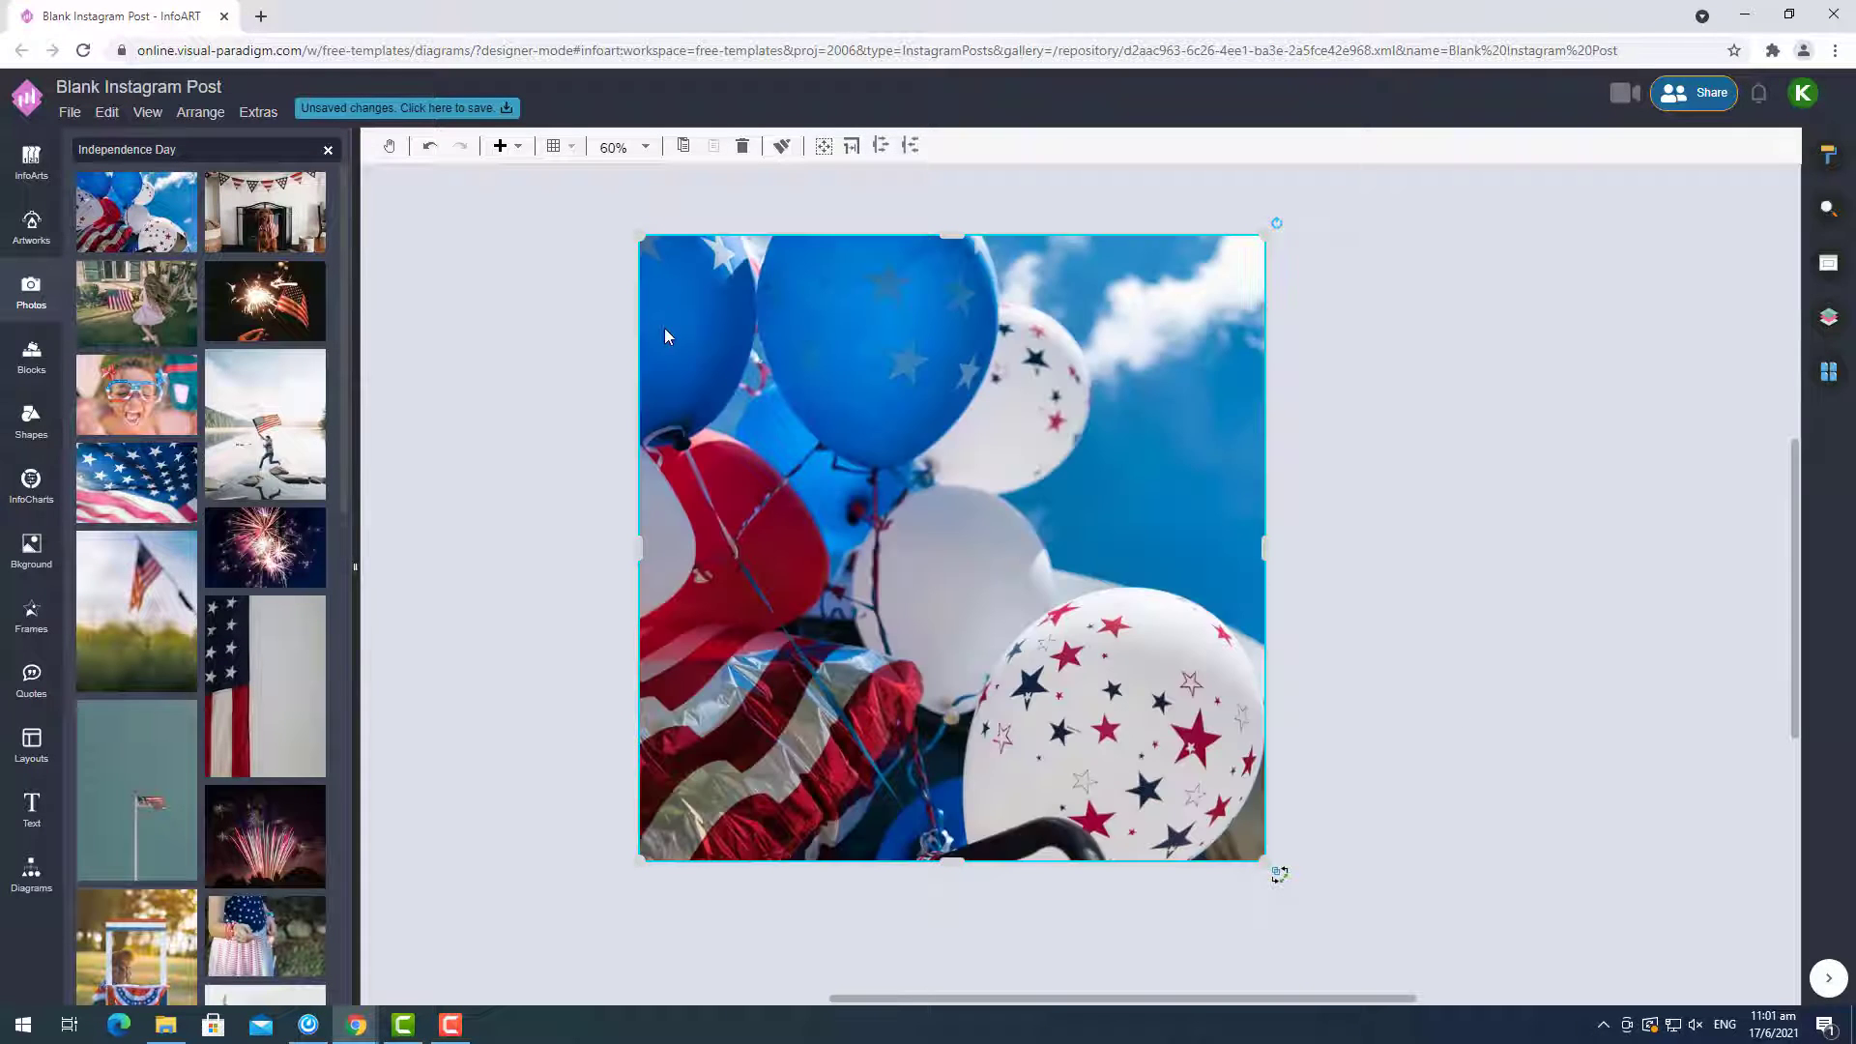
drag(253, 230, 668, 295)
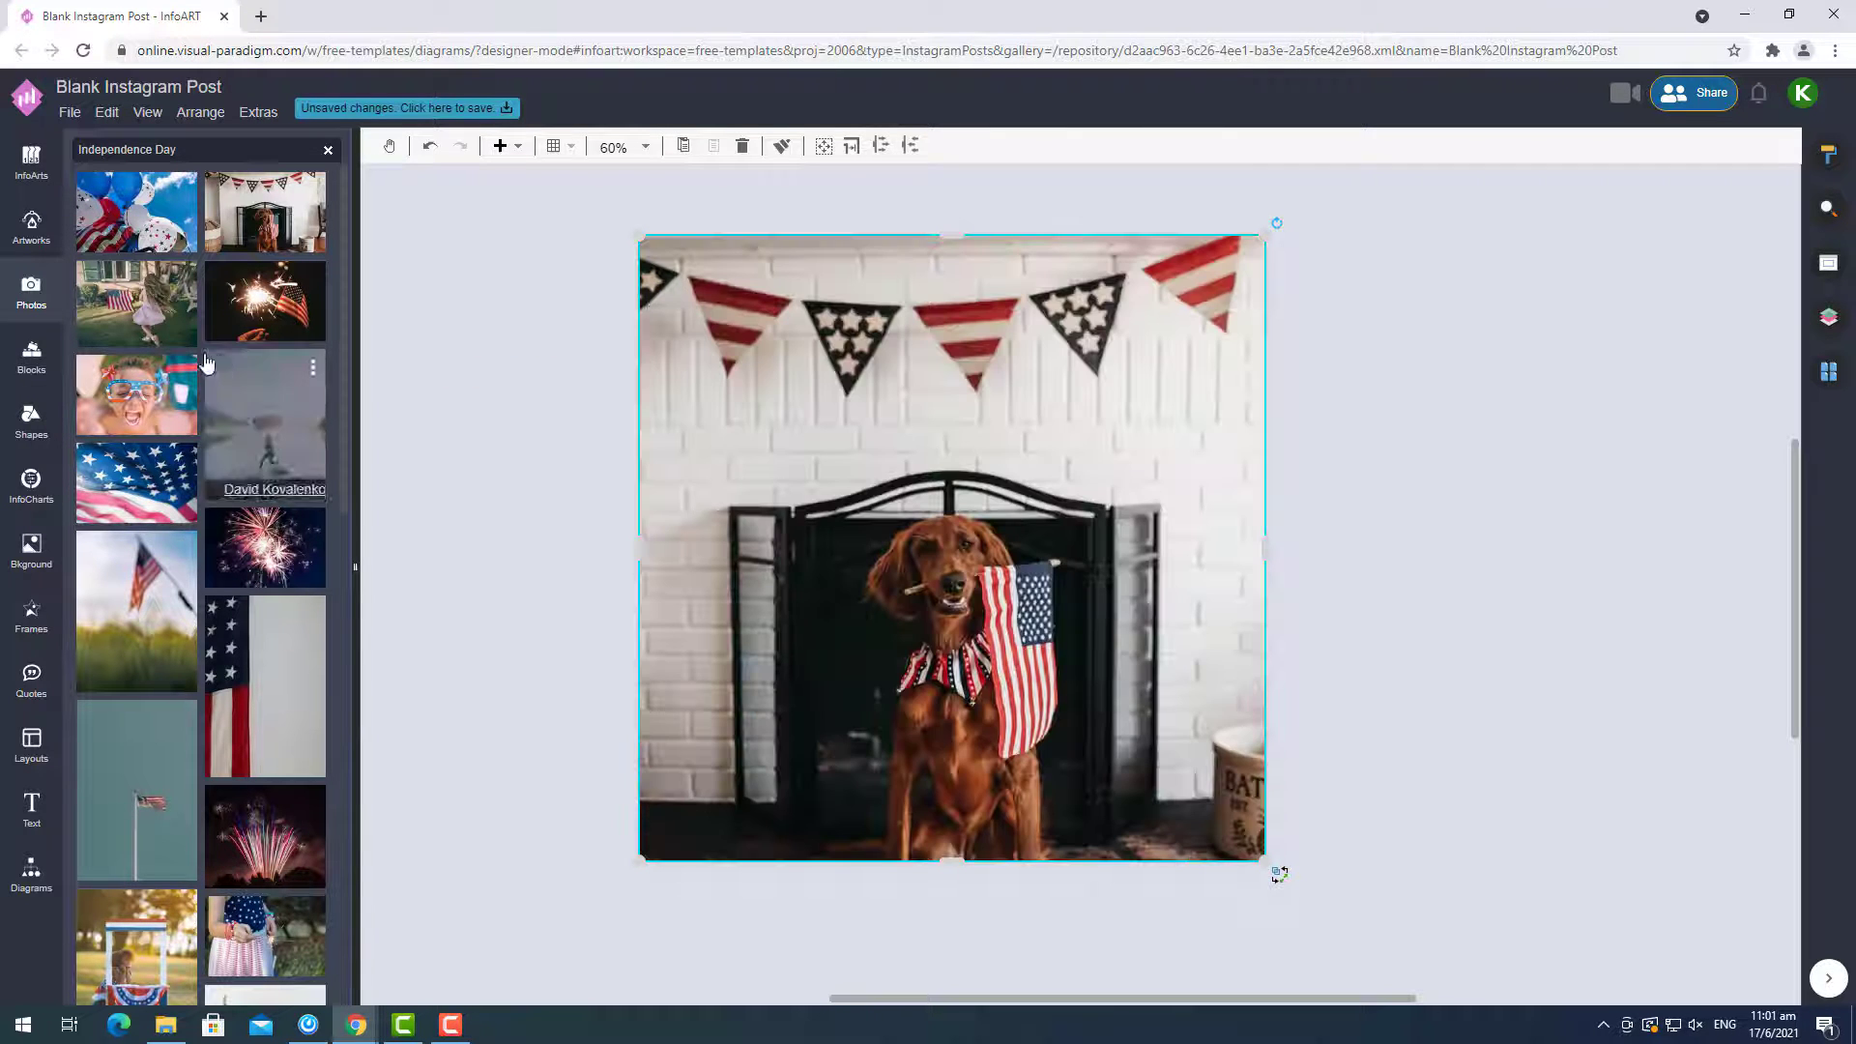
drag(280, 378, 667, 326)
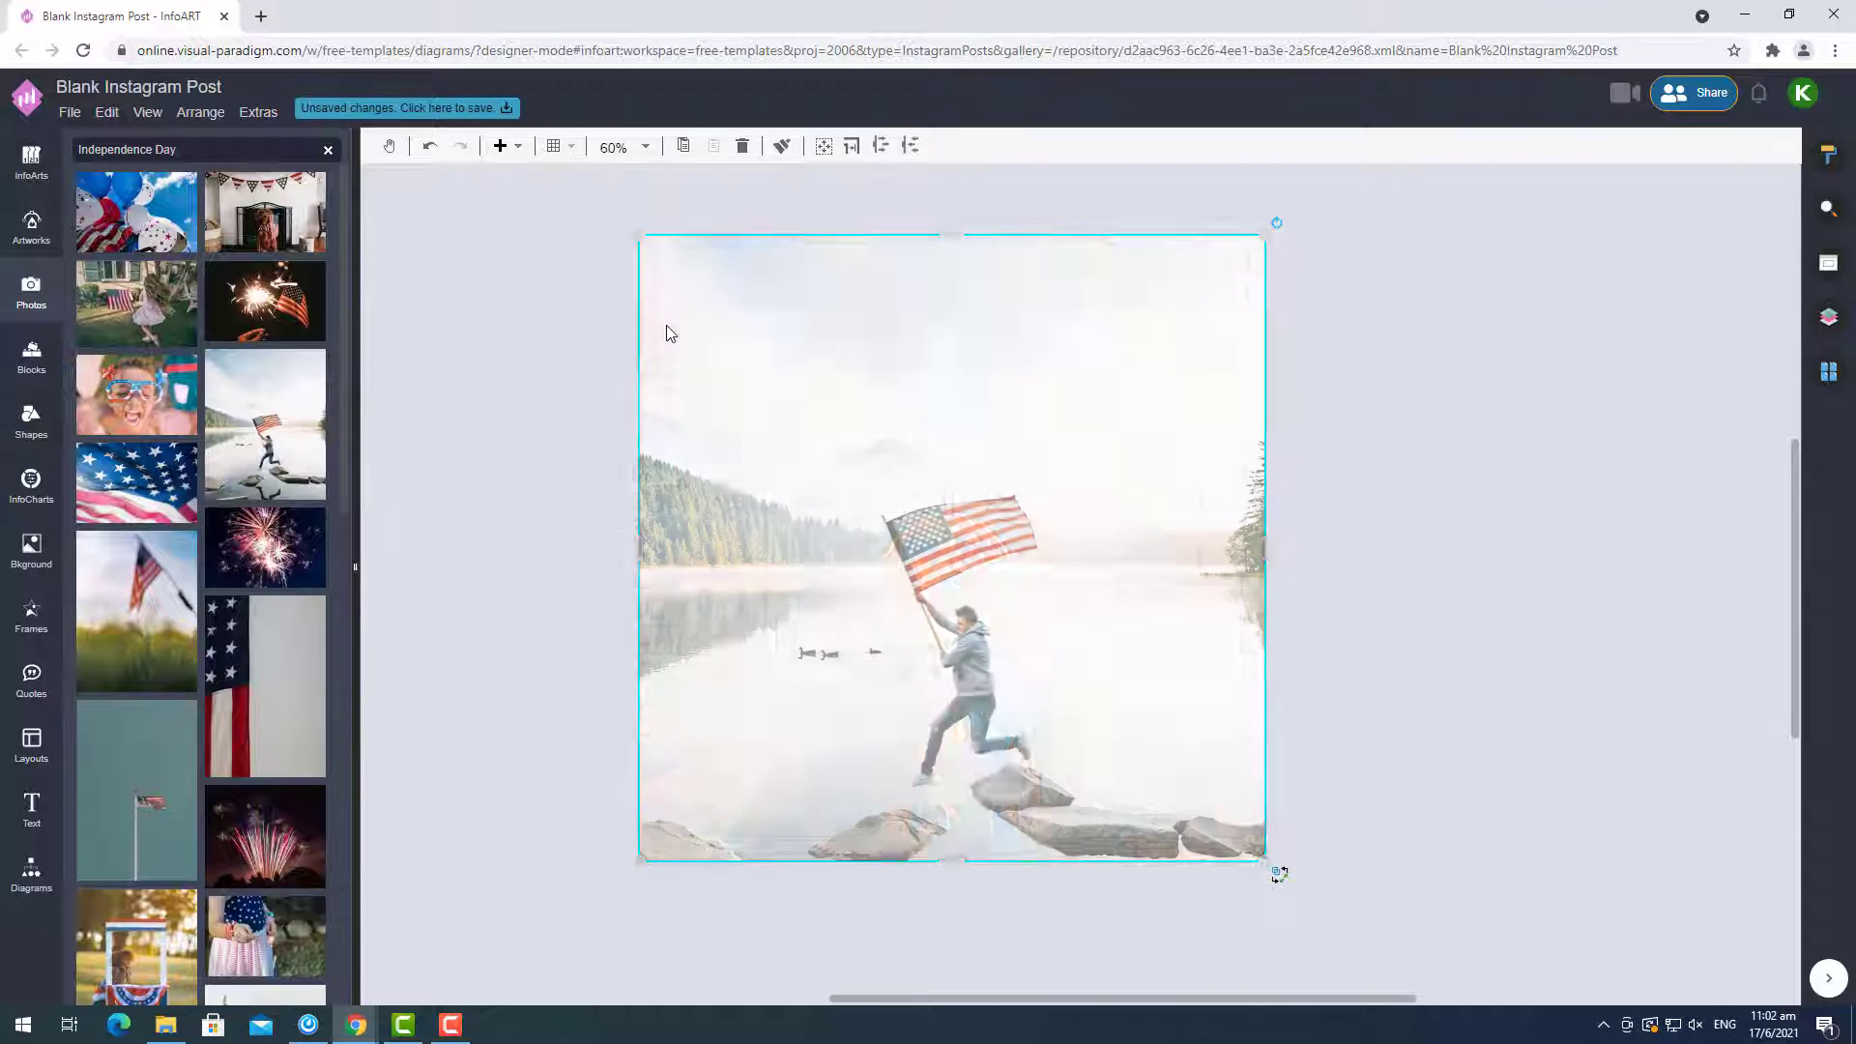
drag(145, 464, 660, 339)
scroll(282, 514, down, 5)
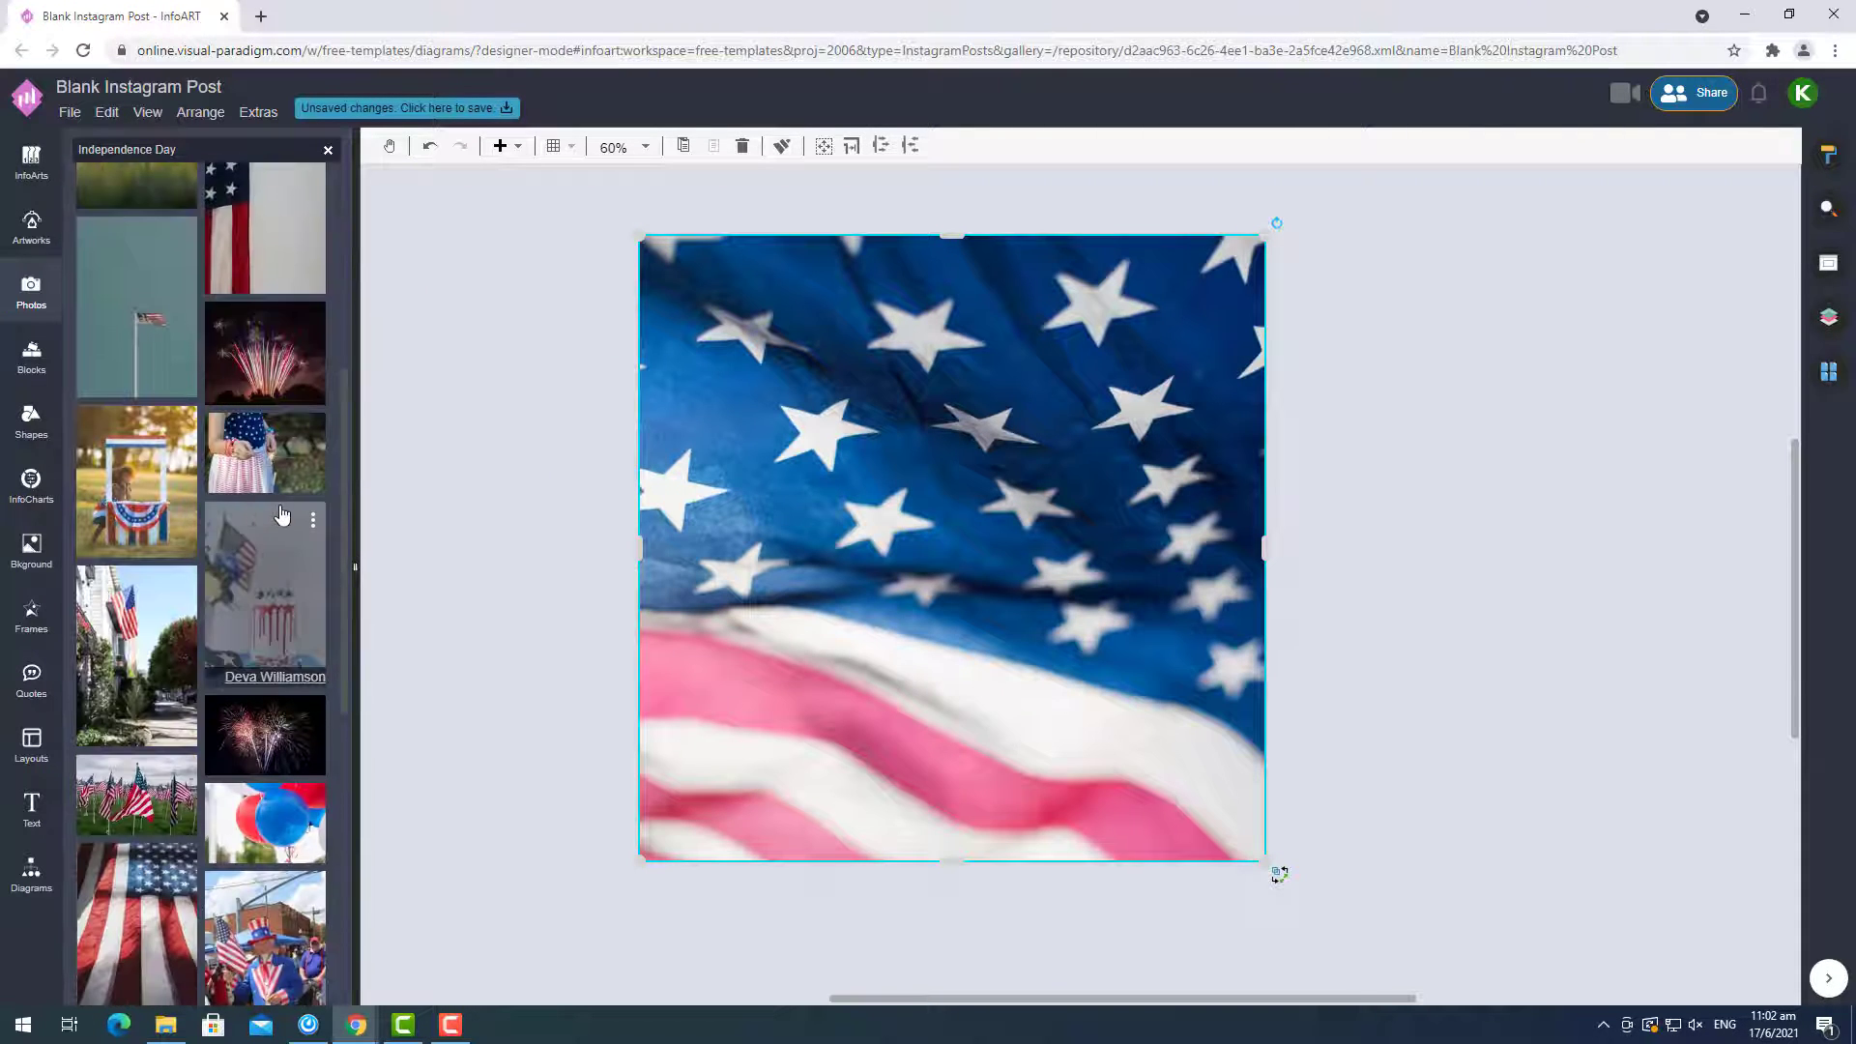
drag(271, 416, 665, 335)
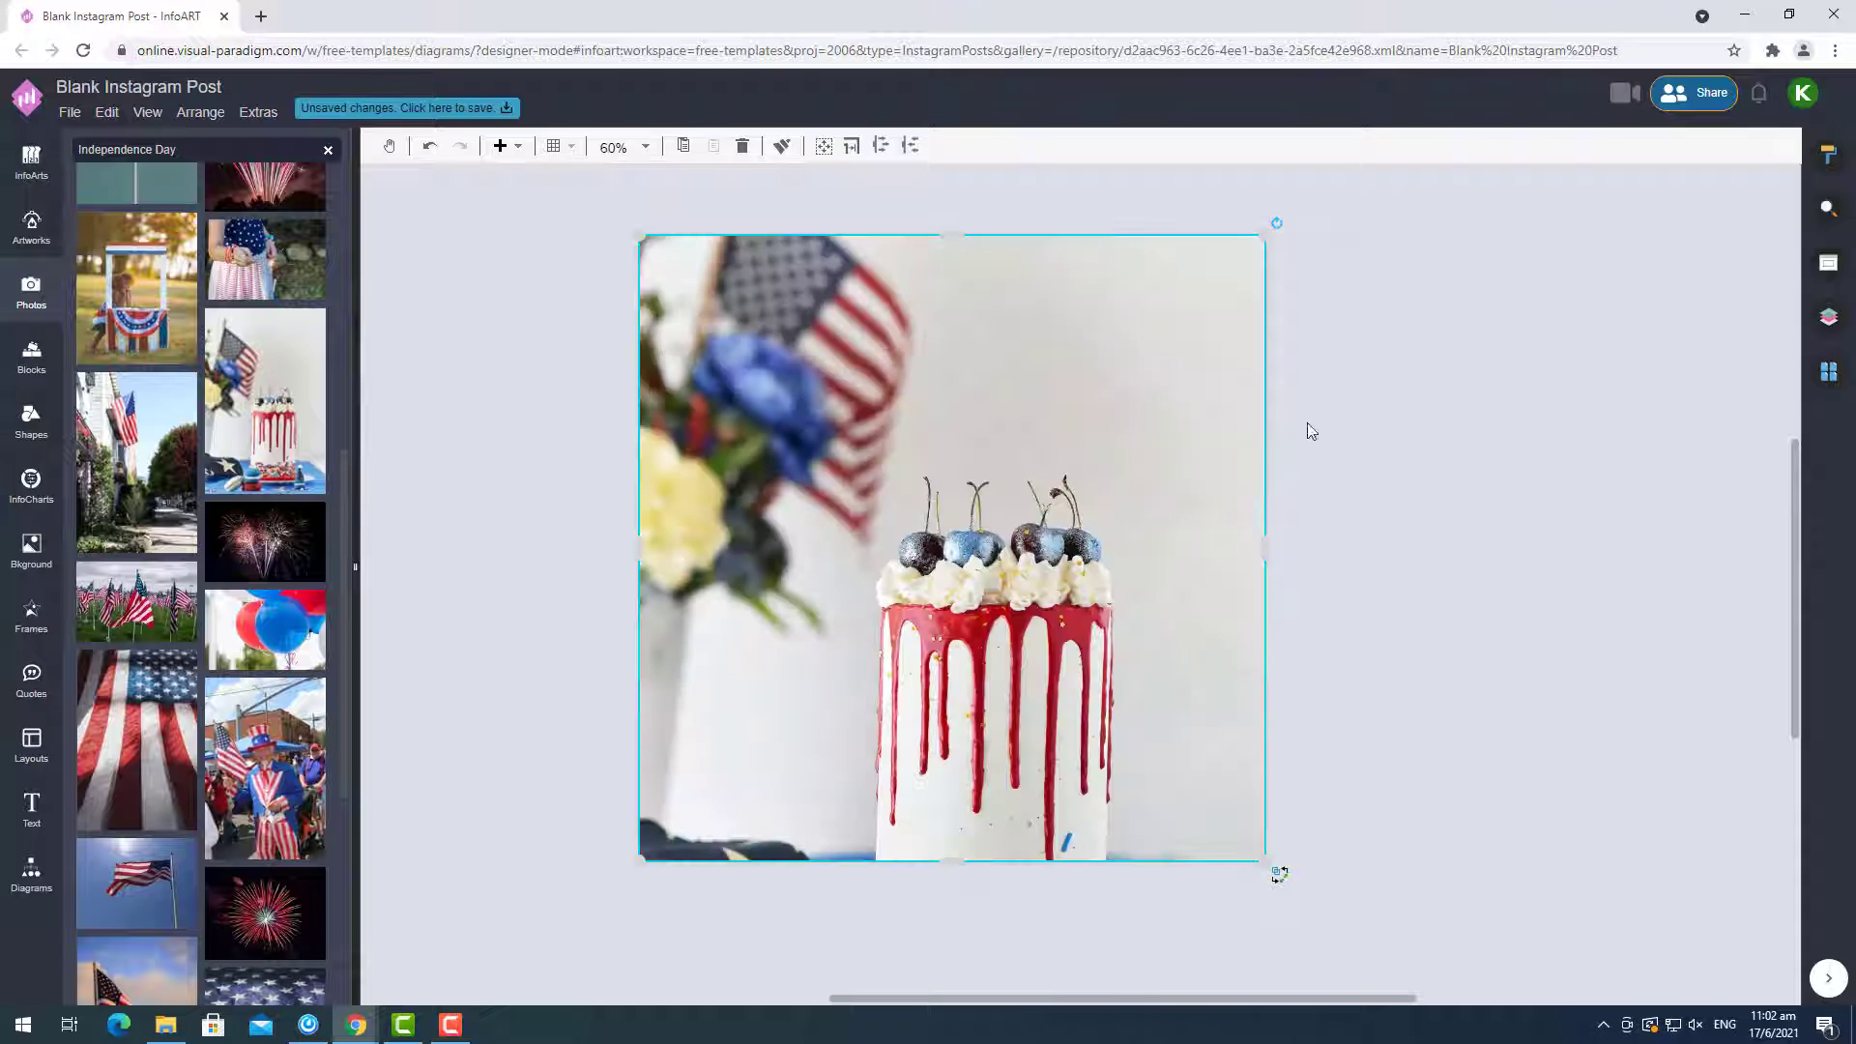
Replace the full-page drip cake photo with a separate, enlarged, uncropped copy of it on the page.
click(1352, 426)
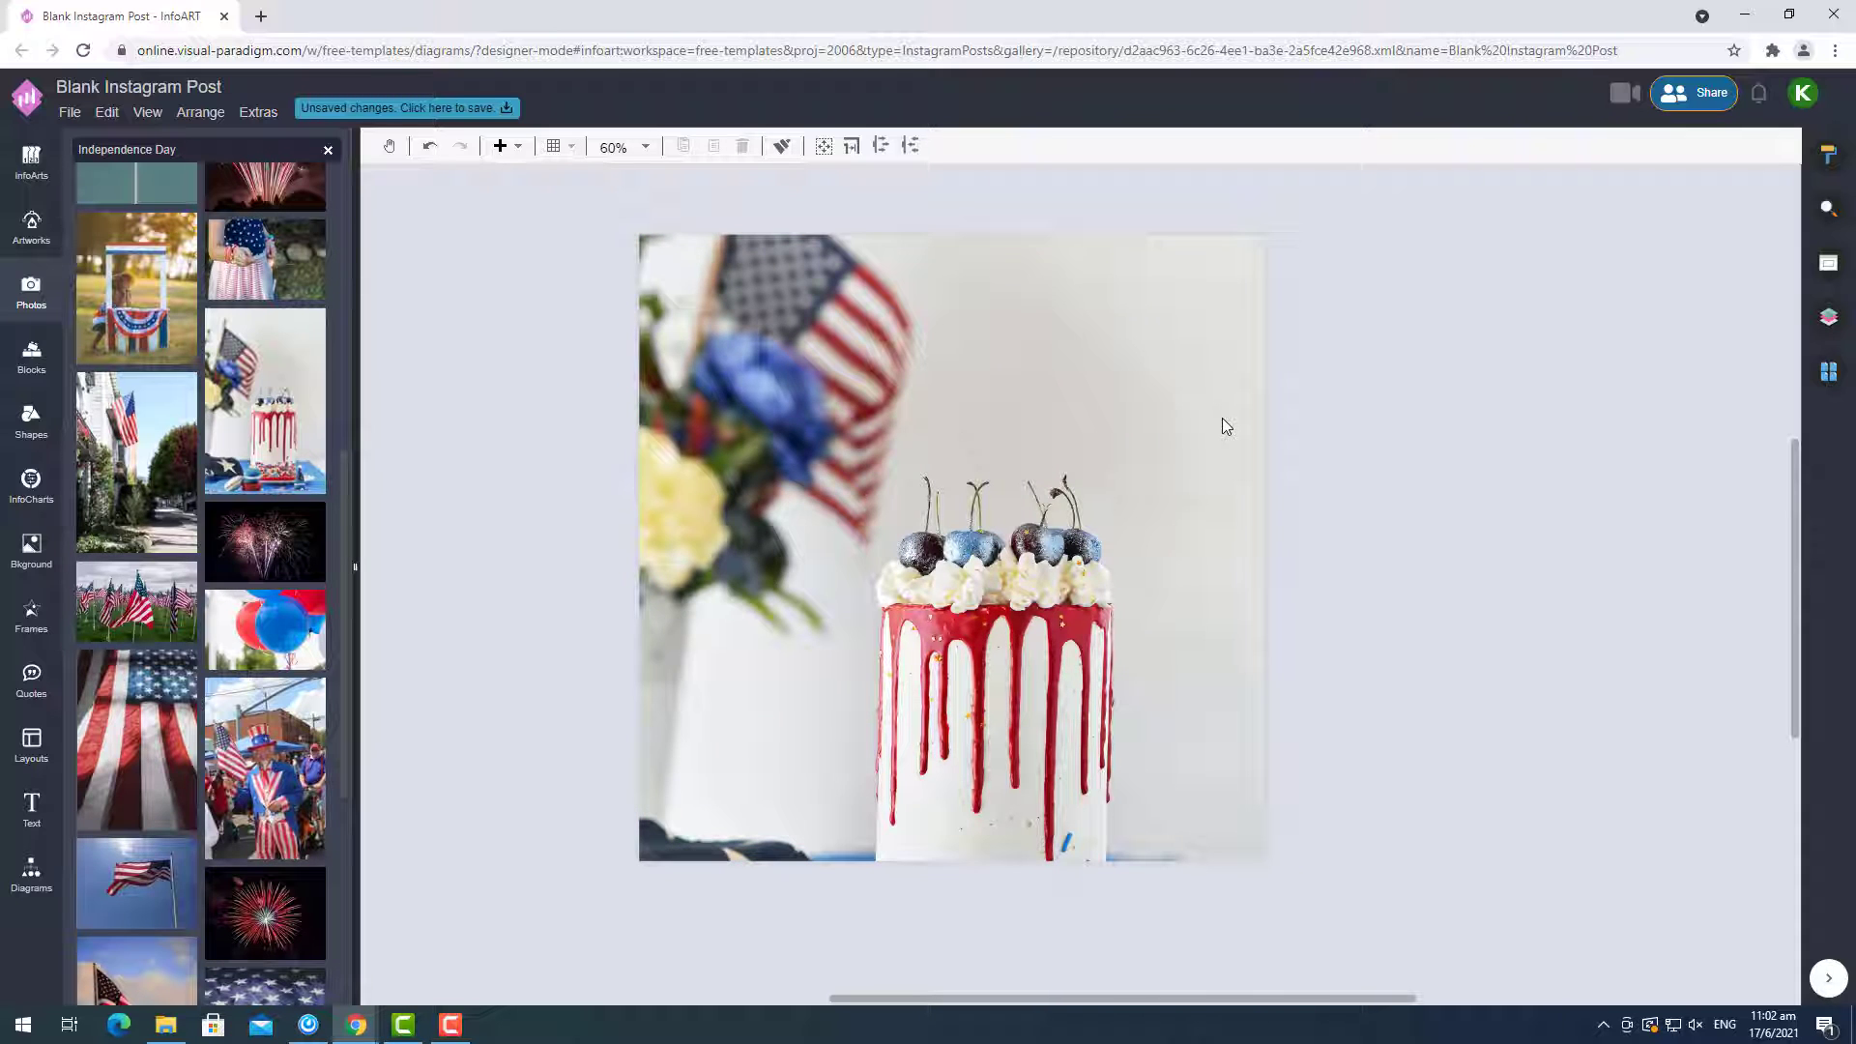
drag(262, 416, 1340, 410)
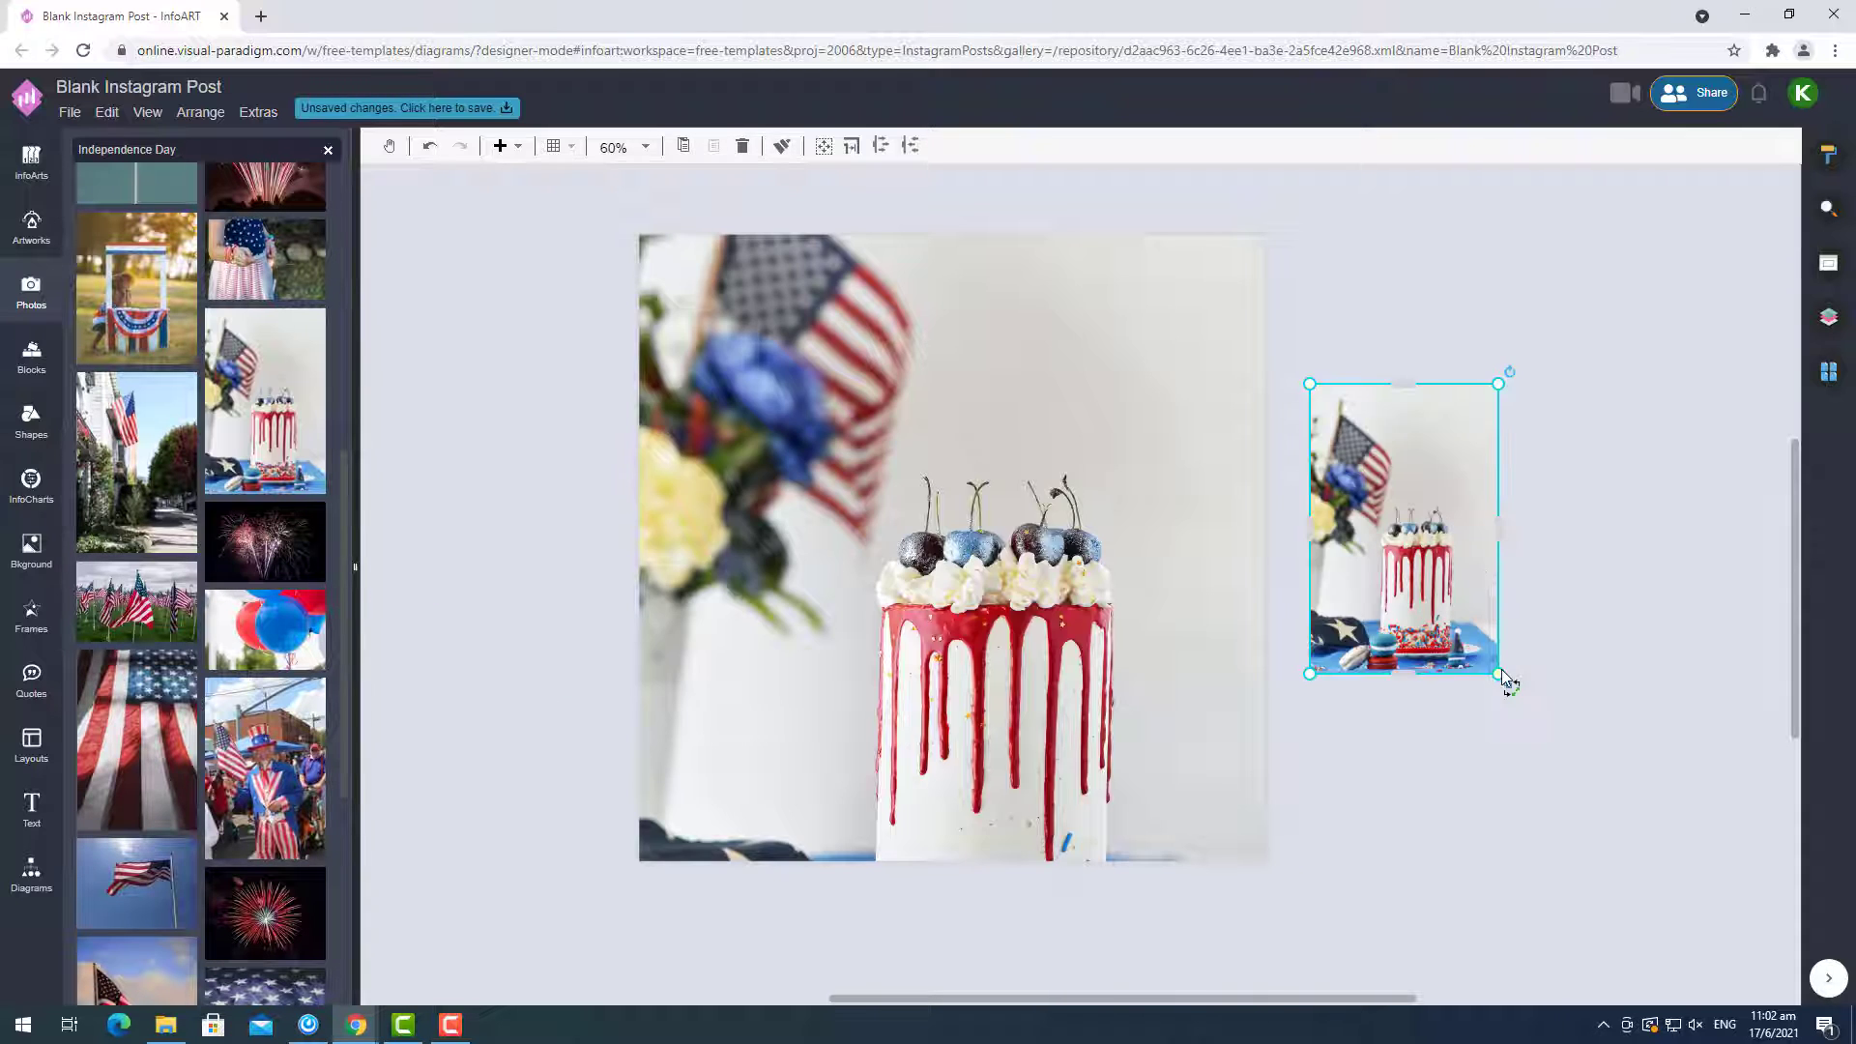
drag(1500, 673, 1677, 948)
drag(1585, 827, 942, 691)
click(1518, 553)
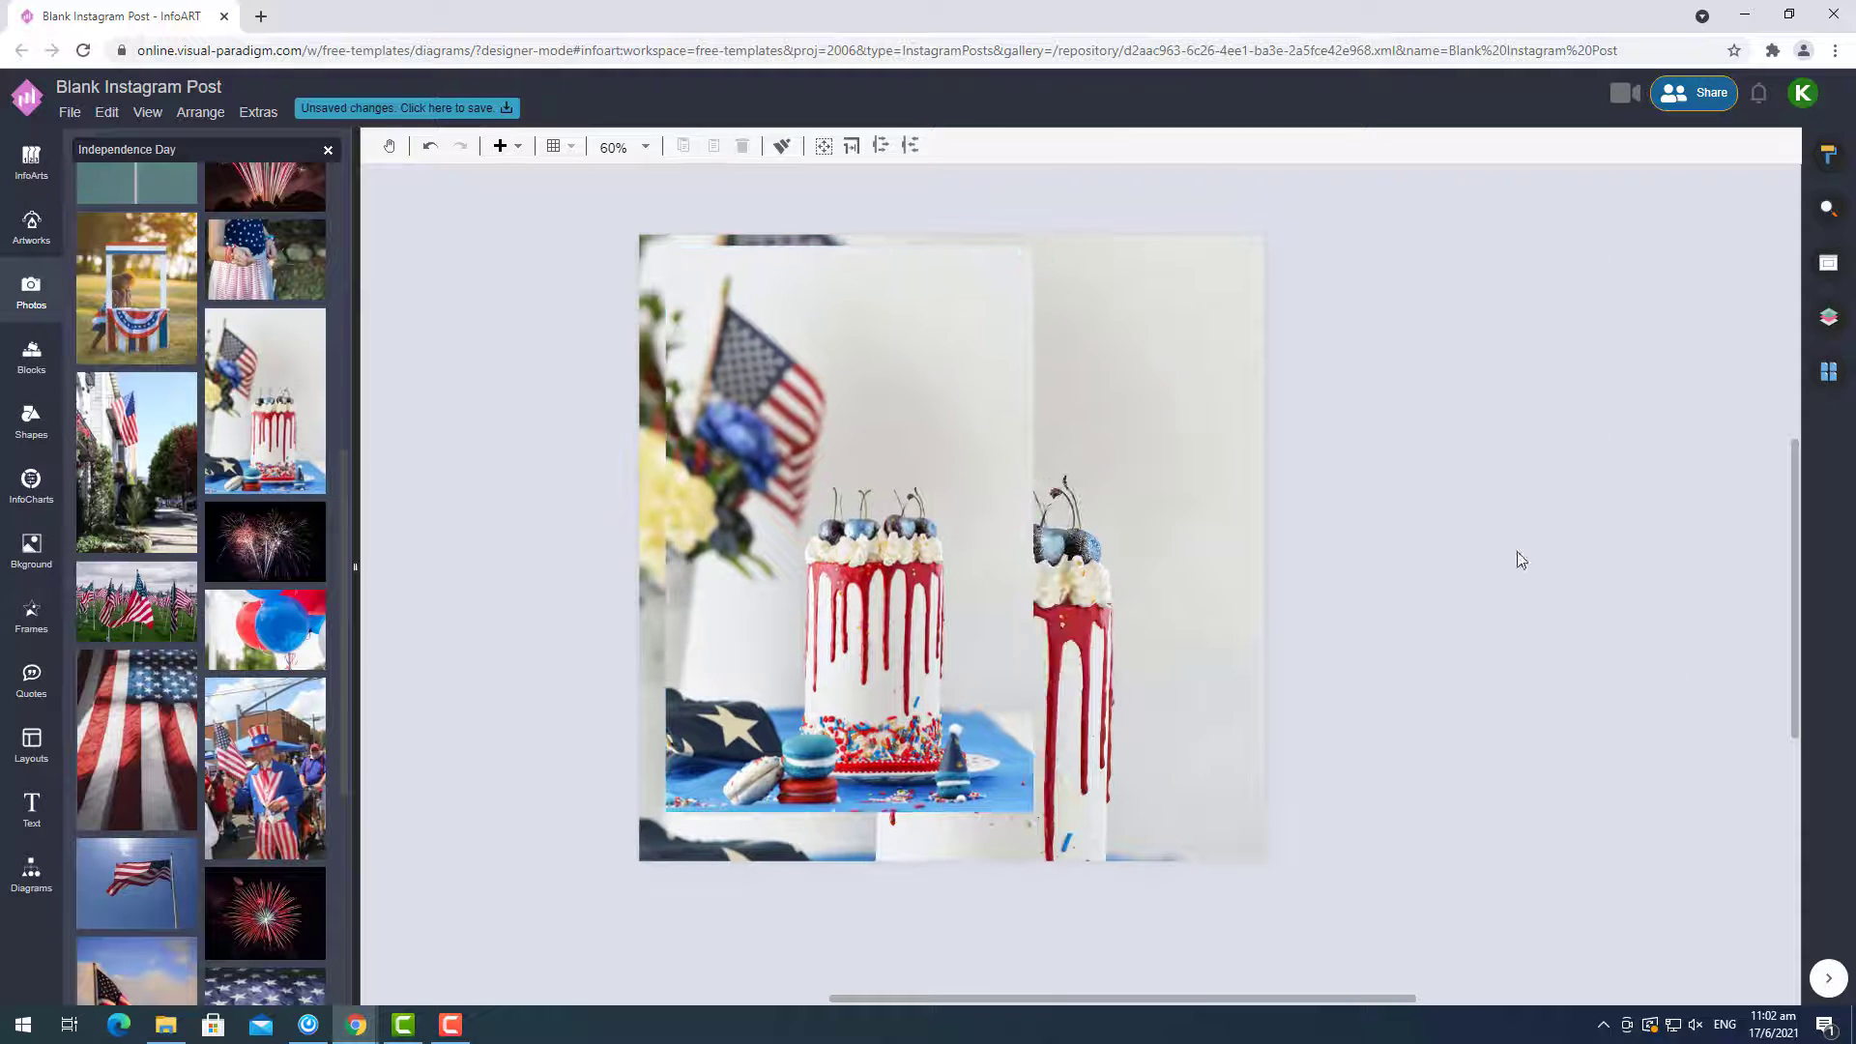
key(Tab)
key(Delete)
Clear the photo search and set the page background color to dark blue.
click(1829, 161)
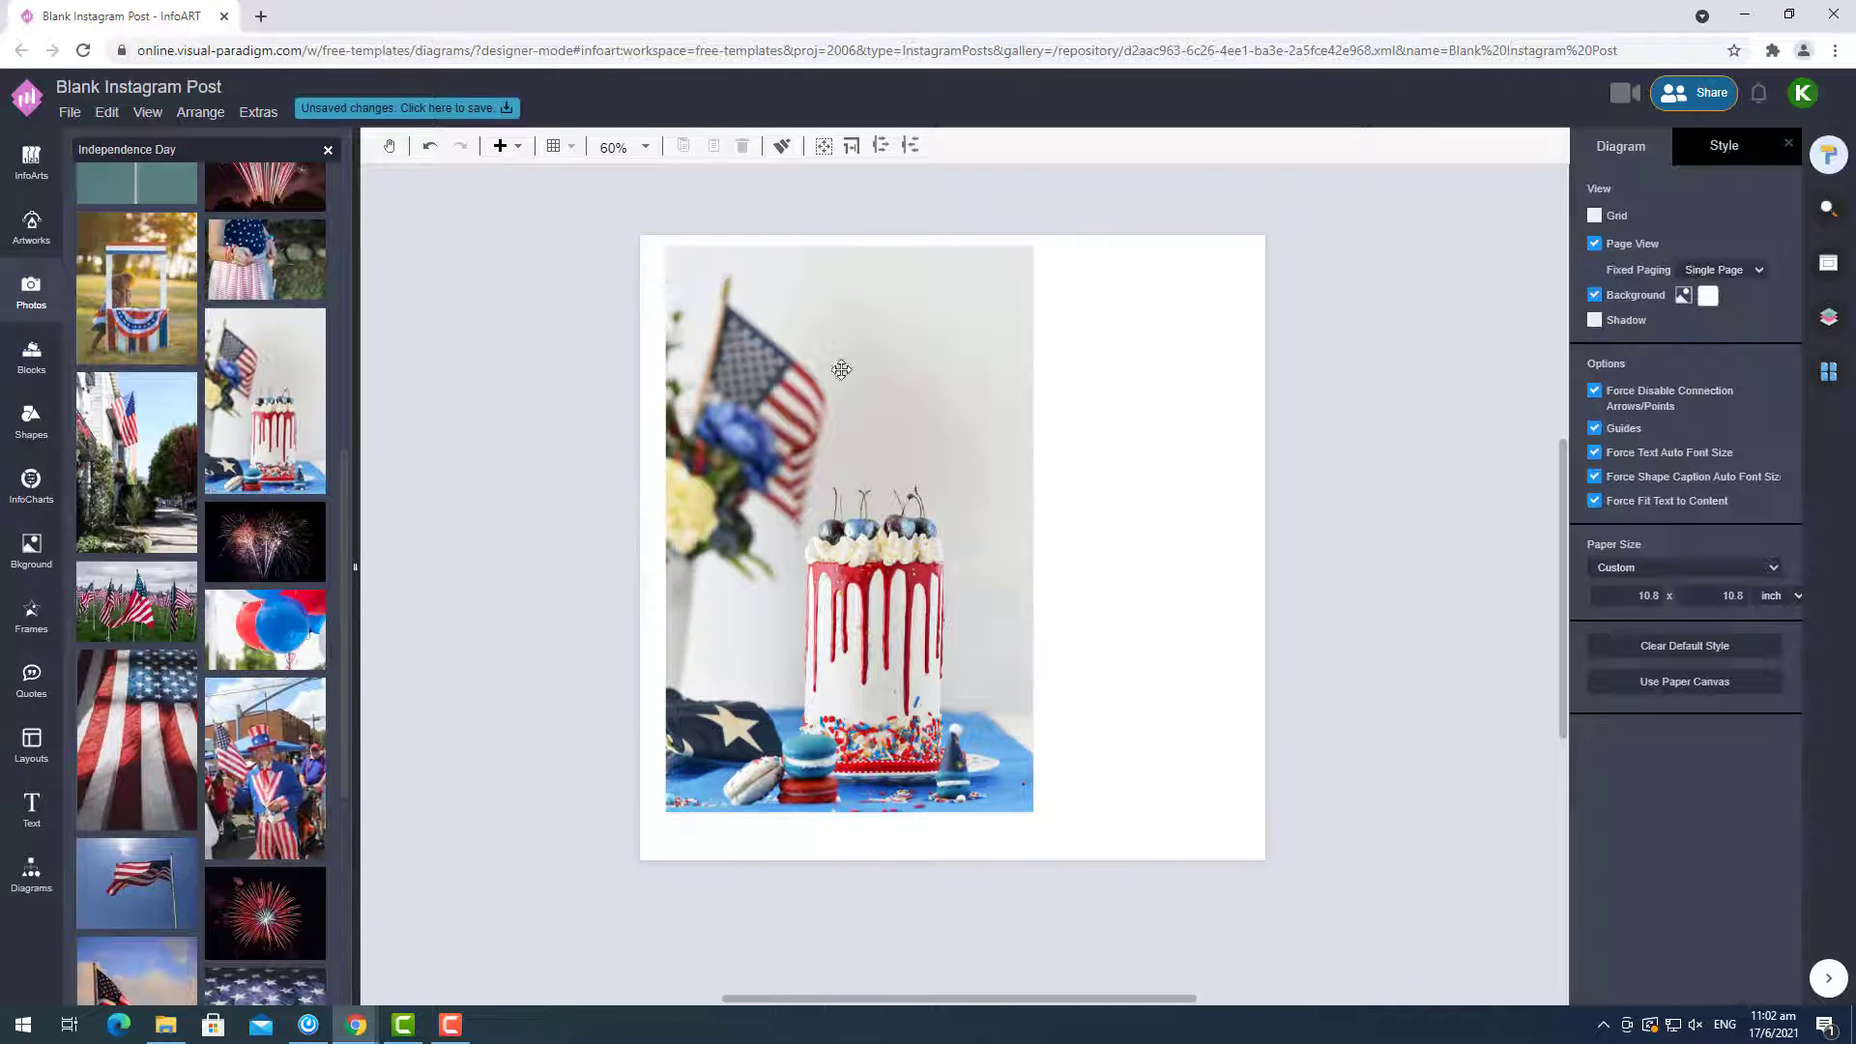
click(328, 149)
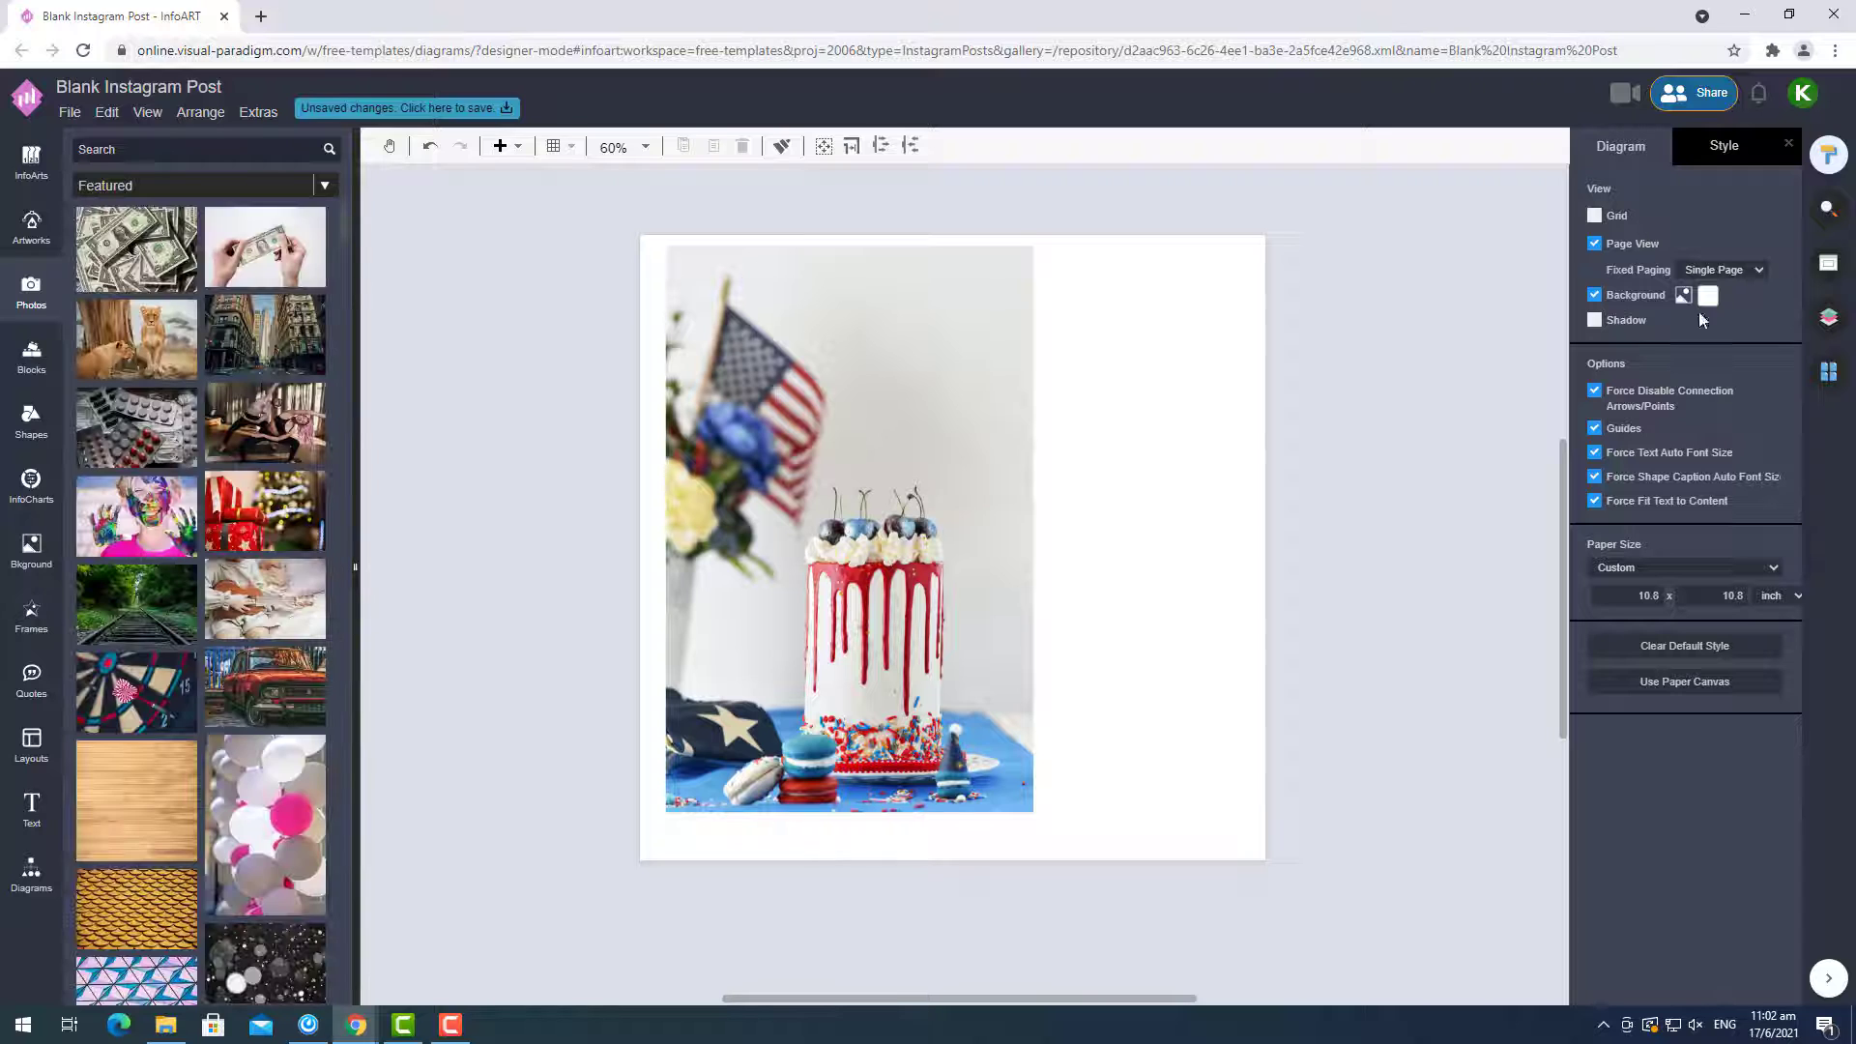
click(1708, 295)
click(1795, 454)
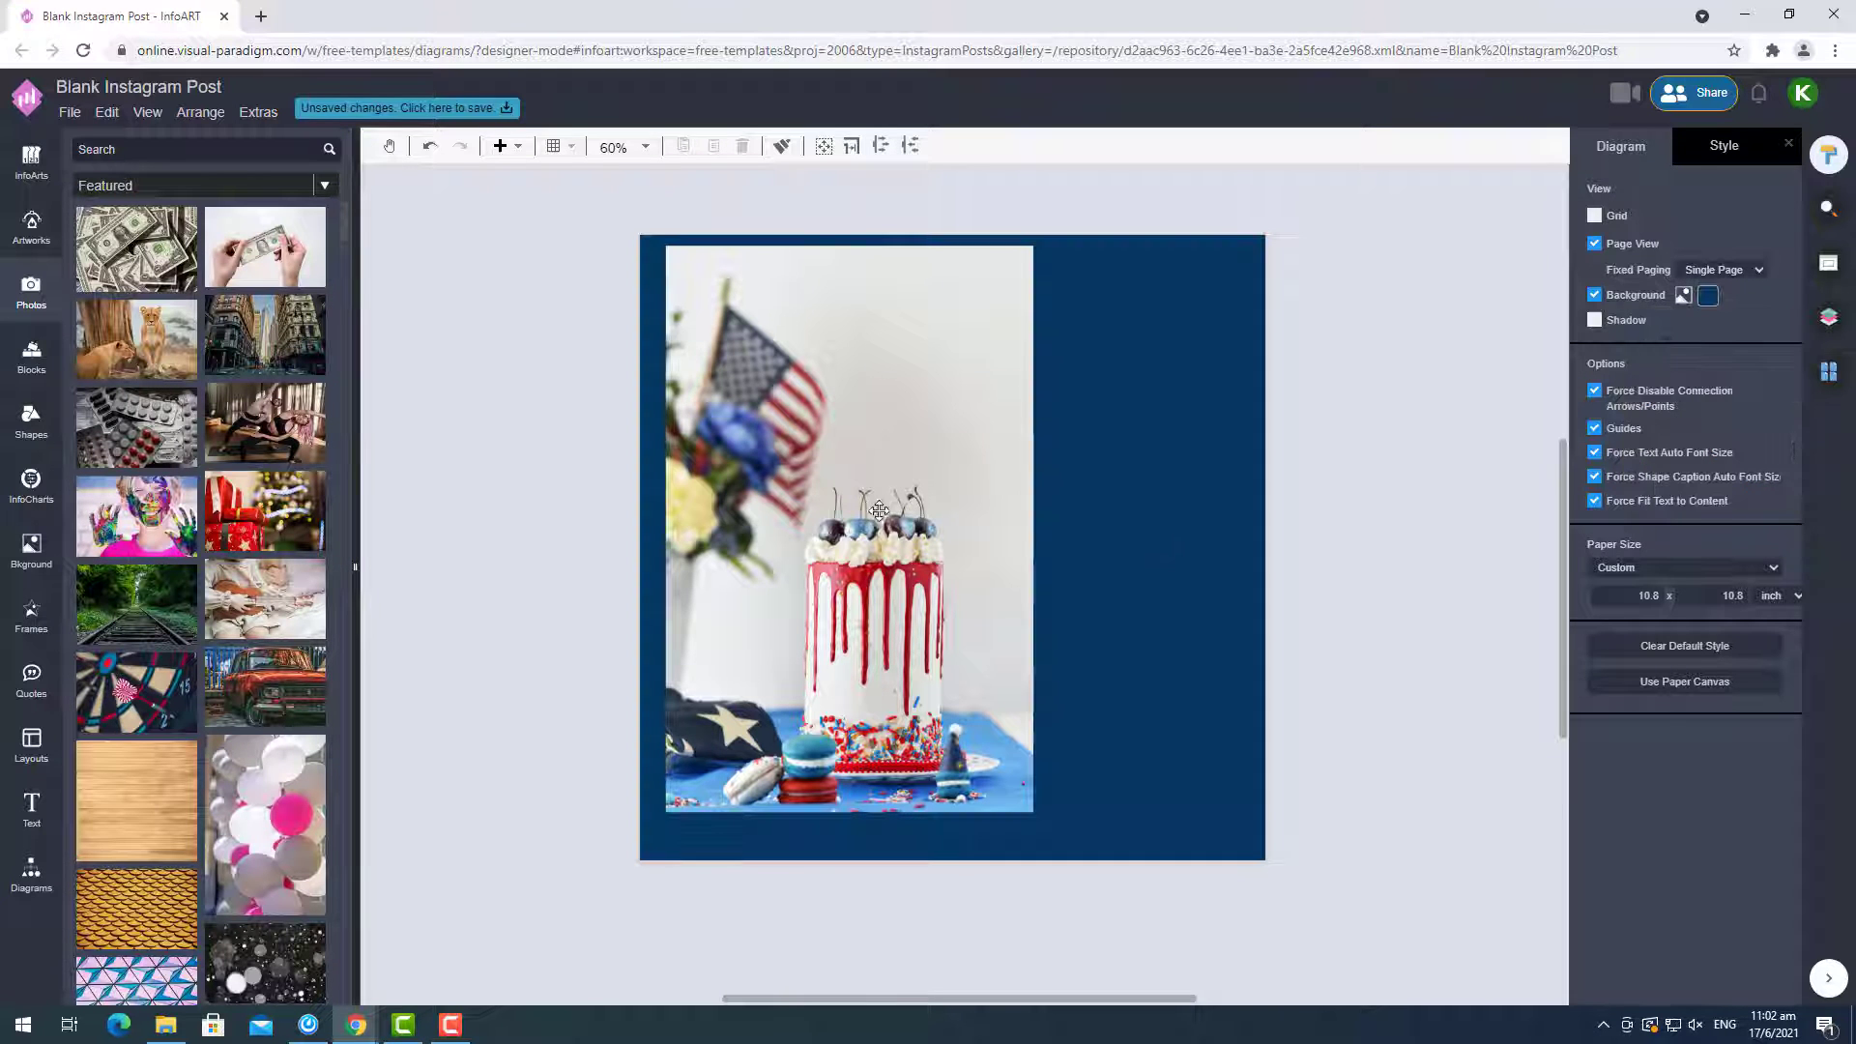
Enlarge the cake photo to nearly full page height and align it along the page's left side with a narrow margin.
mouse_move(879, 511)
mouse_down()
mouse_move(876, 531)
mouse_move(865, 515)
mouse_up()
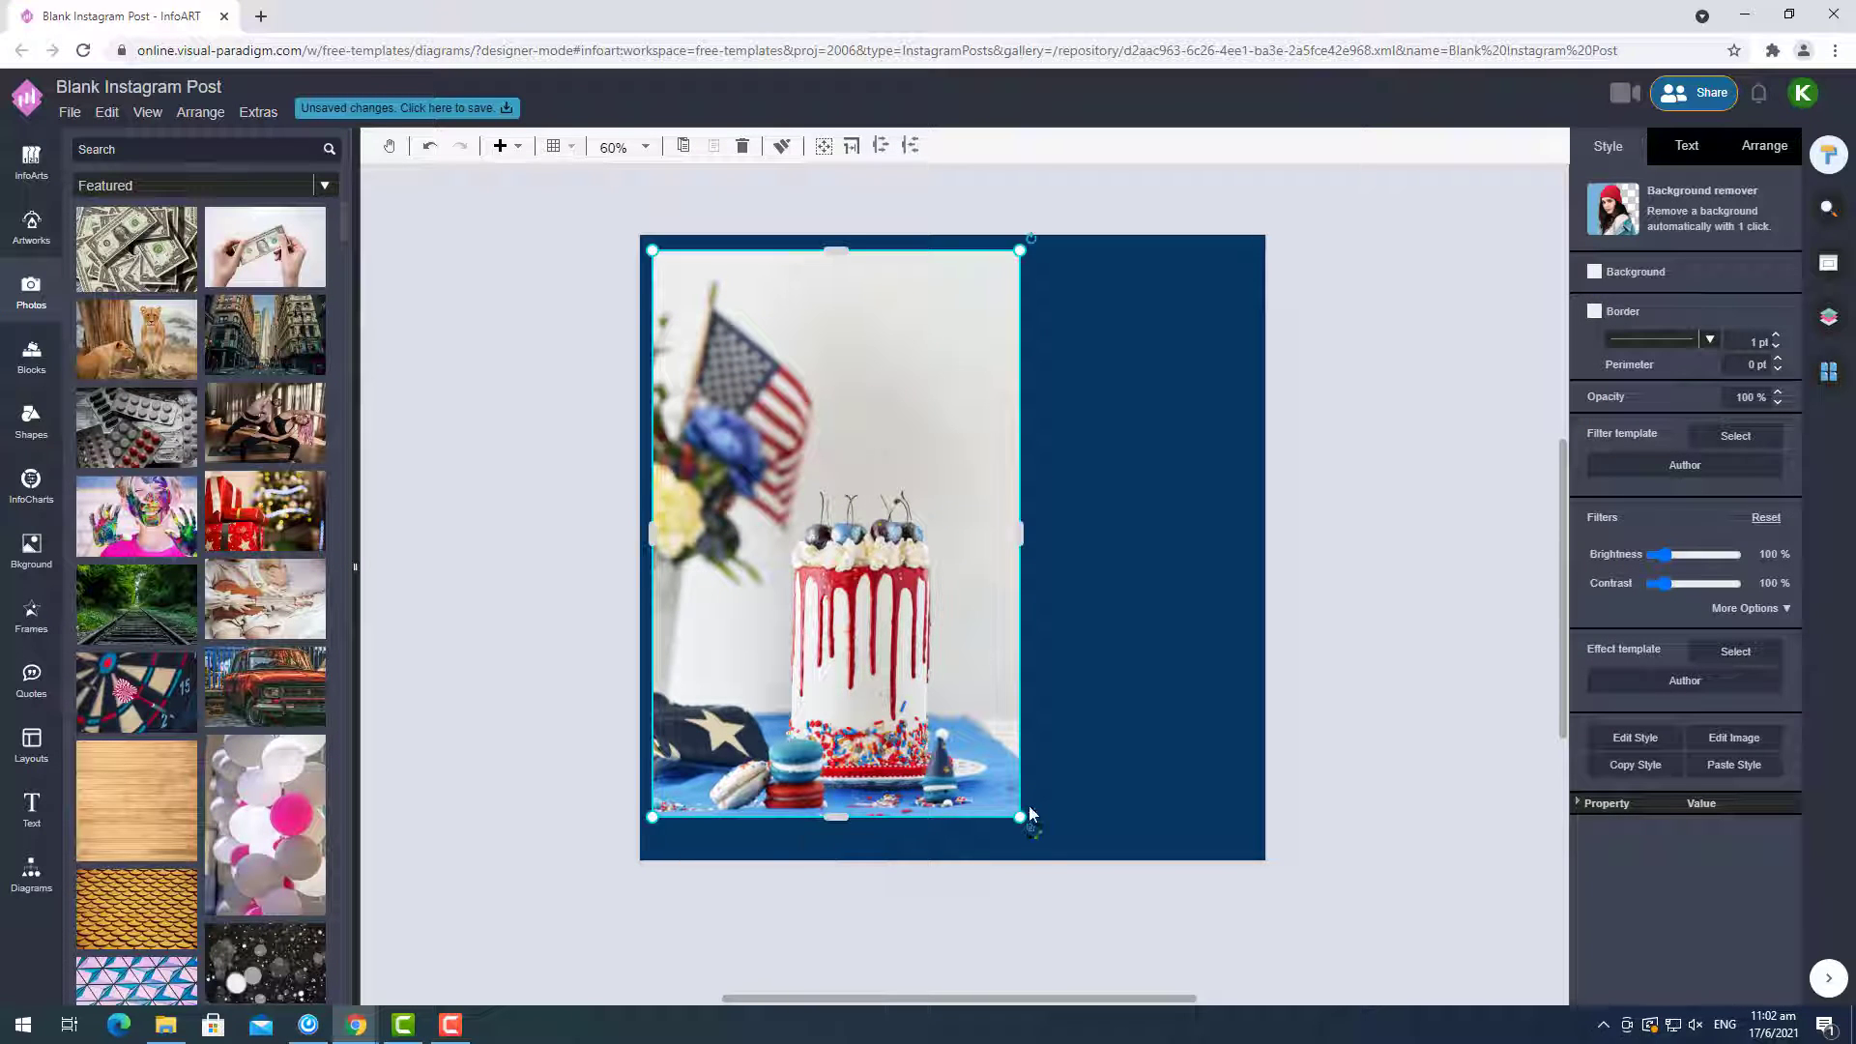
drag(1021, 818, 1042, 851)
drag(838, 690, 839, 681)
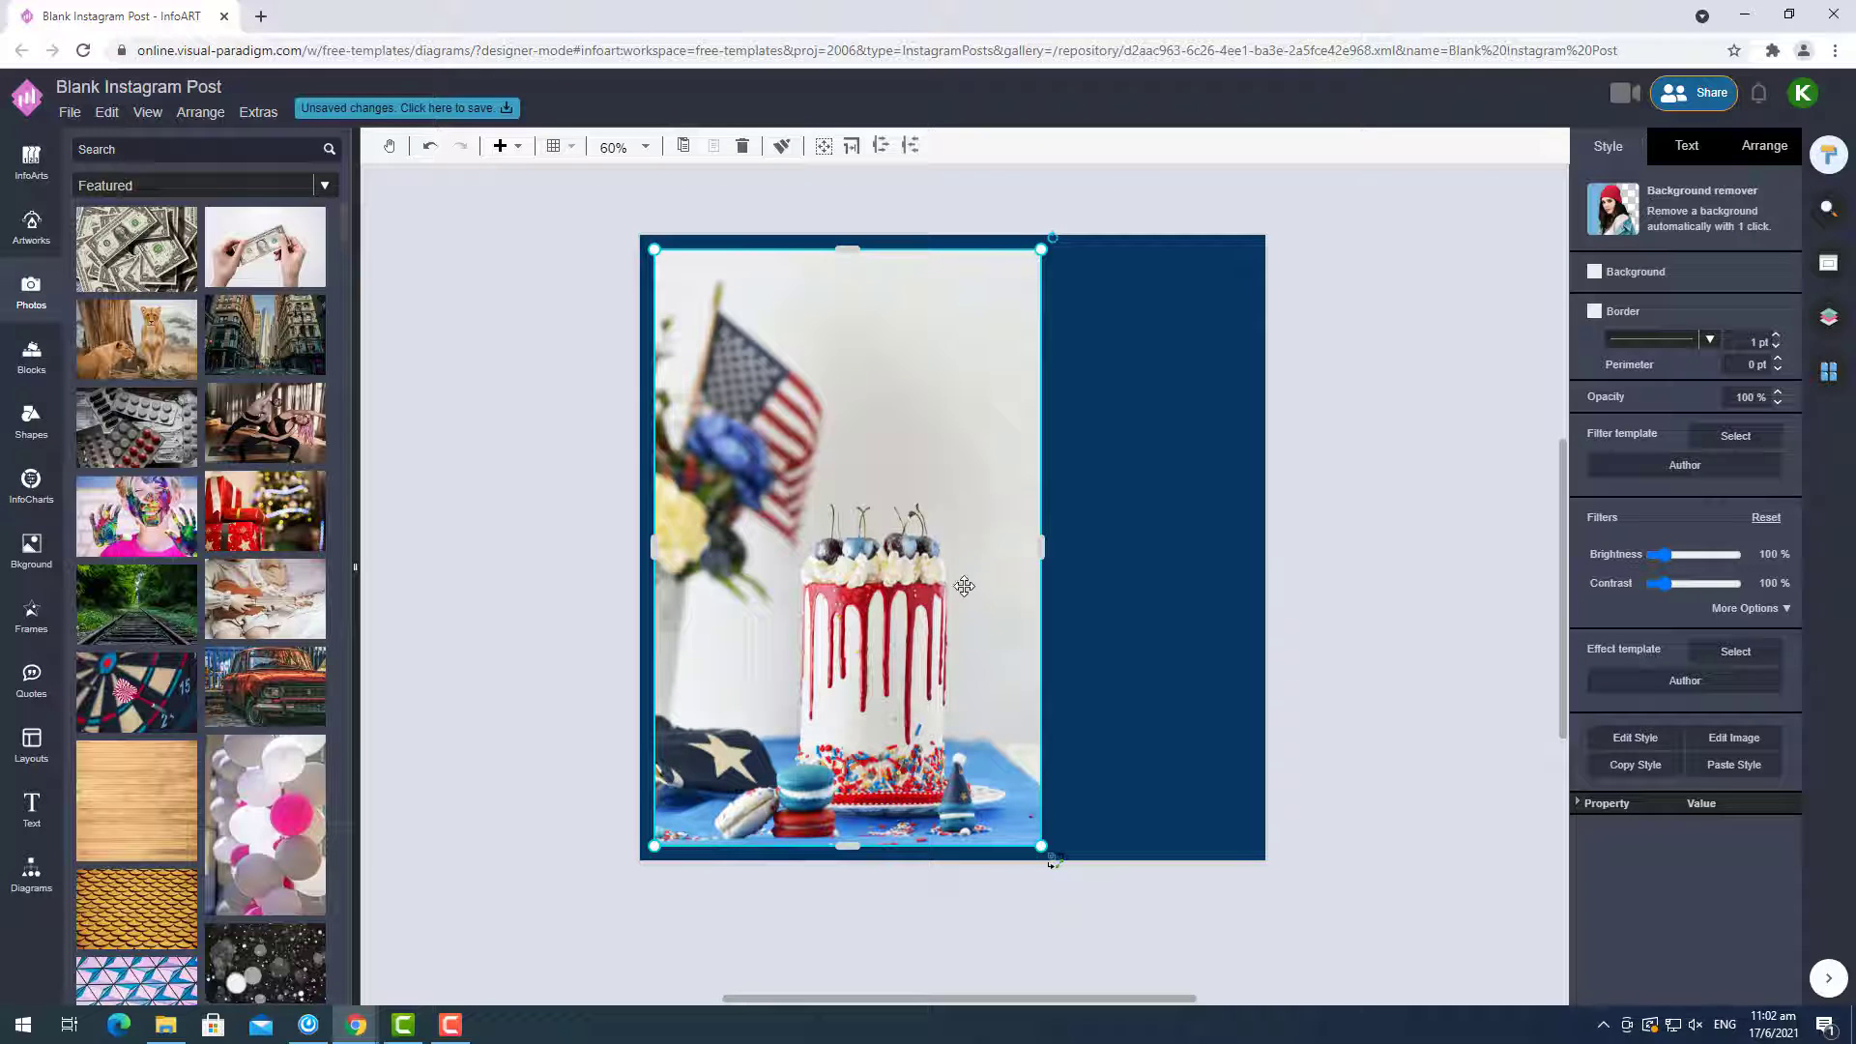
click(1076, 904)
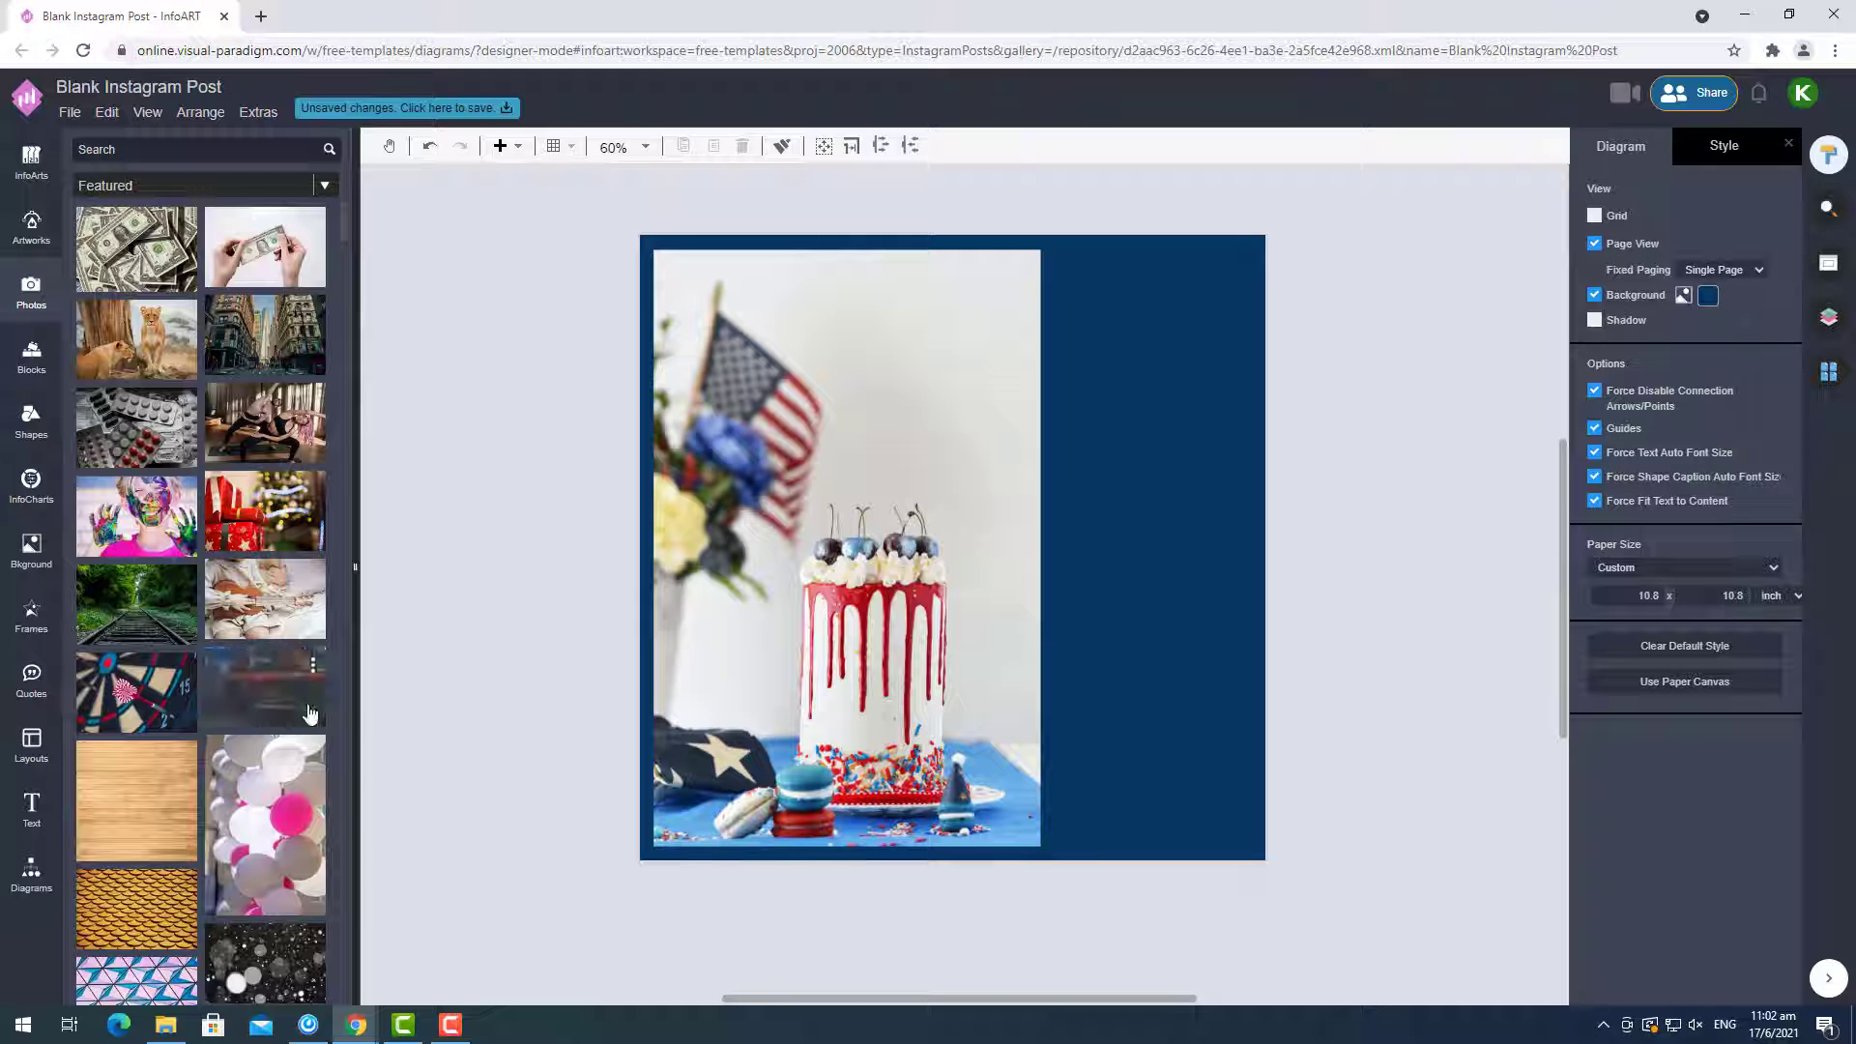
Add a rectangle without an outline from the General shapes, covering the lower half of the page.
click(32, 870)
scroll(104, 694, down, 6)
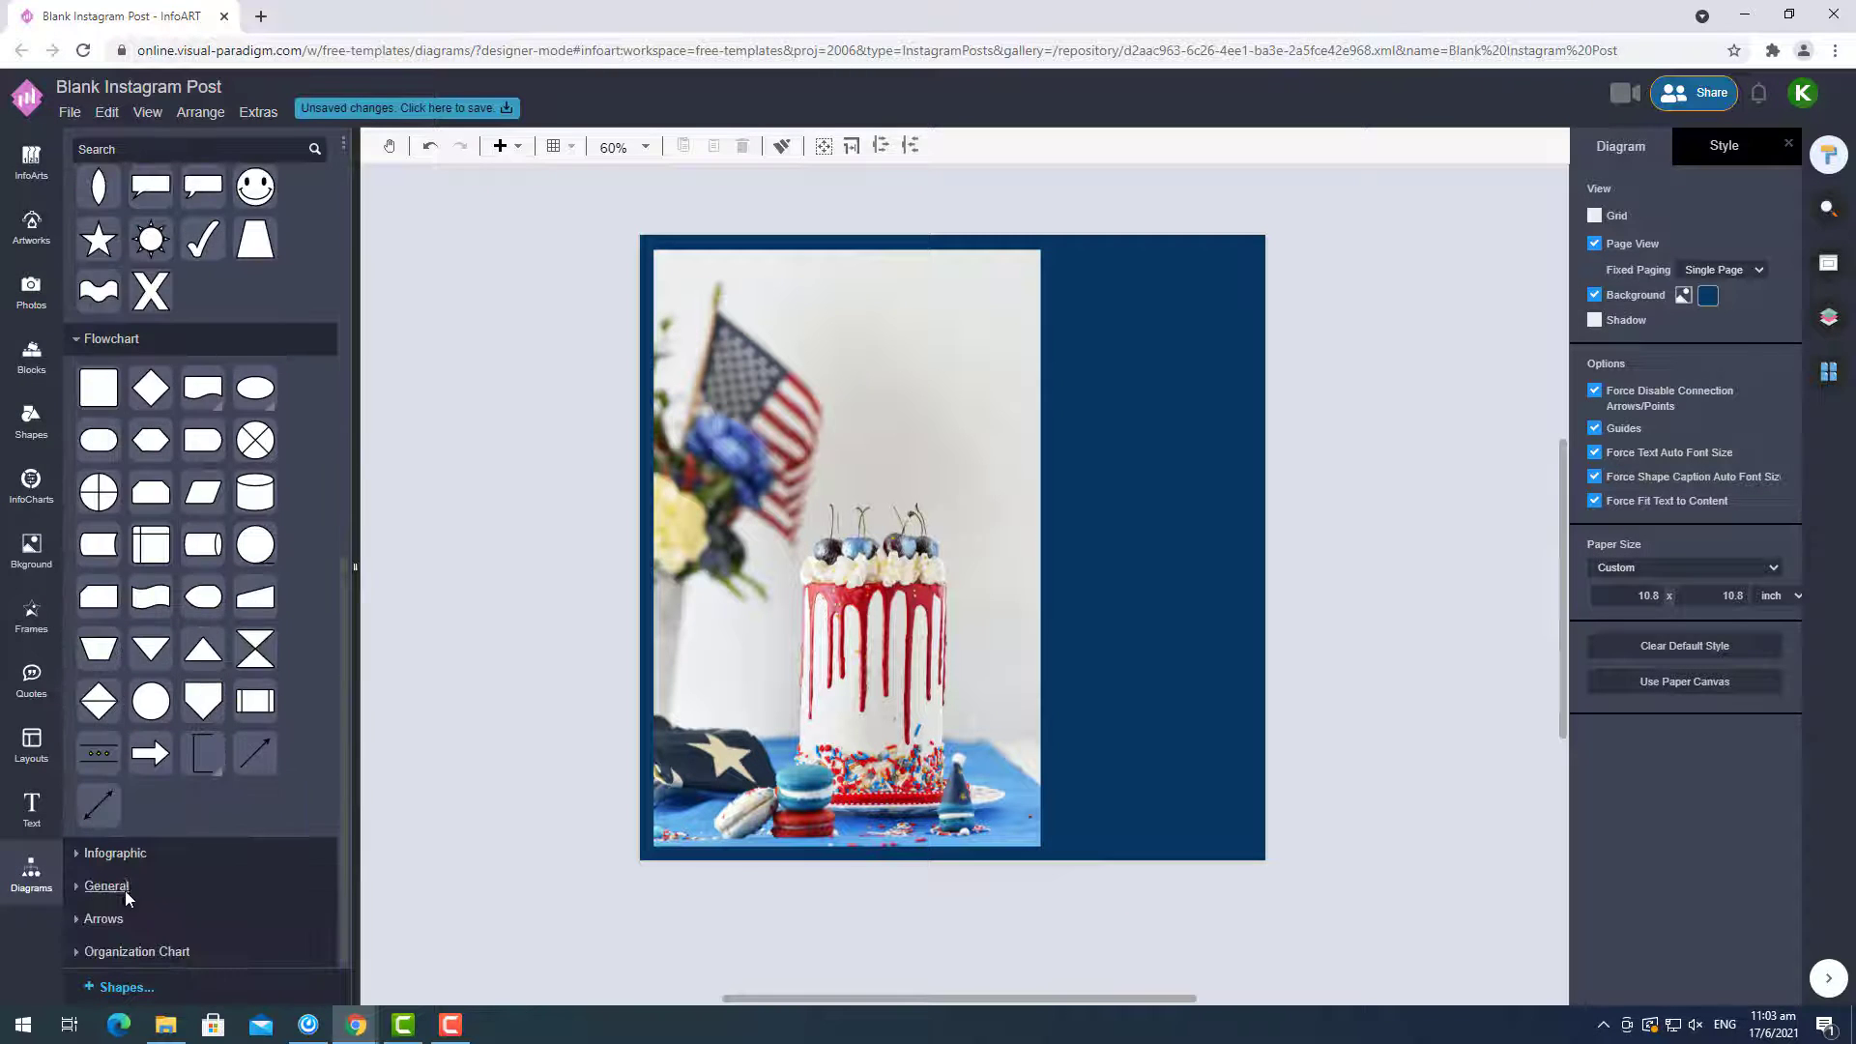
click(124, 890)
scroll(136, 816, down, 3)
click(98, 645)
drag(706, 880, 1267, 861)
click(1369, 690)
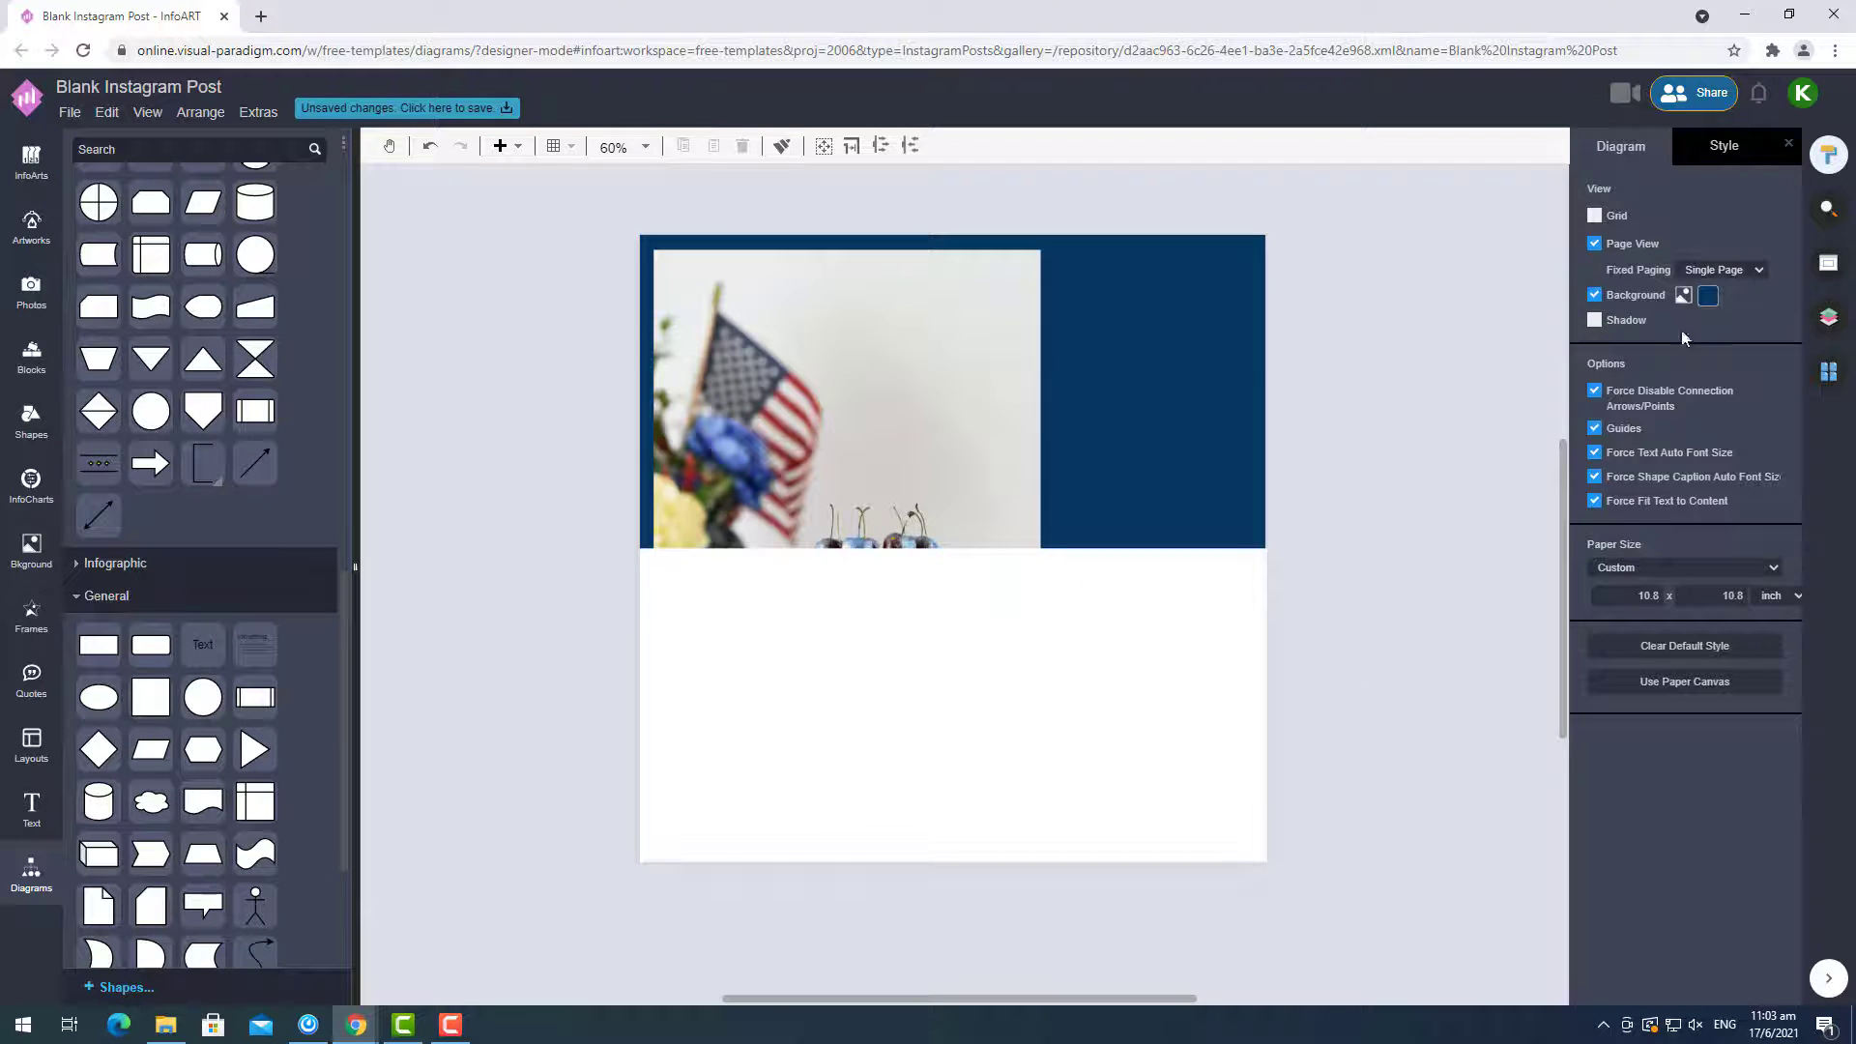
Send the lower-half rectangle to the back, behind the cake photo.
click(1741, 156)
click(1624, 160)
click(1209, 629)
click(1749, 153)
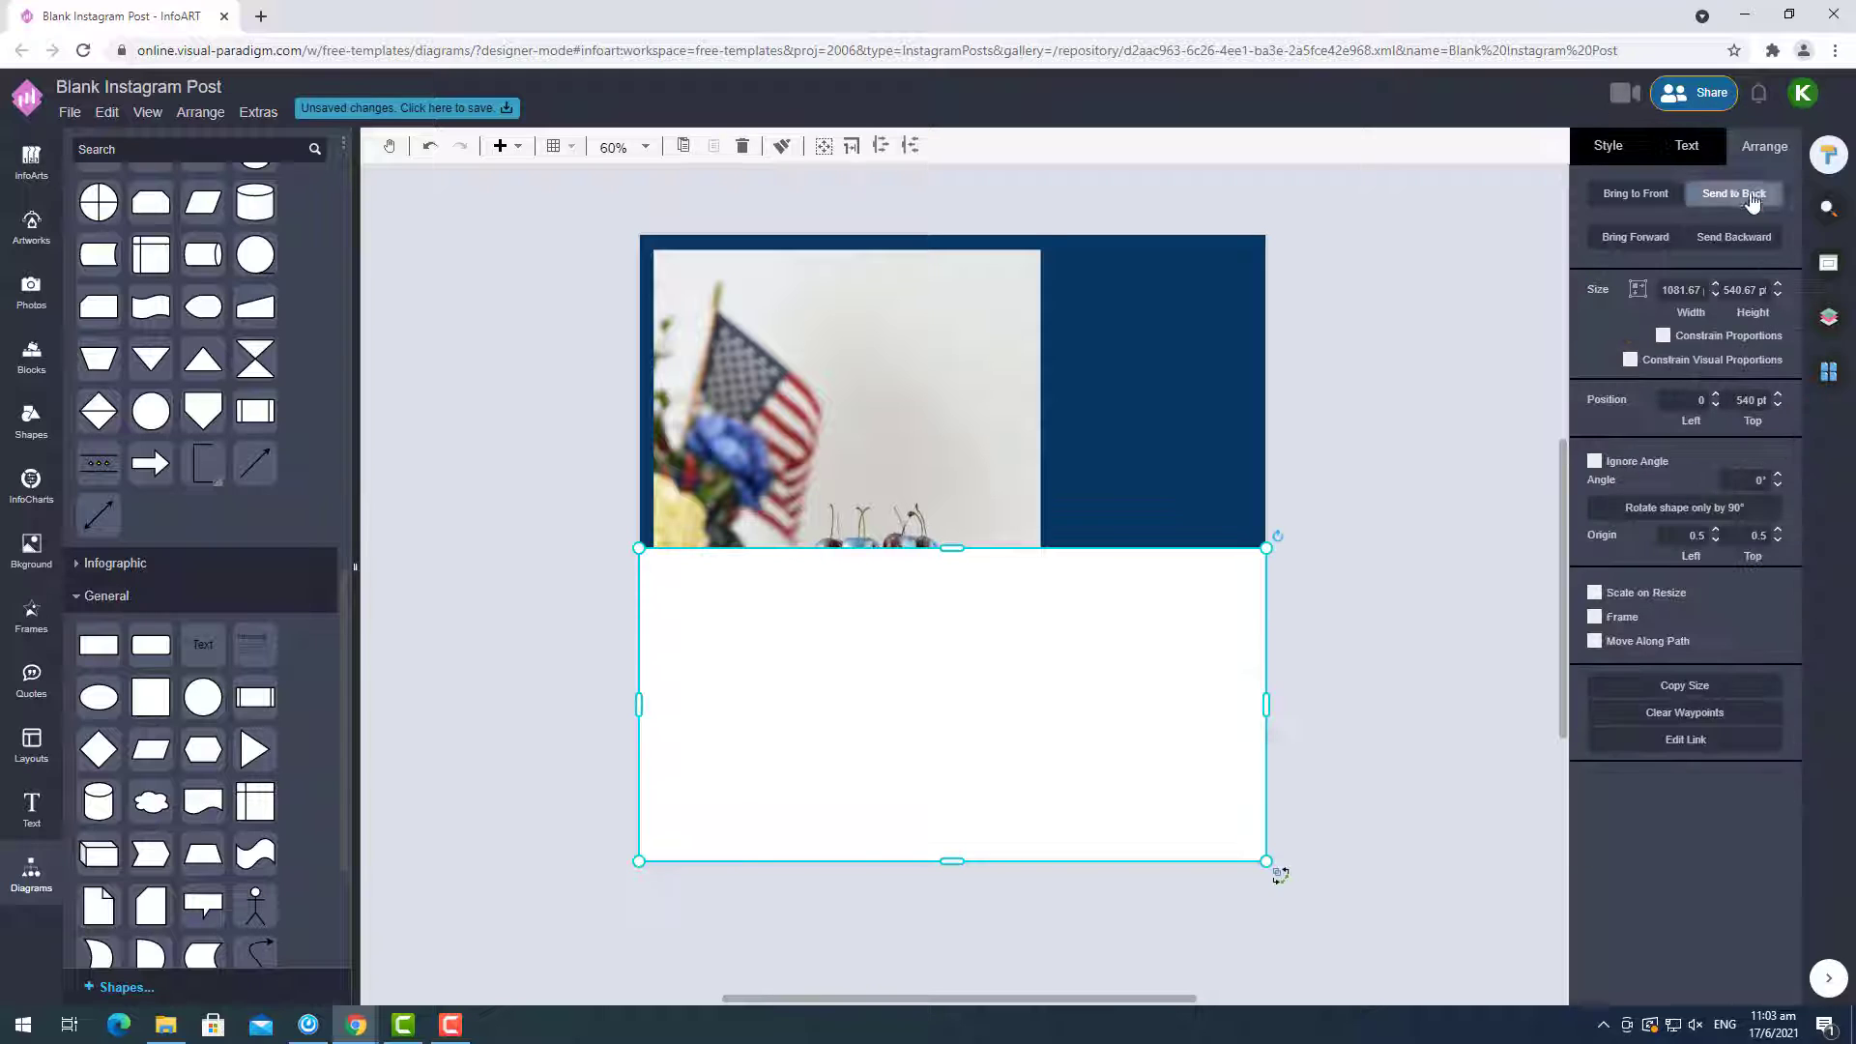
click(1753, 196)
Fill the lower-half rectangle with dark red.
click(1609, 147)
click(1774, 281)
click(1647, 423)
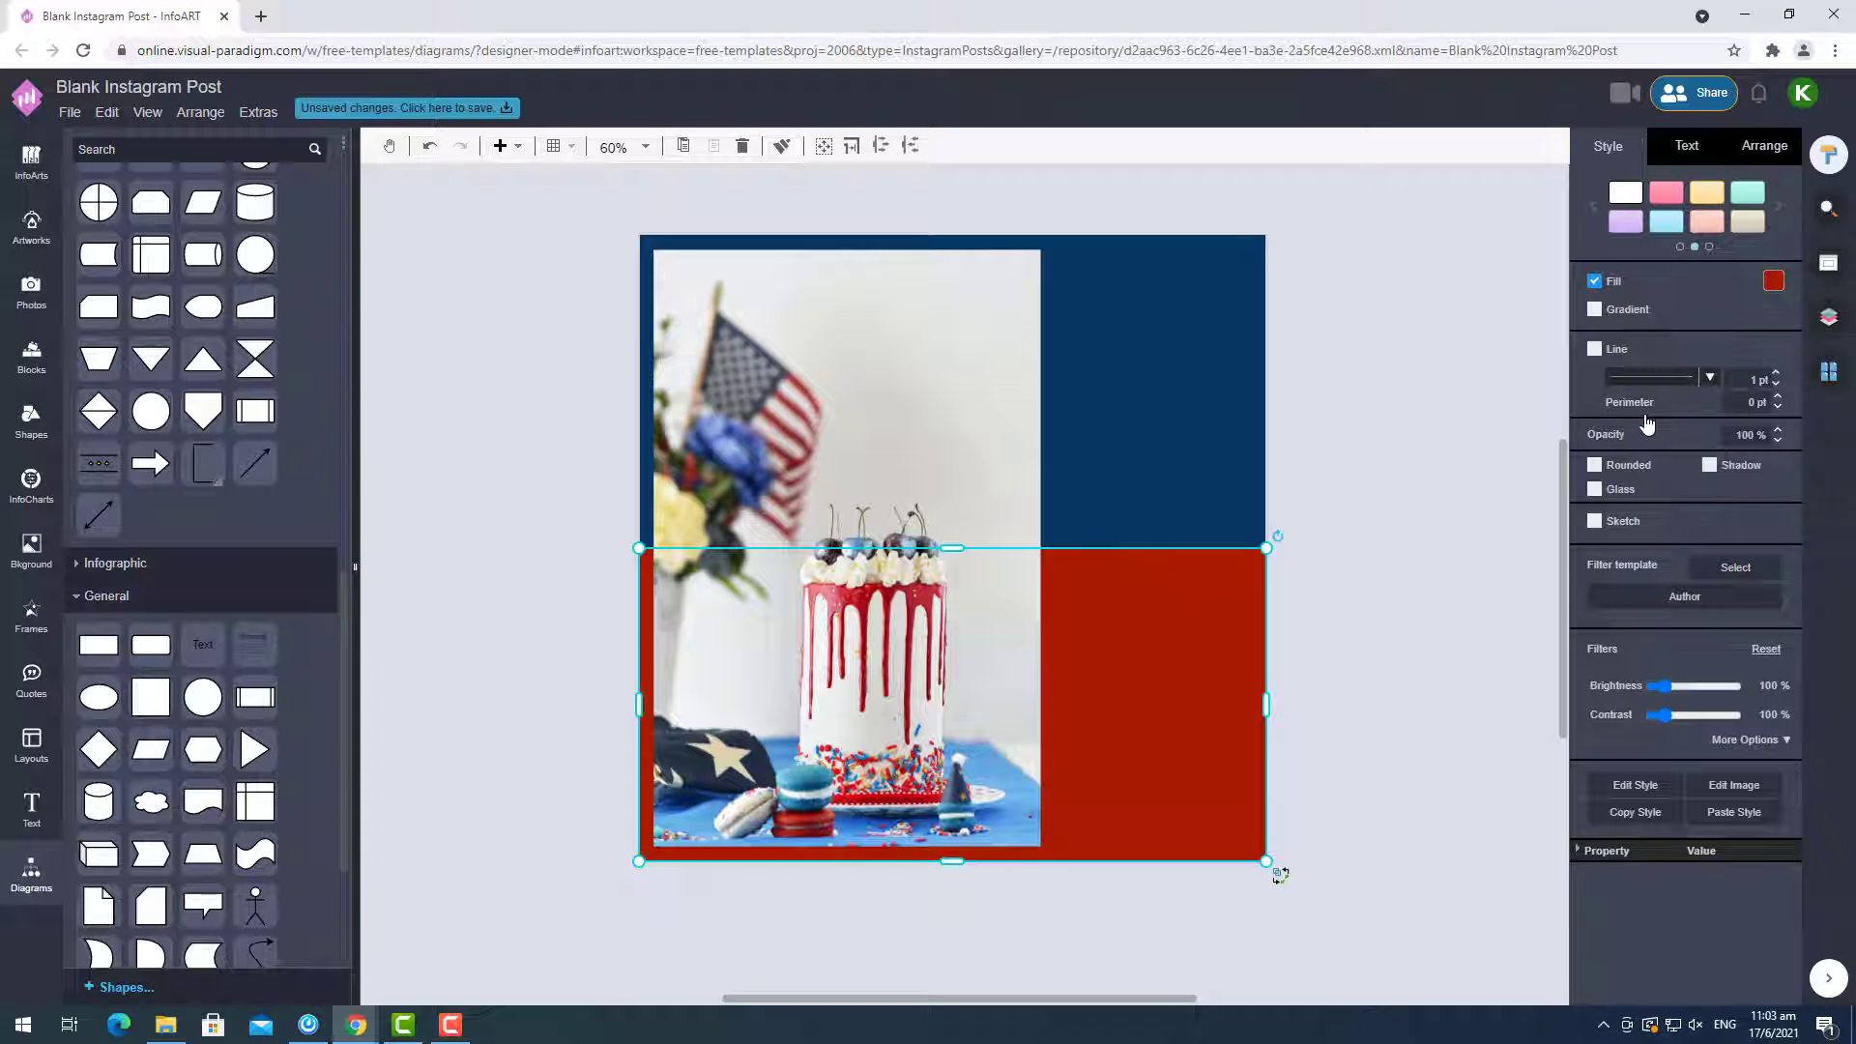
click(1409, 525)
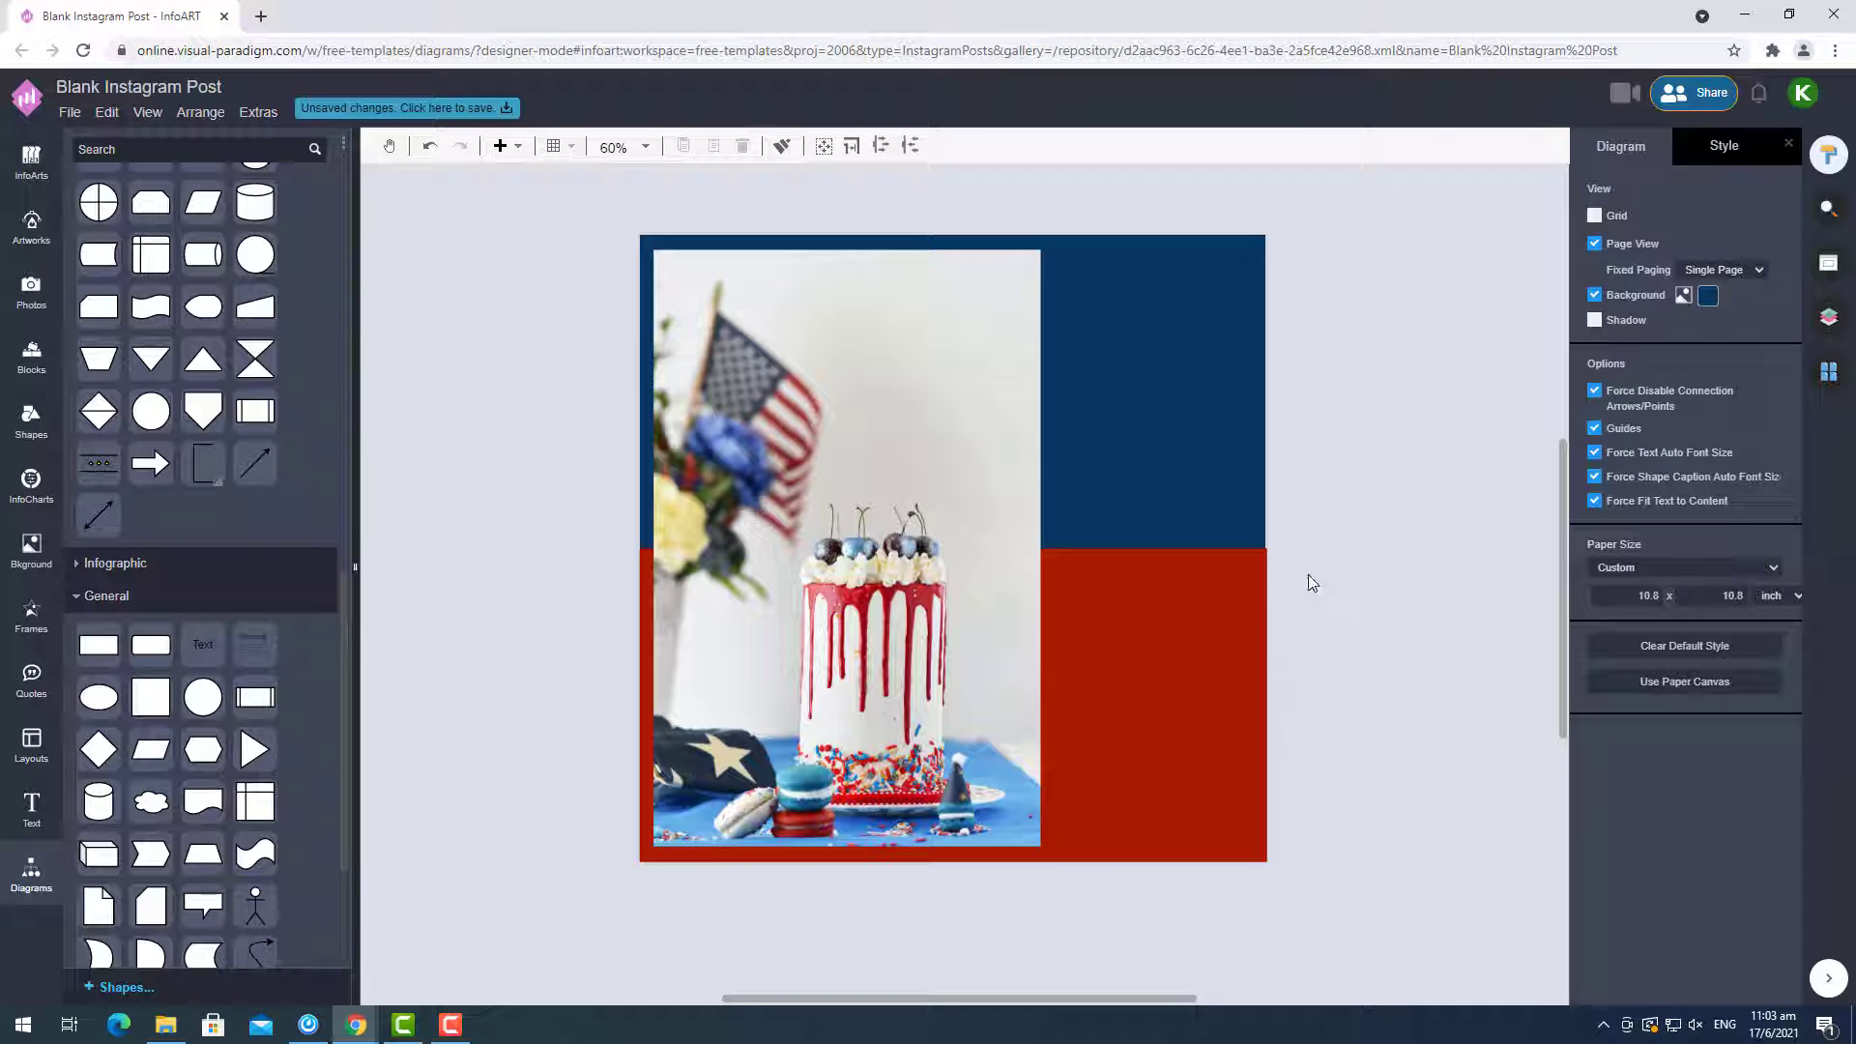
click(1252, 596)
click(1373, 602)
Add a full-width rectangle stripe about 71 pt high across the upper part of the red area.
click(100, 649)
drag(684, 895, 1276, 896)
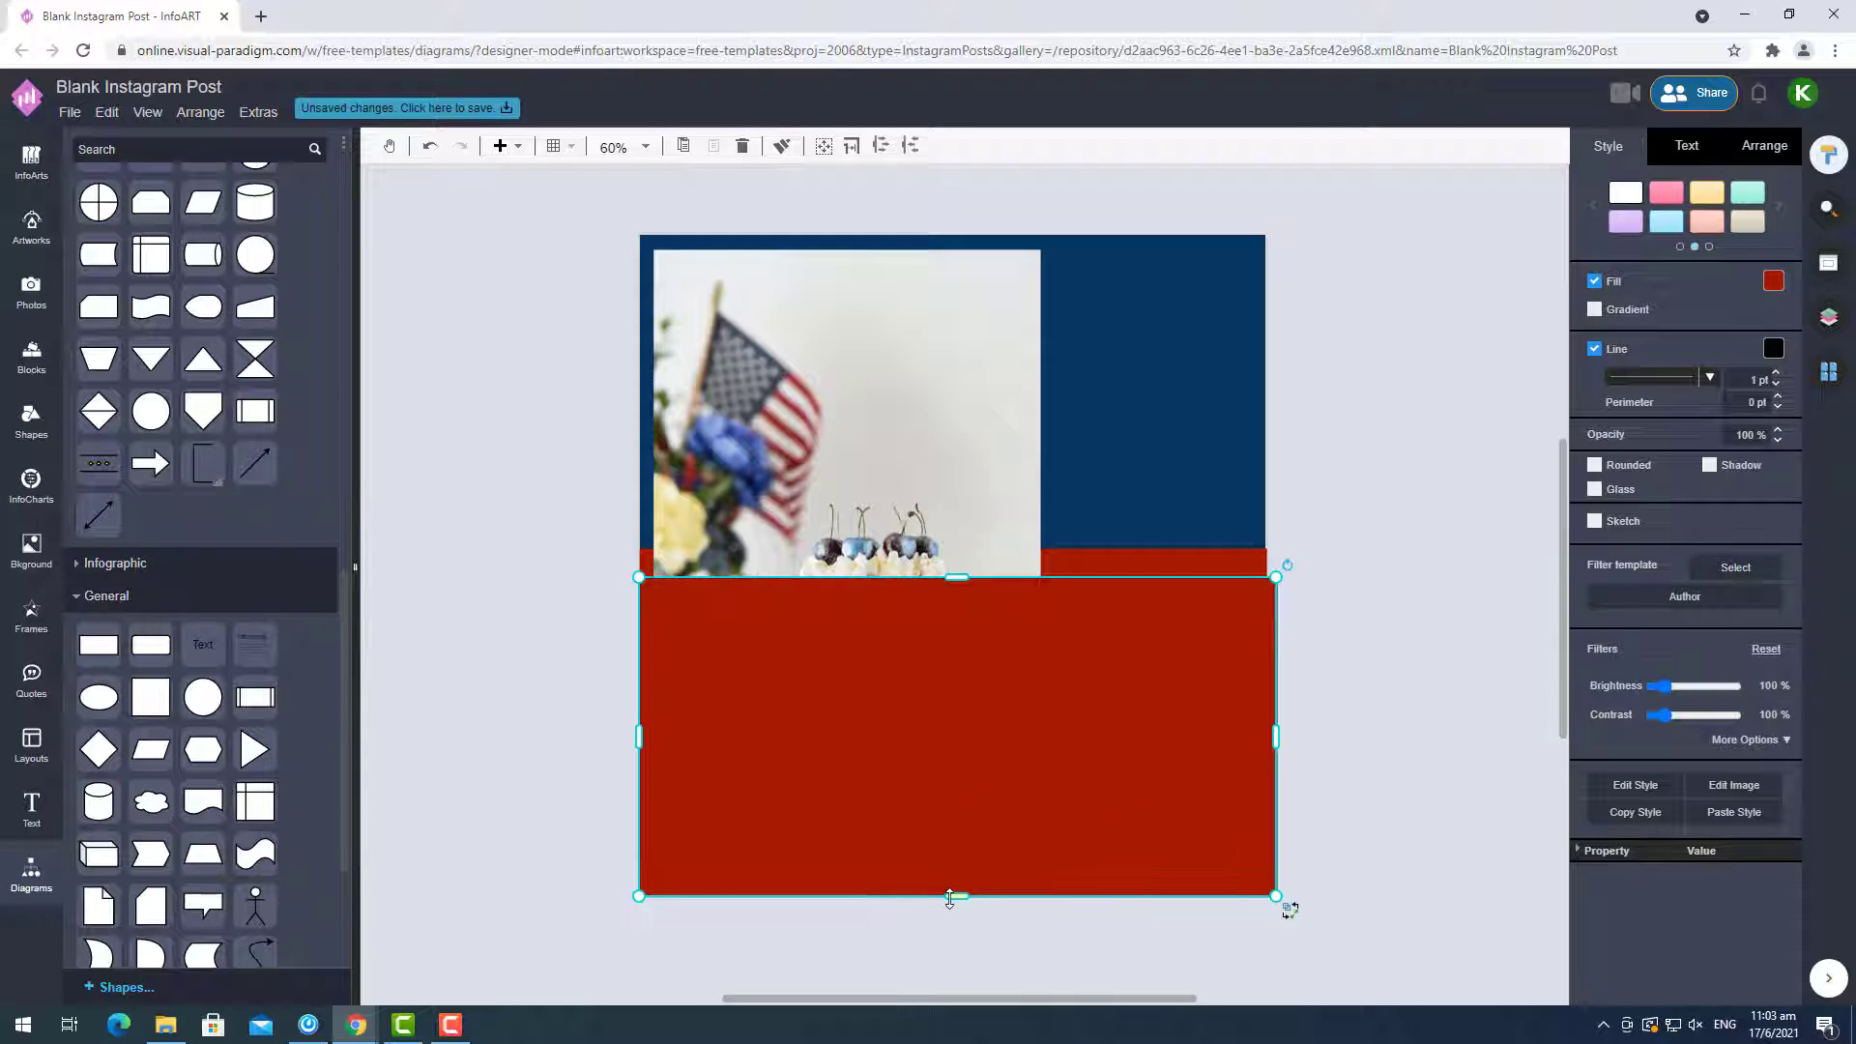
drag(950, 897, 953, 626)
drag(1276, 601, 1269, 602)
drag(954, 627, 1012, 606)
Fill the new stripe with white, #ffffff.
click(1774, 280)
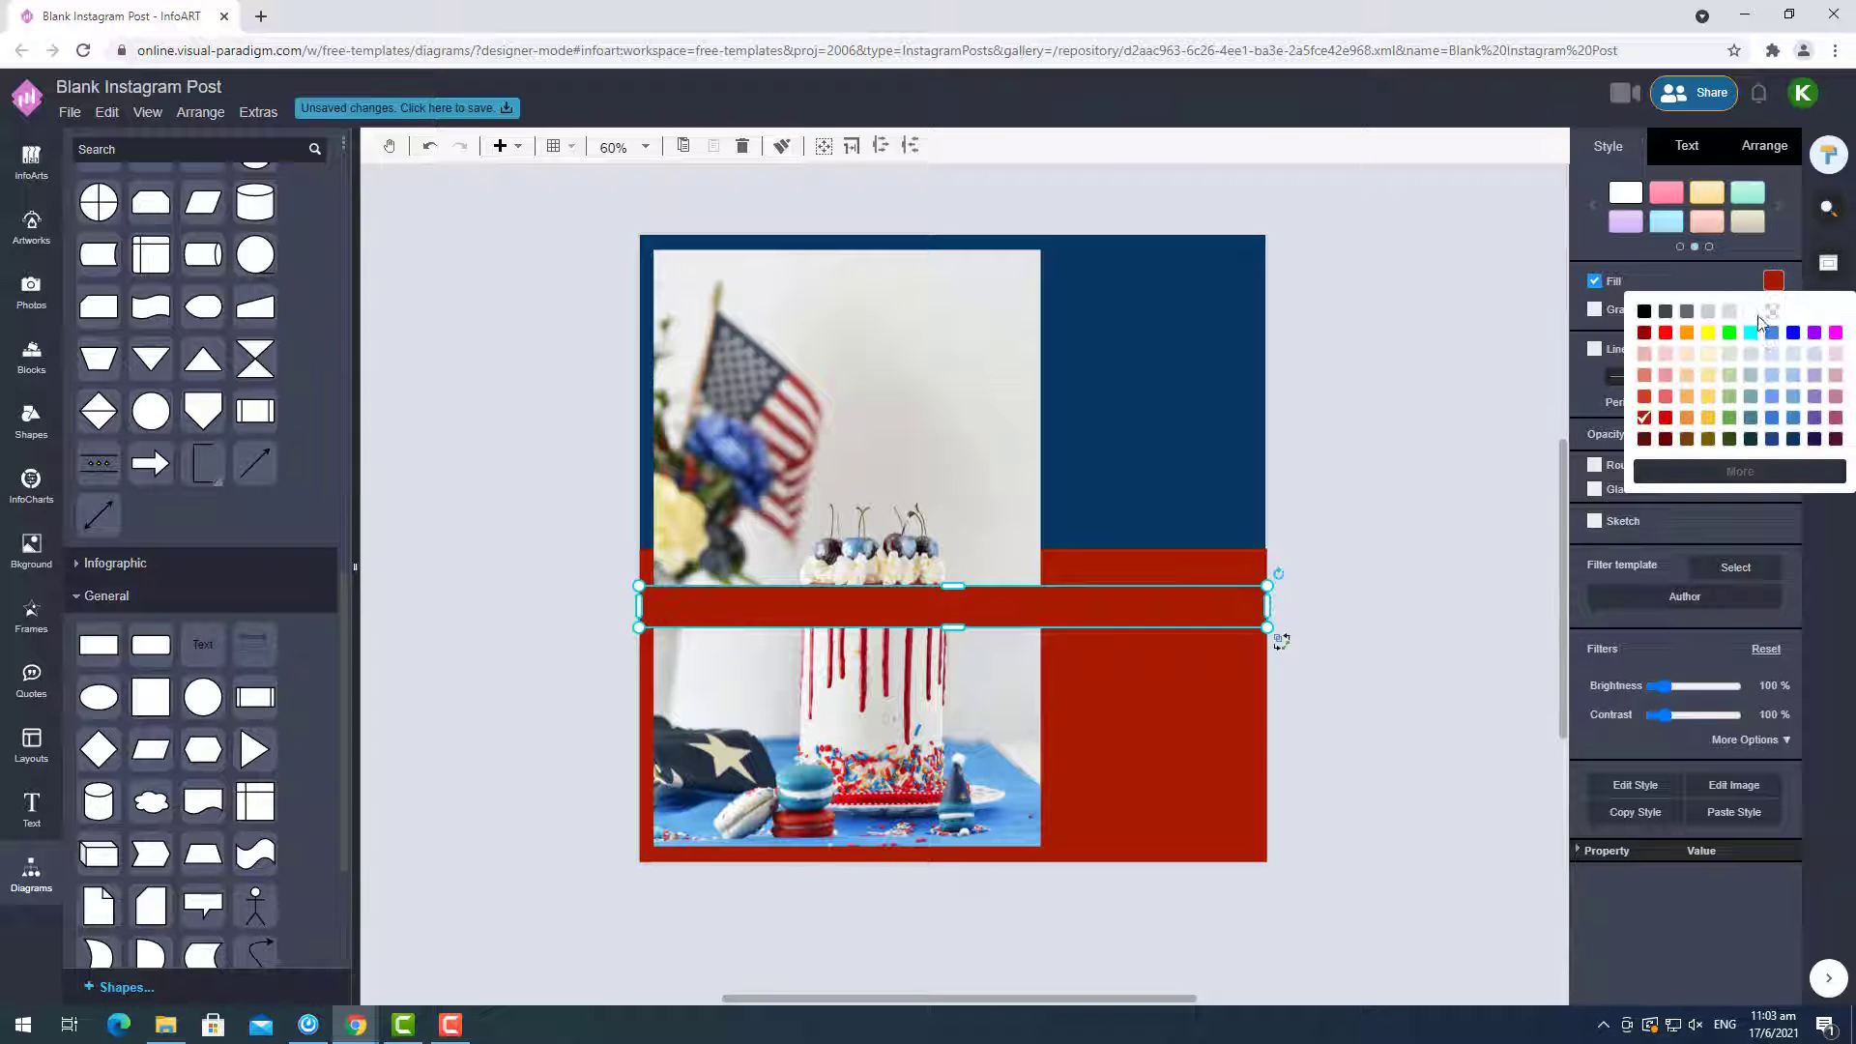
click(1750, 312)
click(1682, 466)
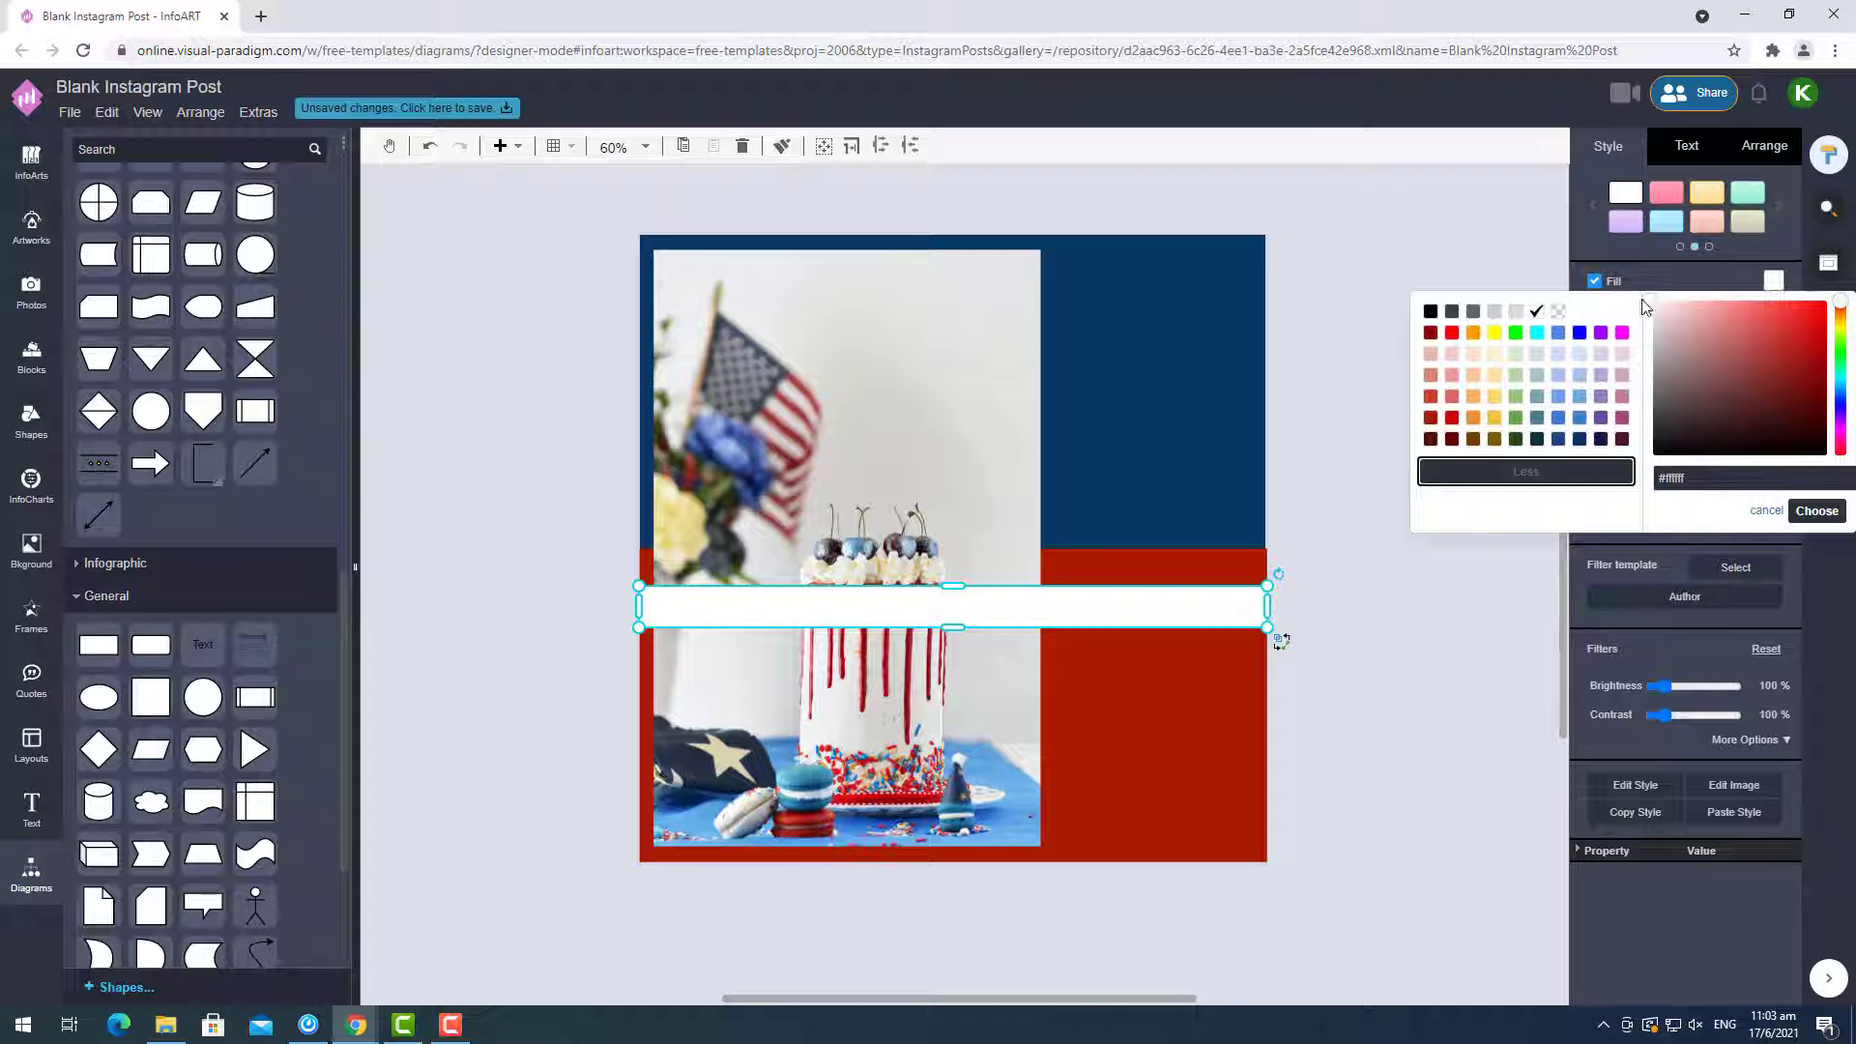
click(1816, 512)
click(1765, 145)
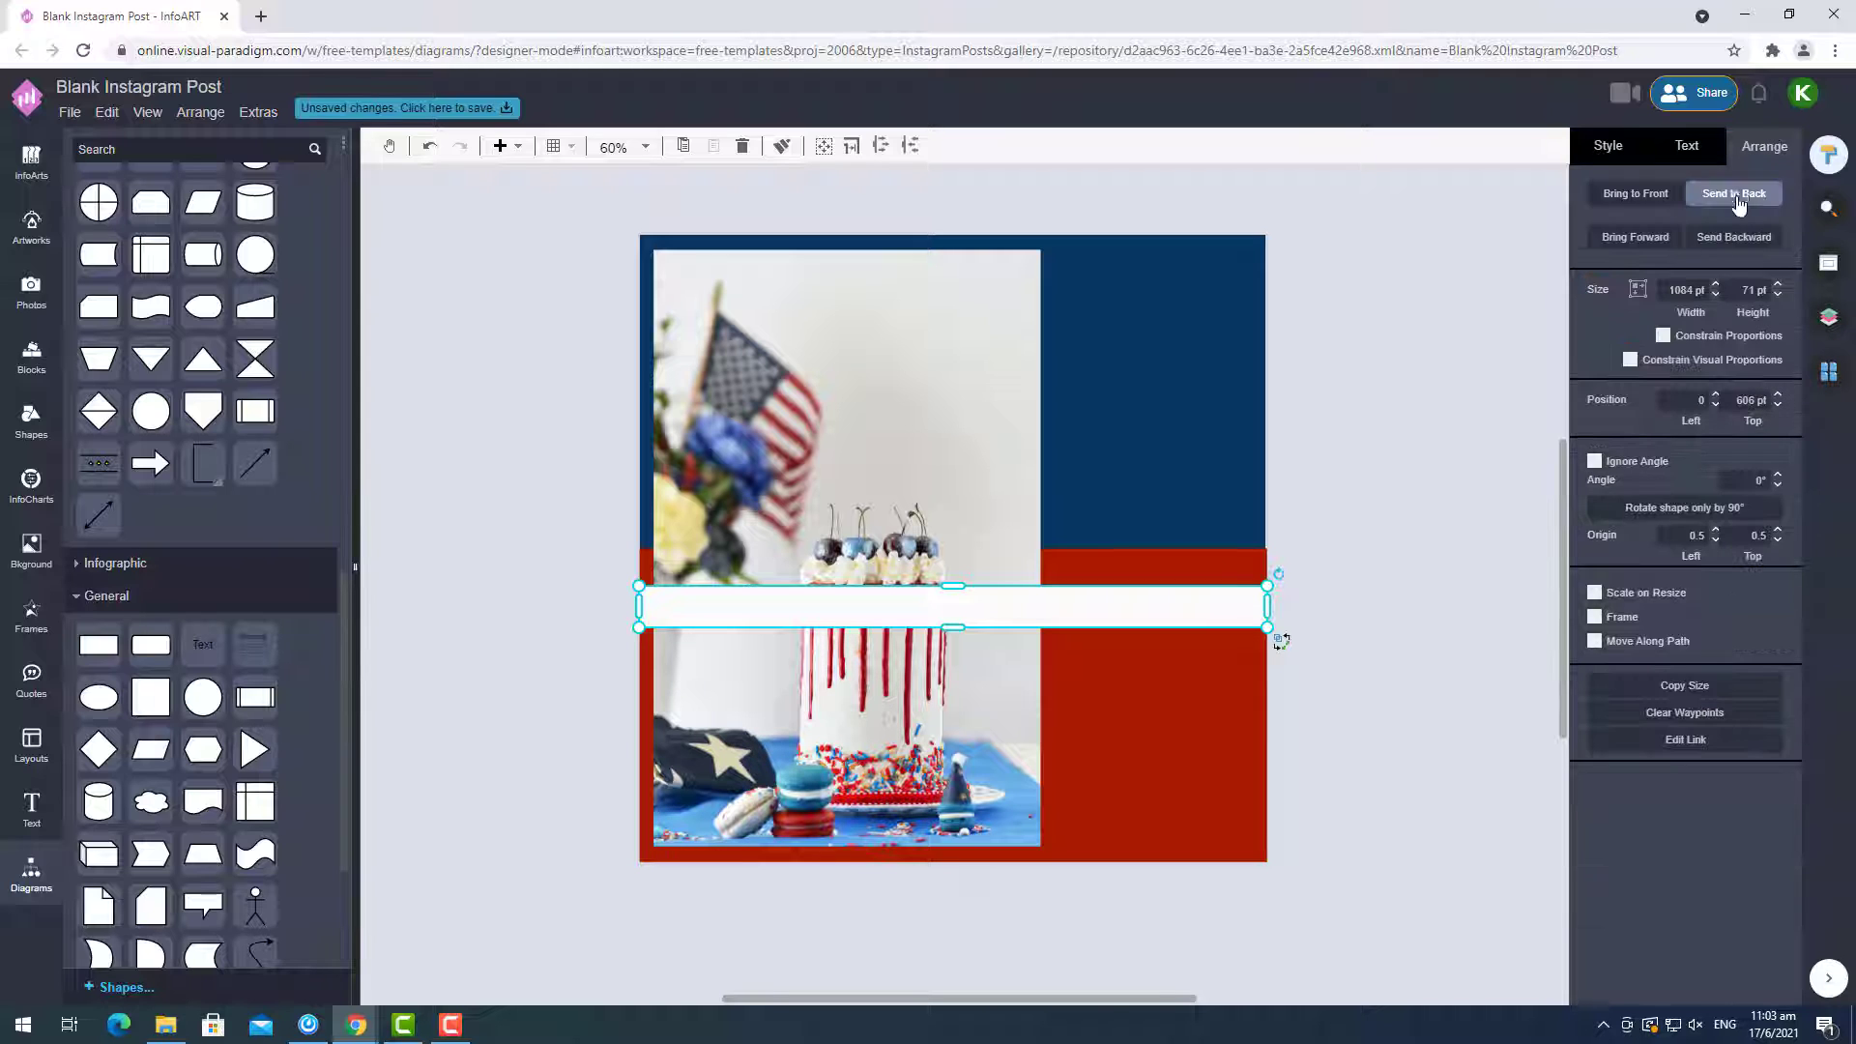
Paste two copies of the white stripe and place them evenly spaced below the first, leaving red bands between them.
click(1383, 706)
key(ctrl+v)
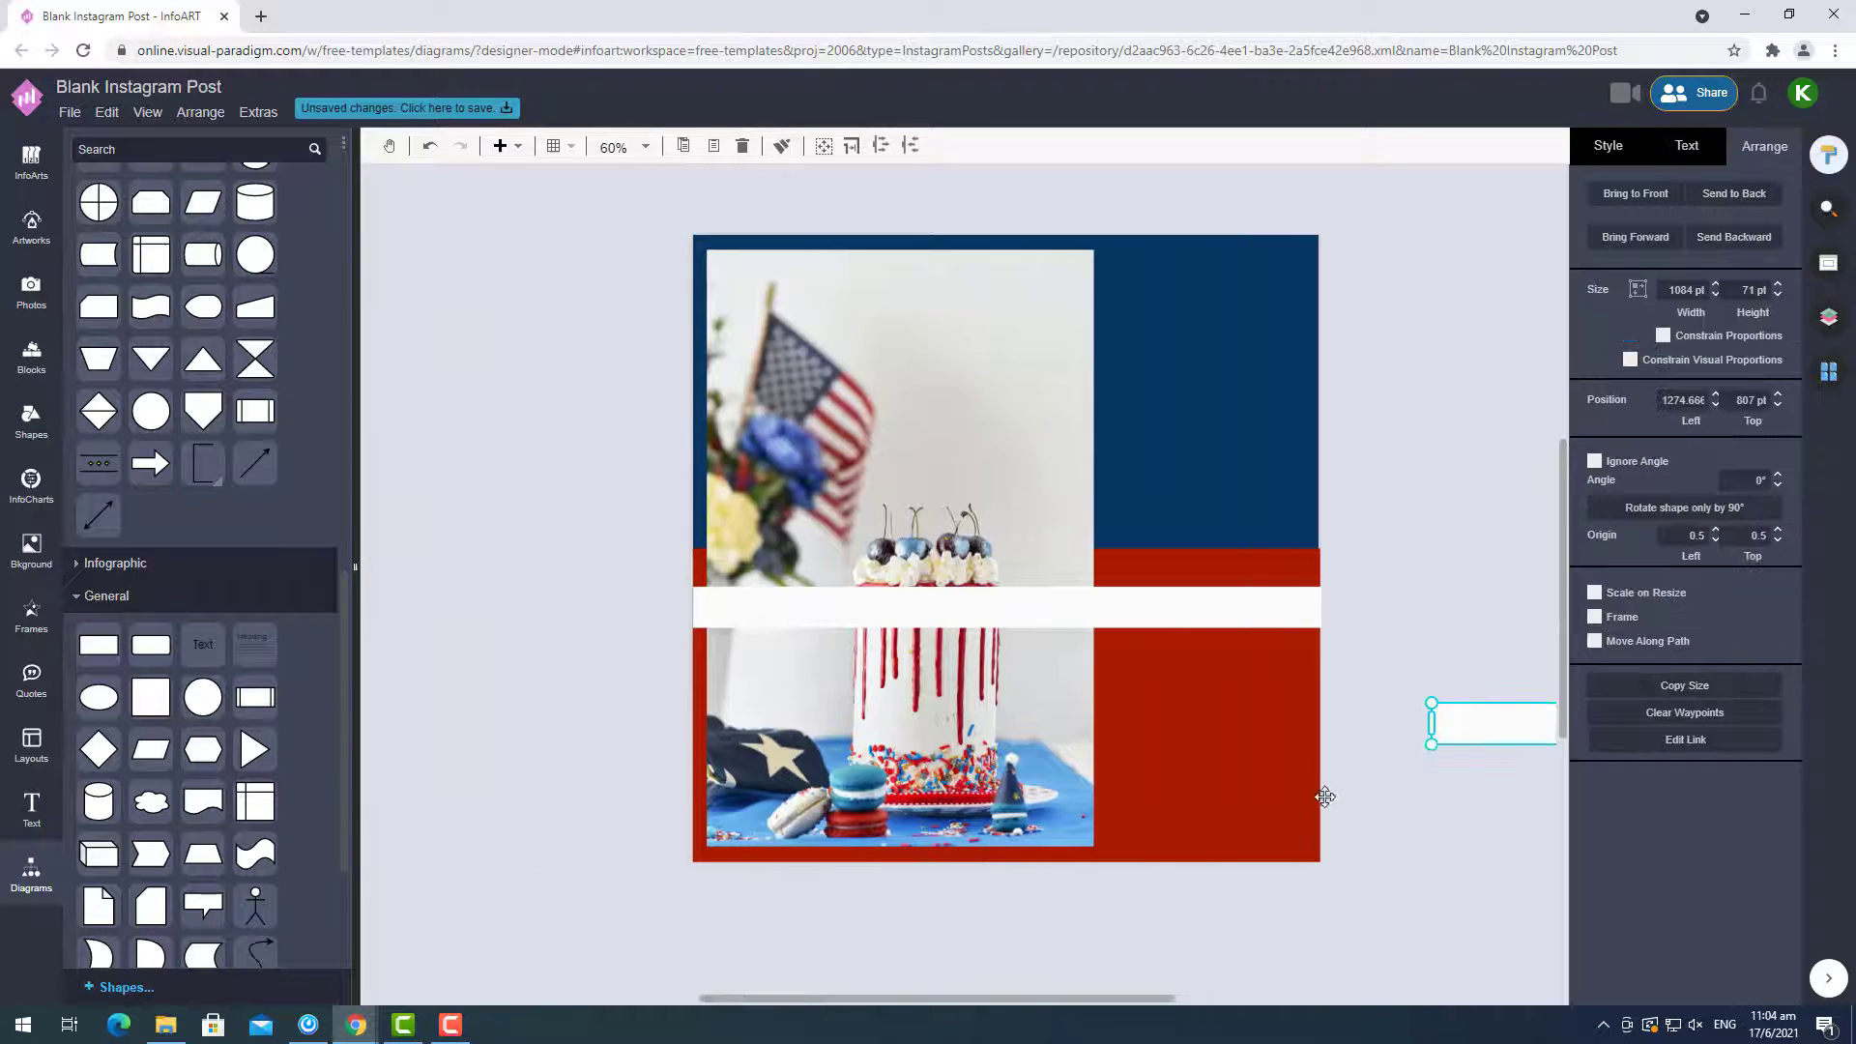
drag(1433, 740, 693, 705)
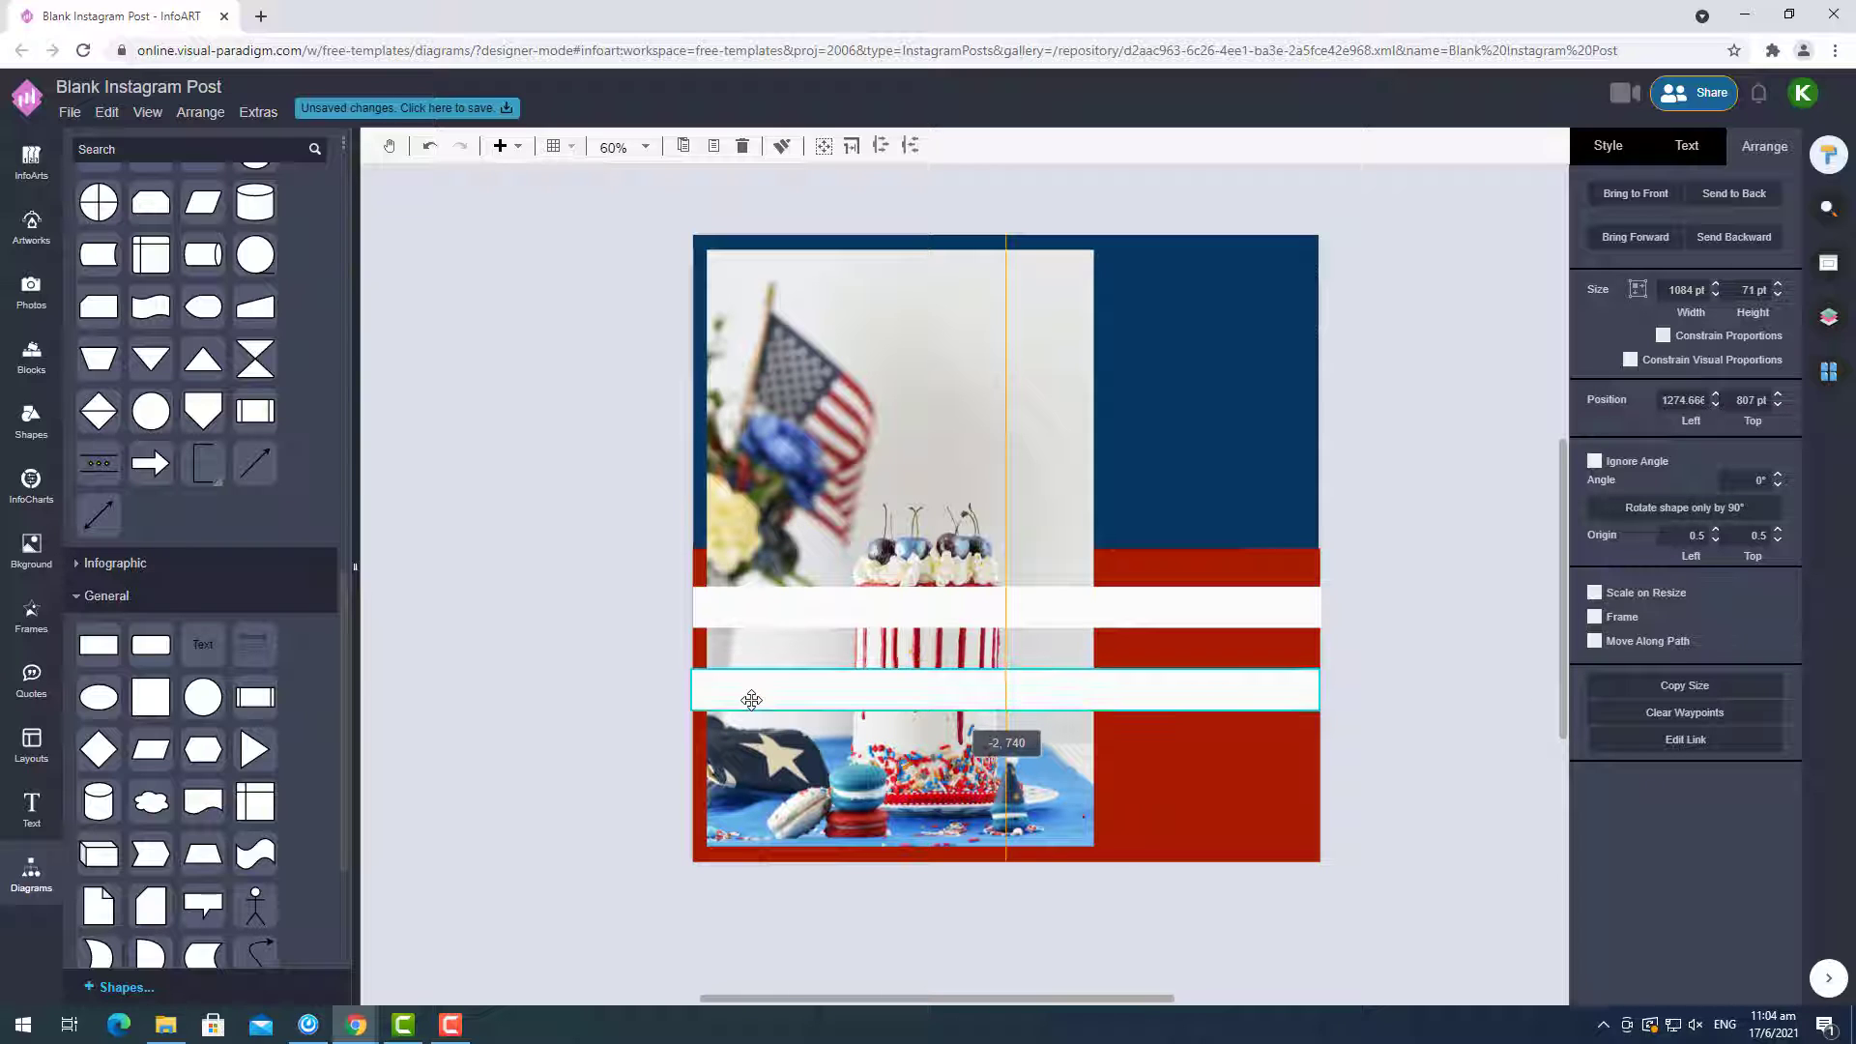
click(771, 887)
key(ctrl+v)
drag(887, 912, 847, 779)
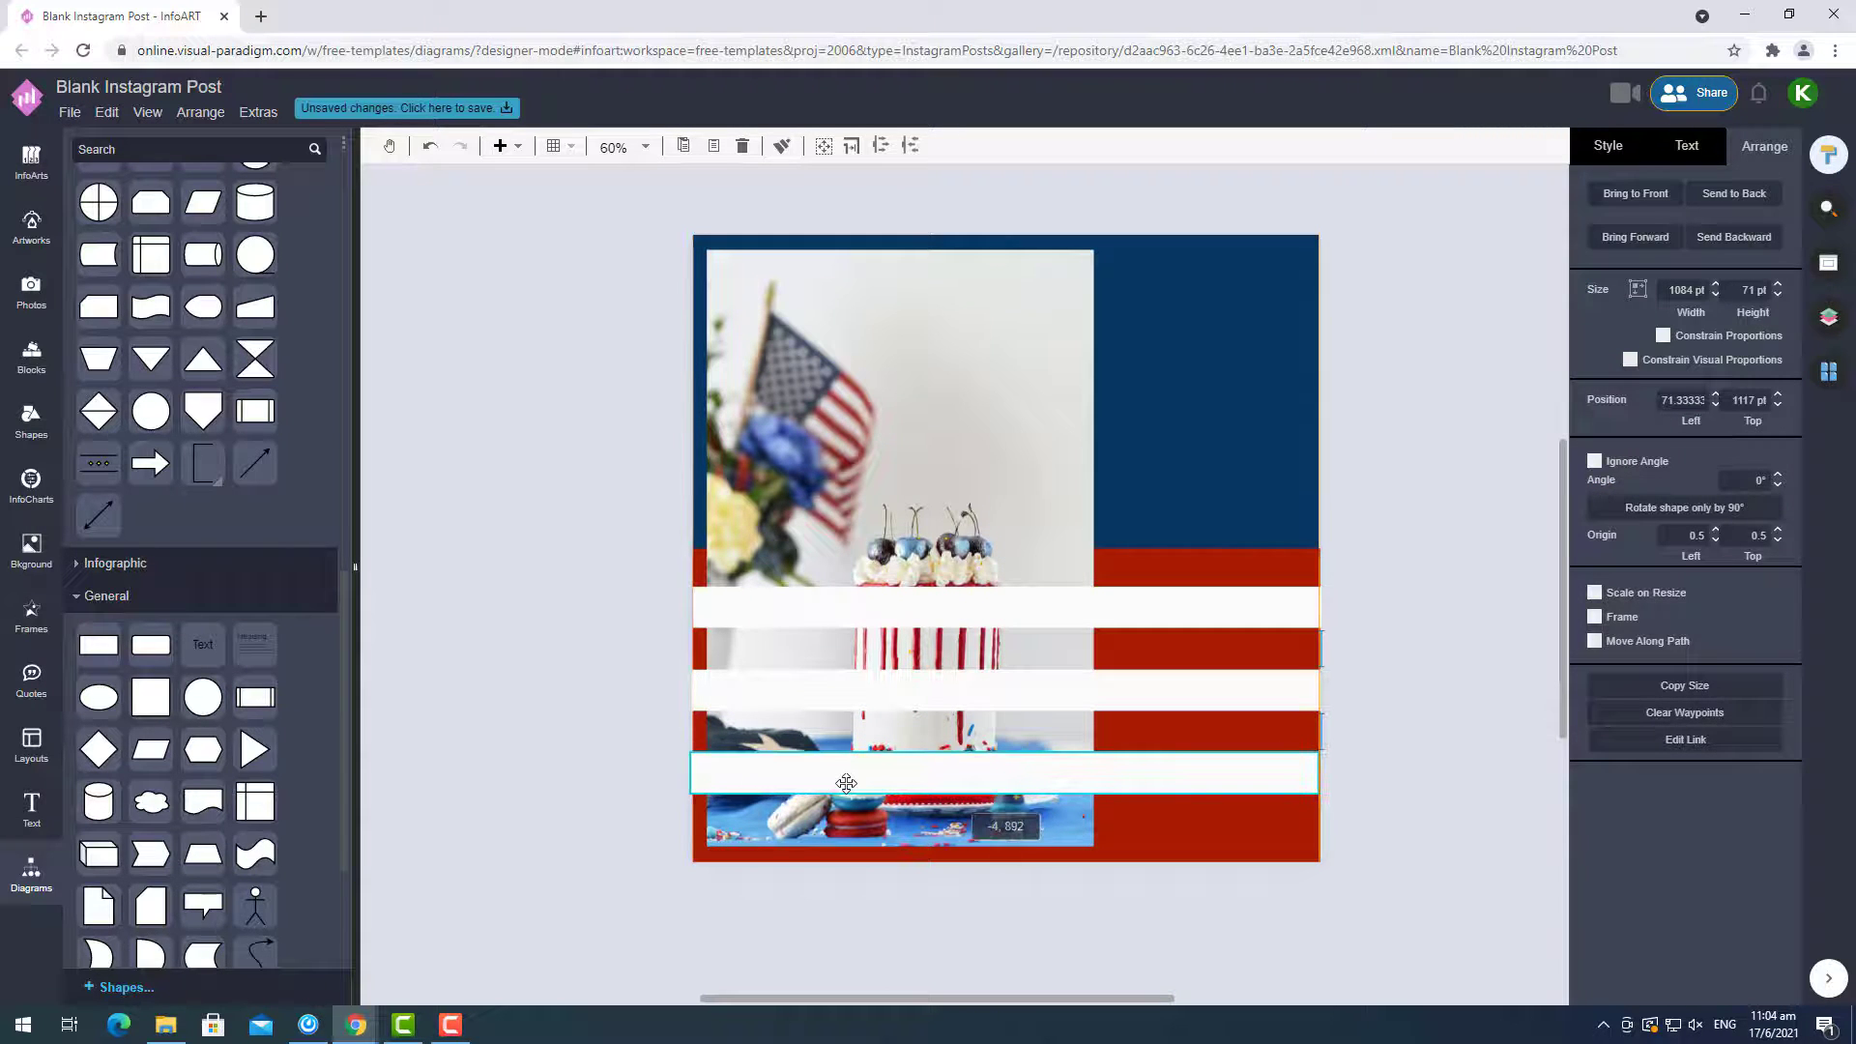
click(826, 915)
click(830, 776)
click(856, 907)
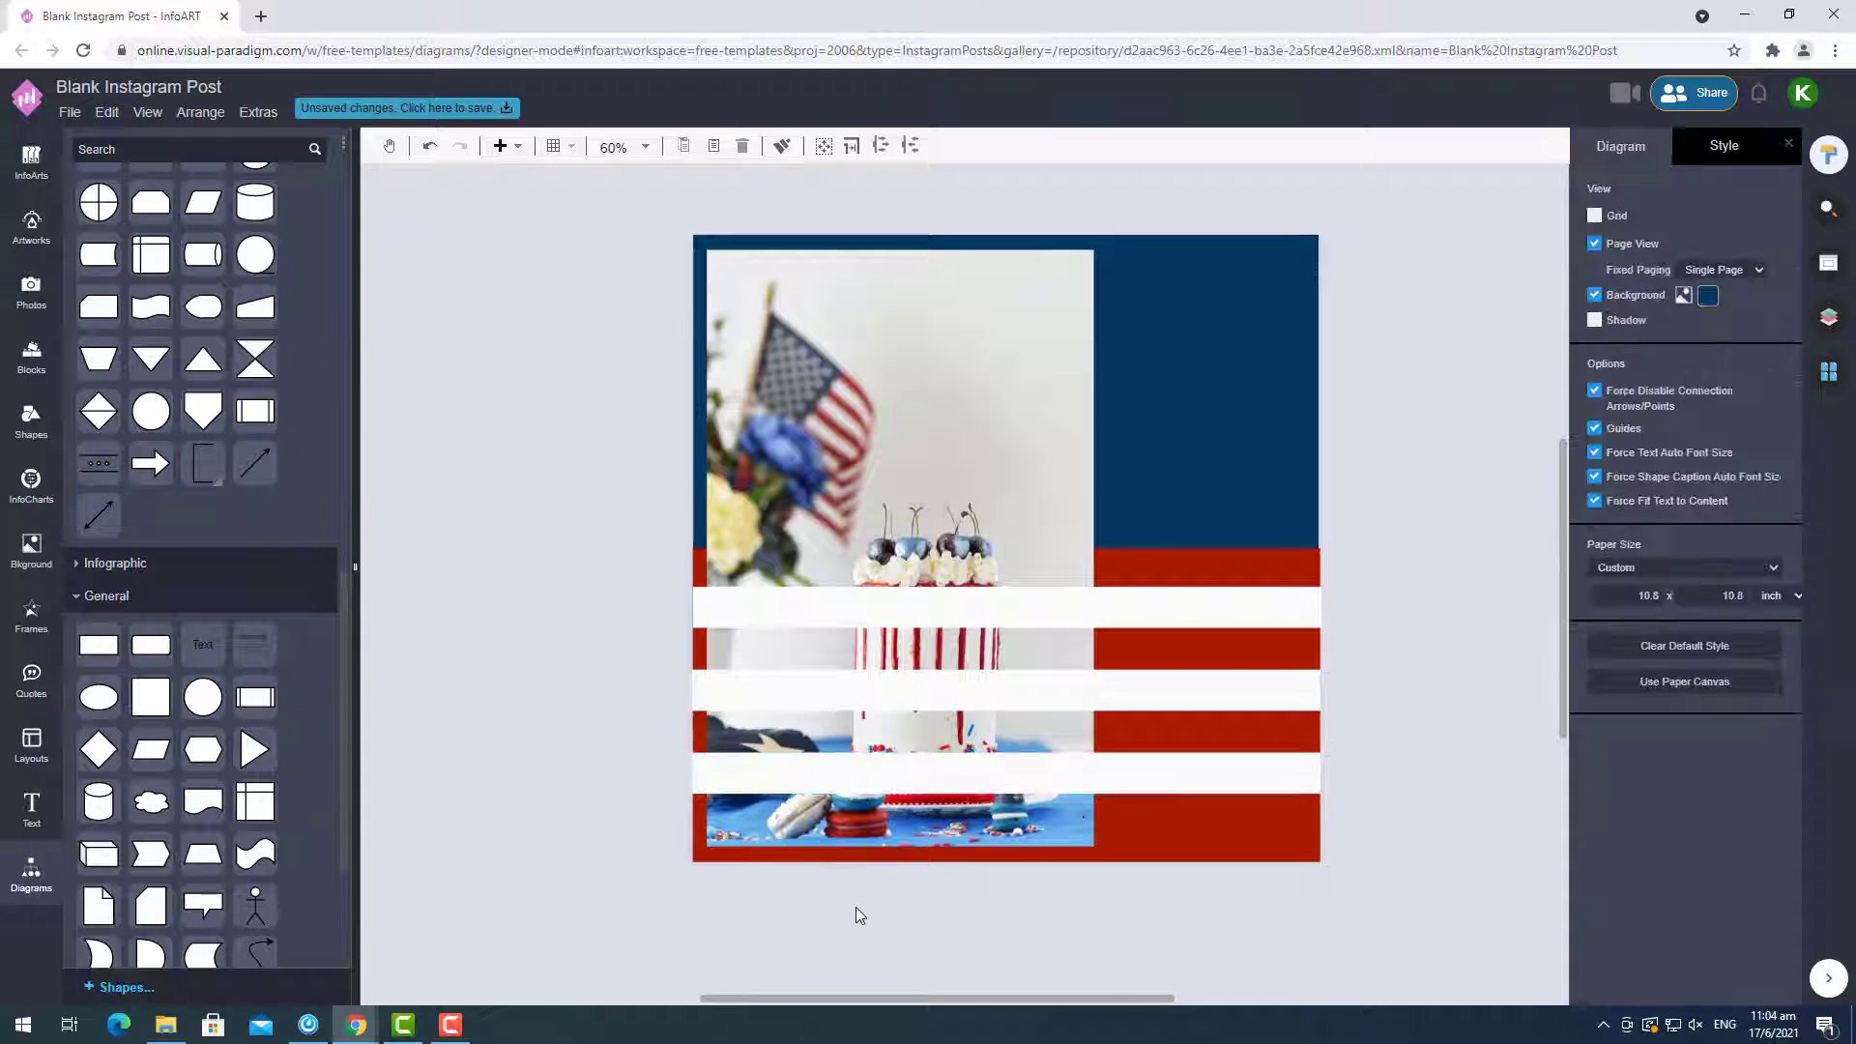
Paste a fourth copy of the white stripe and place it evenly spaced below the third, overlapping the canvas's lower edge.
key(ctrl+v)
drag(1144, 920, 1006, 858)
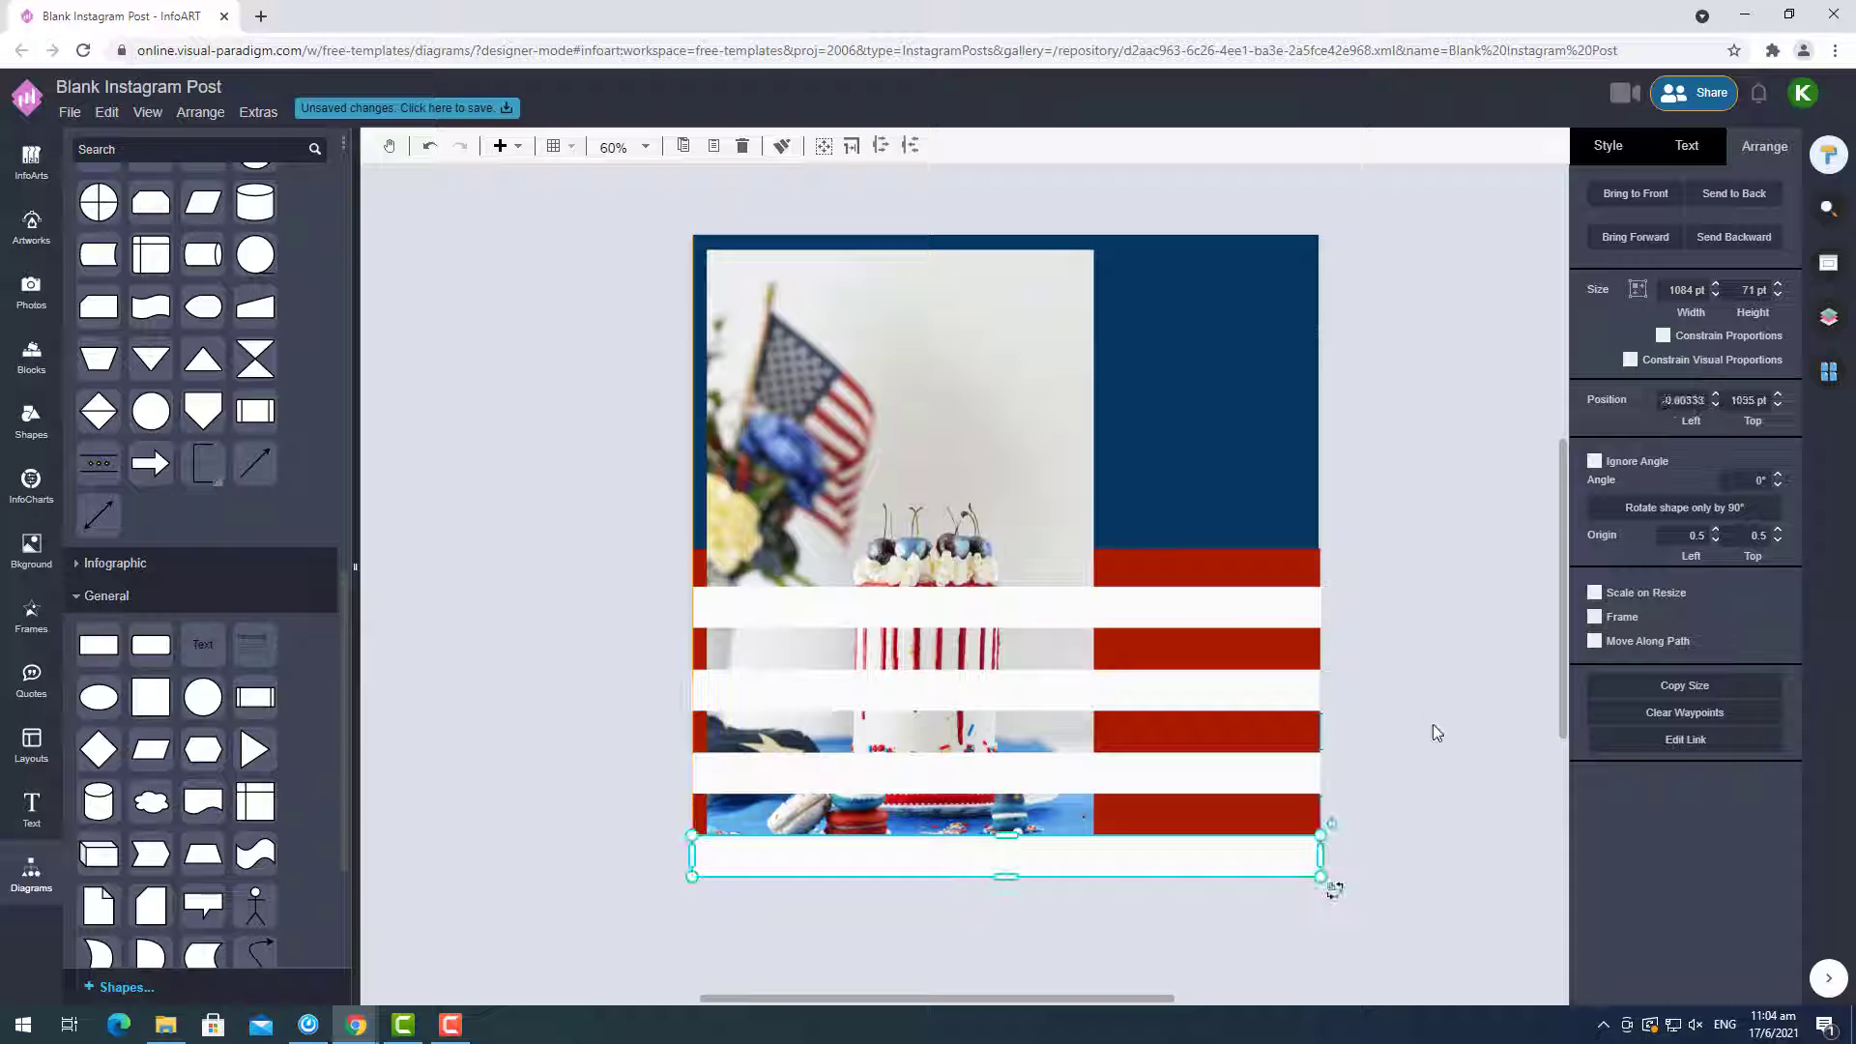
click(1434, 733)
Send the four white stripes to the back, followed by the red rectangle, so the cake photo lies in front of them.
click(1285, 850)
shift+click(1280, 771)
shift+click(1286, 688)
shift+click(1292, 611)
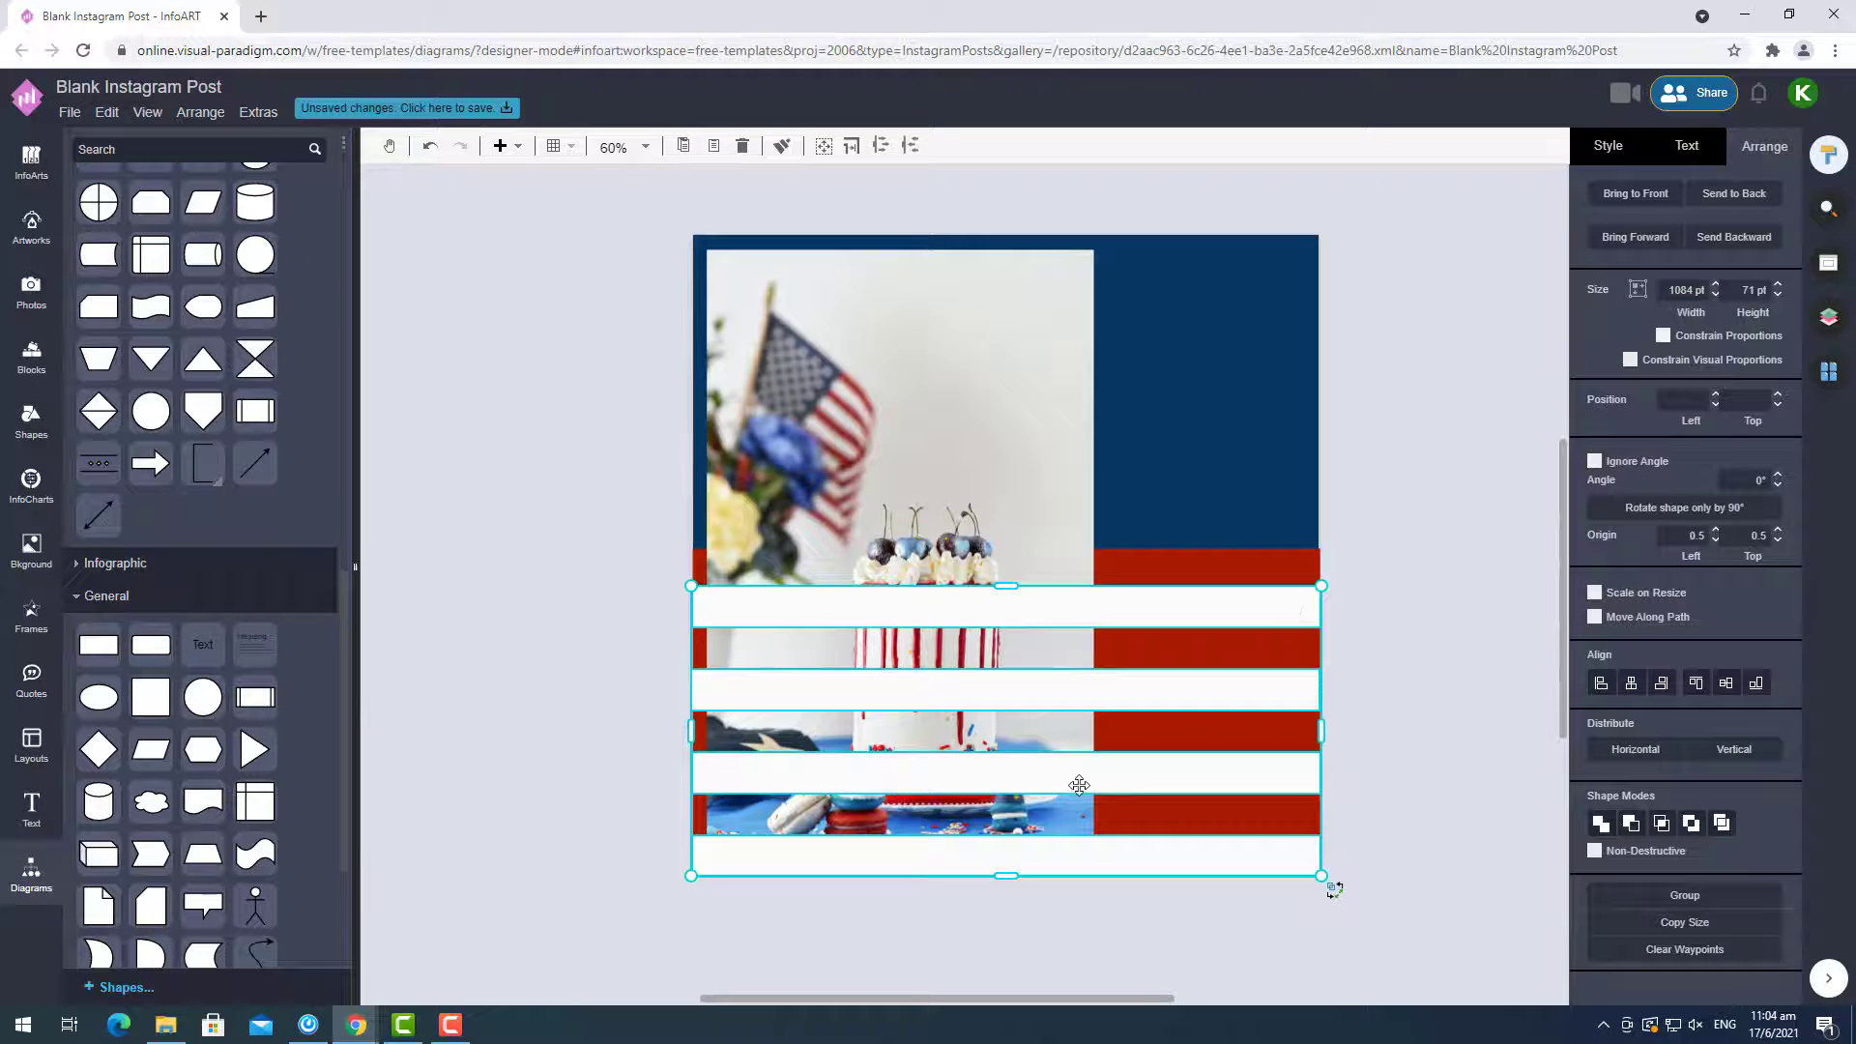
click(1744, 203)
click(1488, 566)
click(1289, 559)
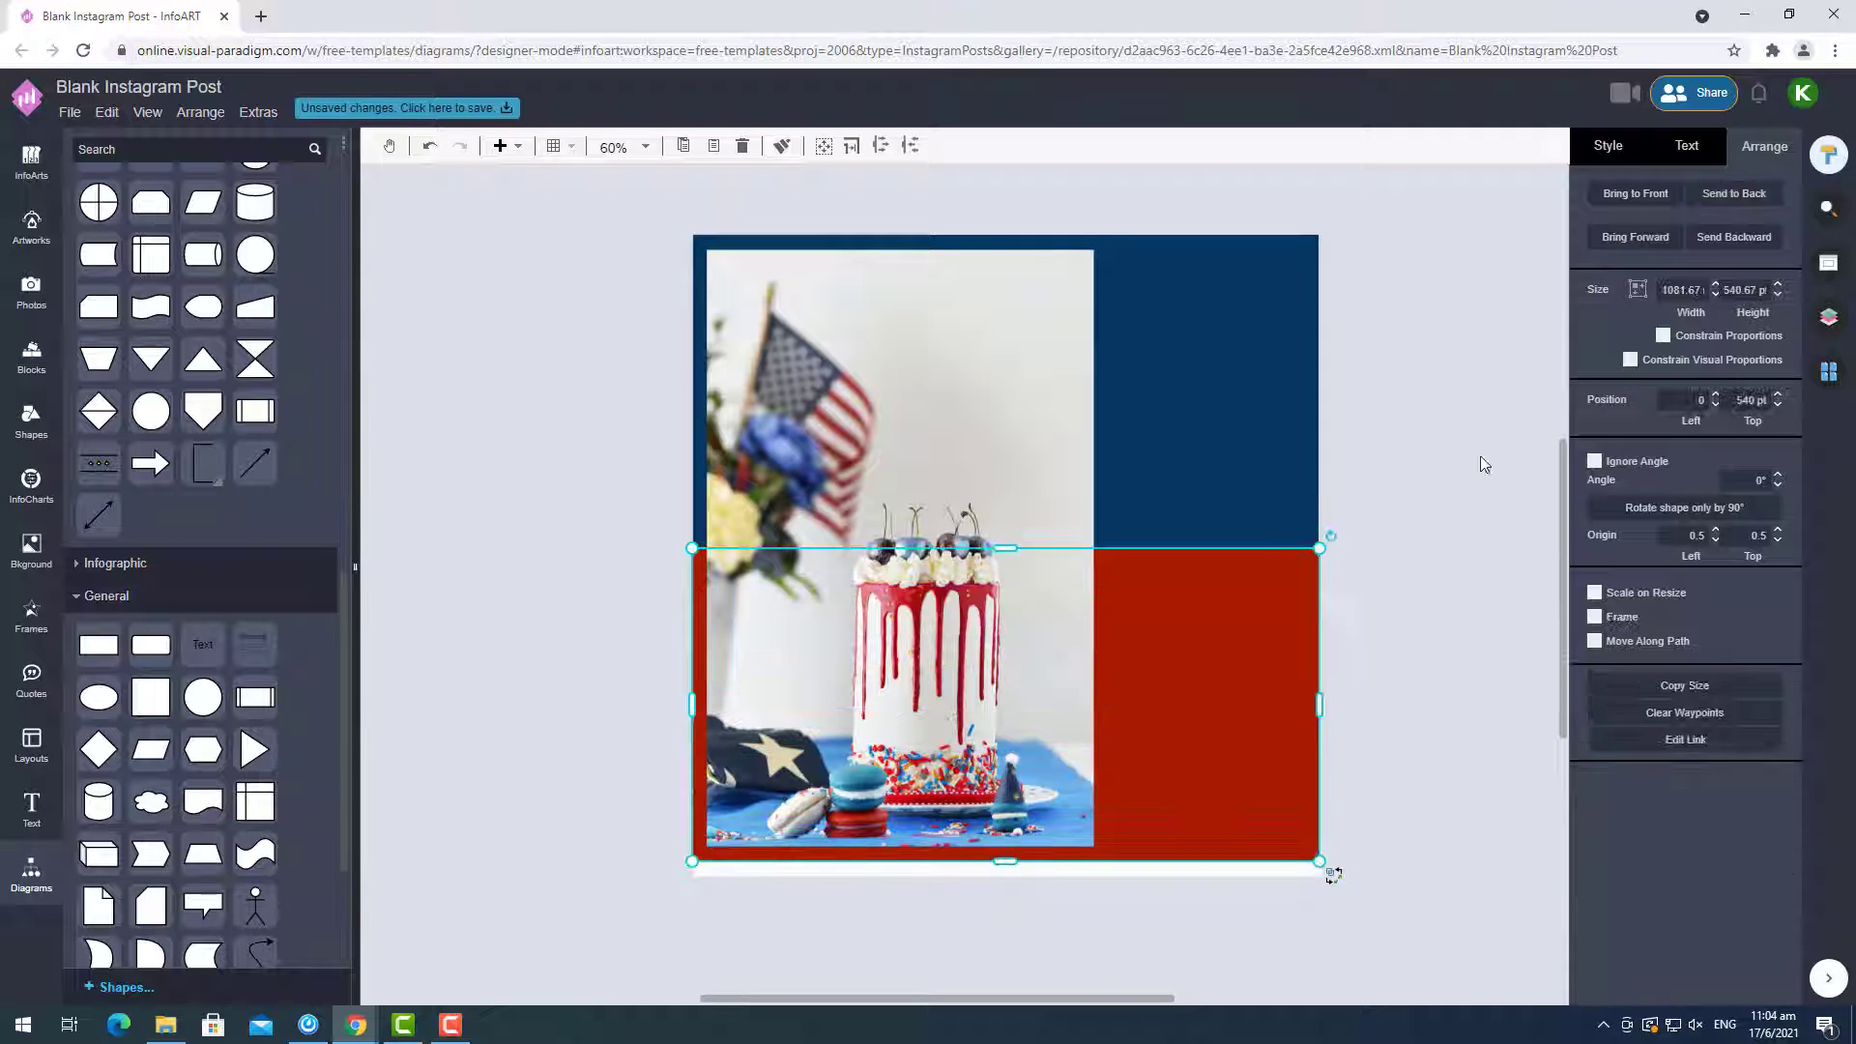
click(1735, 196)
Move the red rectangle and its four white stripes up together so the lowest stripe ends at the canvas edge.
shift+click(1289, 870)
shift+click(1292, 780)
shift+click(1286, 691)
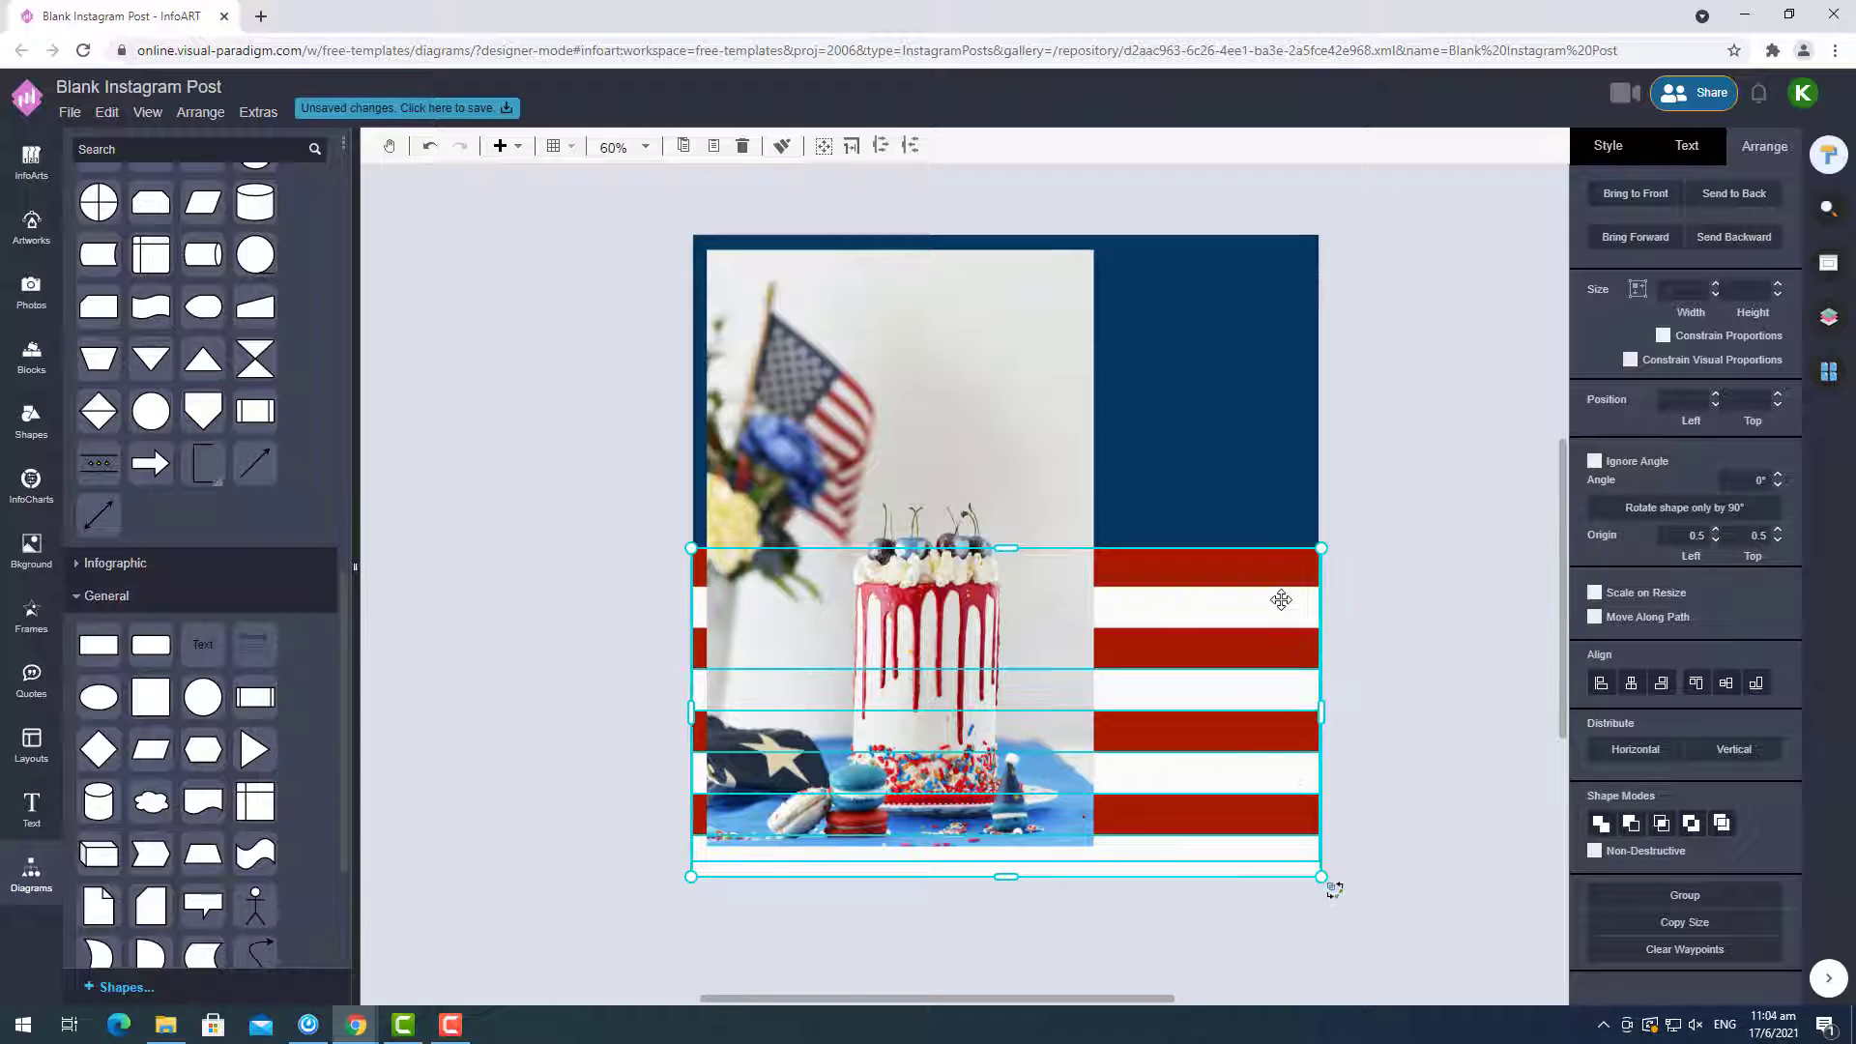
shift+click(1281, 604)
mouse_move(1237, 779)
mouse_down()
mouse_move(1240, 742)
mouse_move(1235, 770)
mouse_up()
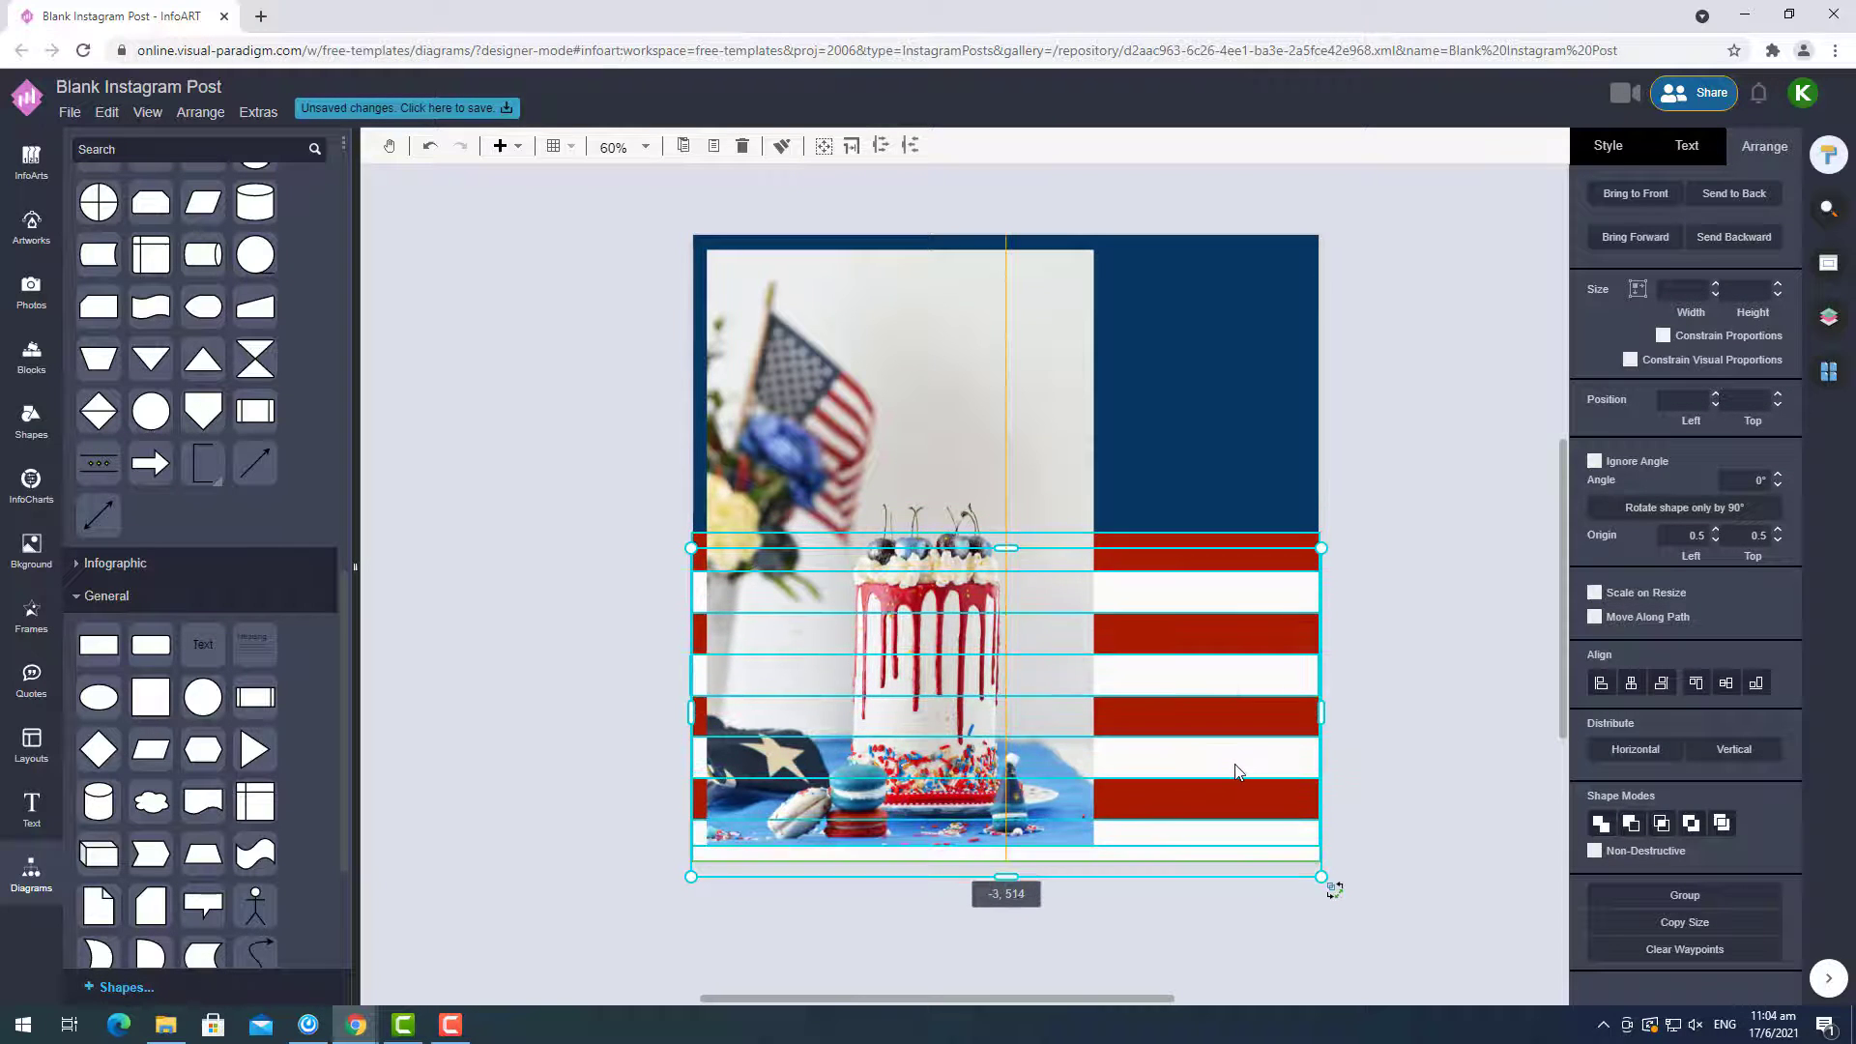
click(1380, 776)
scroll(1411, 740, up, 1)
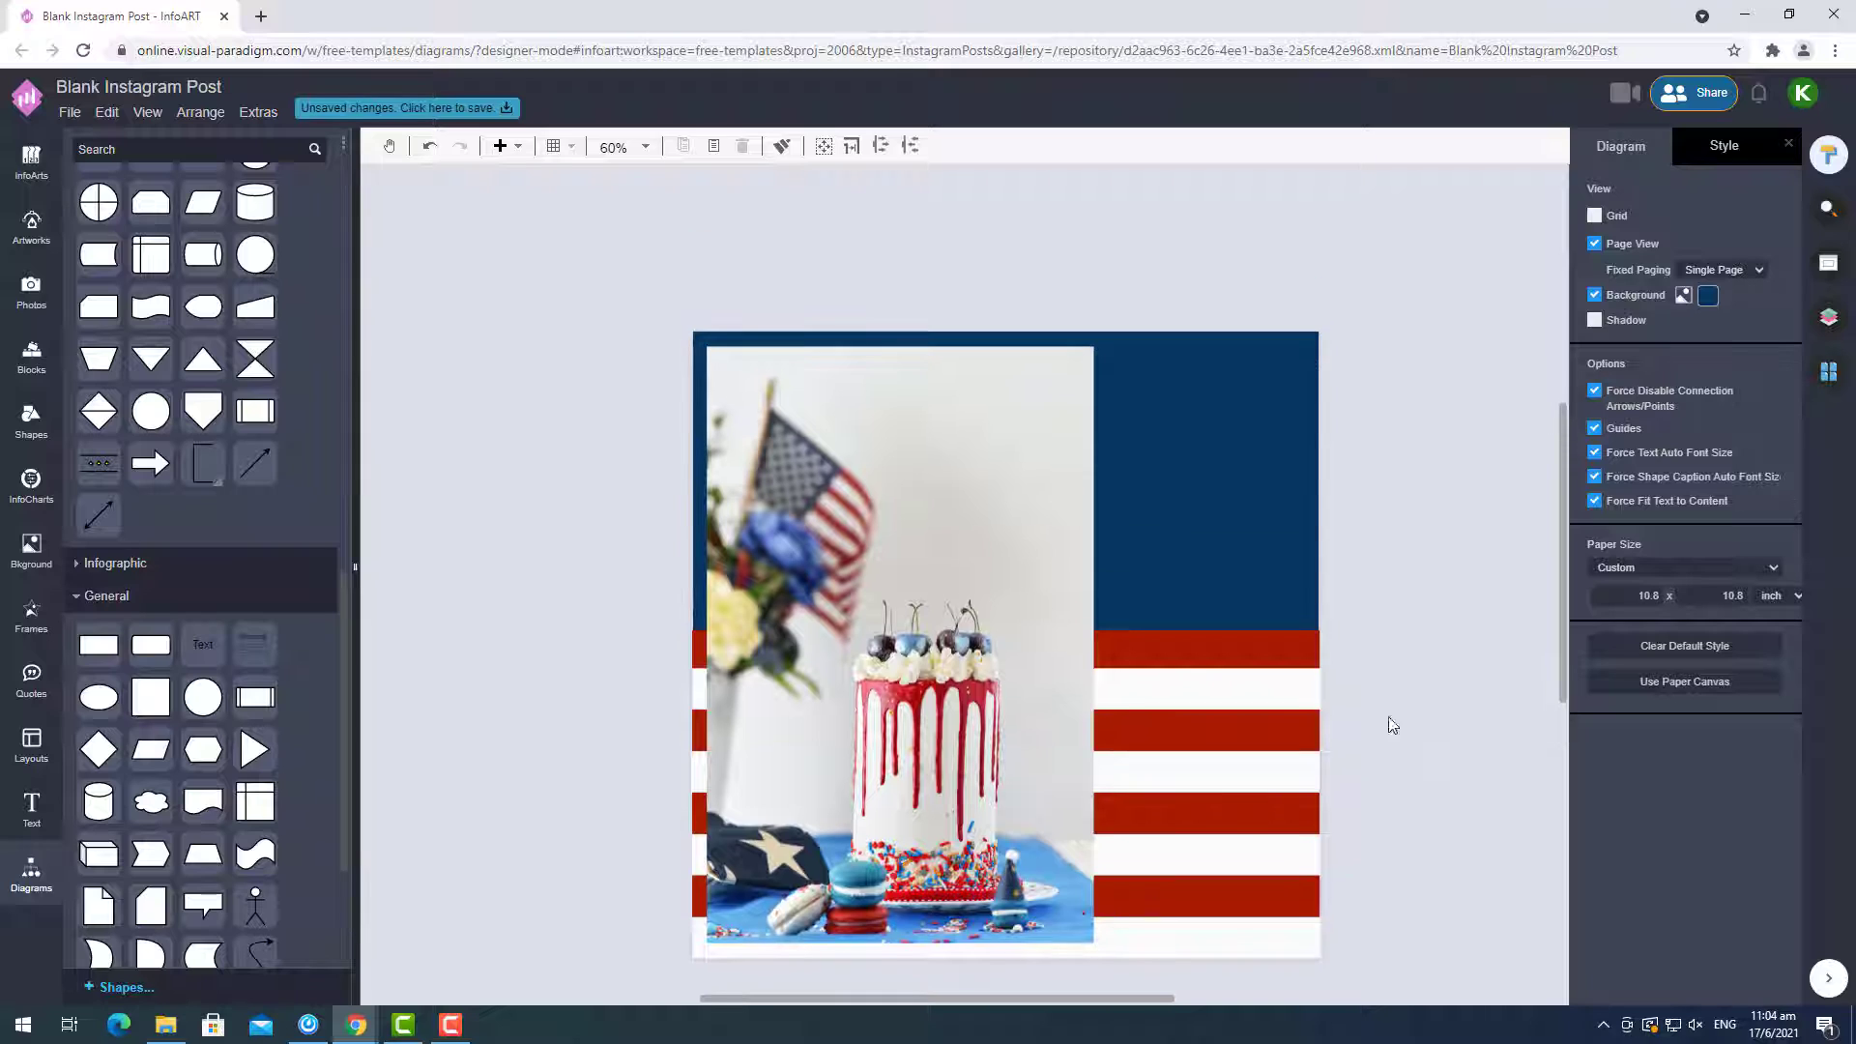
click(1292, 687)
click(1717, 197)
click(1374, 461)
Search the artwork library for "star" and insert the solid five-pointed star.
click(31, 225)
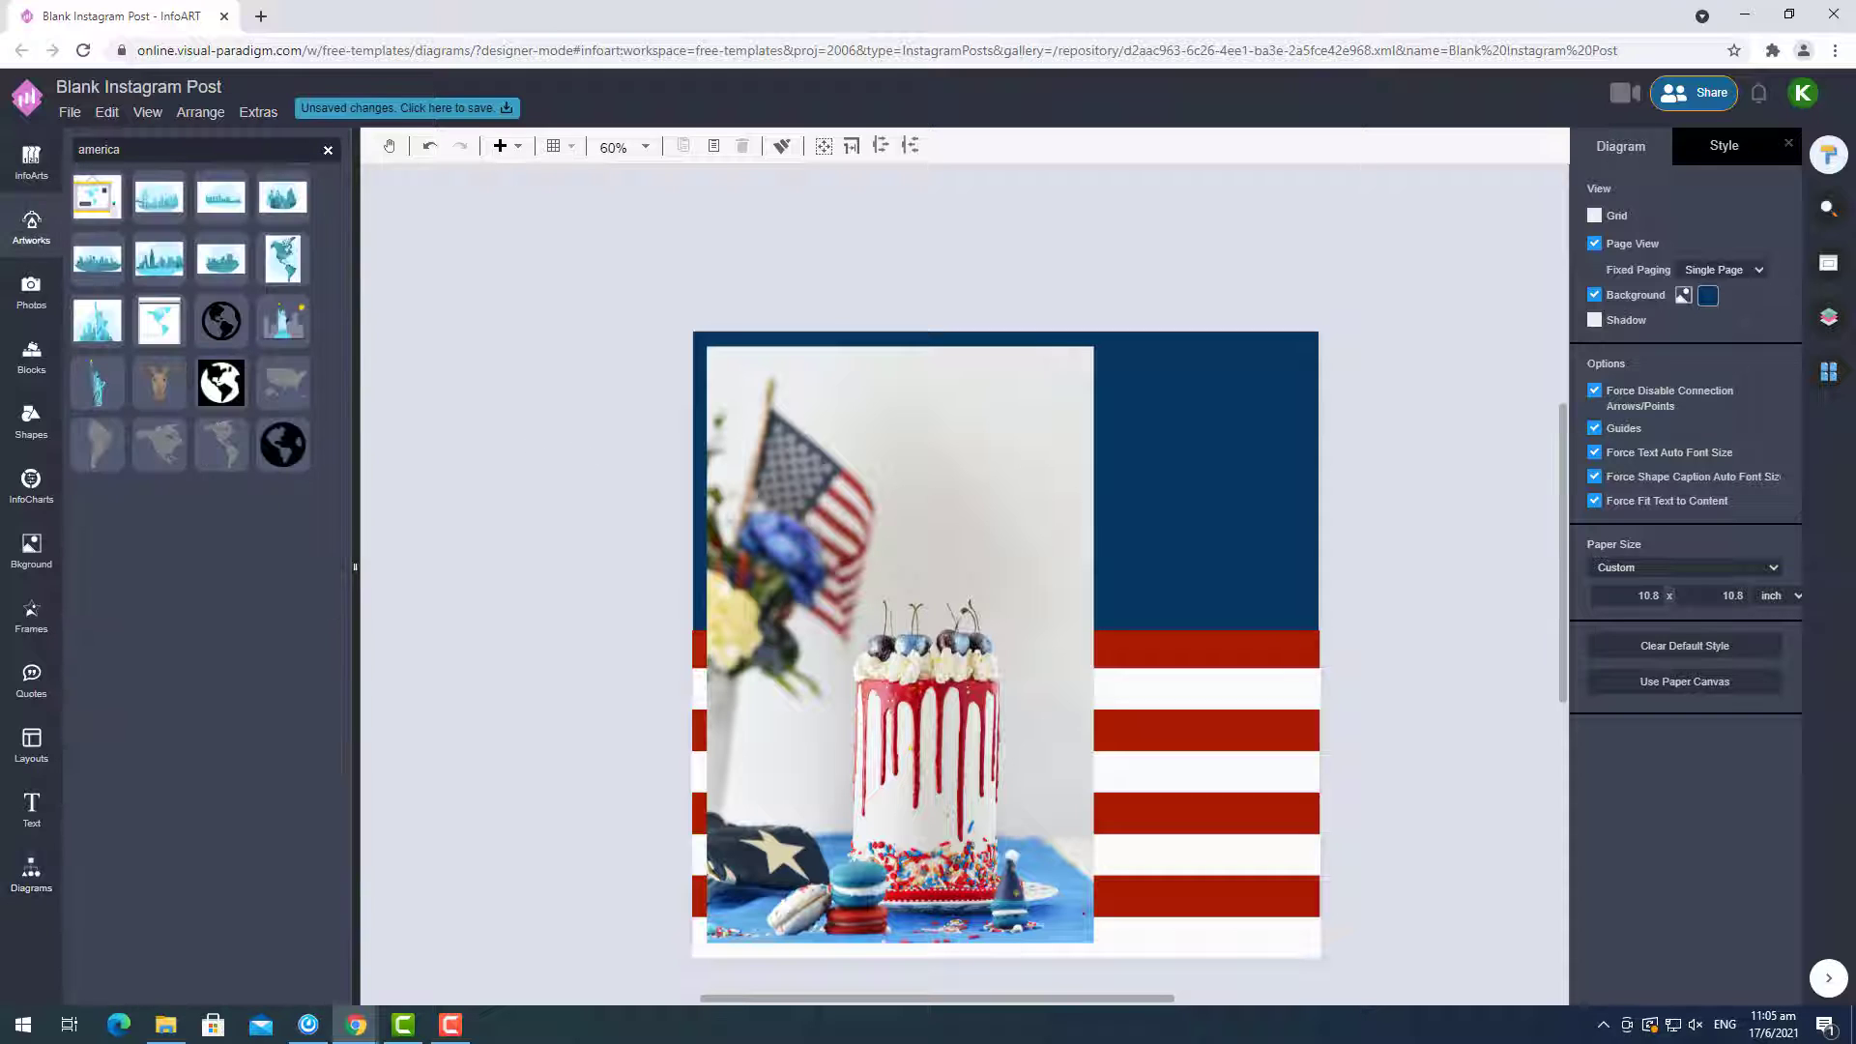
text(star)
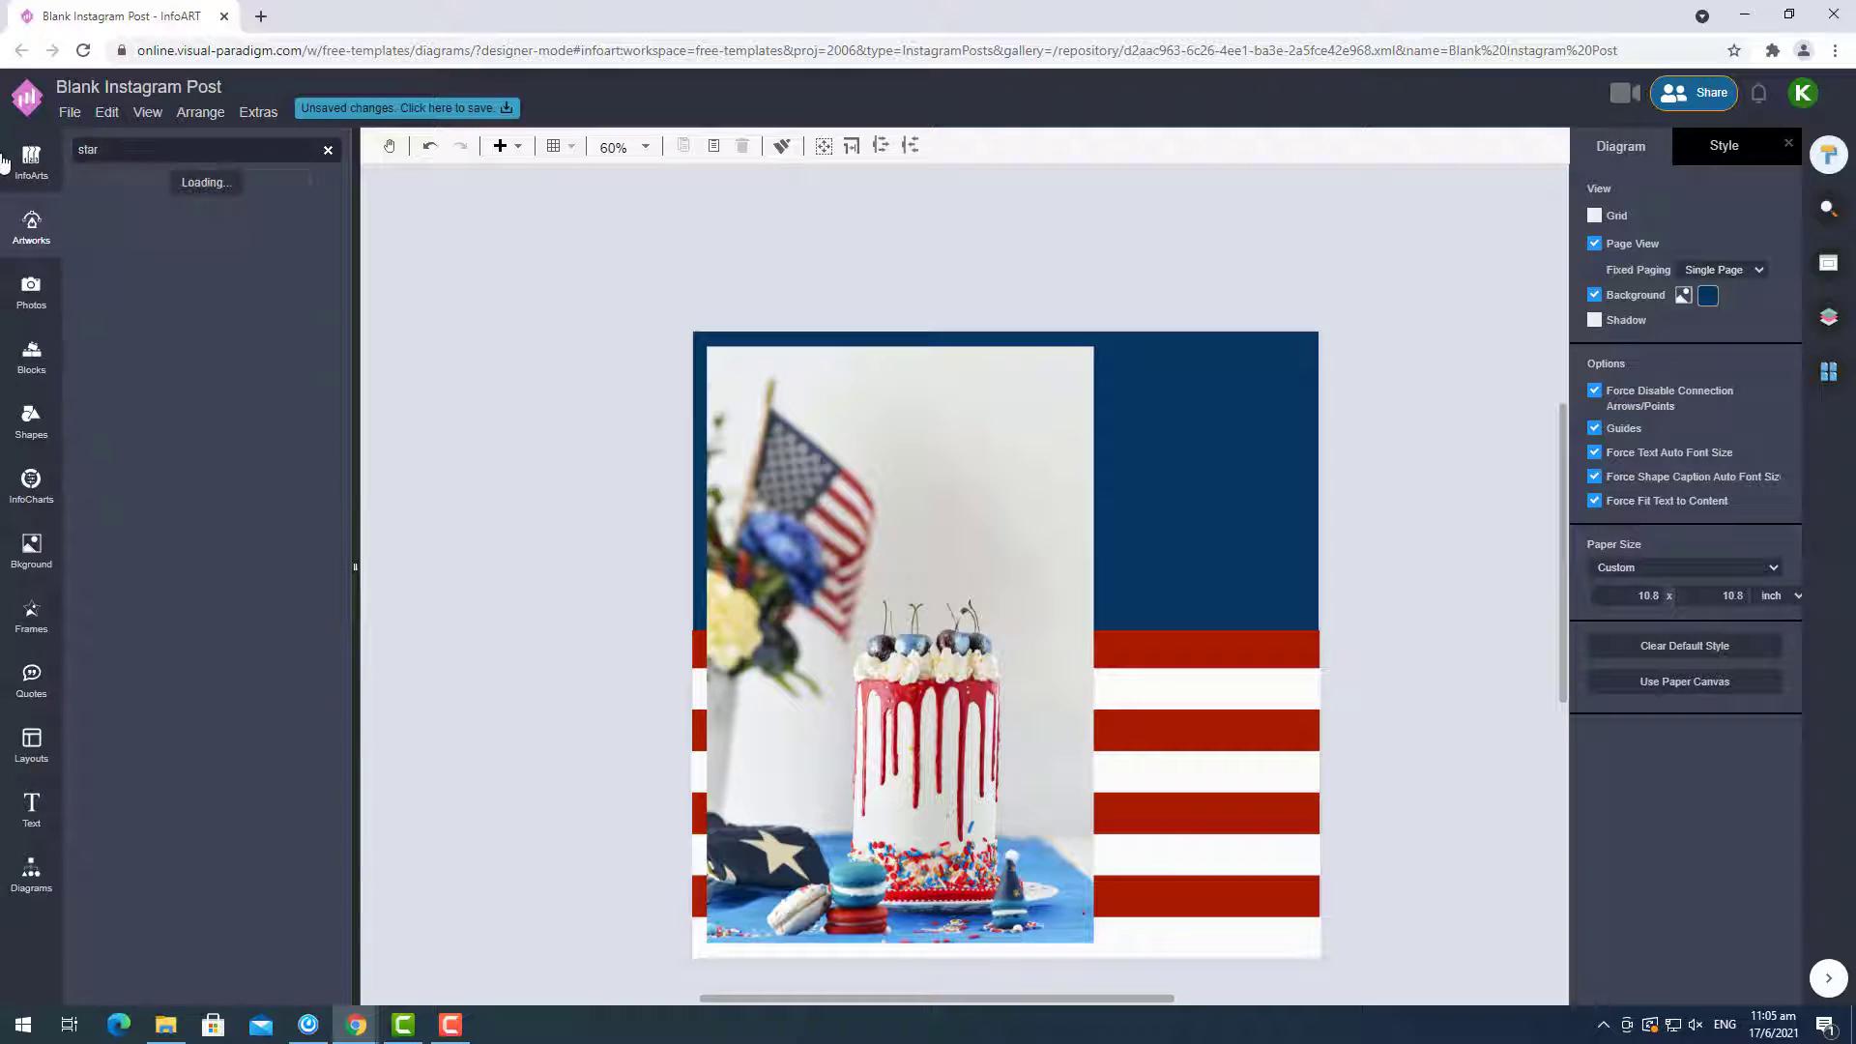
click(225, 564)
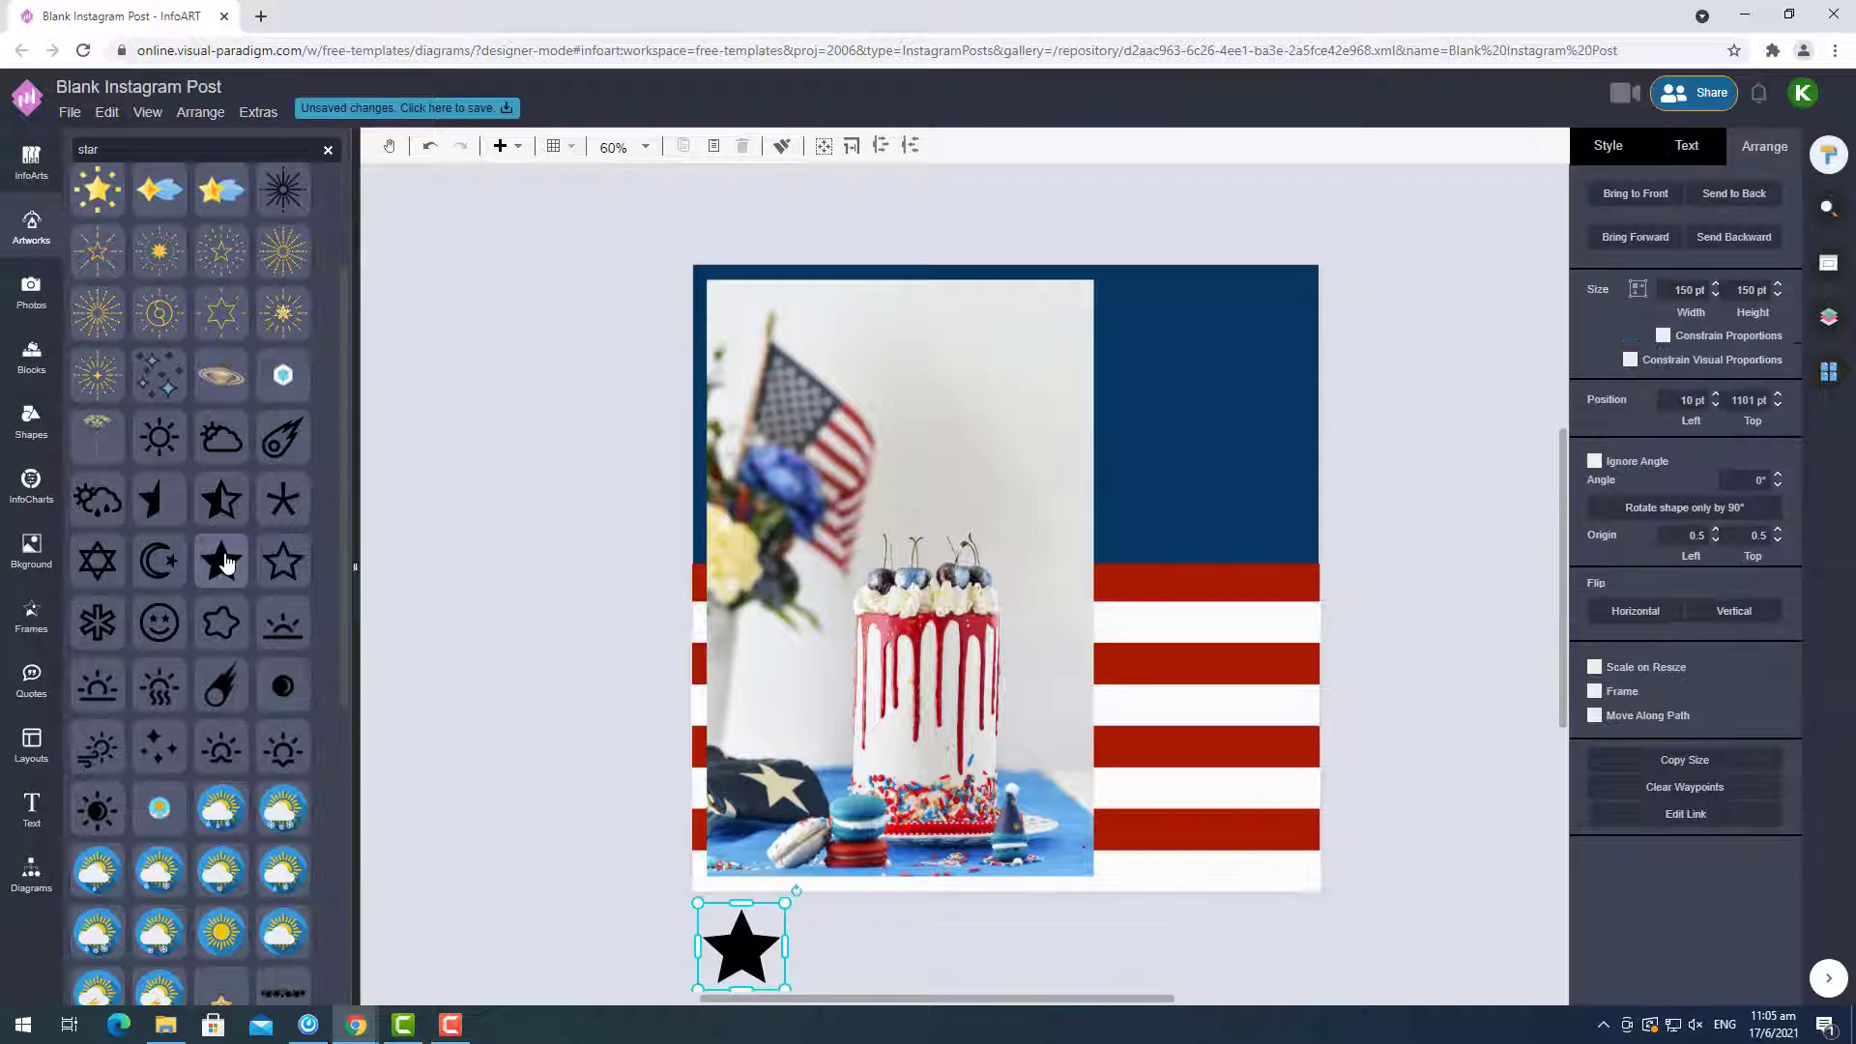
Recolor the star white, shrink it to about 79 pt and place it near the top of the blue area beside the photo.
click(1608, 145)
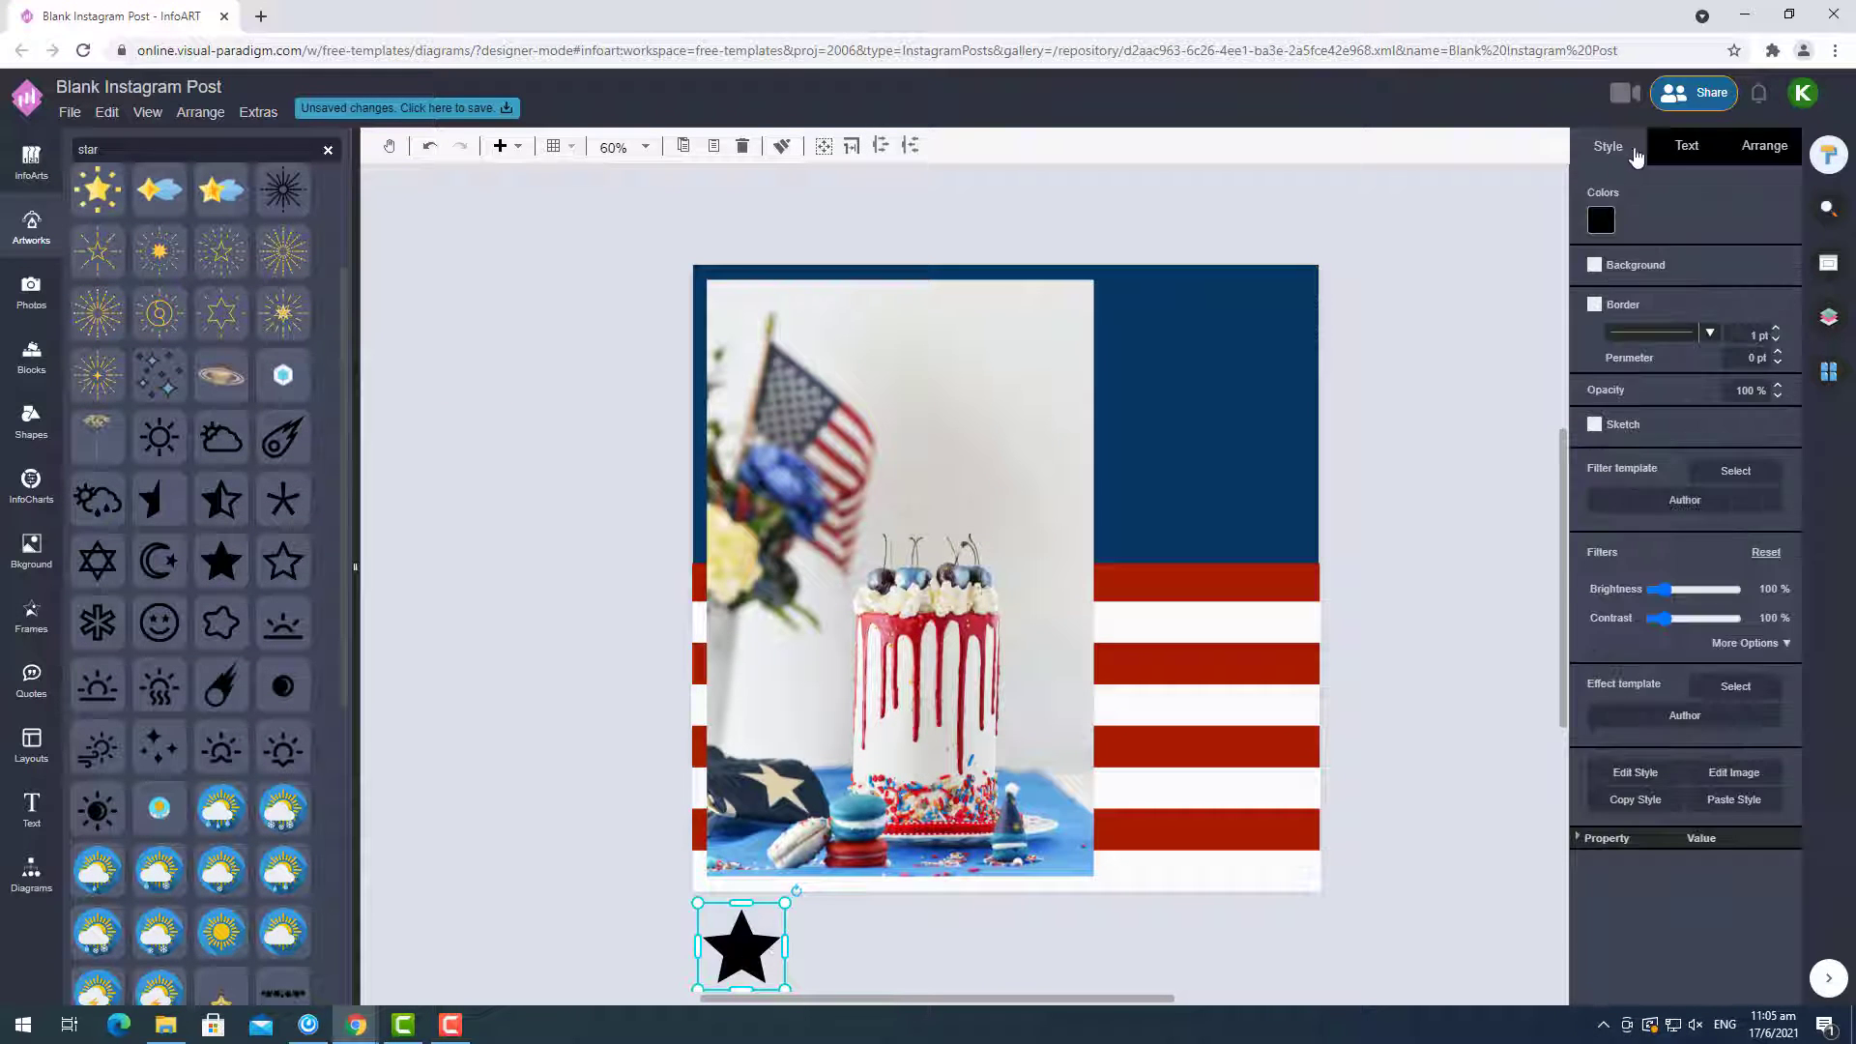
click(1601, 221)
click(1617, 253)
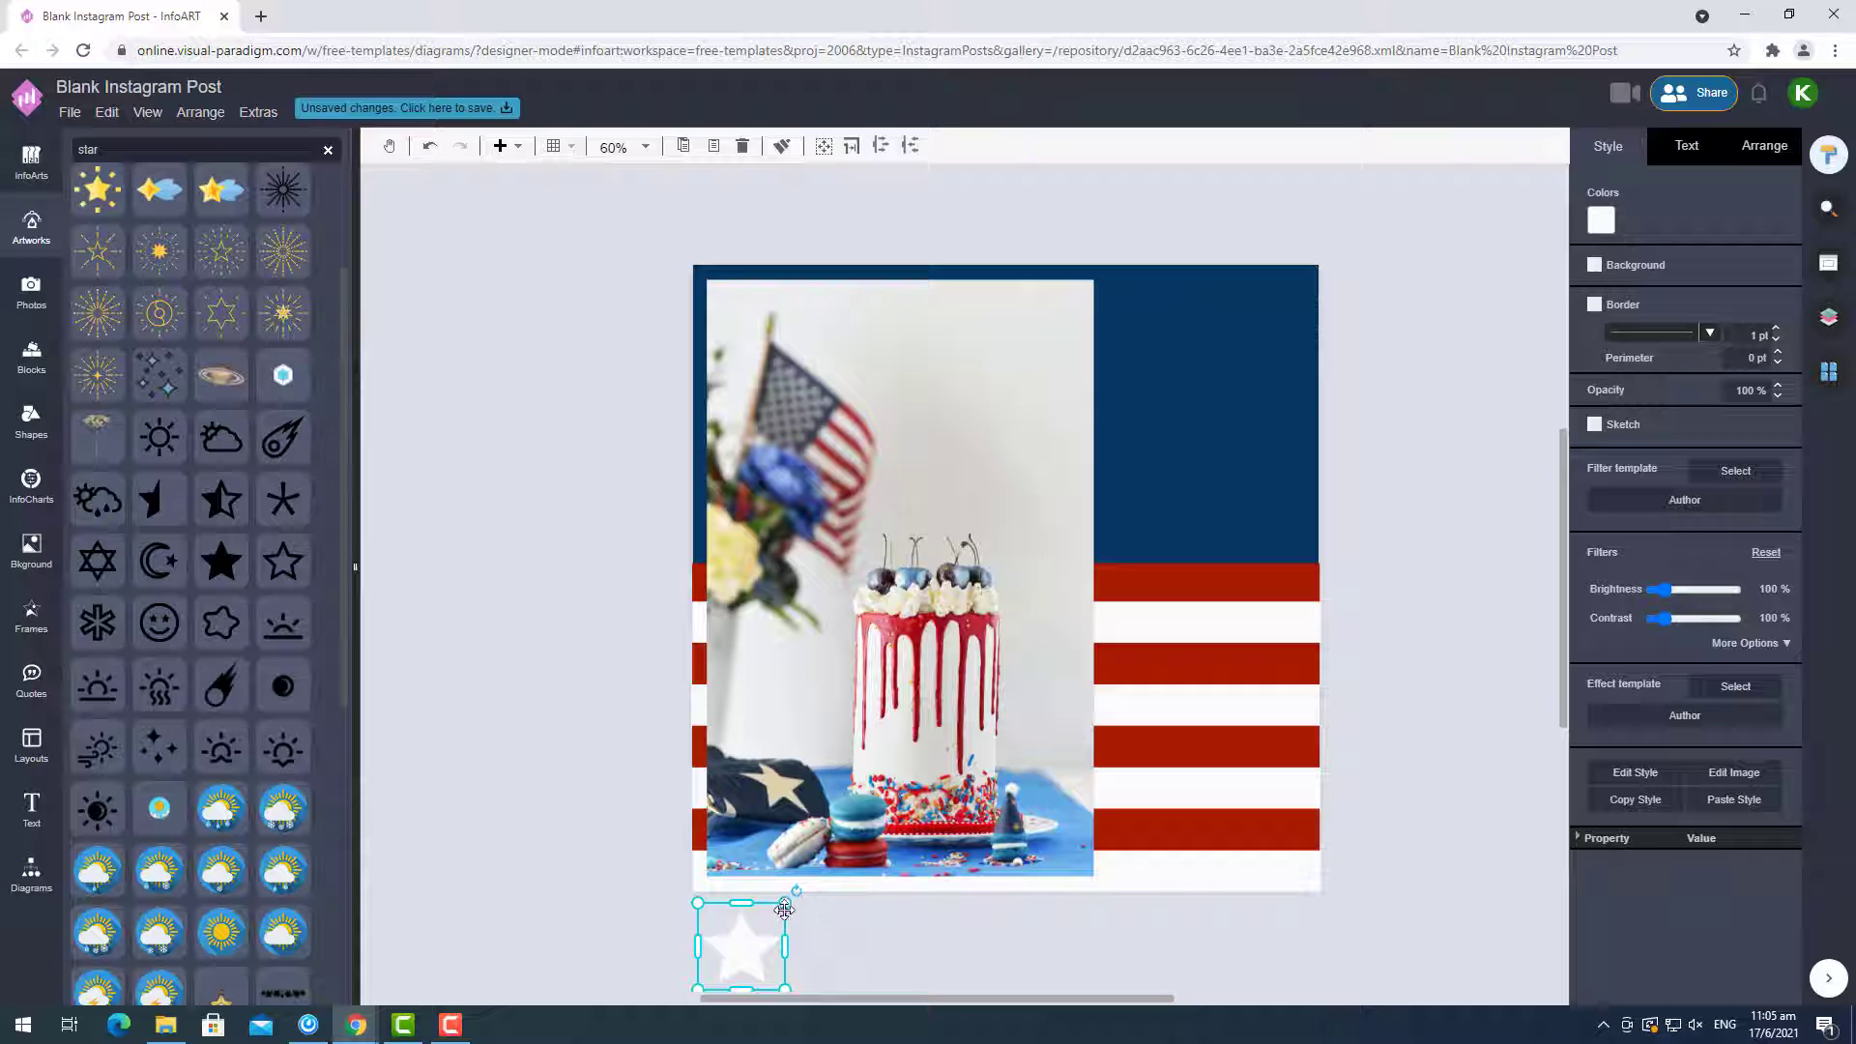
drag(784, 910, 1215, 313)
click(1390, 368)
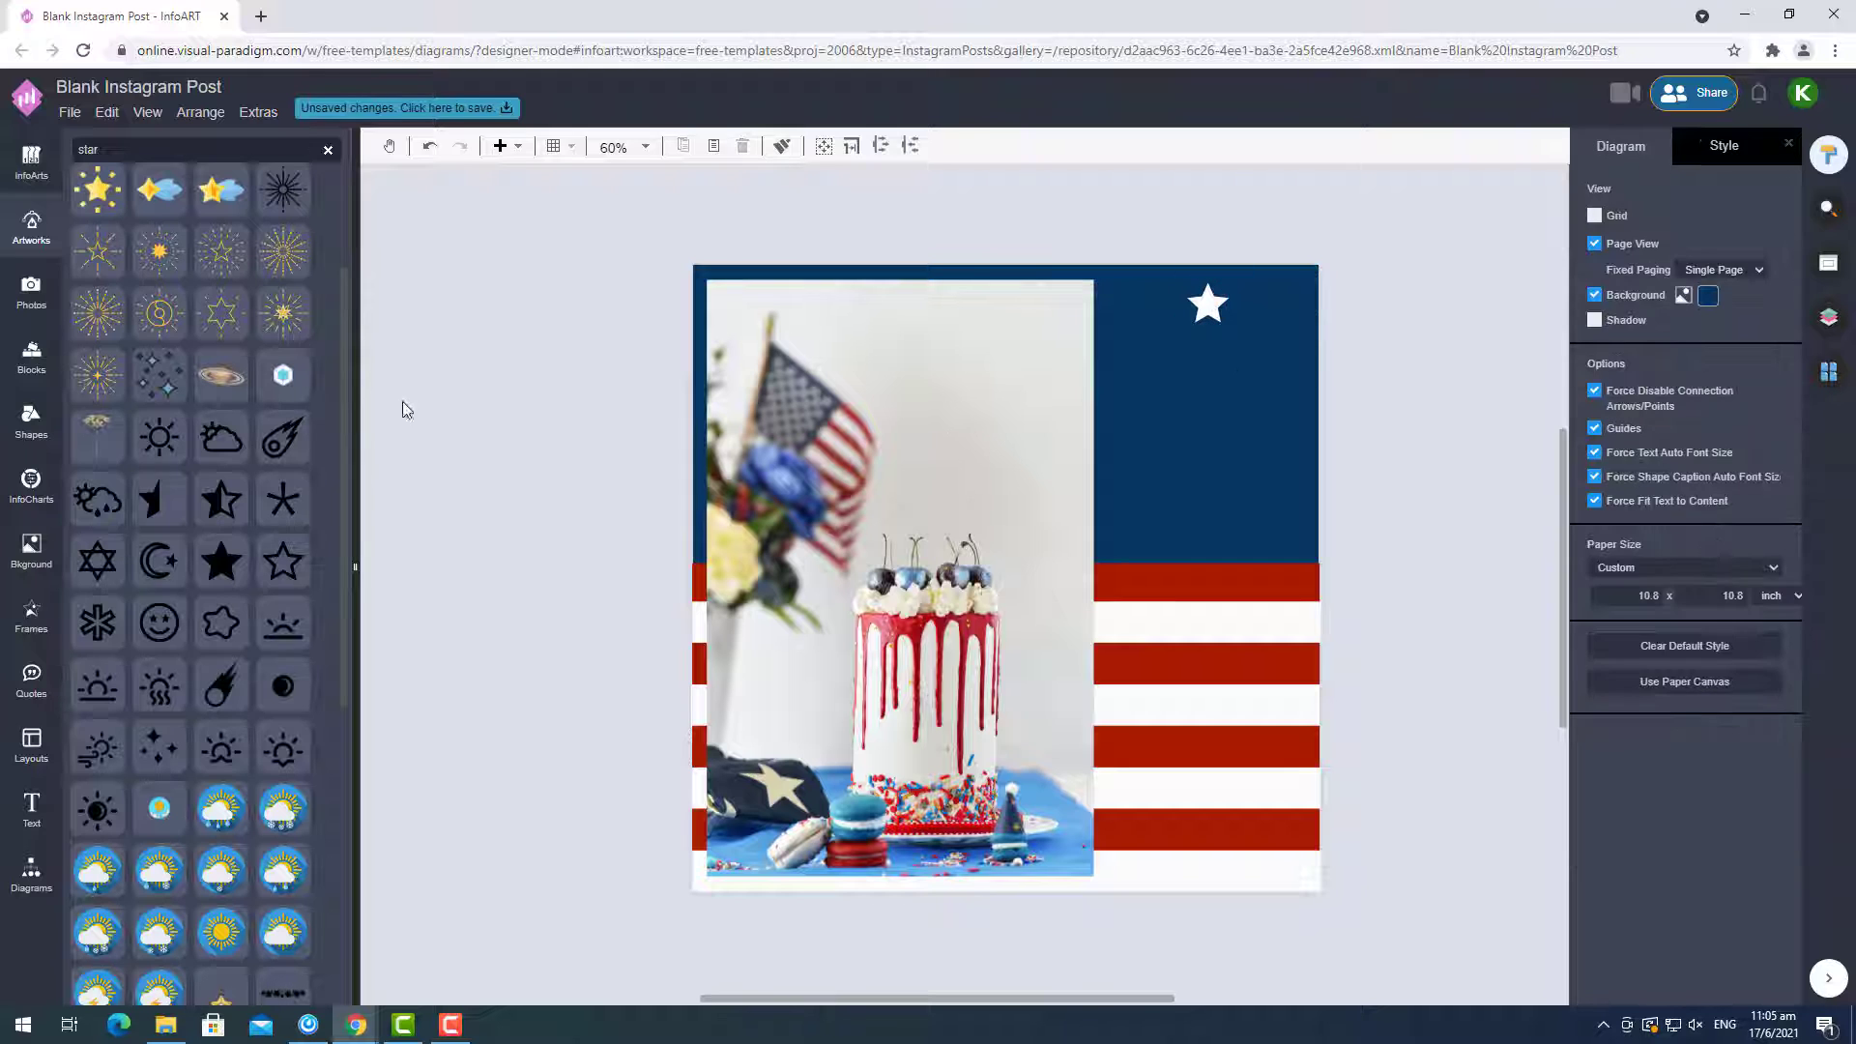
Add a circle below the star in the blue area, without fill and with a white outline.
click(14, 874)
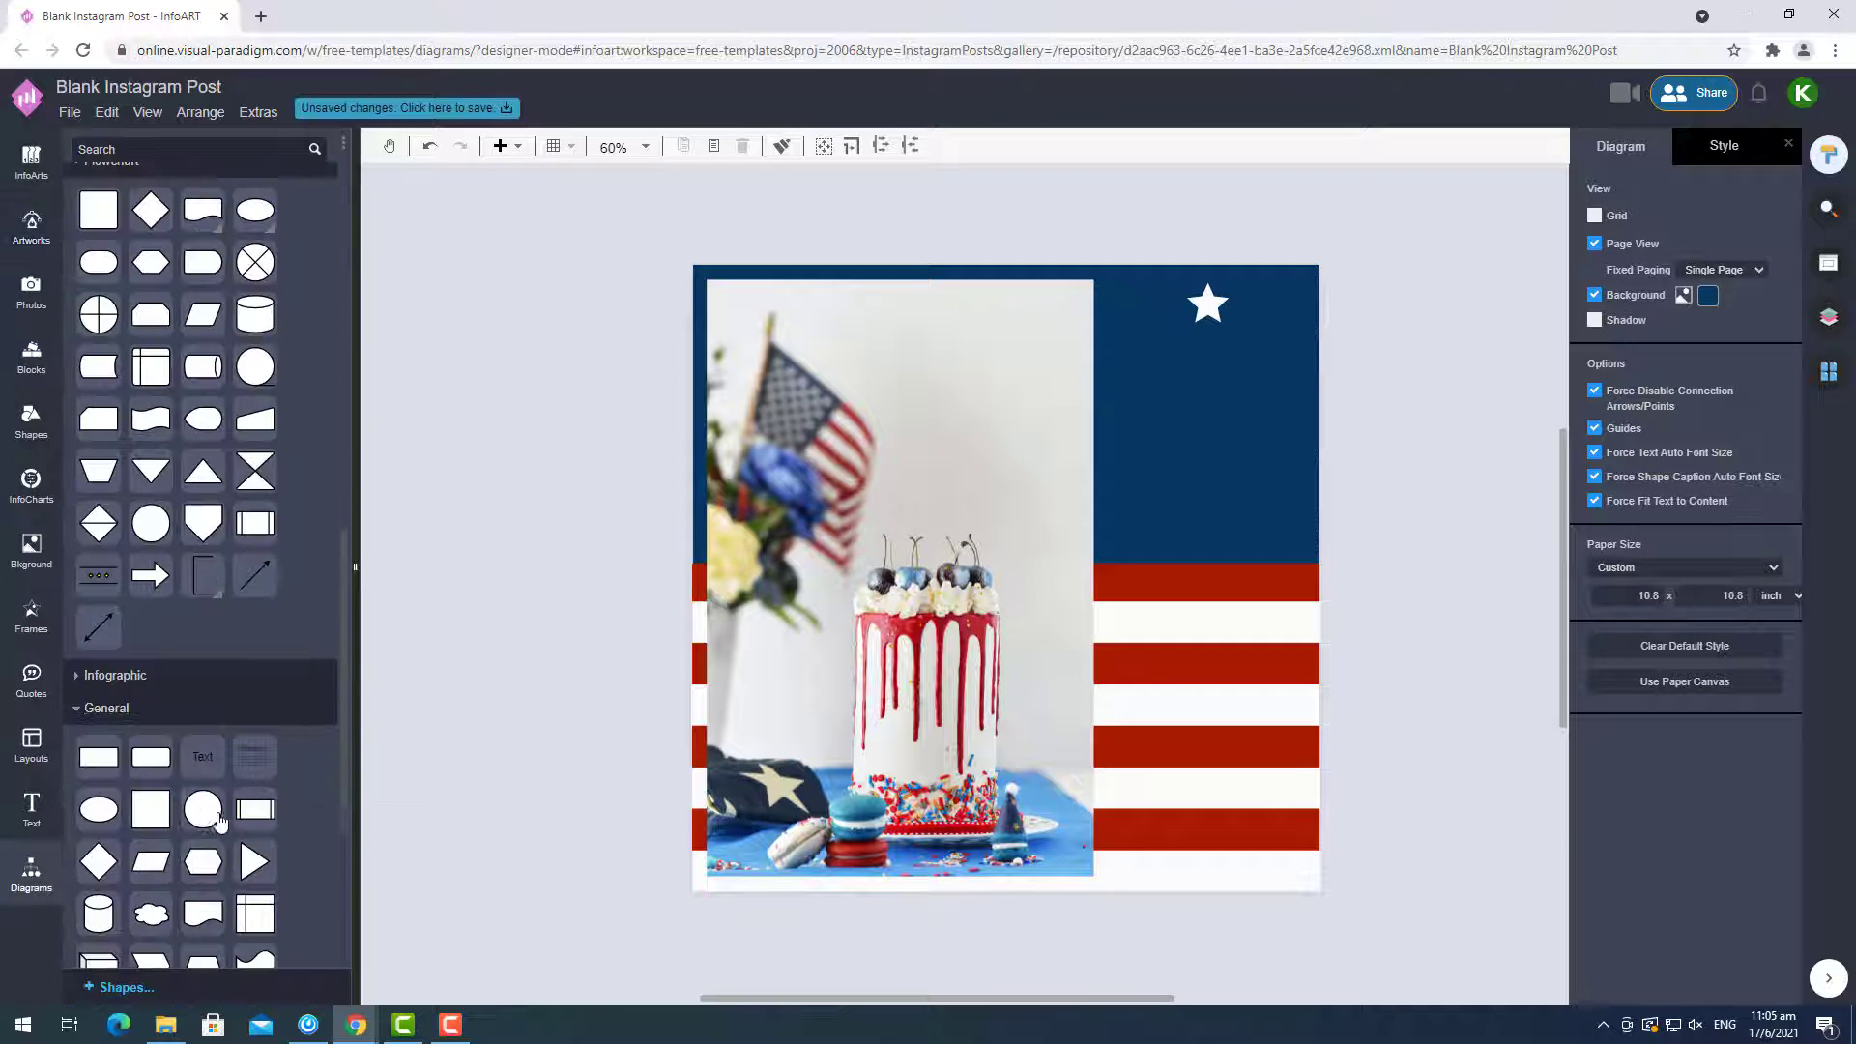
click(202, 810)
drag(744, 906, 1208, 355)
click(1595, 282)
click(1771, 328)
click(1638, 342)
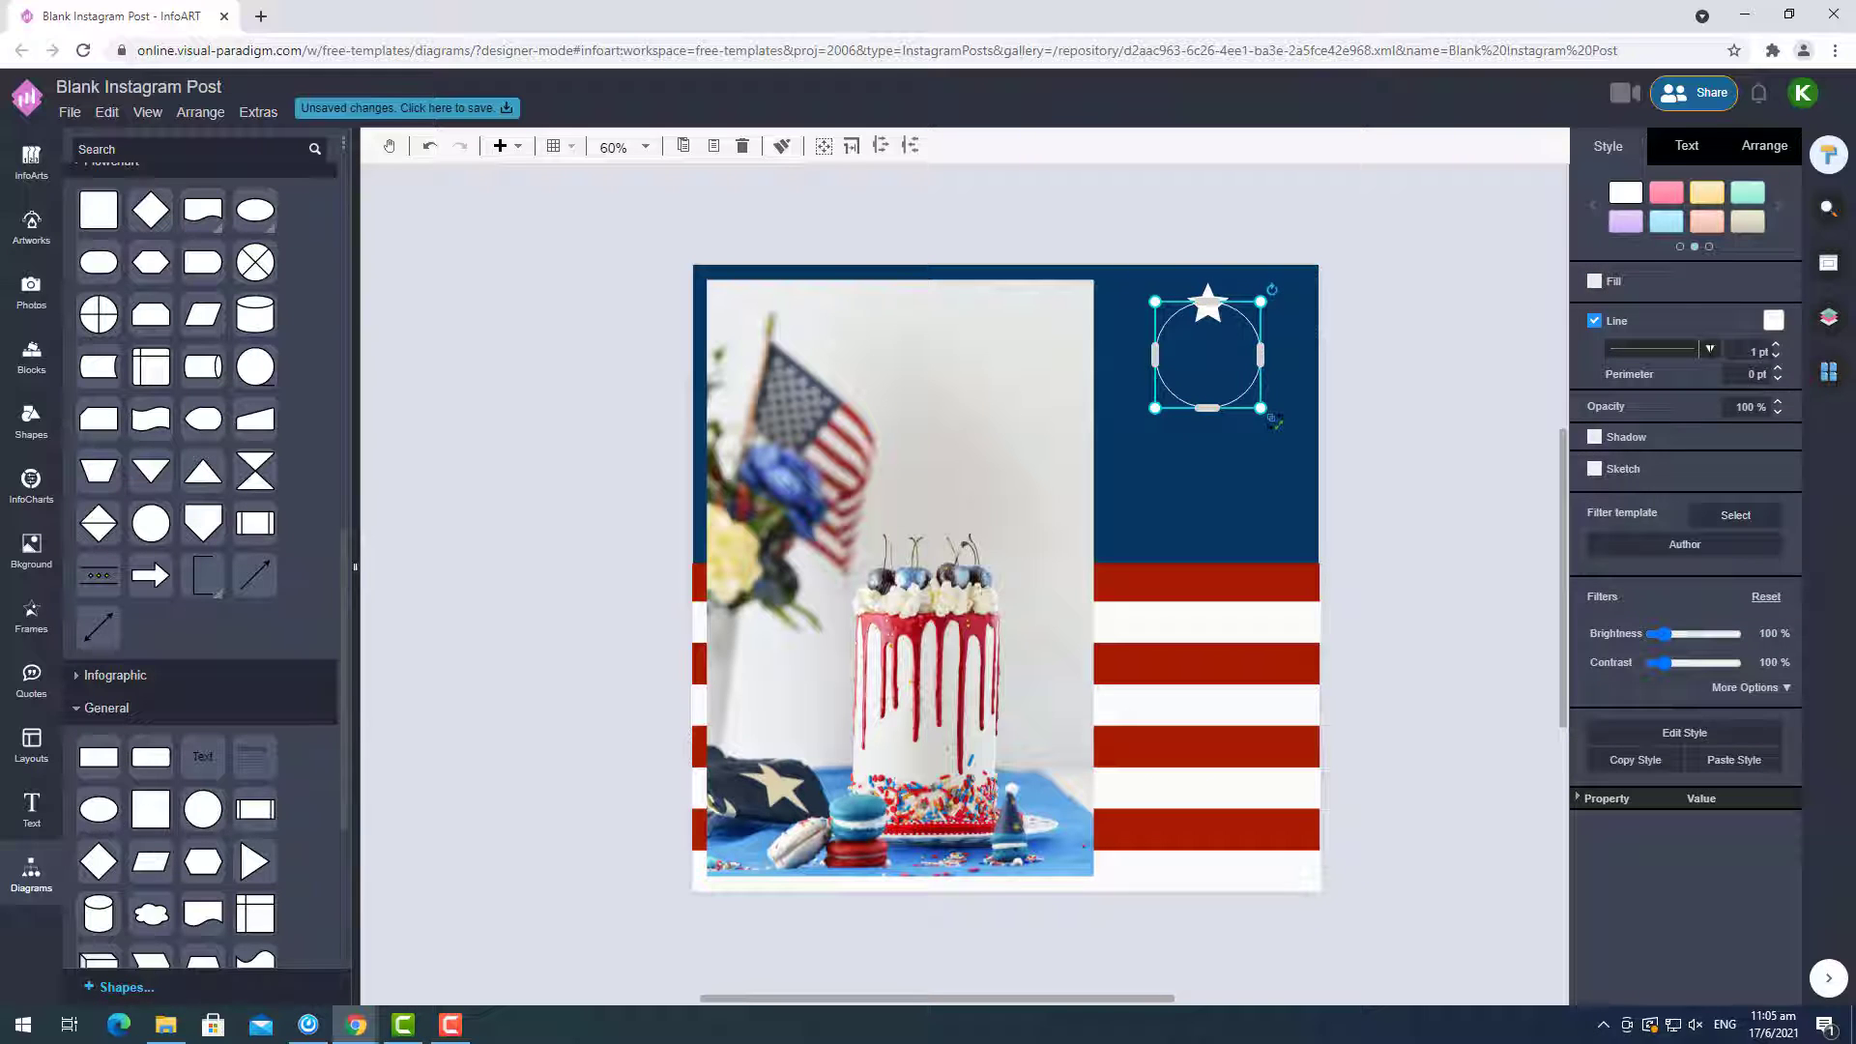
Enlarge the circle to about 239 pt across and set its outline thickness to 4 pt.
click(1413, 344)
click(1160, 375)
drag(1261, 302, 1263, 377)
click(1111, 398)
Place a small circle about 80 pt wide over the star, without outline and filled with the background's dark blue.
click(206, 815)
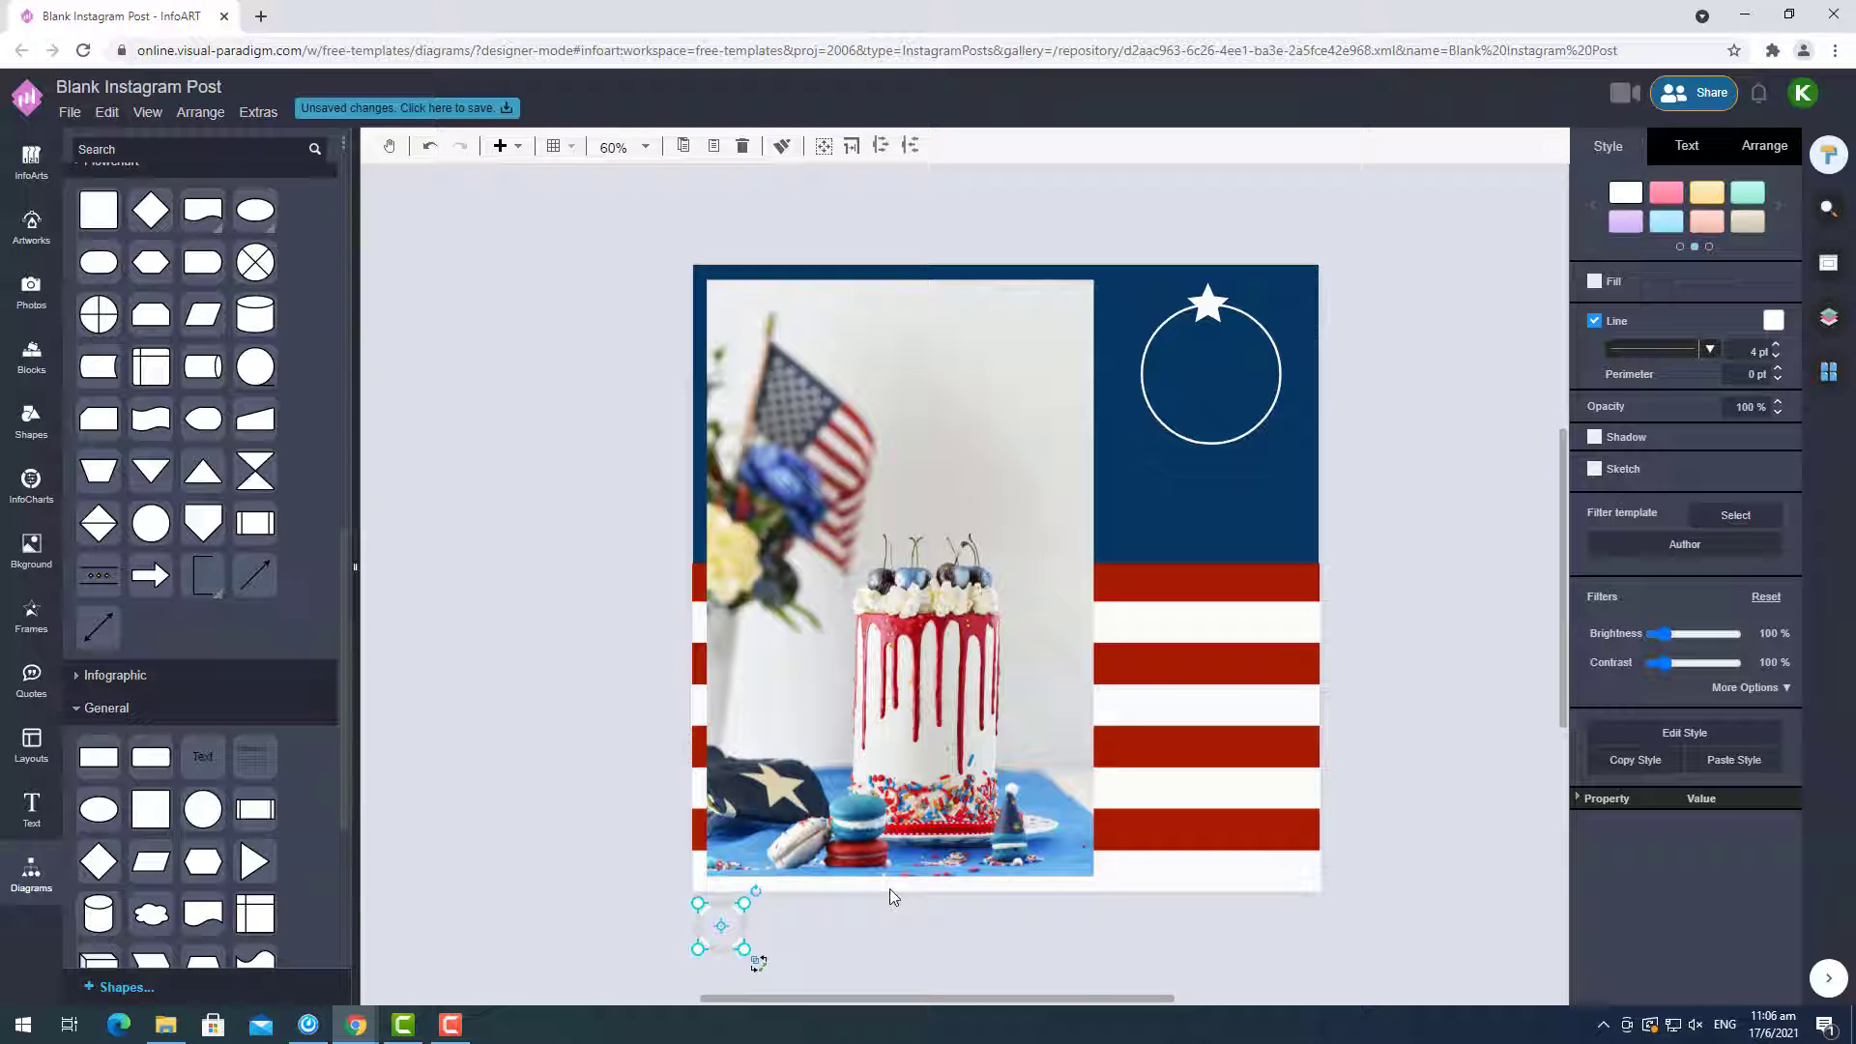
click(1595, 282)
click(1774, 280)
click(1731, 440)
drag(721, 926, 1213, 314)
click(1773, 281)
click(1798, 445)
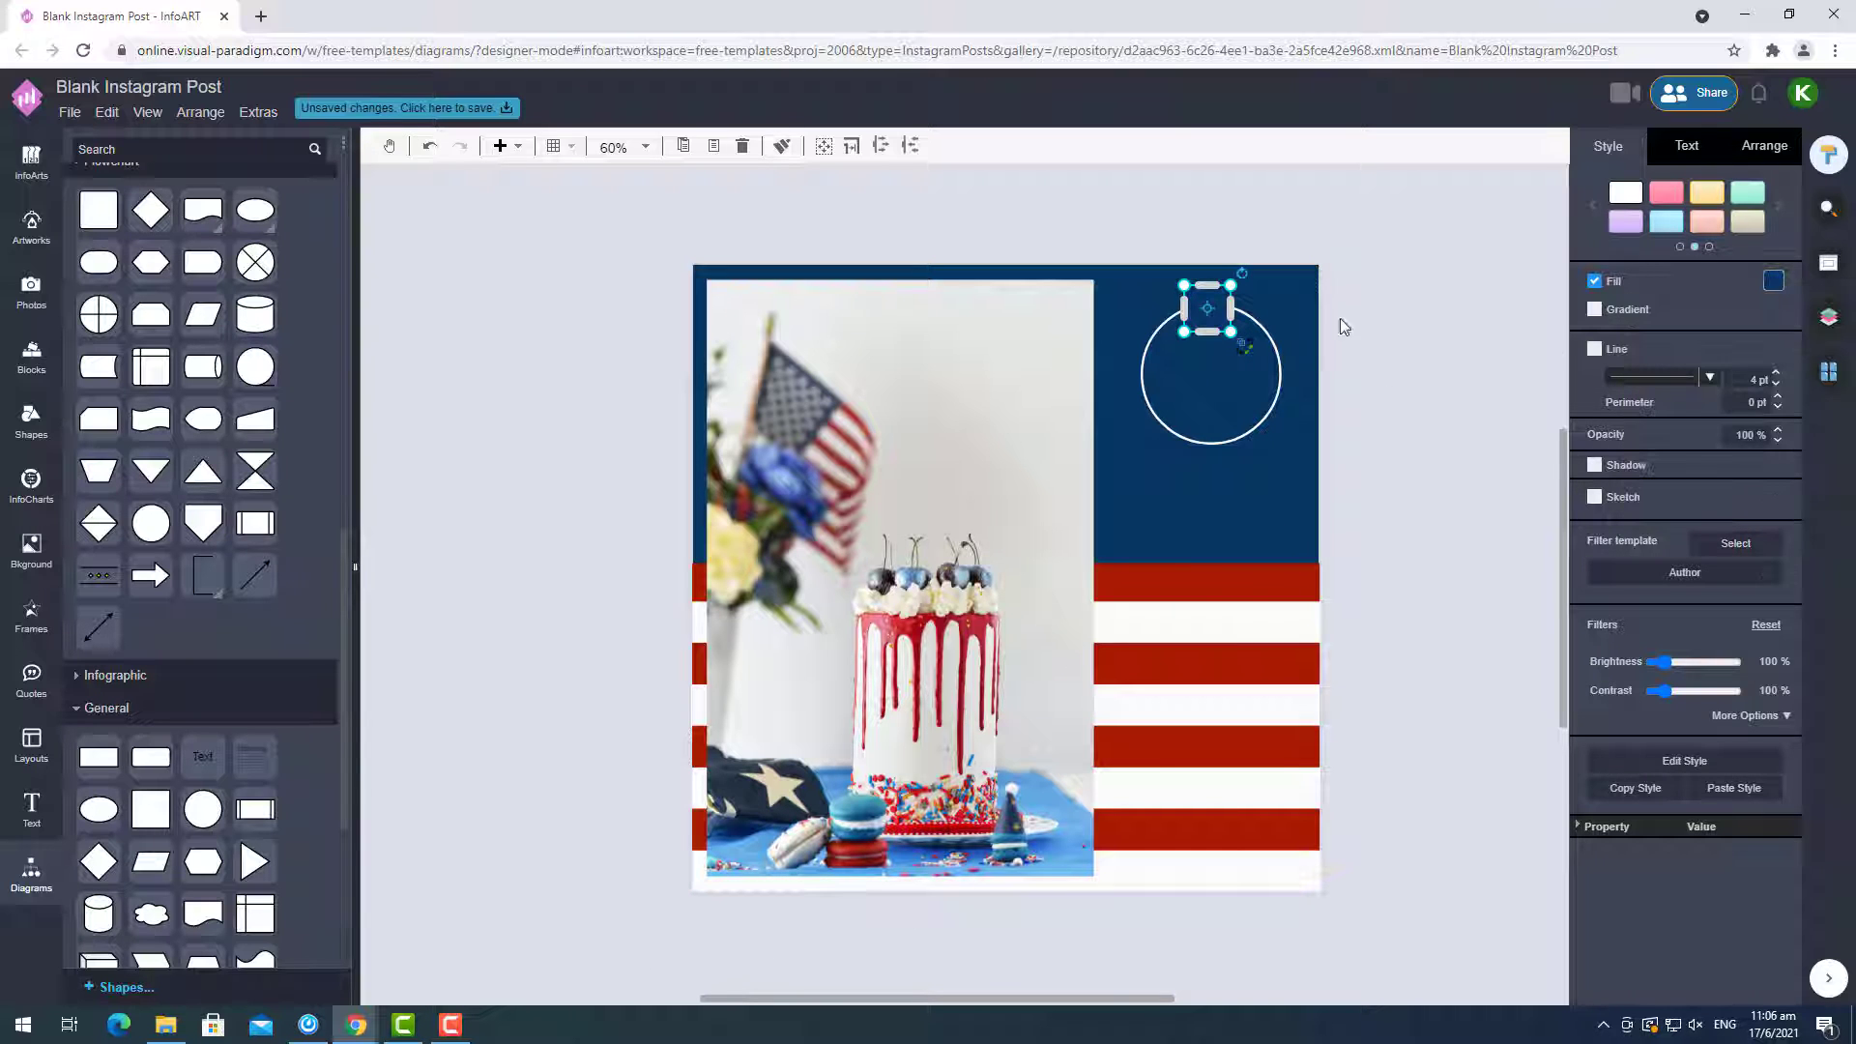
Stack the small blue circle behind the star and the white ring behind the blue circle, creating a gap around the star.
click(1757, 146)
click(1731, 195)
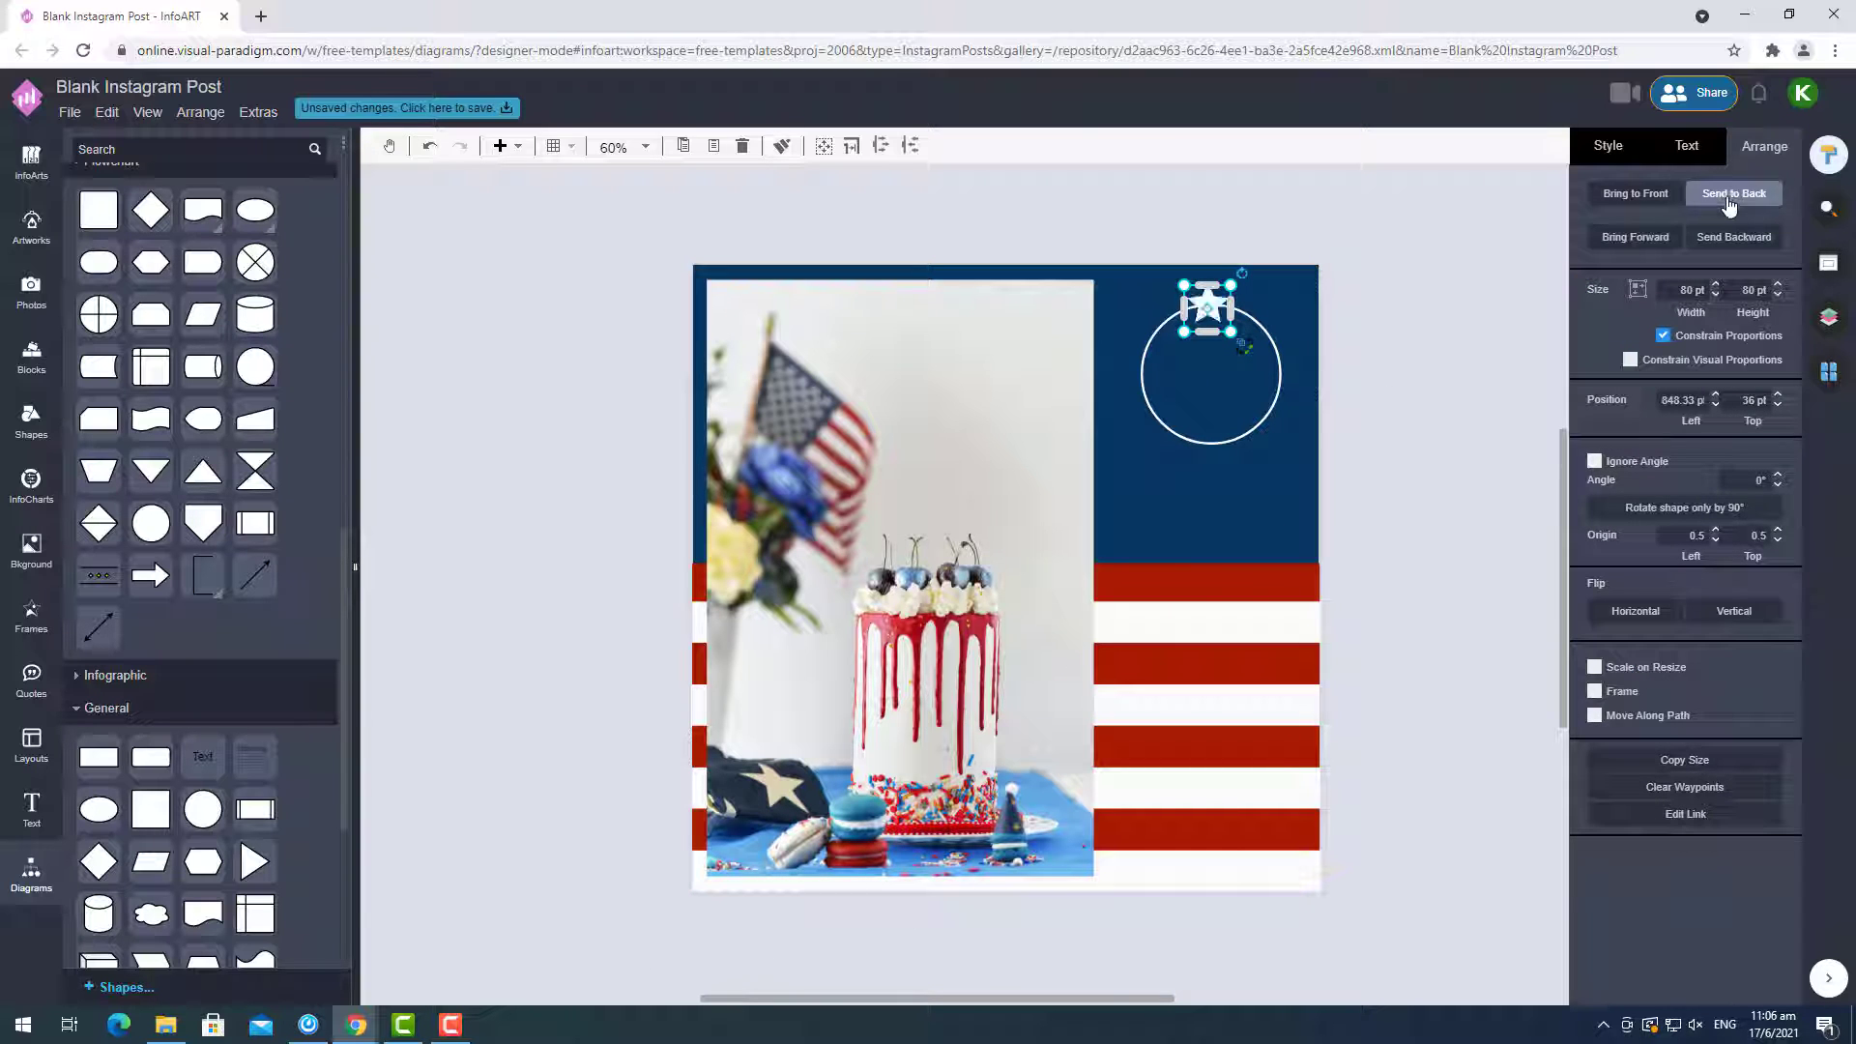
click(1731, 203)
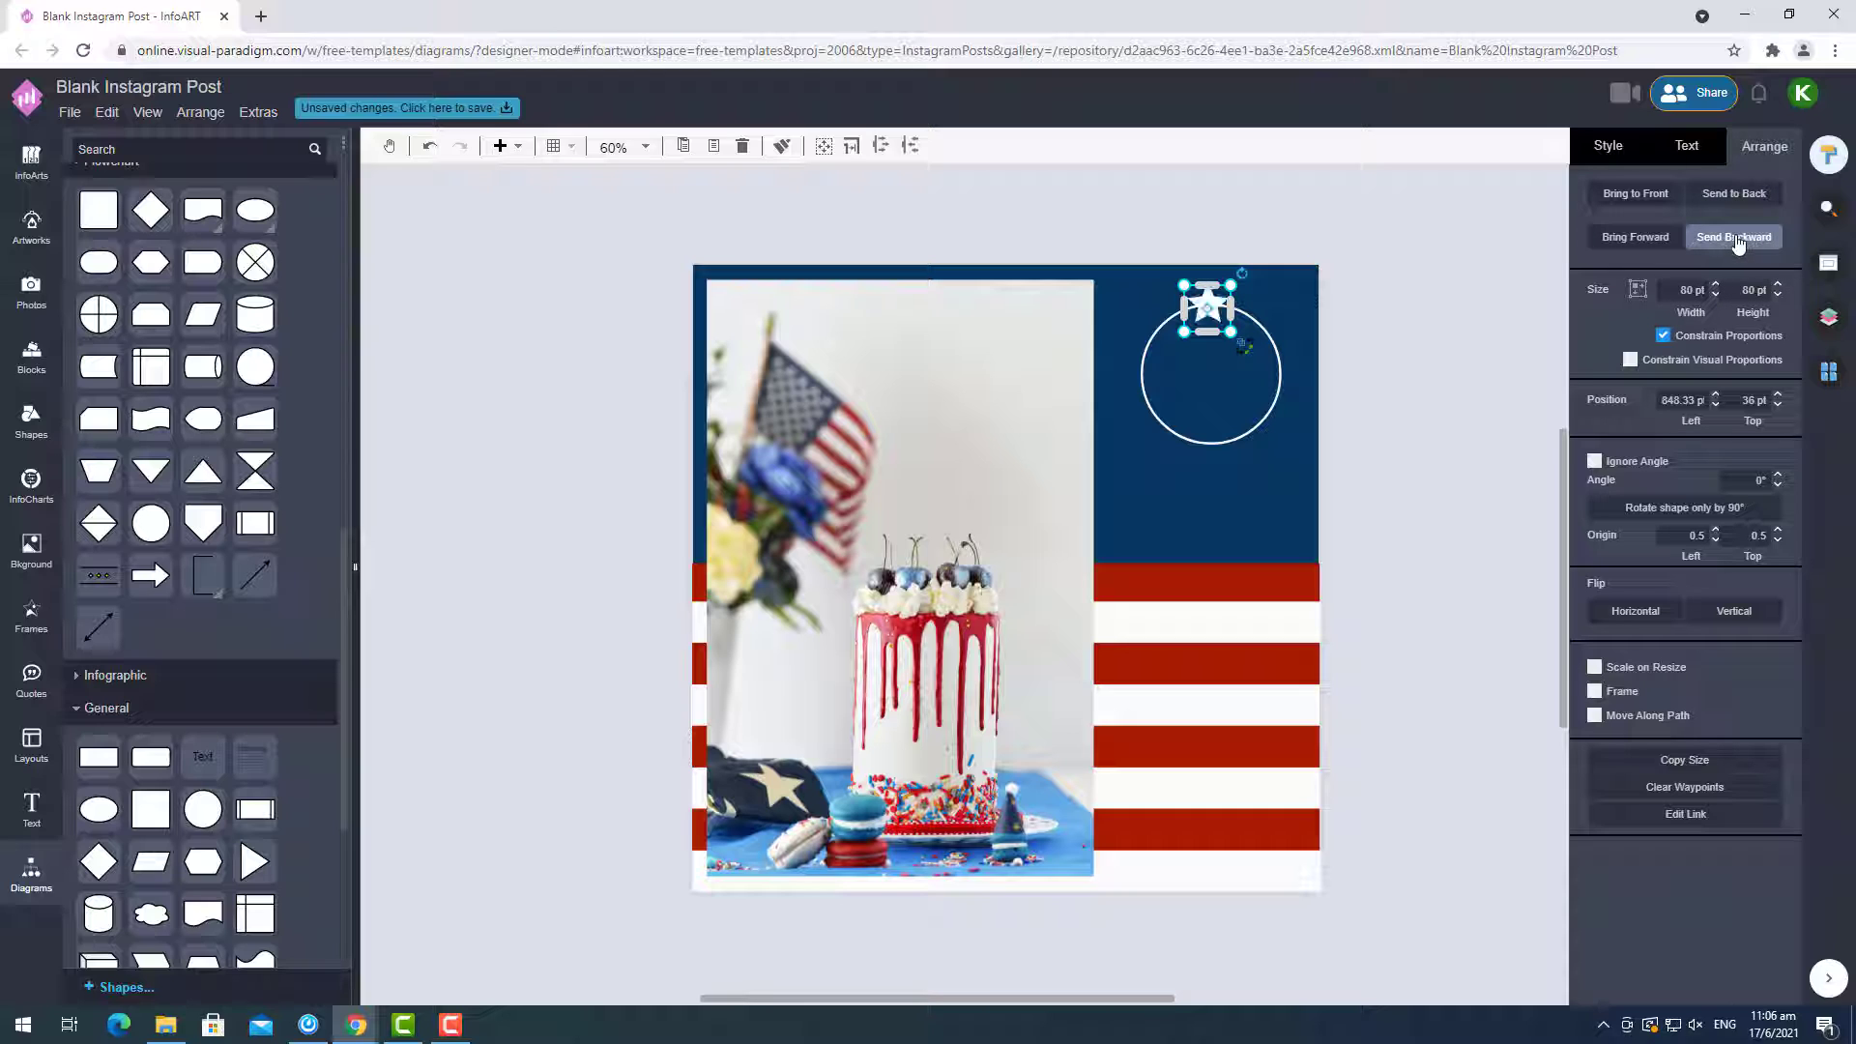
click(1282, 374)
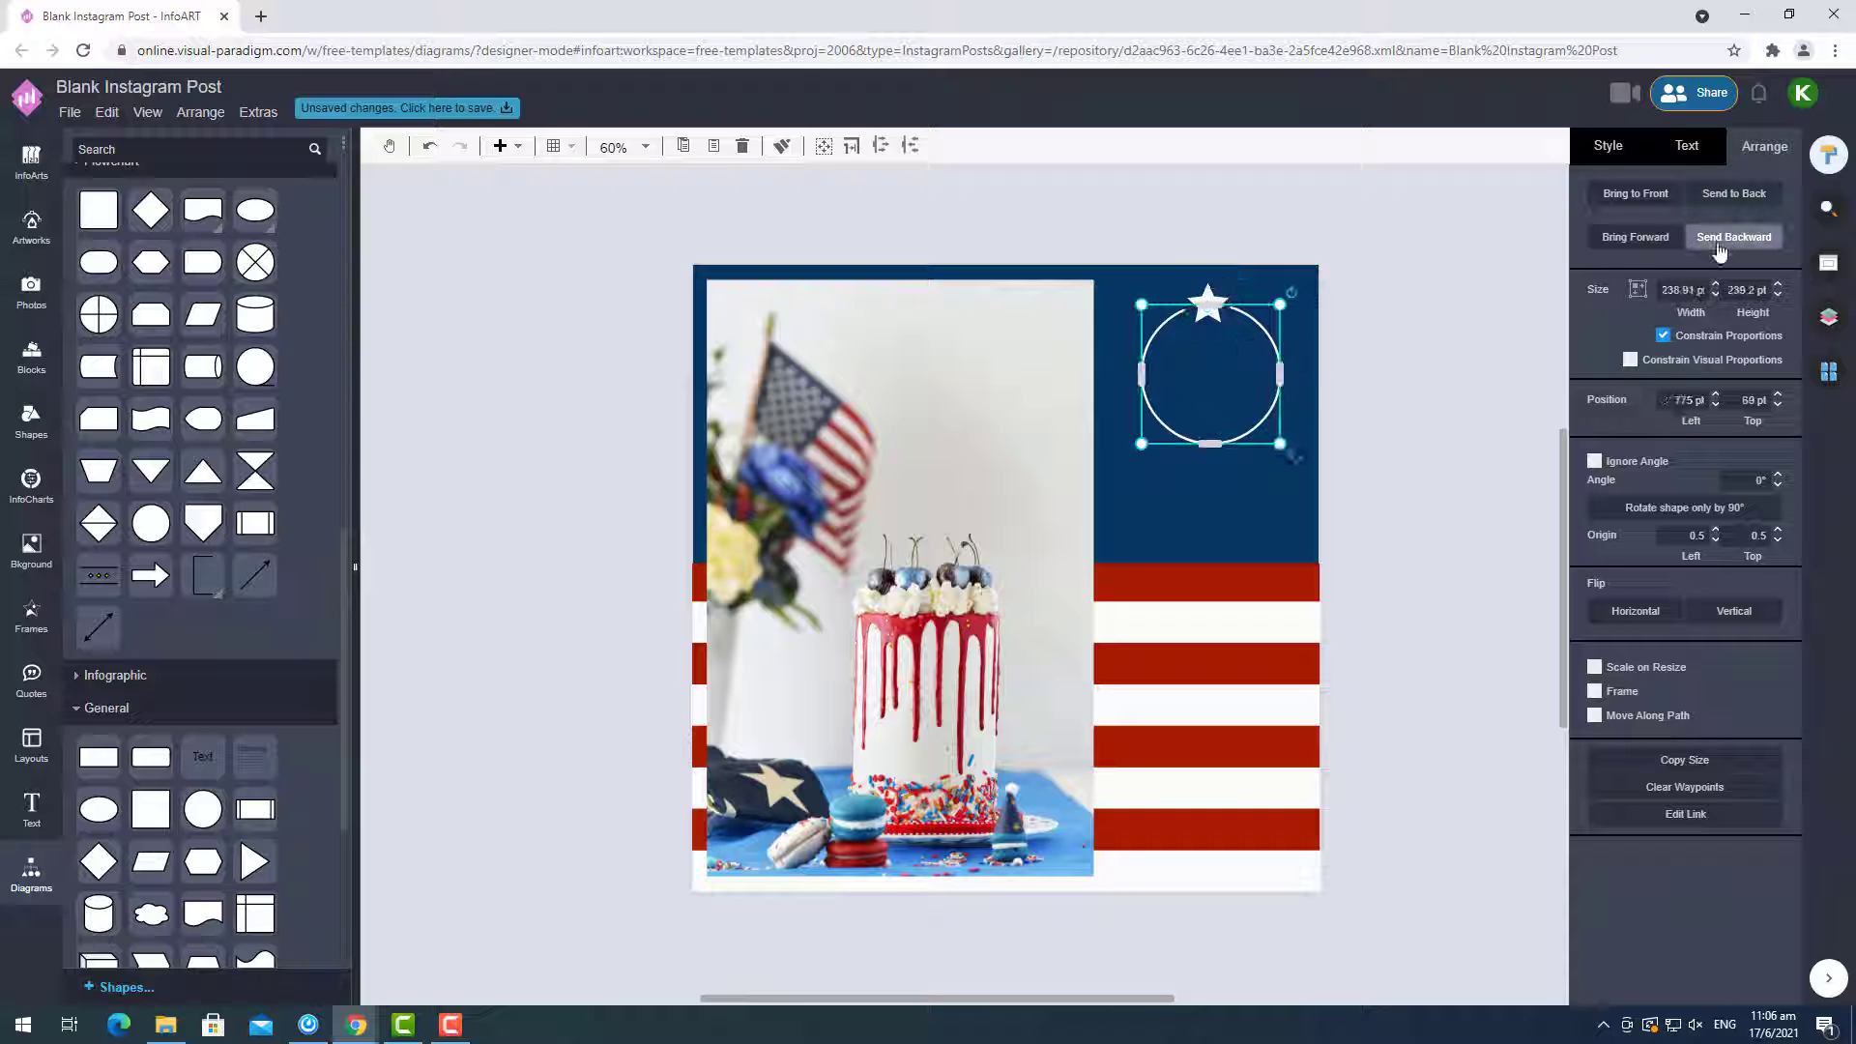
click(1398, 341)
Reposition the star in the middle of the gap at the top of the white ring.
click(1216, 305)
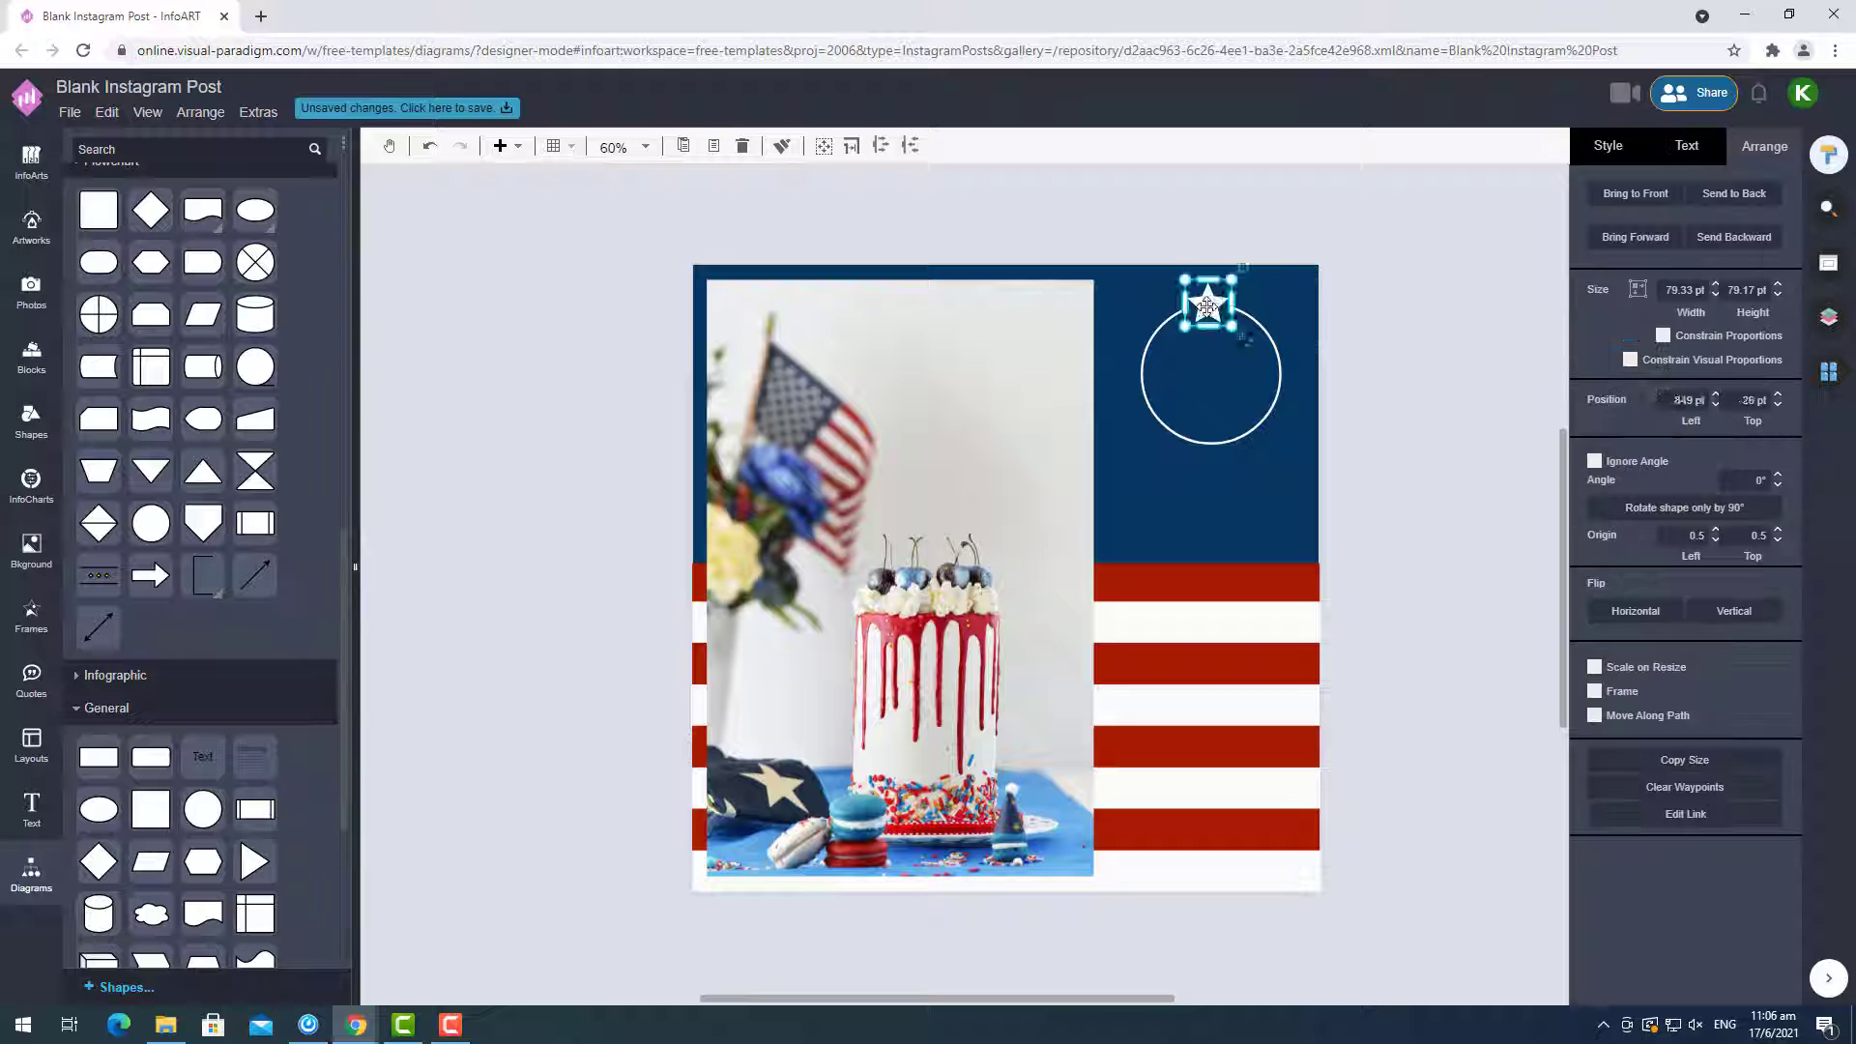
mouse_move(1231, 287)
mouse_down()
mouse_move(1254, 263)
mouse_move(1210, 316)
mouse_up()
click(1306, 242)
drag(1301, 237, 1211, 310)
click(1426, 308)
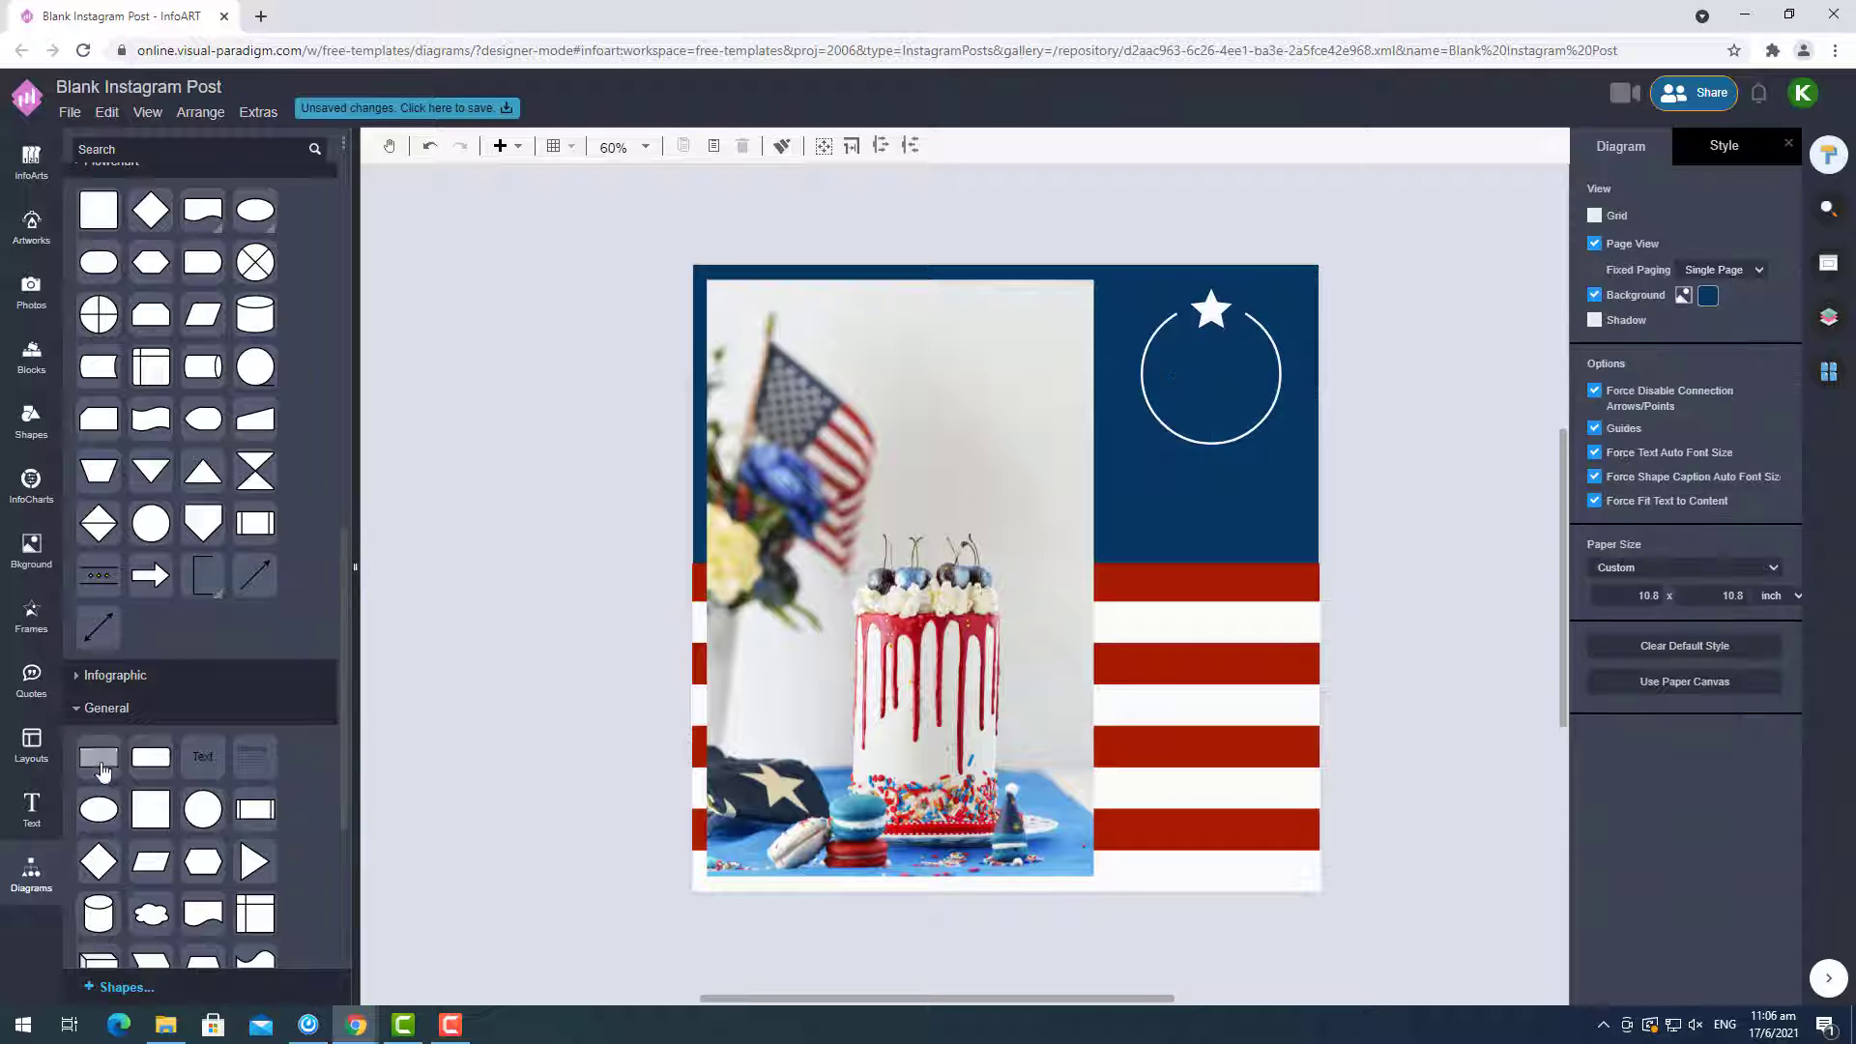
Cover the lower part of the ring with an outline-free dark blue rectangle, leaving only two arcs beside the star.
drag(104, 770, 1210, 456)
click(1608, 145)
click(1595, 349)
click(1397, 367)
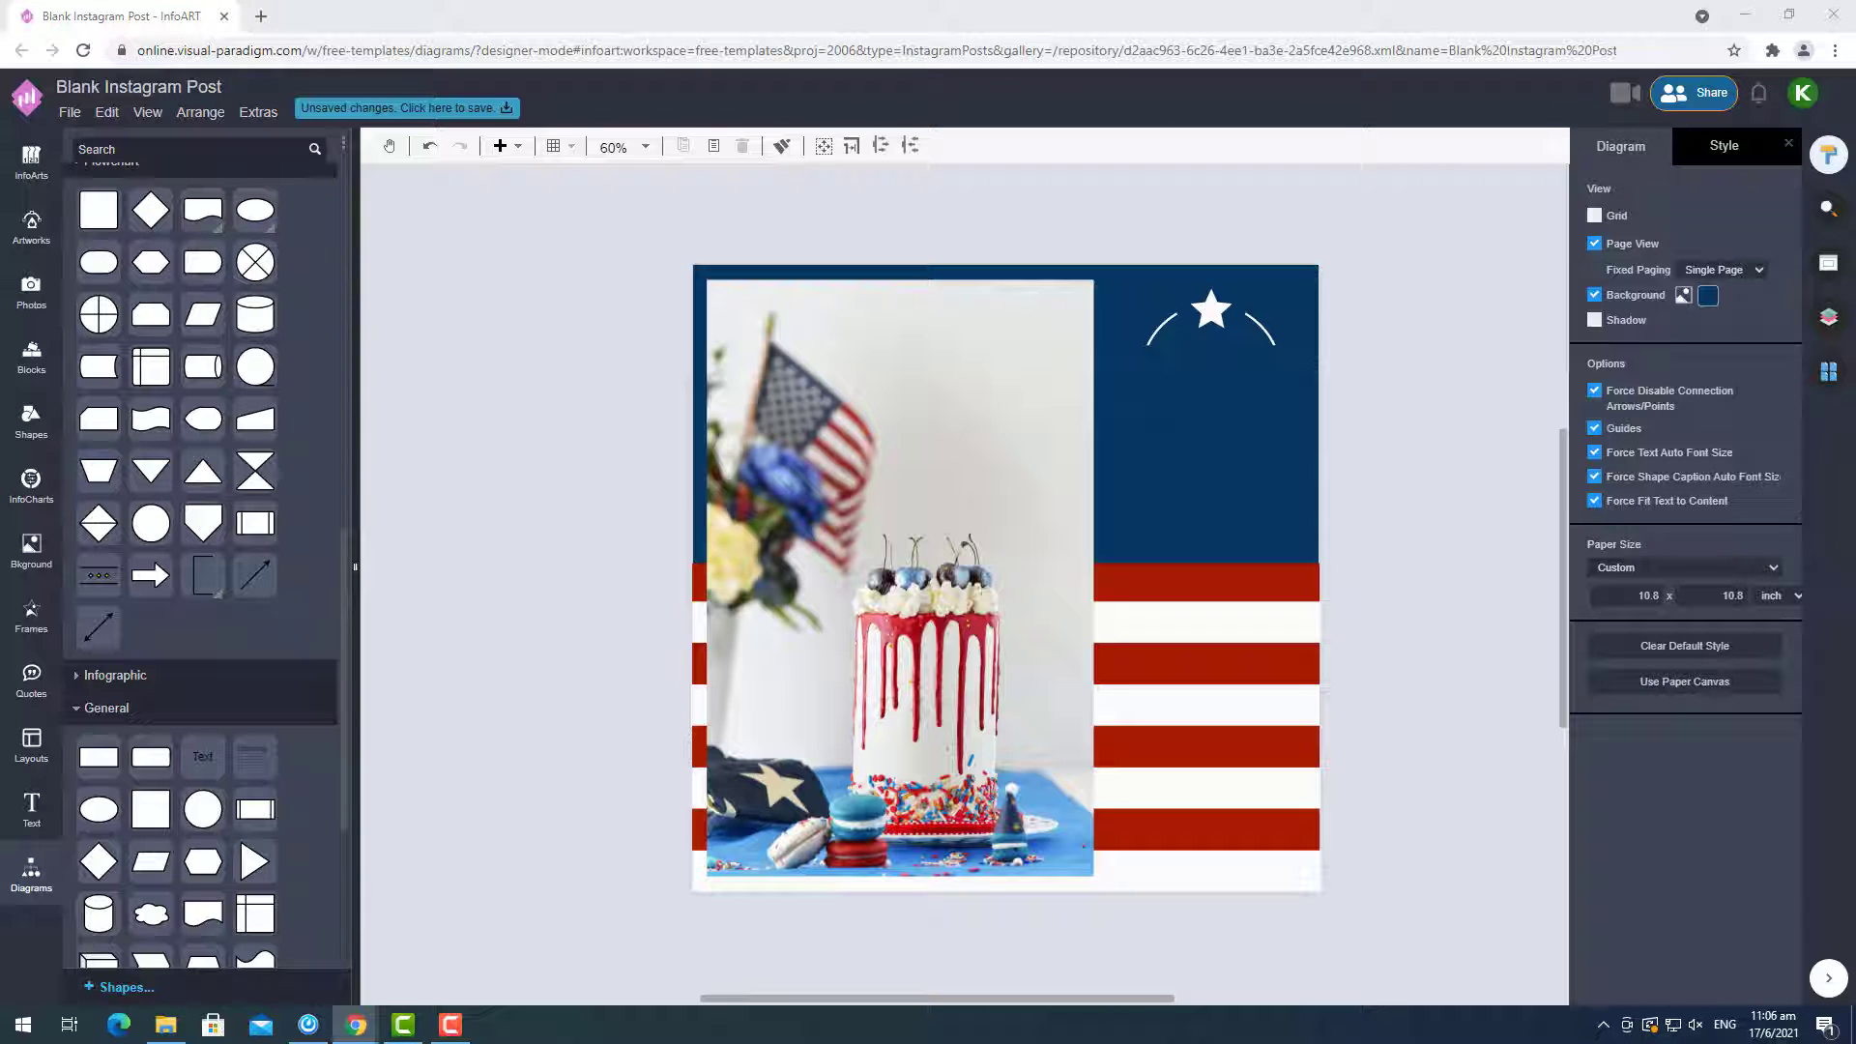
Add the text "Happy Fourth of July" below the canvas and enlarge it to about 92 pt.
click(1385, 667)
scroll(1384, 667, down, 2)
text(Happy Fourth of July)
drag(950, 750, 1429, 512)
drag(1243, 681, 1229, 780)
Set the font color of the greeting text to white.
click(1687, 145)
click(1774, 451)
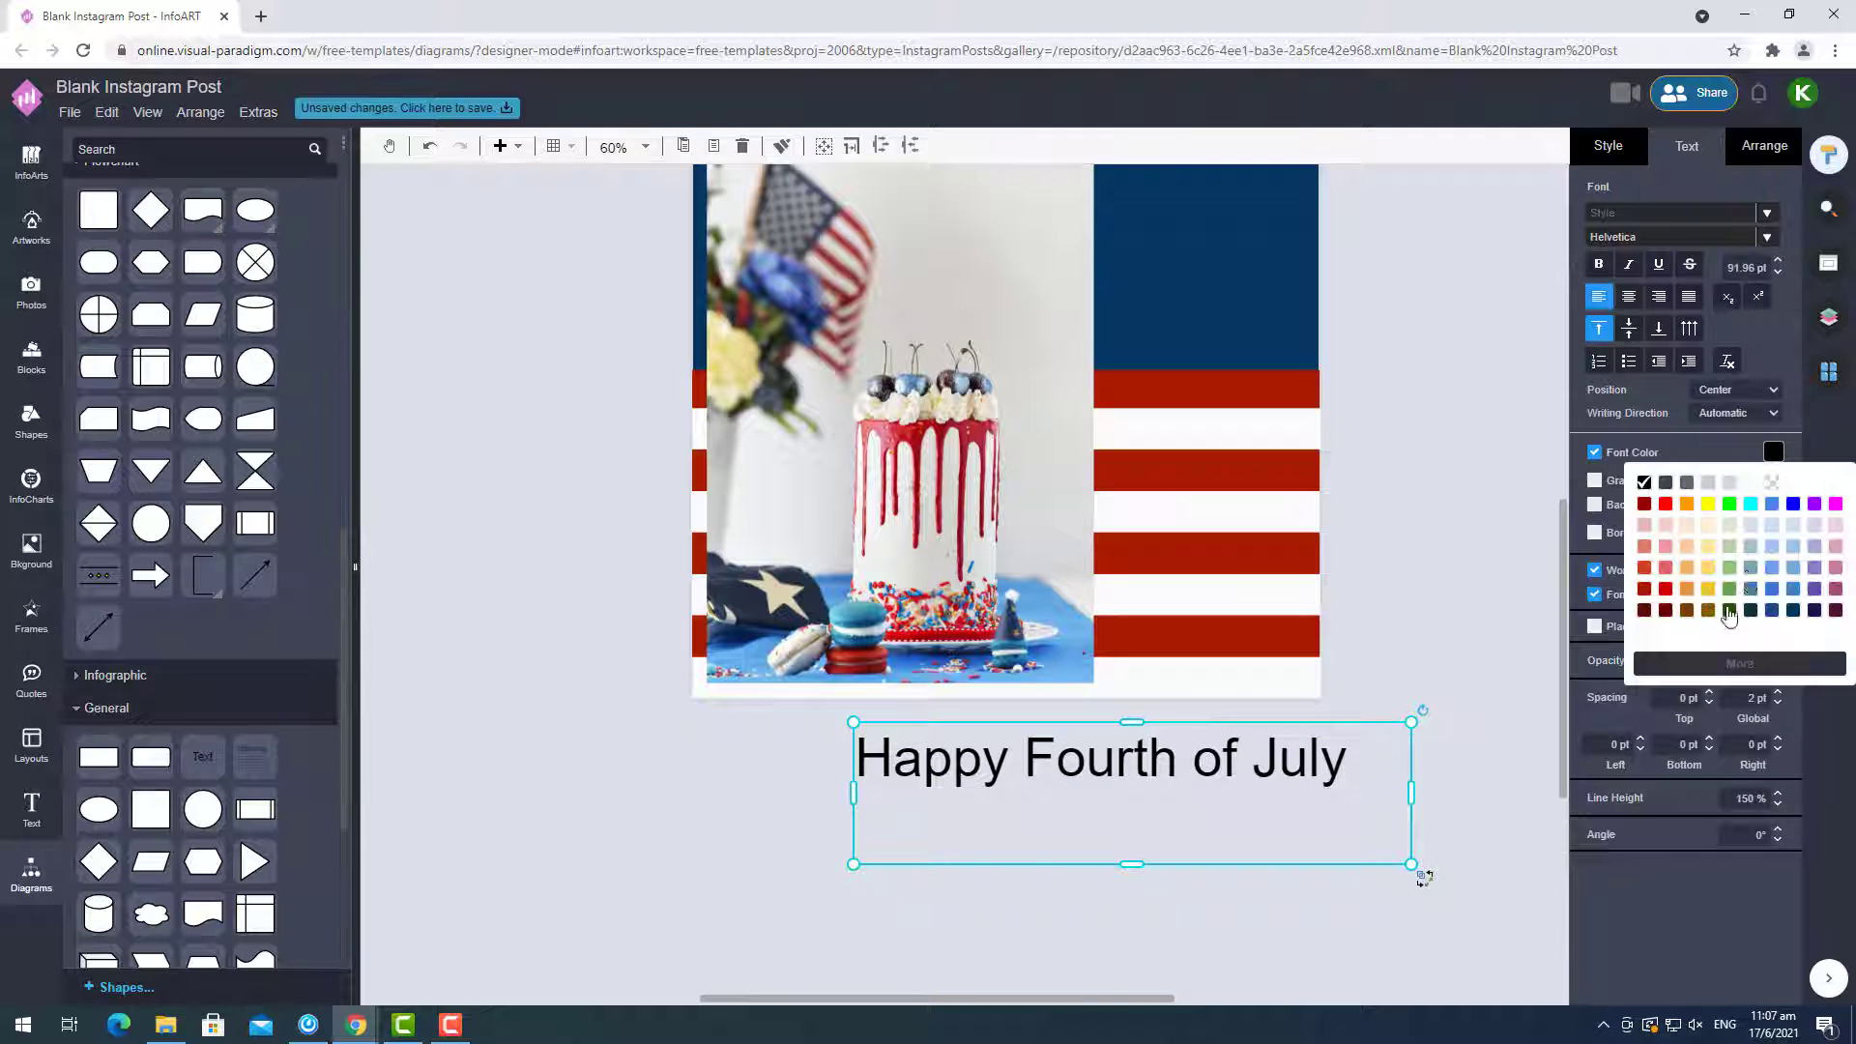
click(1641, 479)
Try the Aguafina Script font on the greeting text.
click(1768, 237)
scroll(1608, 447, down, 3)
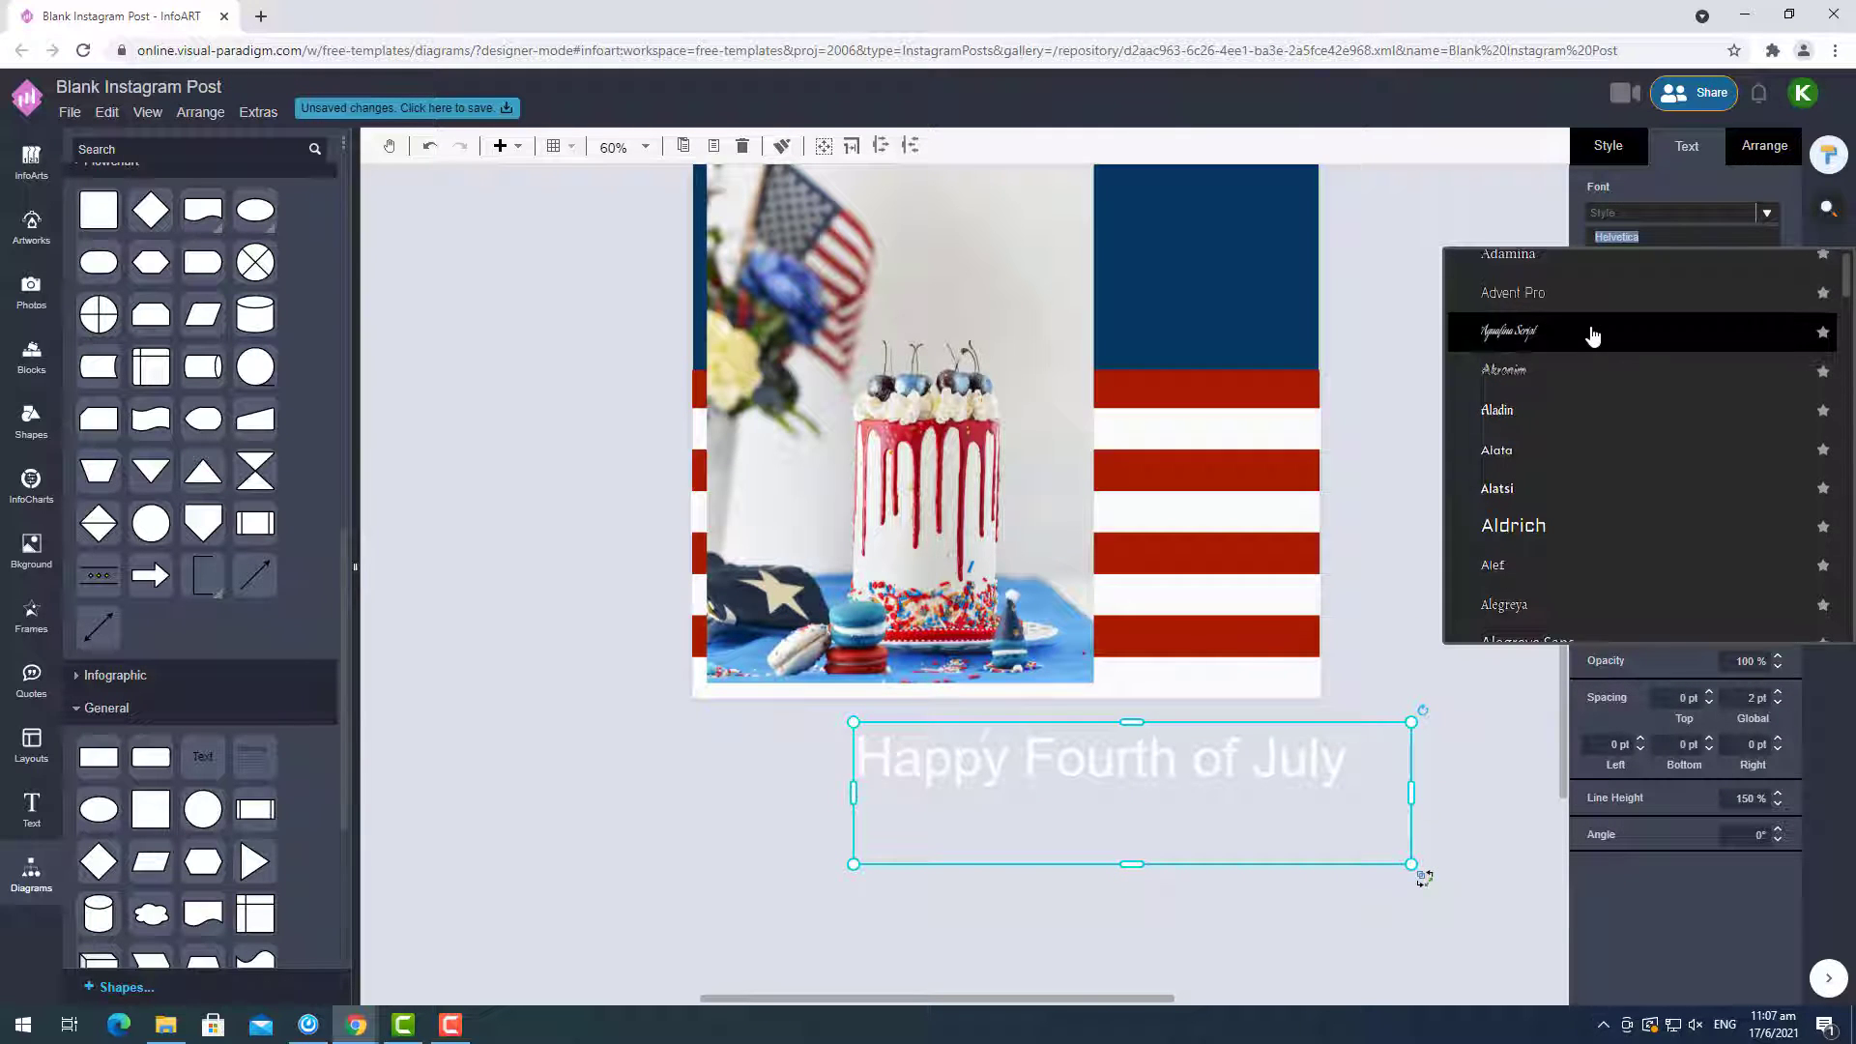
click(1591, 331)
Set the font of the greeting text to Alex Brush.
click(1768, 237)
scroll(1604, 490, down, 2)
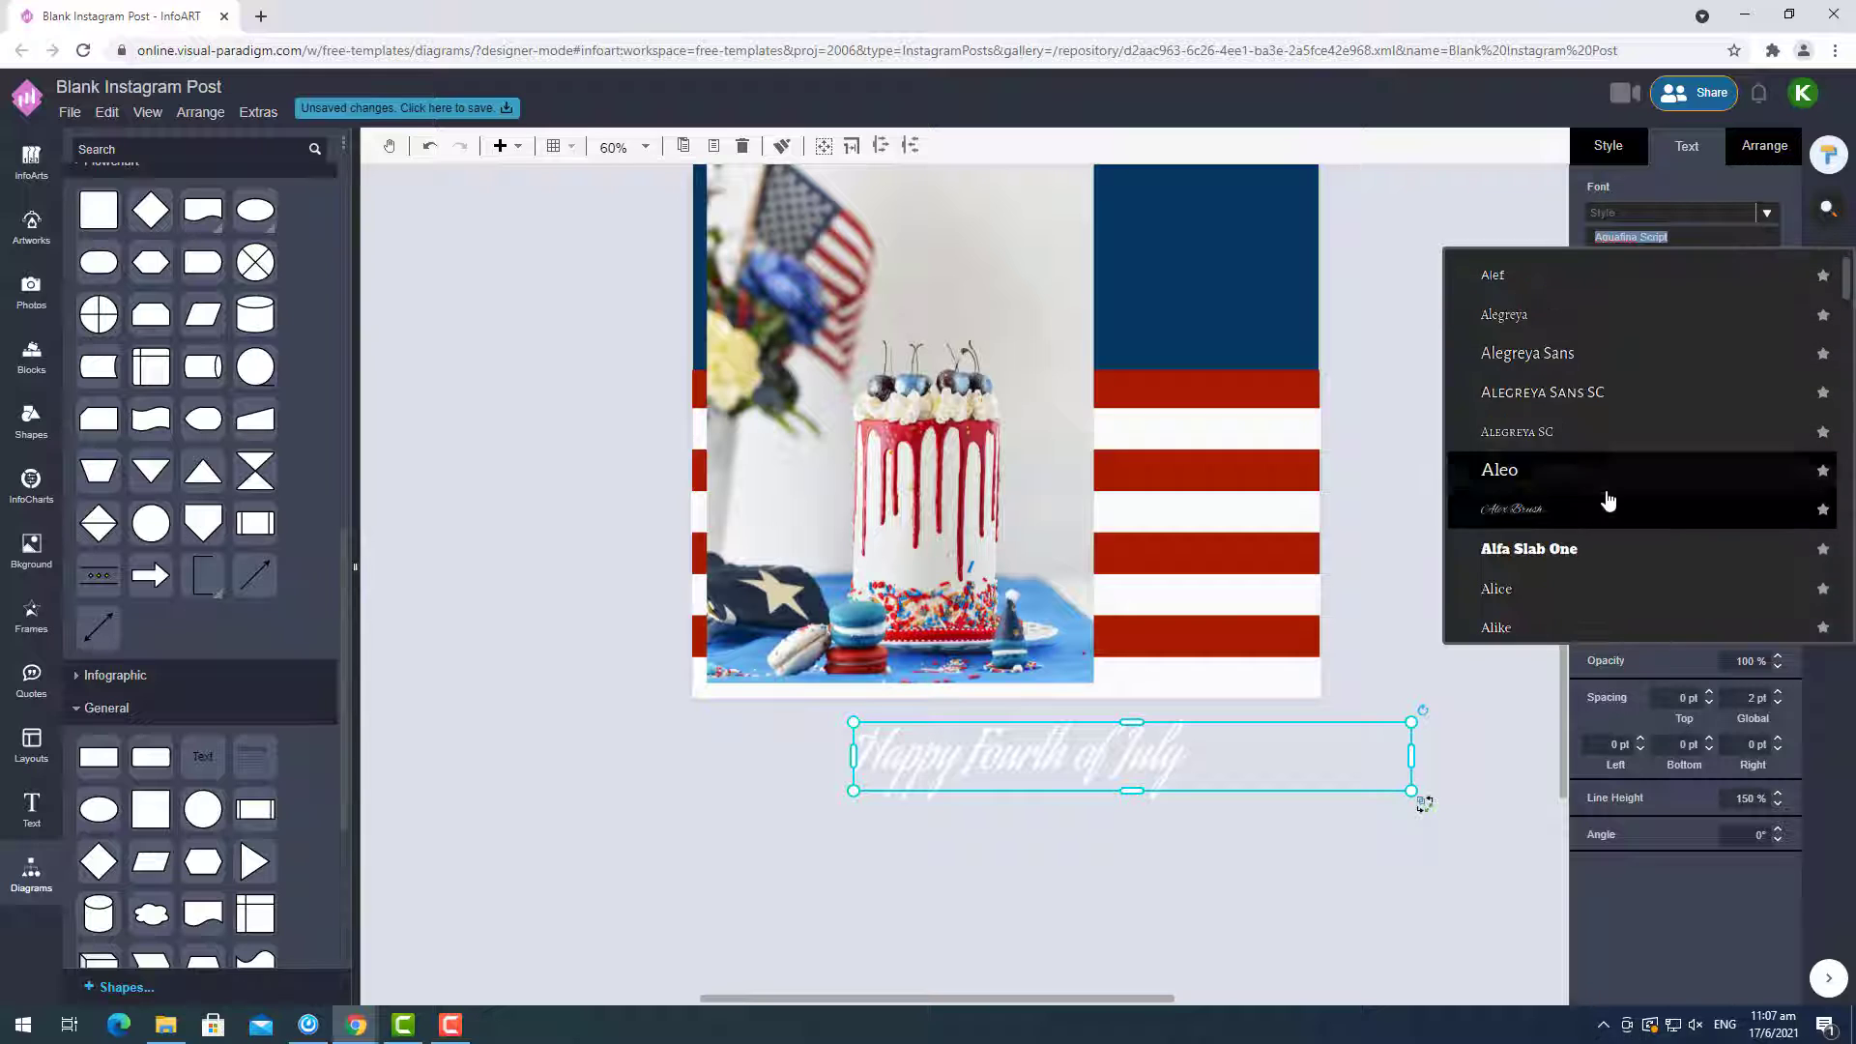
click(1608, 497)
Break the greeting into two lines, "Happy" and "Fourth of July", and center-align them.
drag(1151, 760, 1203, 730)
double_click(1204, 730)
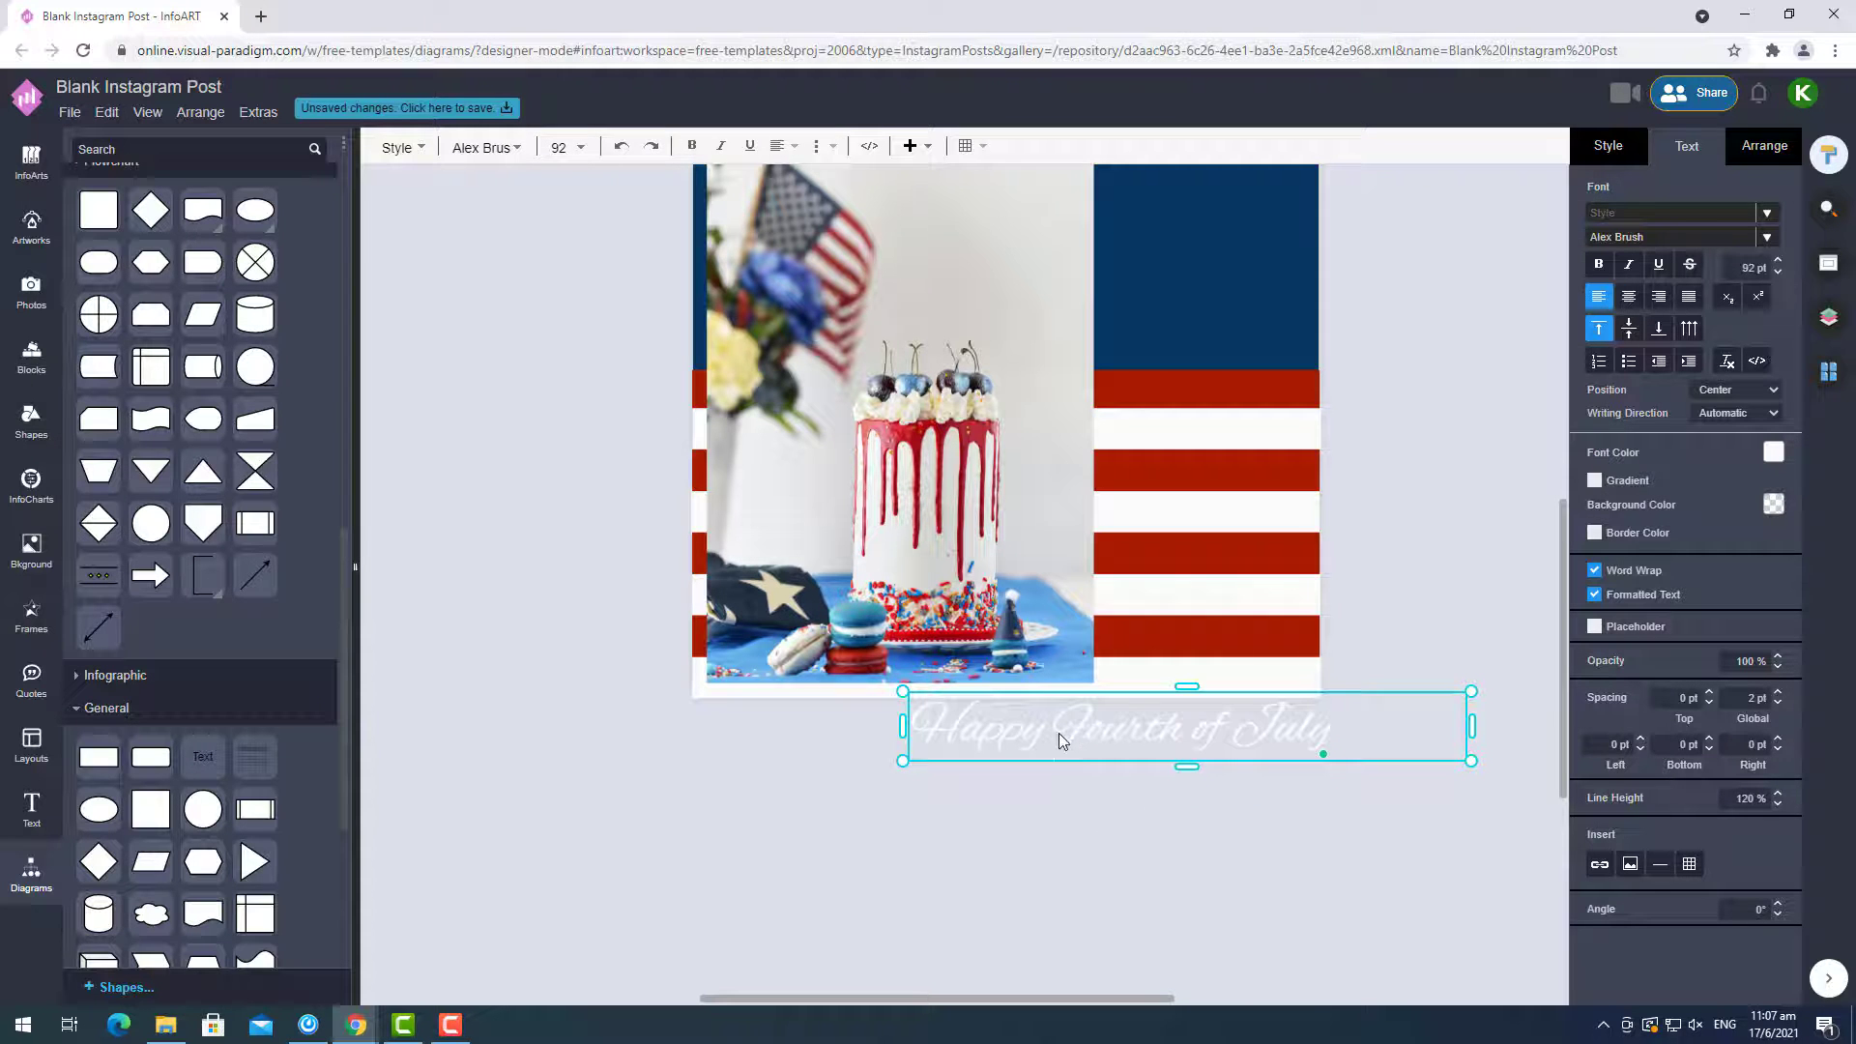
click(1059, 733)
key(Return)
click(1629, 297)
click(1234, 868)
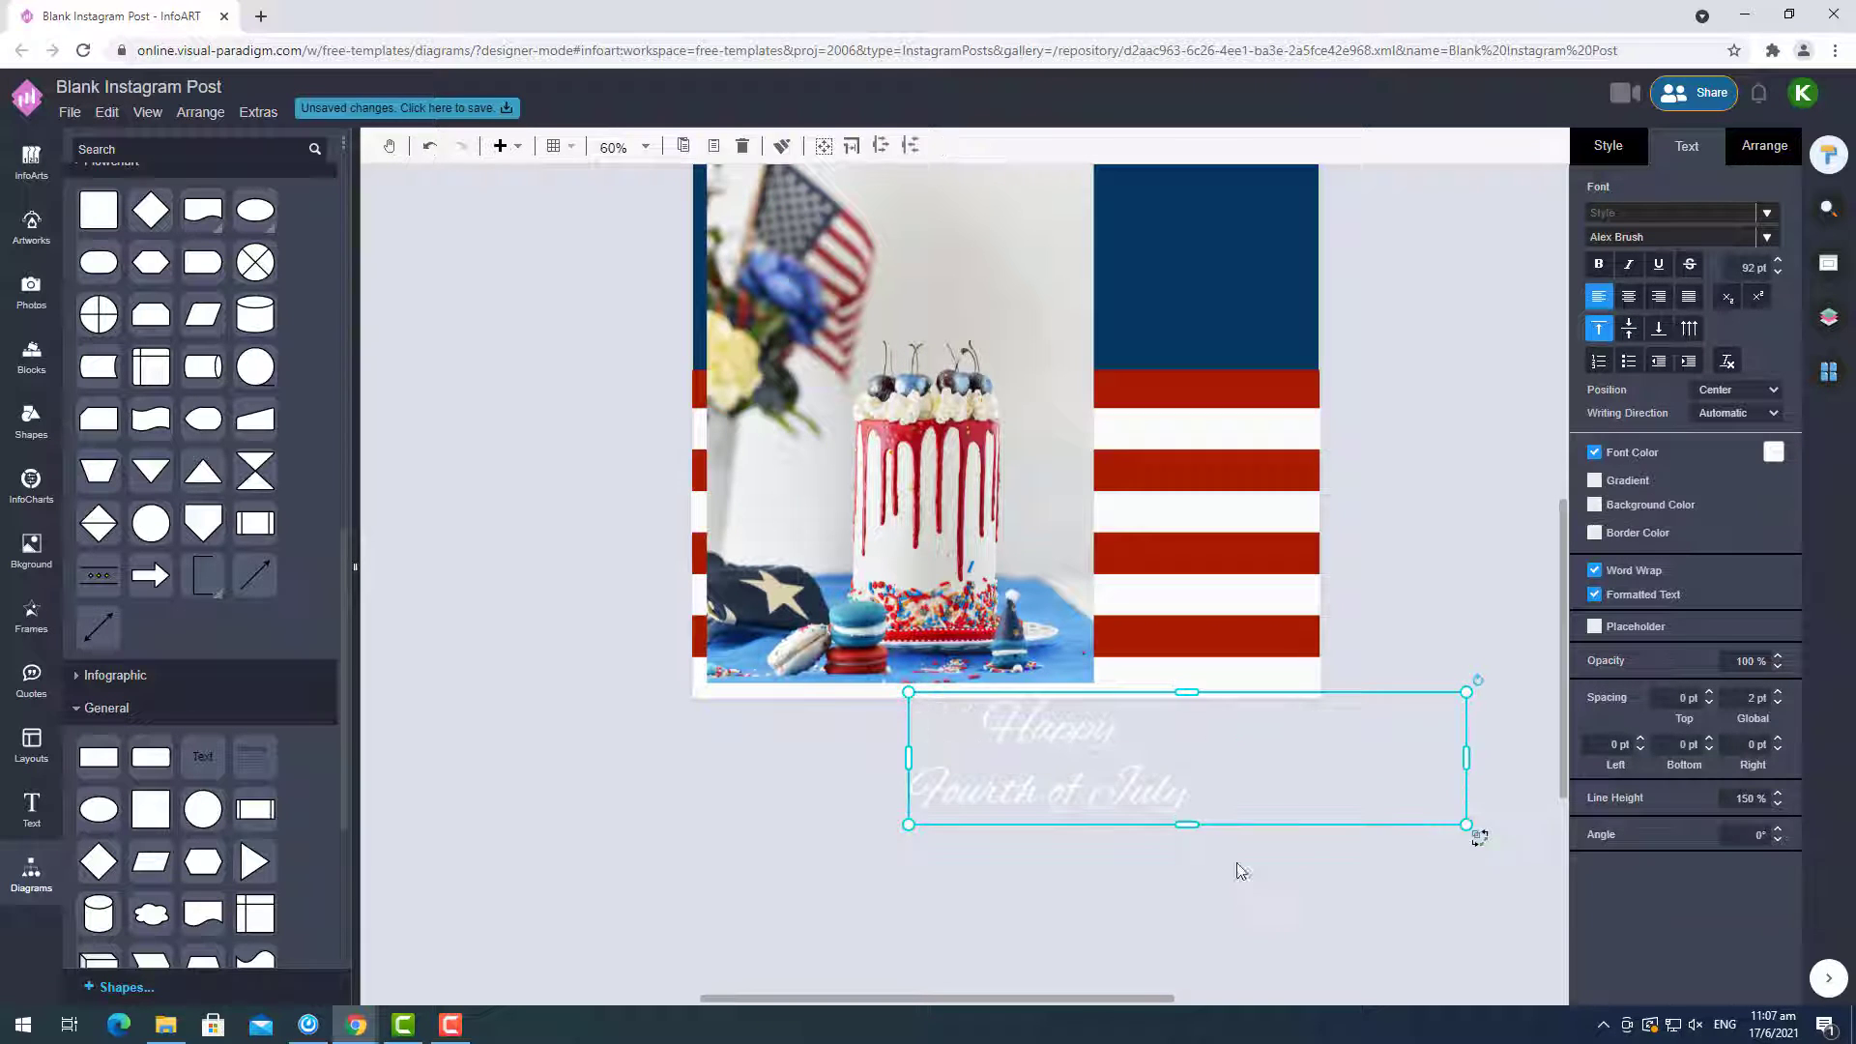
Move the greeting into the blue area below the star and scale it down to about 81 pt.
drag(1264, 794, 1027, 578)
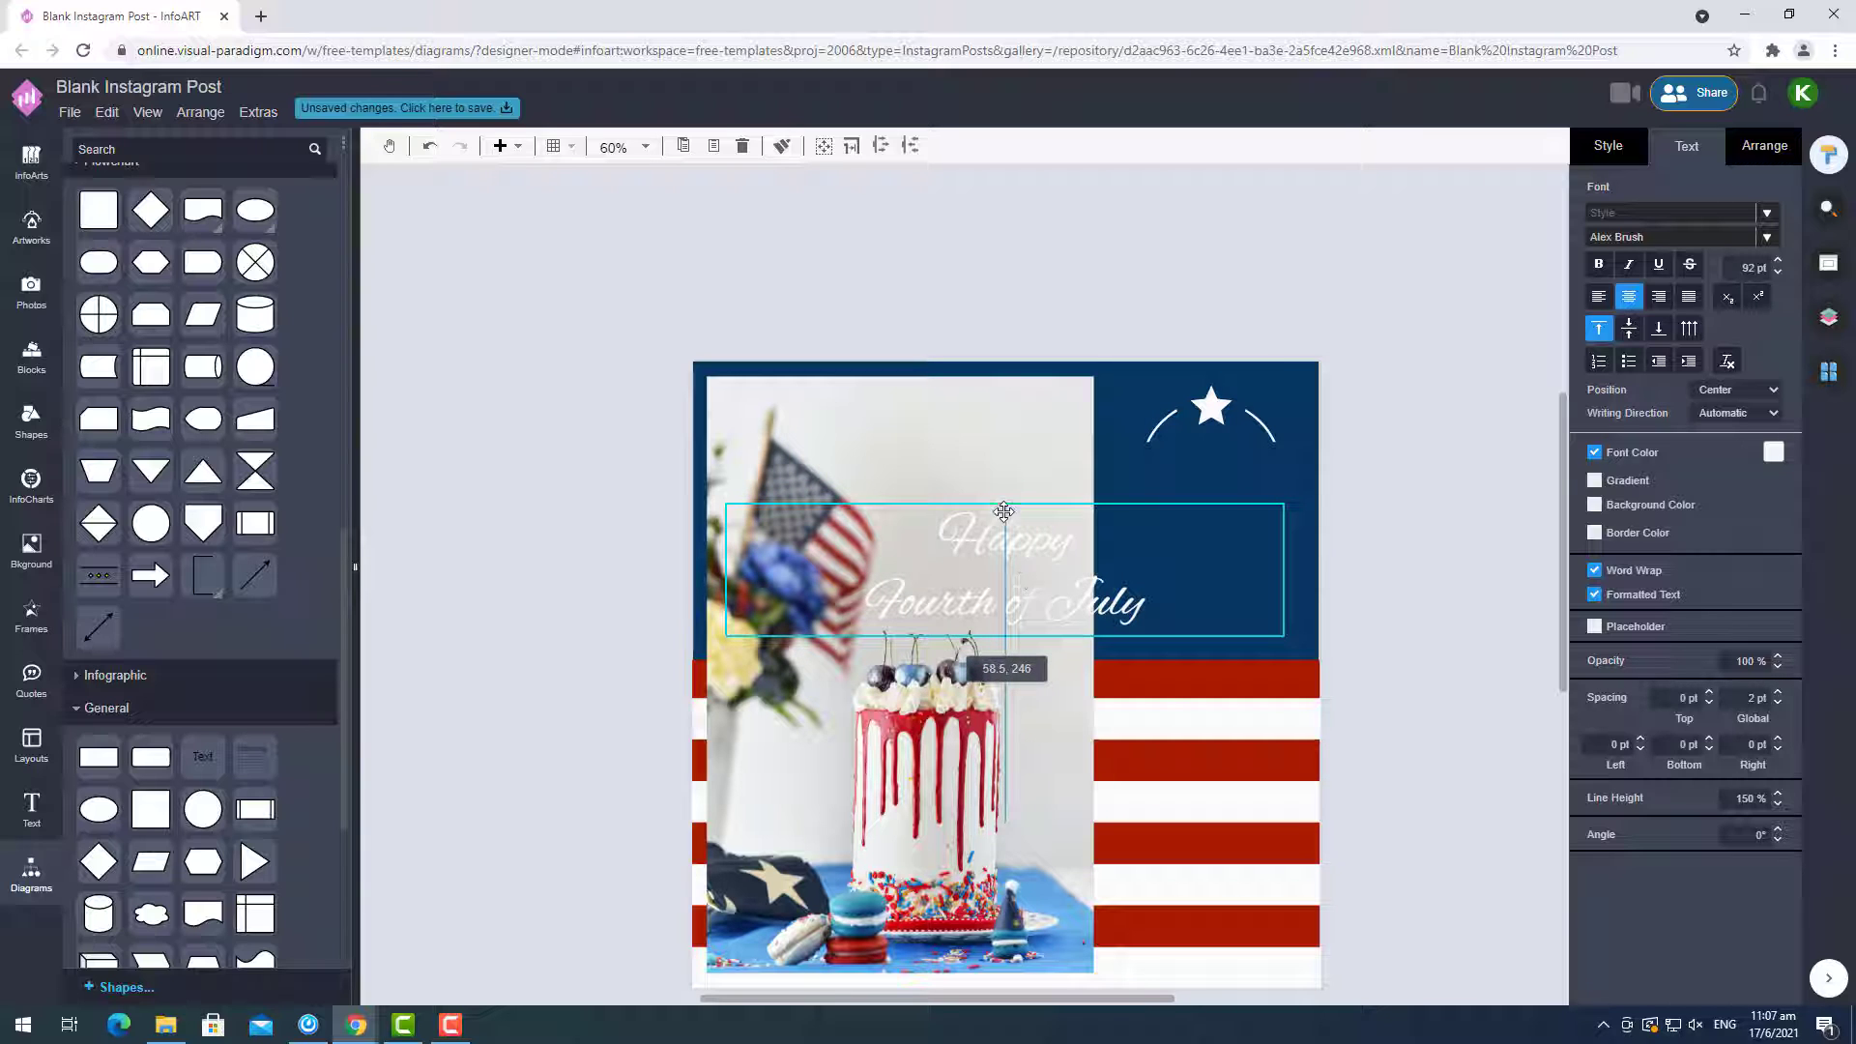
drag(1004, 512, 1209, 510)
drag(1474, 435, 1408, 468)
drag(1156, 534, 1197, 529)
Shrink the cake photo slightly and place it near the canvas's upper-left corner to make room for the greeting.
click(811, 483)
drag(1094, 376, 1064, 426)
drag(926, 511, 934, 470)
drag(932, 504, 928, 365)
Center the greeting in the blue area beside the photo and align the star with its arcs directly above it.
drag(1228, 417, 1220, 418)
click(1222, 325)
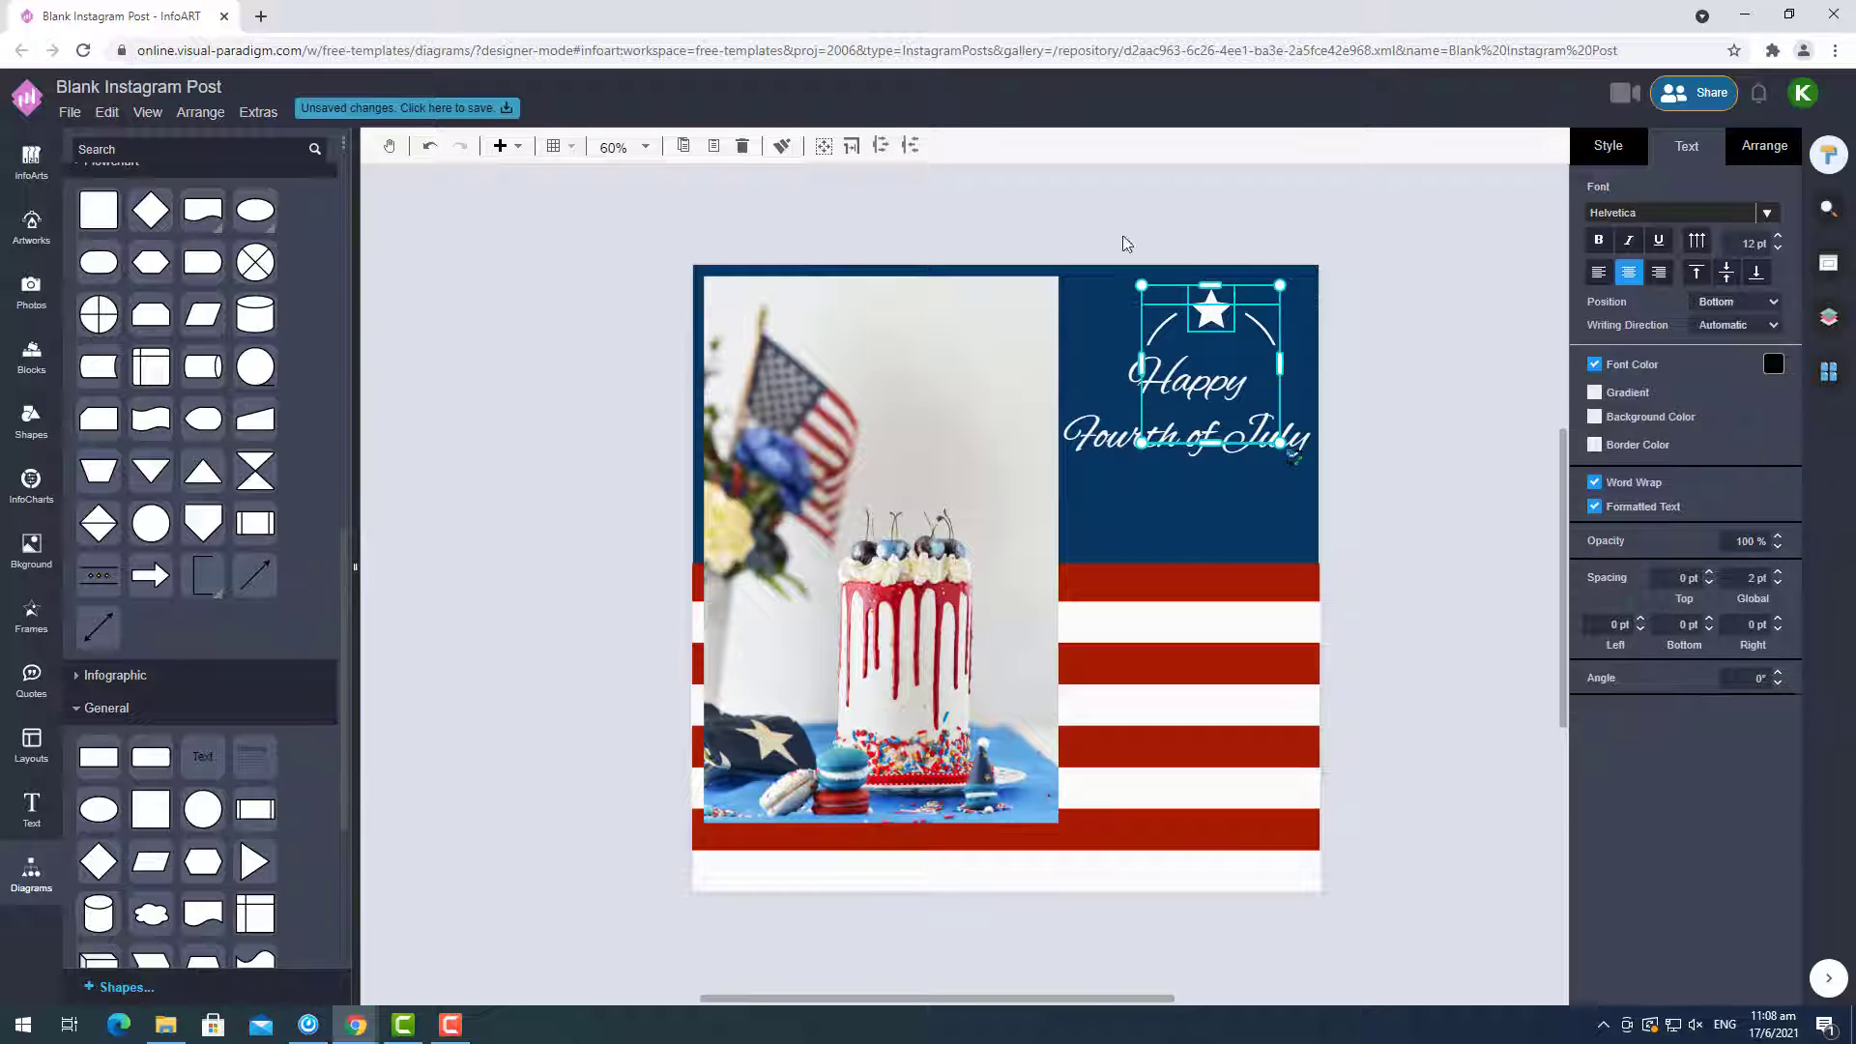
drag(1058, 230, 1367, 465)
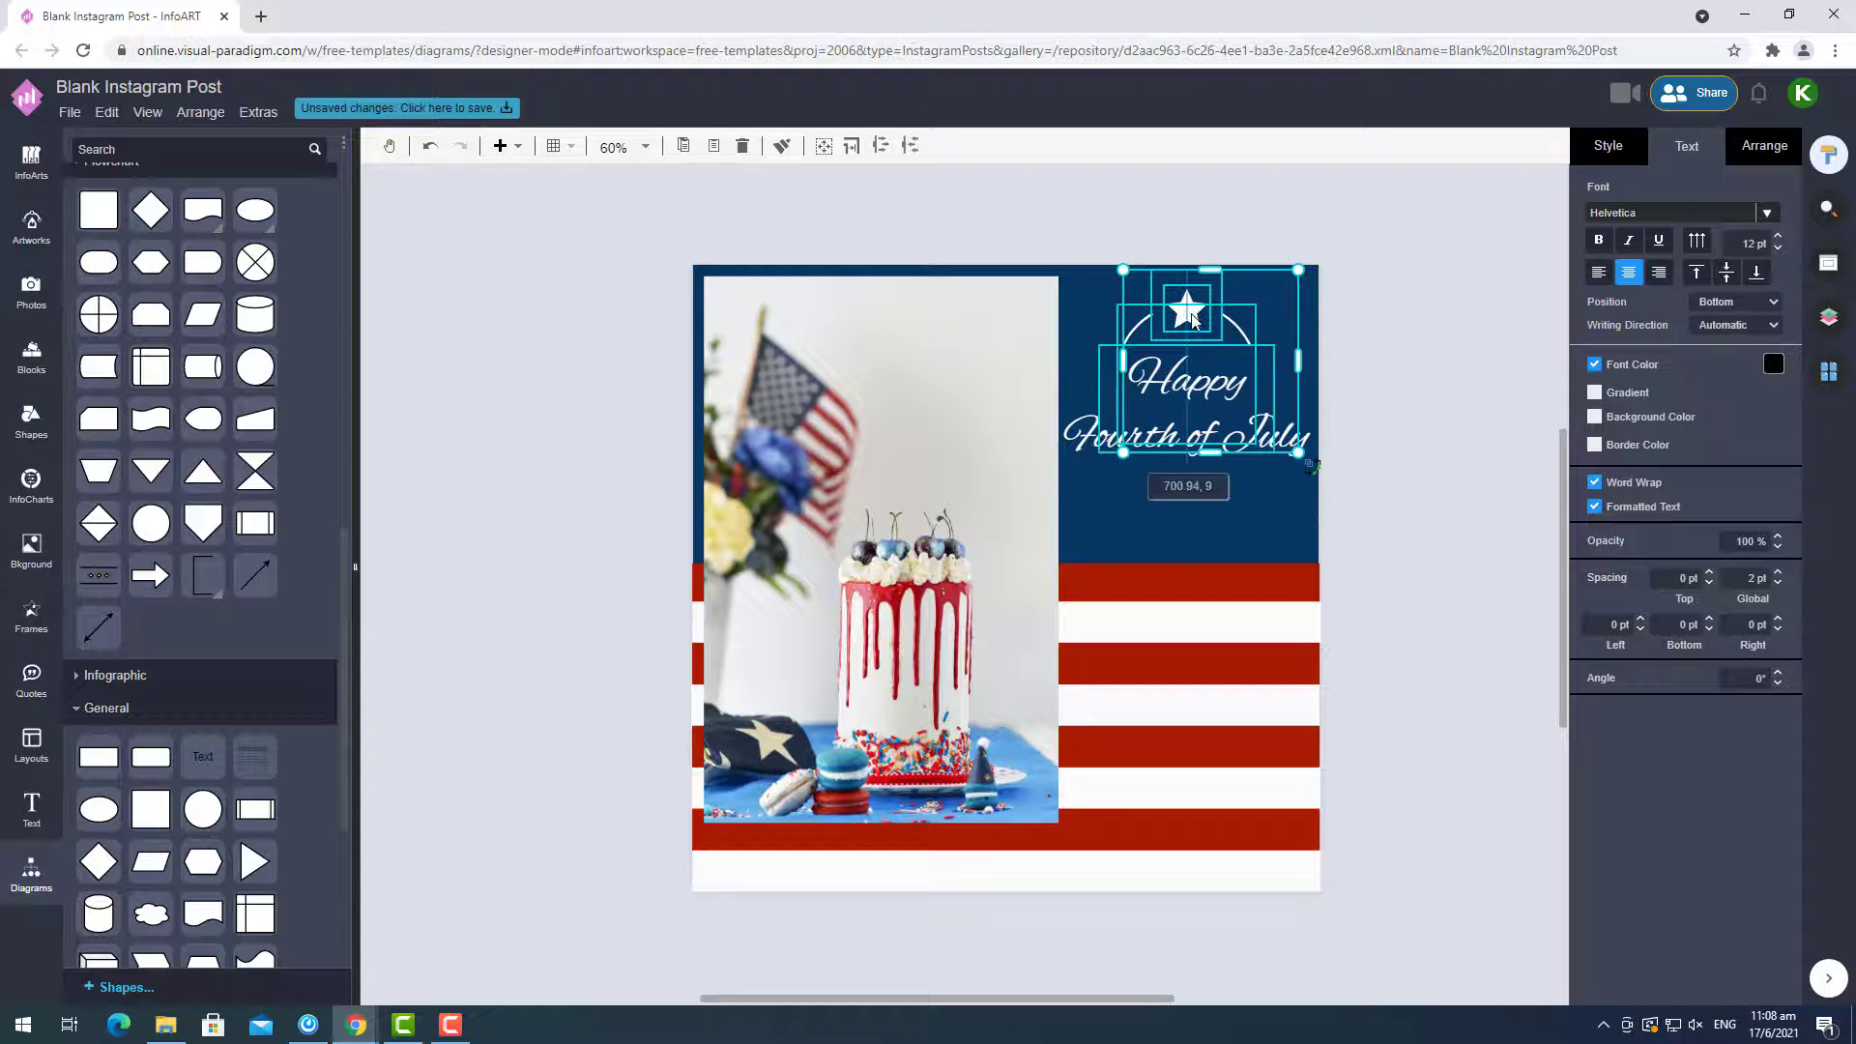
click(1396, 295)
Narrow the greeting's text box slightly and realign it under the star.
click(1311, 441)
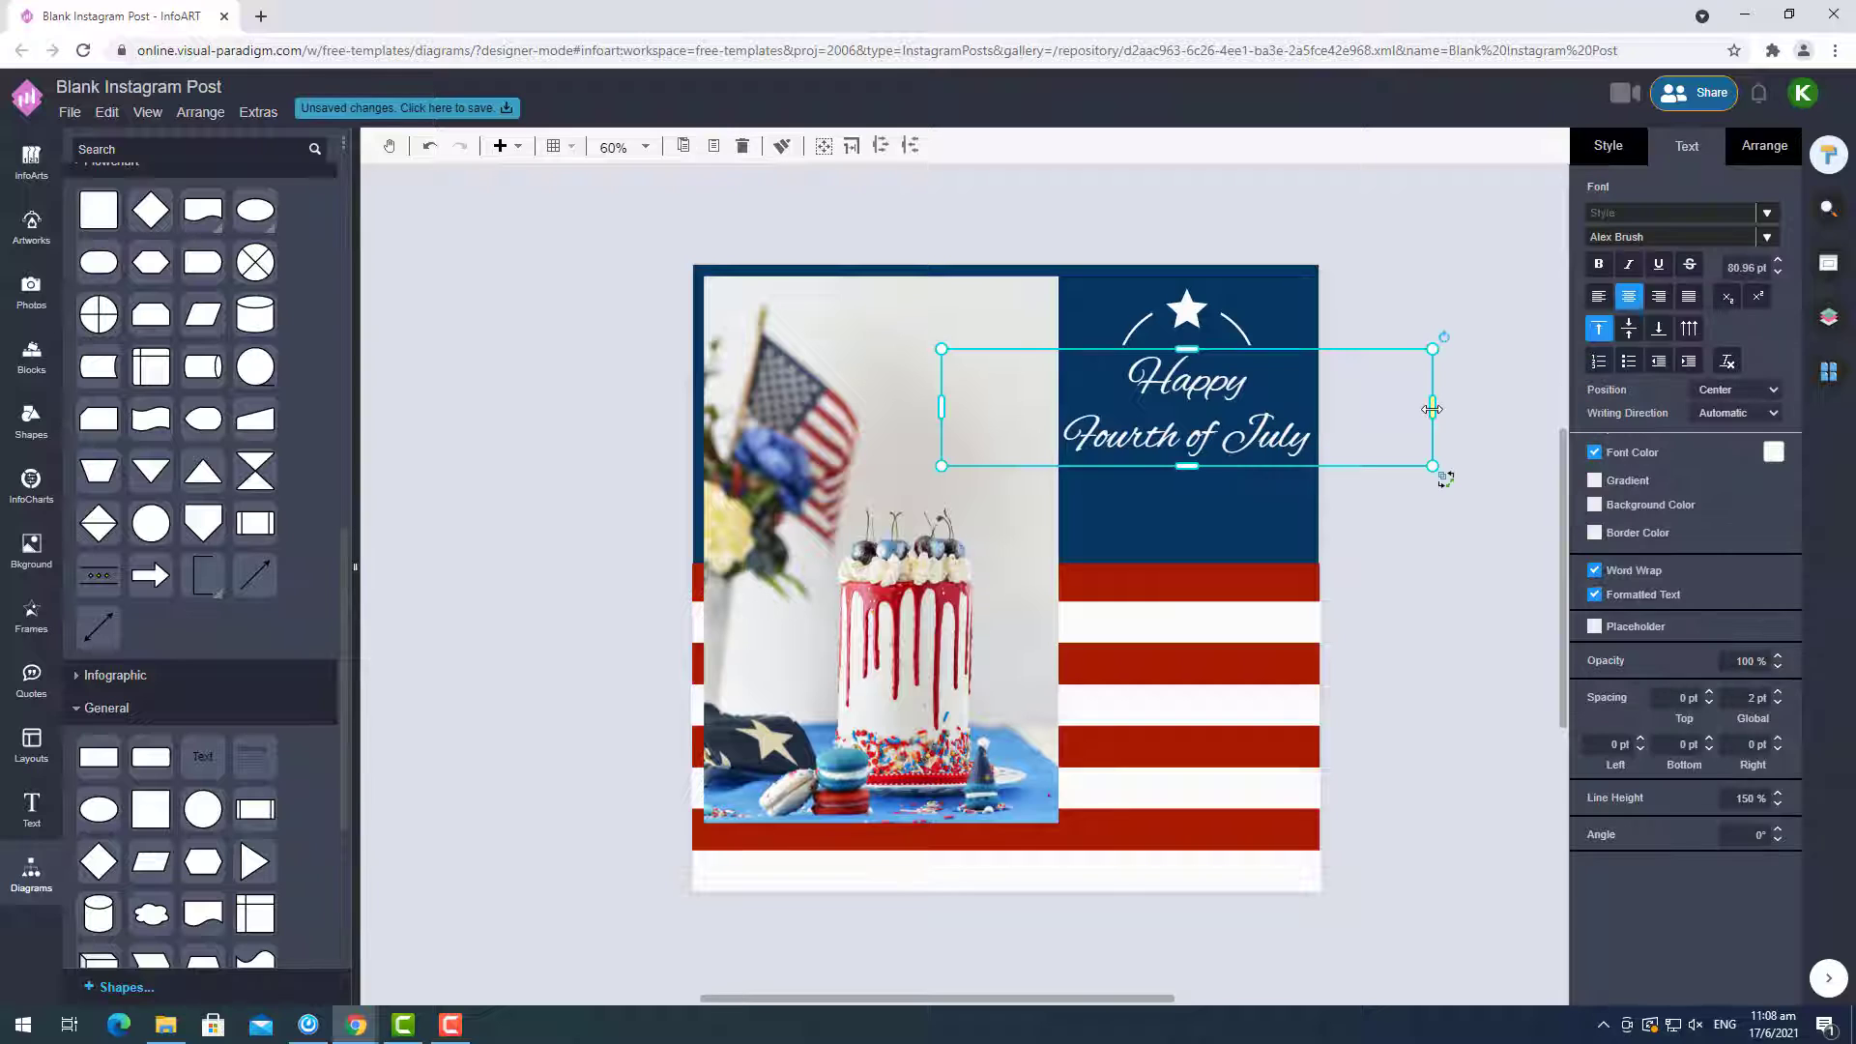
drag(1432, 409, 1422, 409)
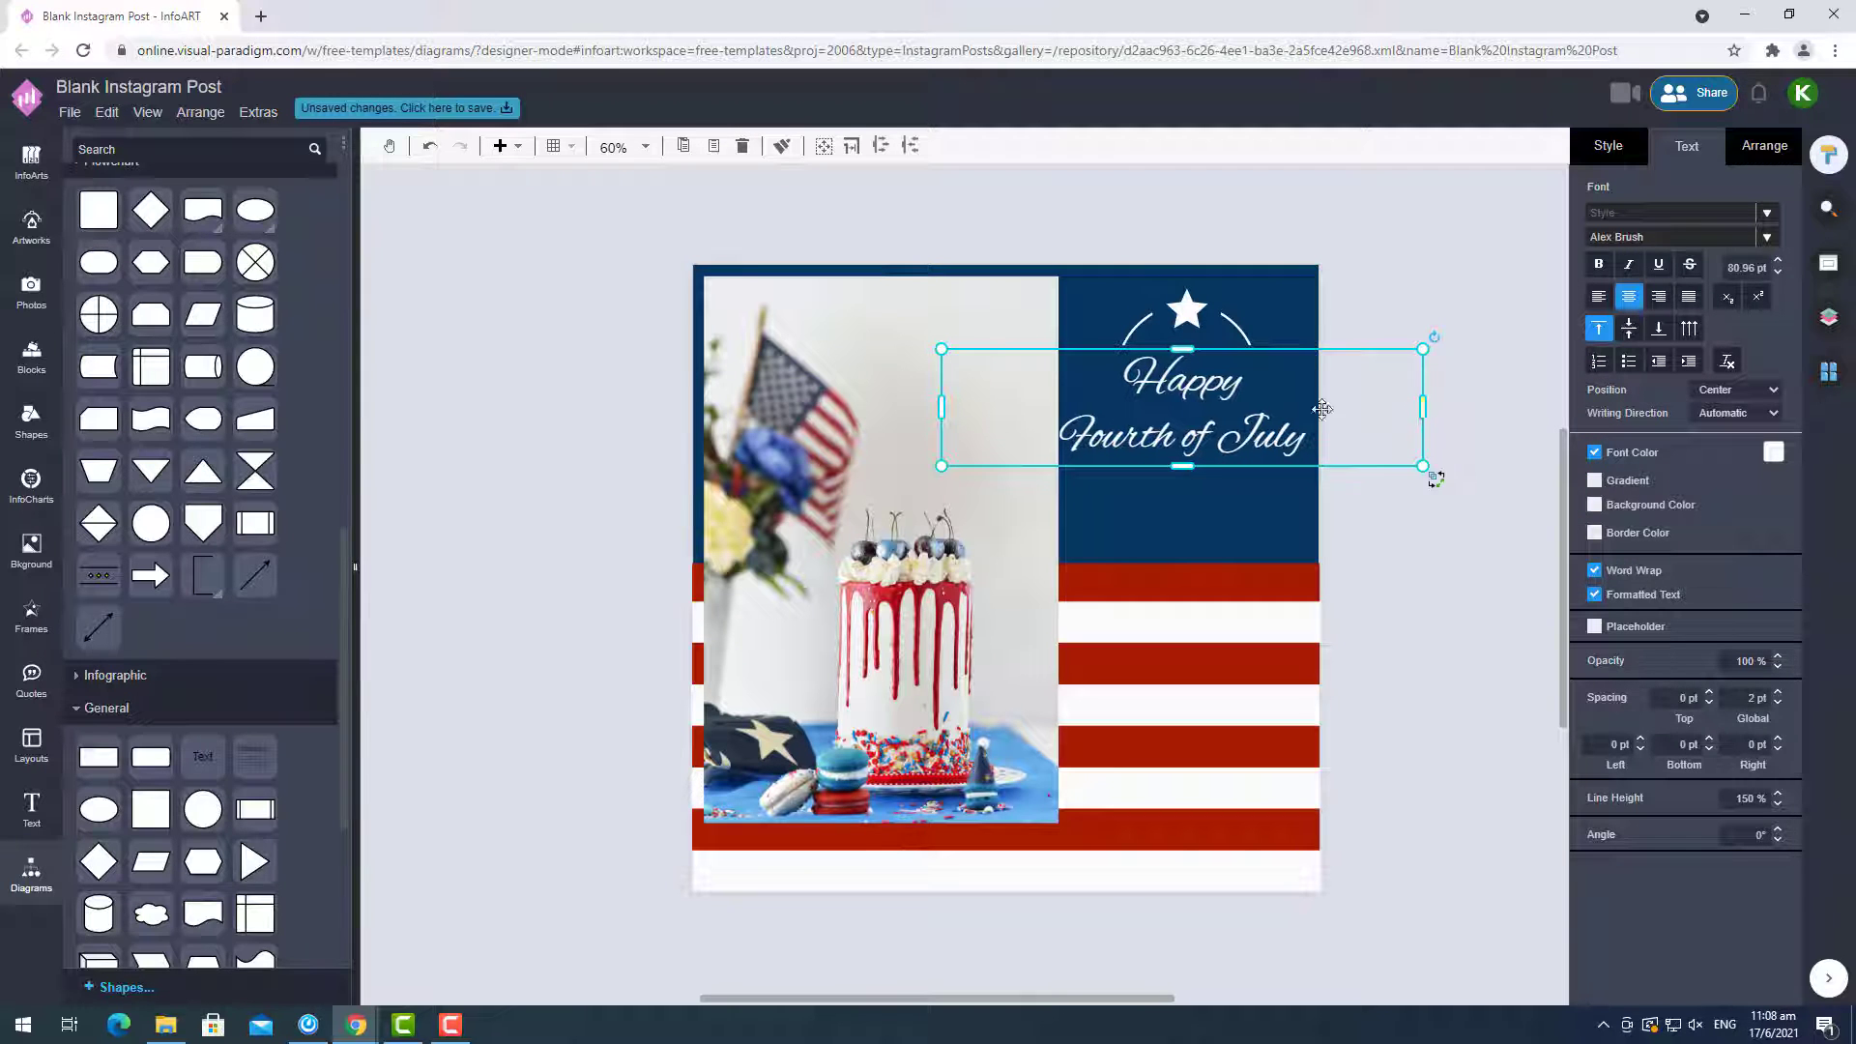
drag(1232, 414, 1236, 414)
double_click(1237, 413)
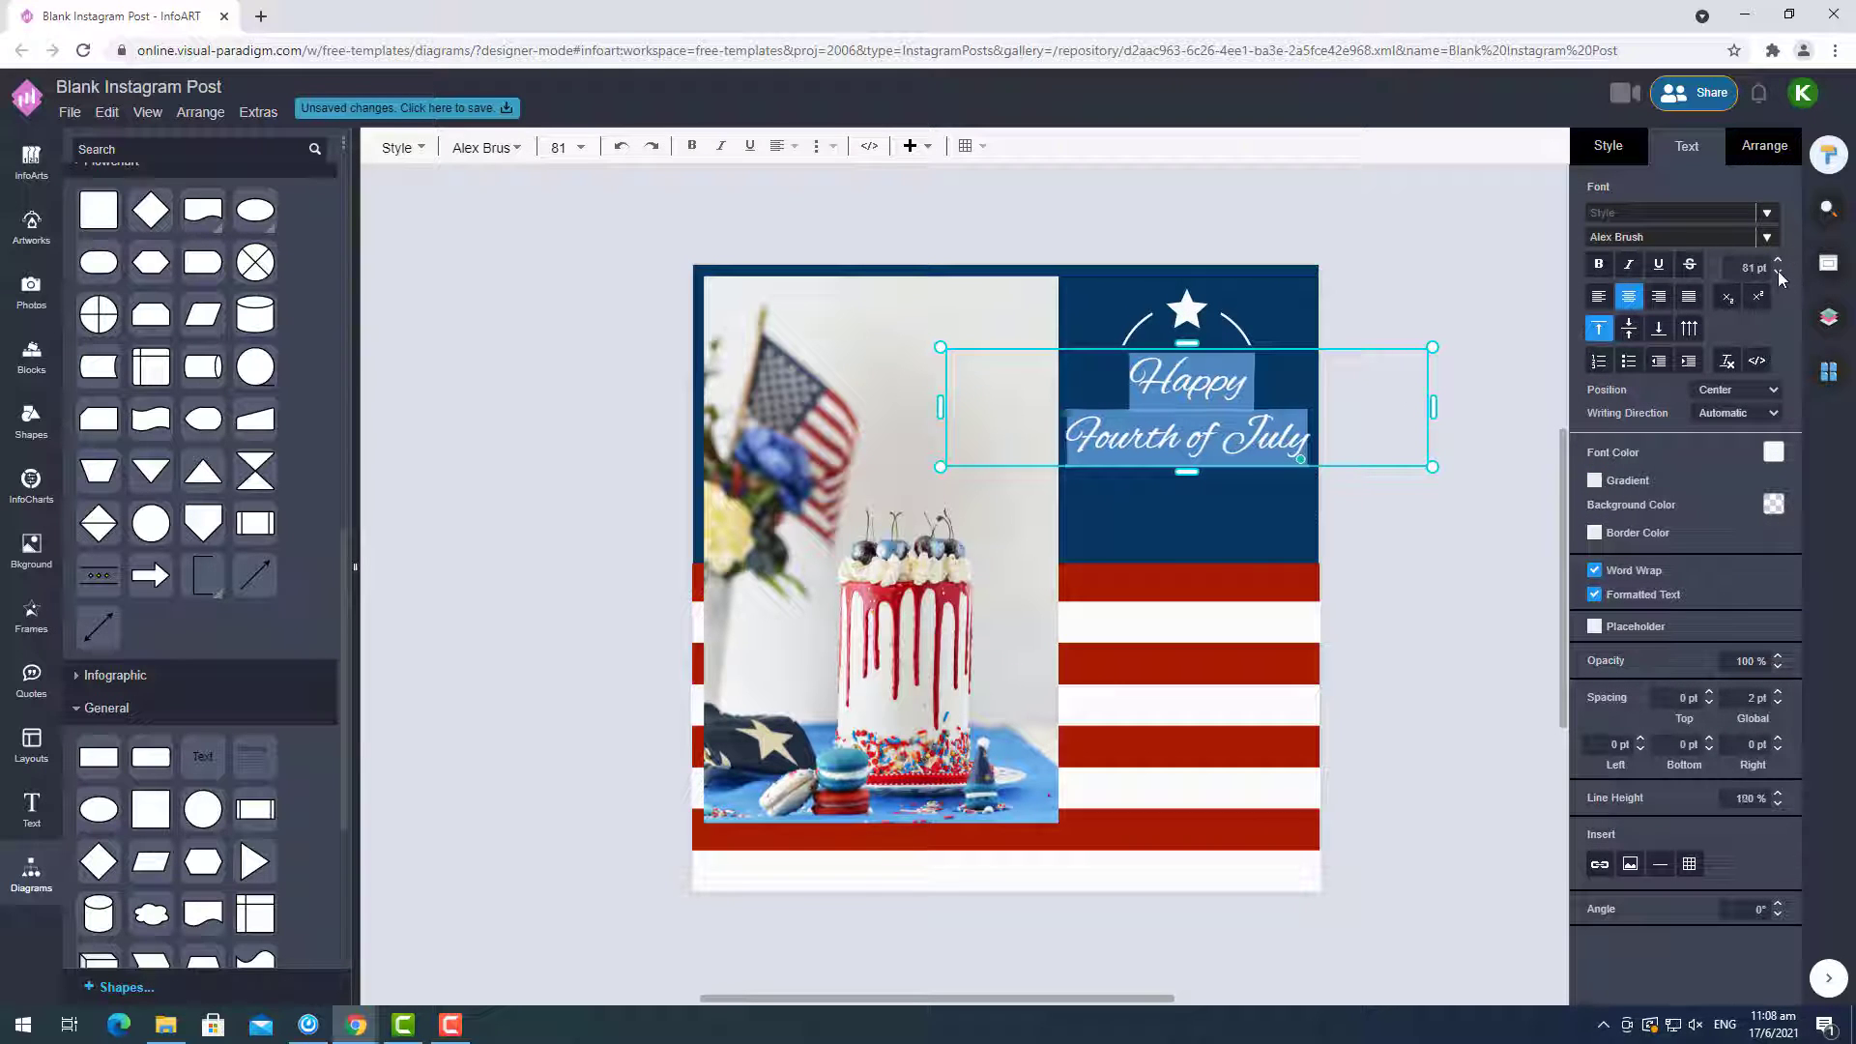
key(Escape)
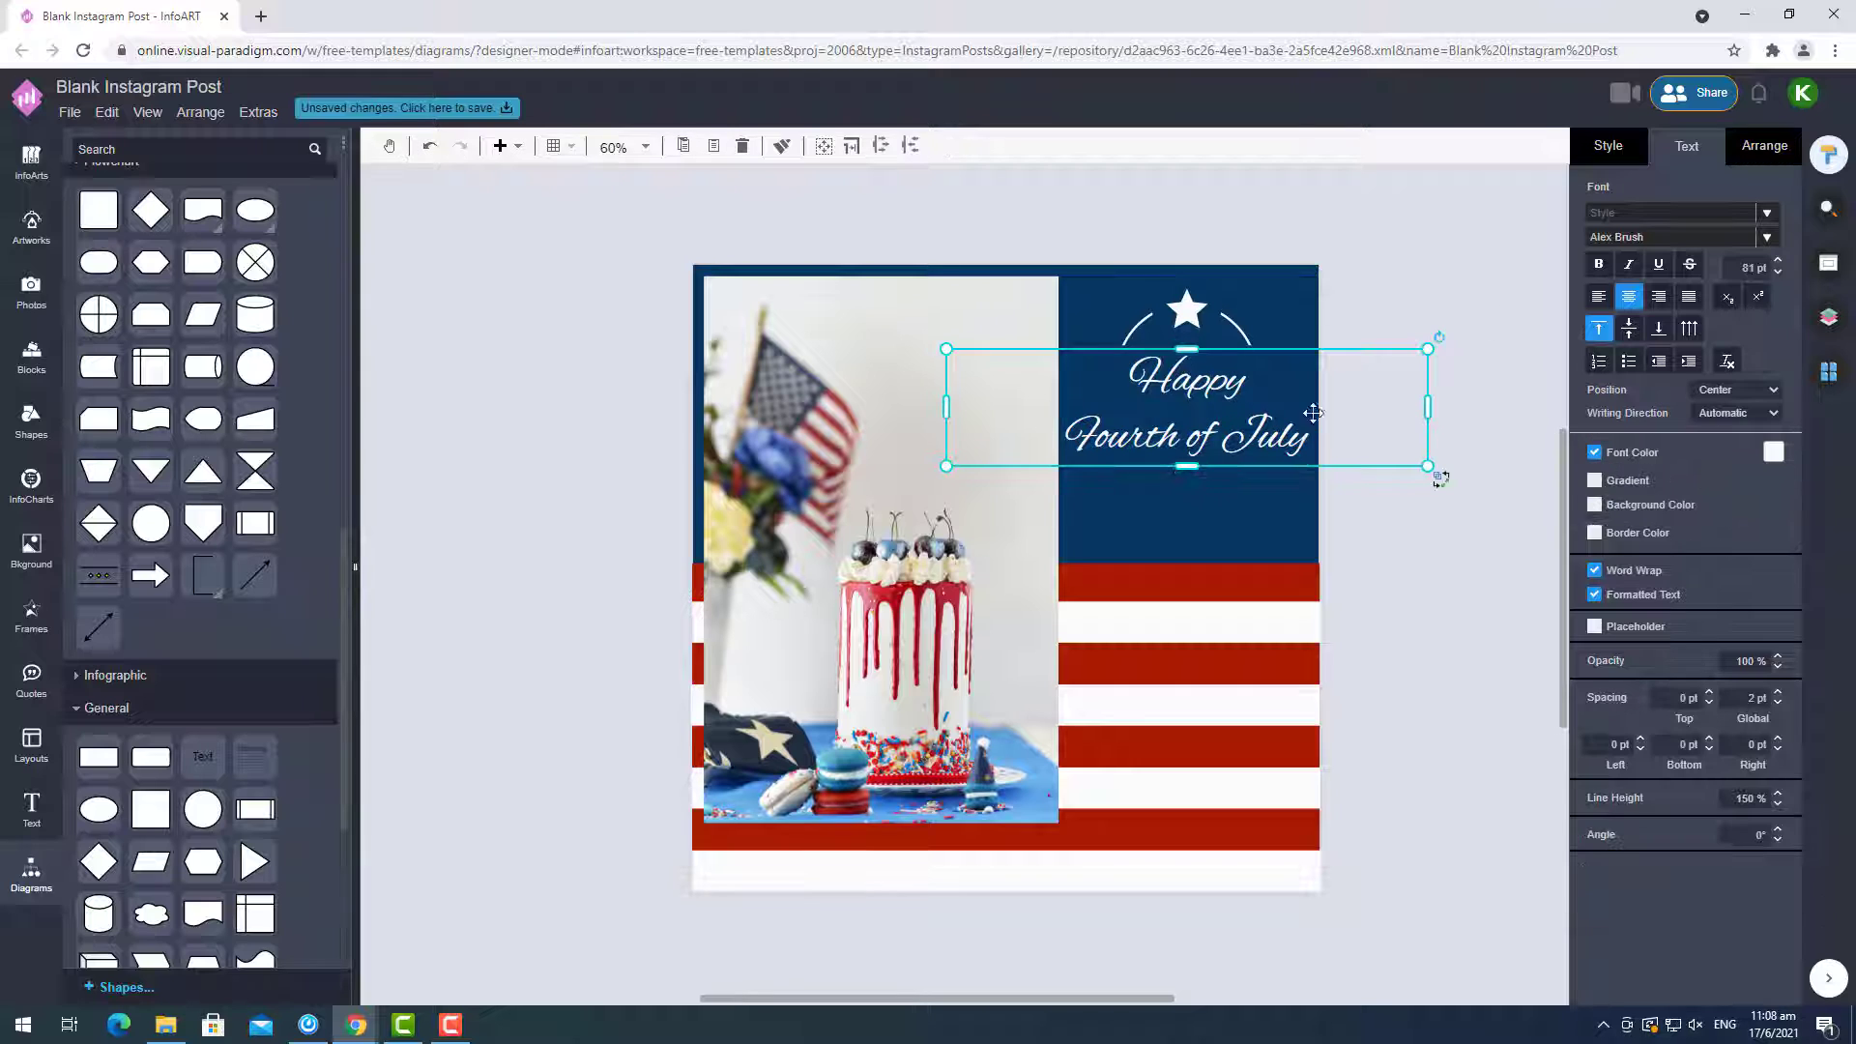
click(1470, 268)
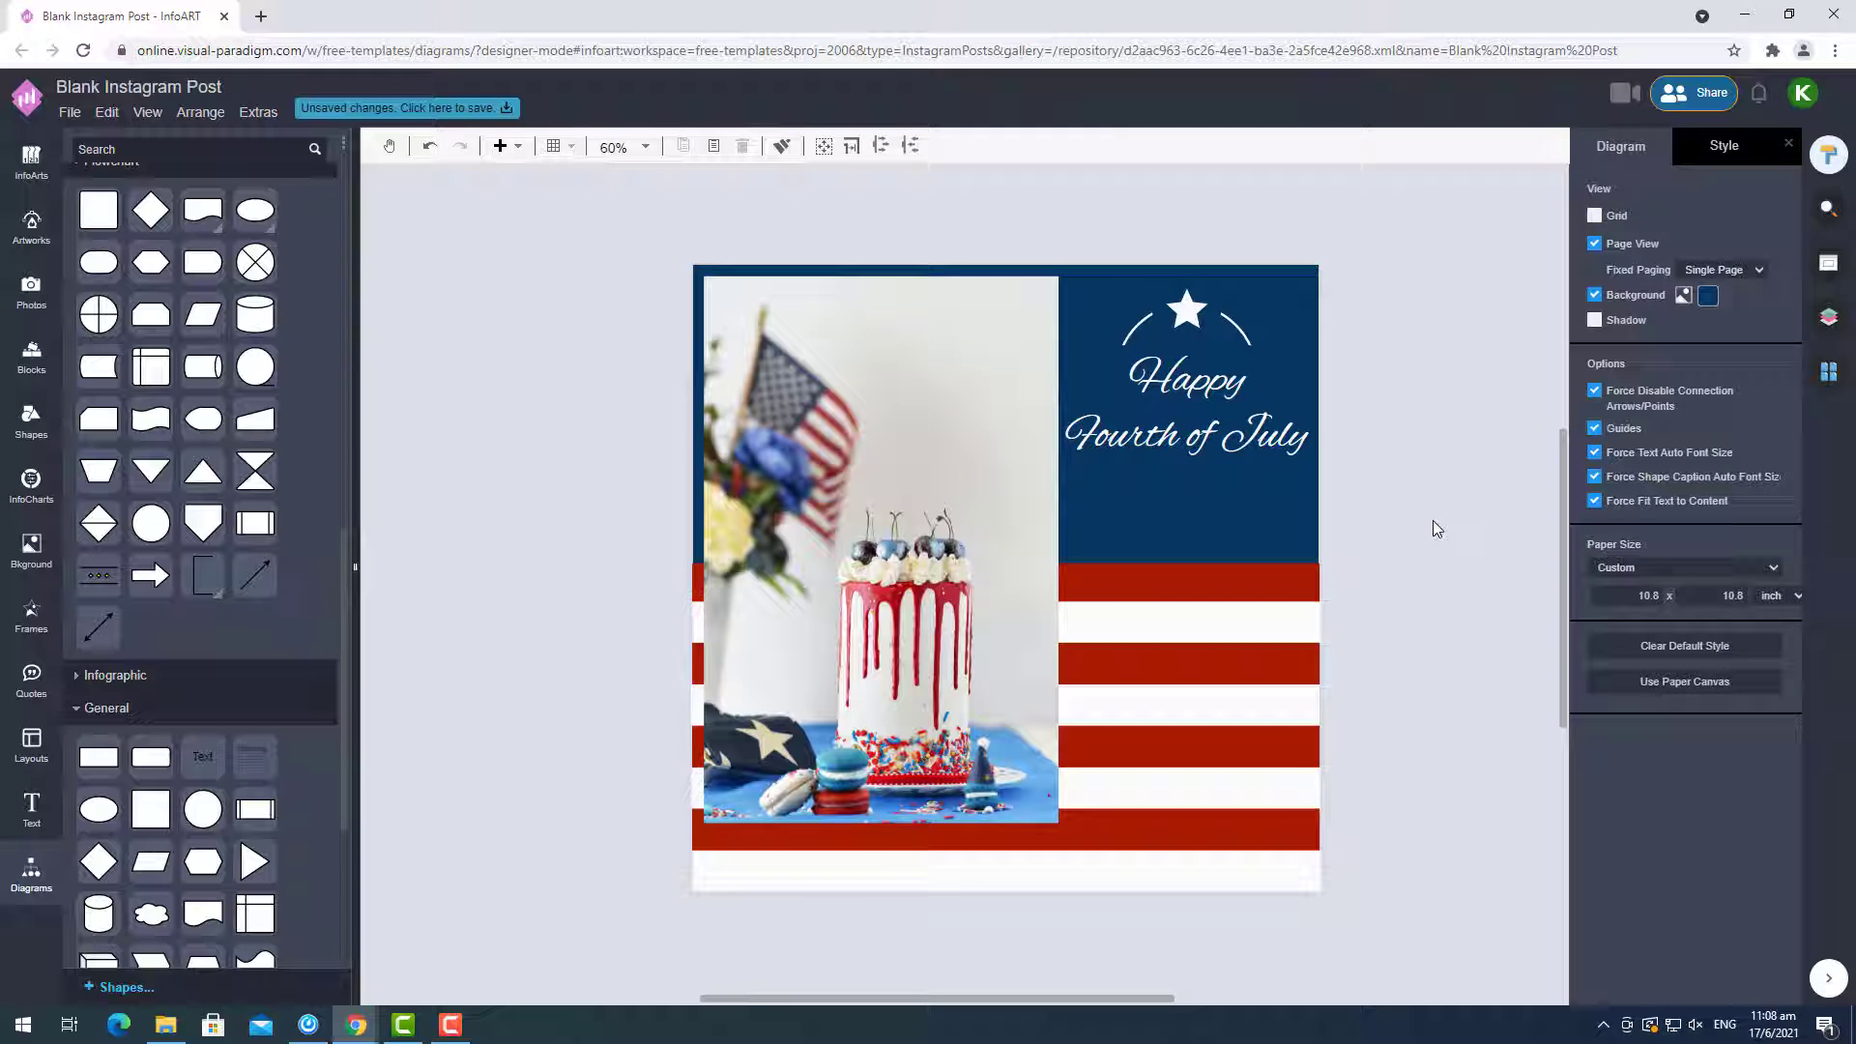
Change the fill of all four white stripes to a slightly greyer off-white.
click(1317, 619)
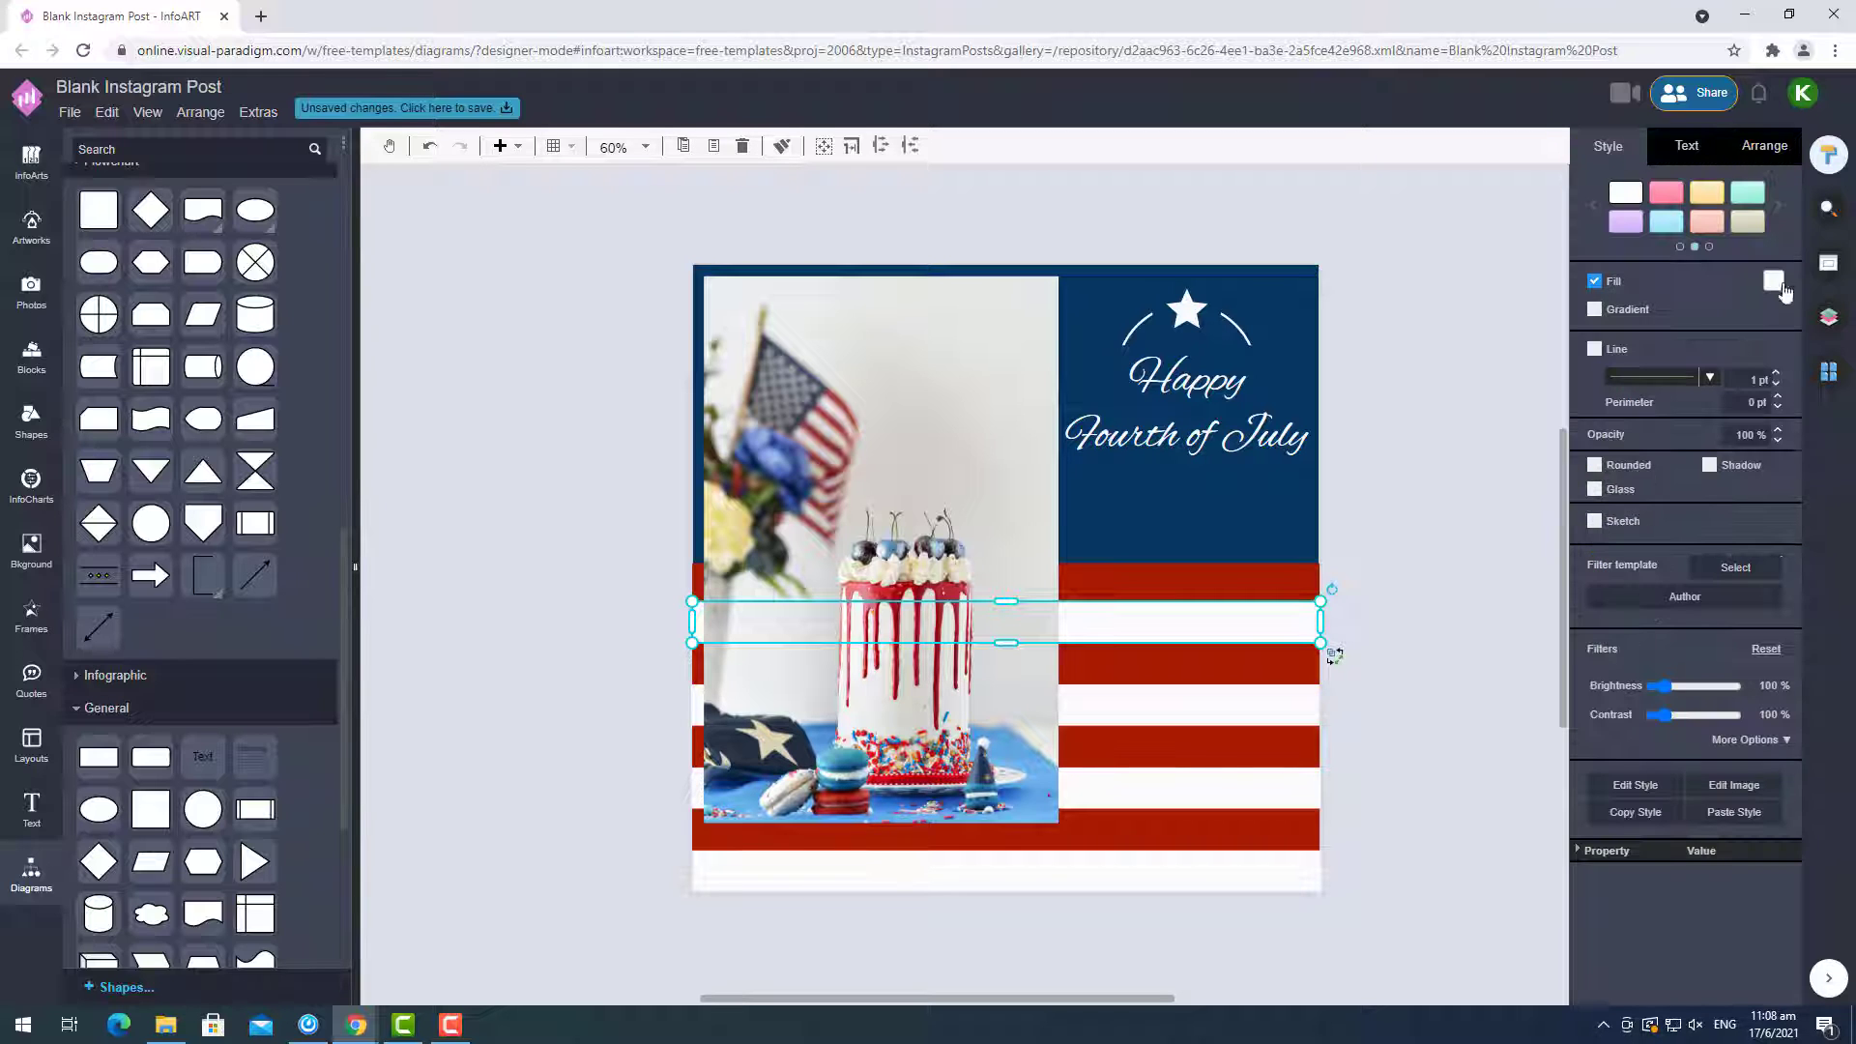
click(1774, 282)
click(1817, 509)
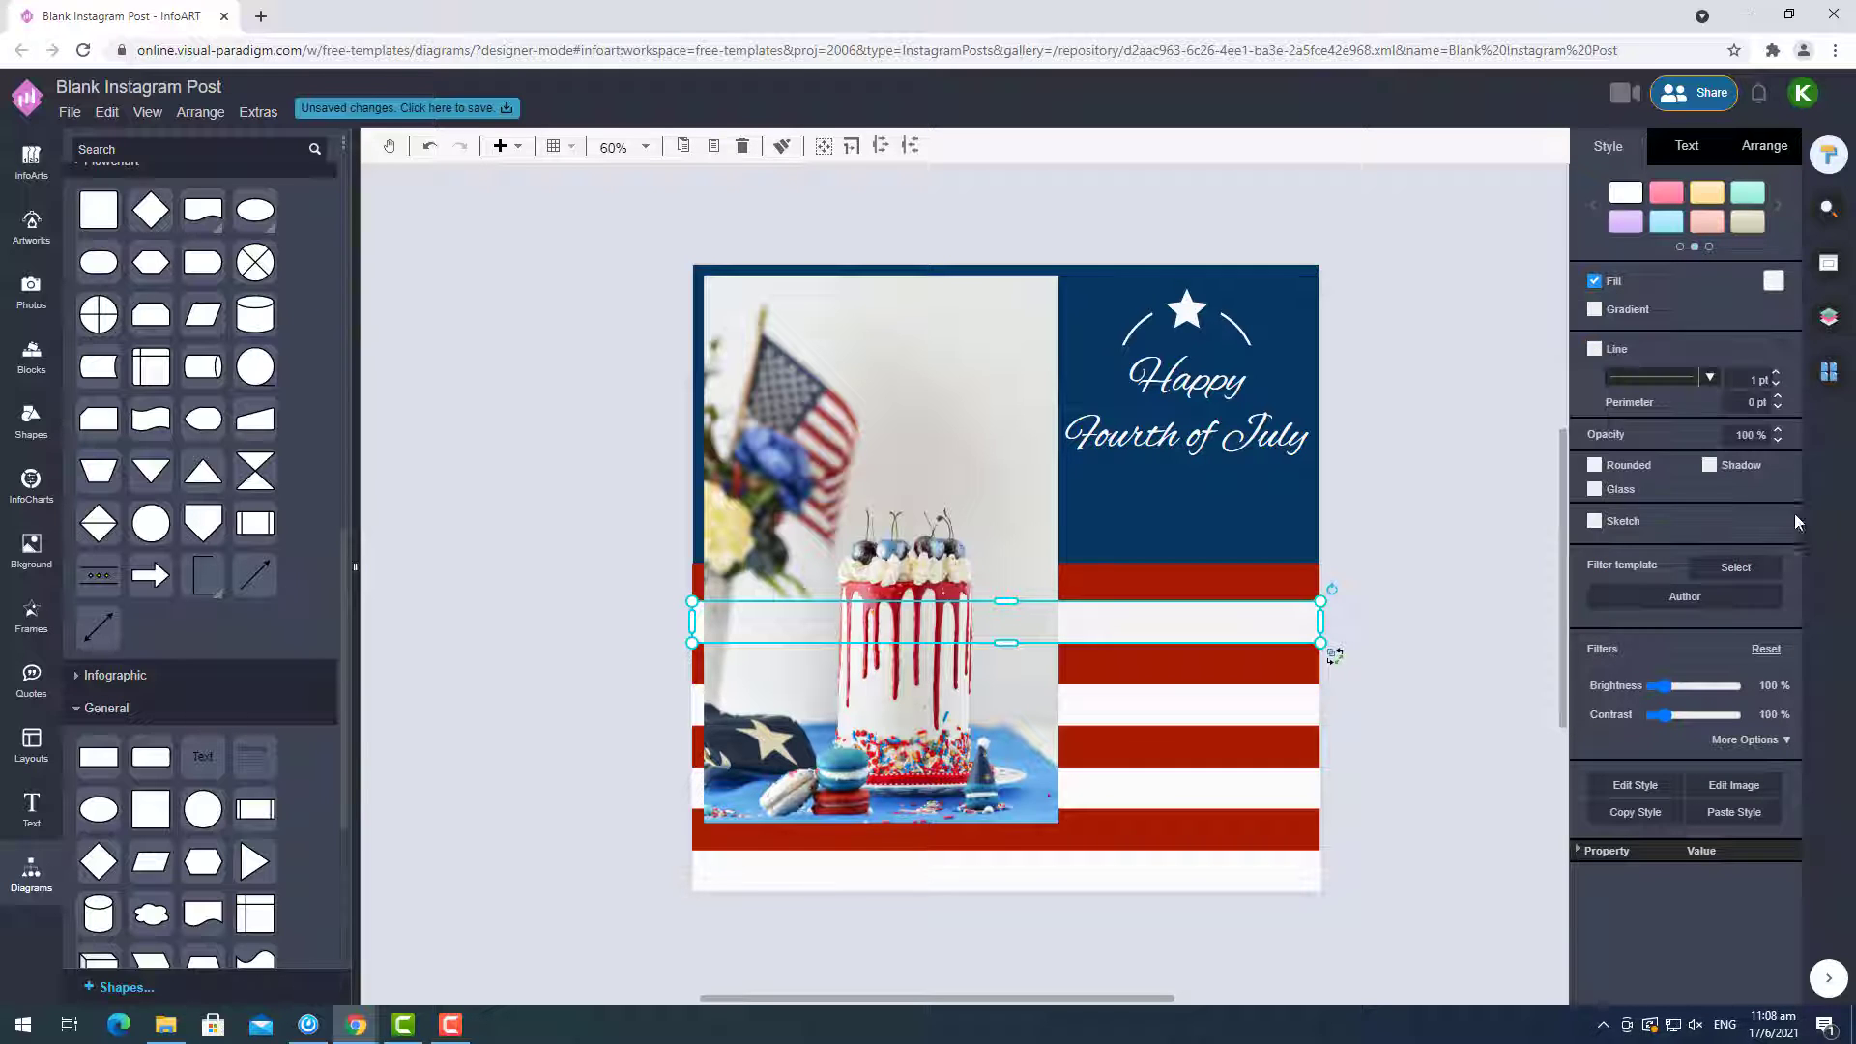
click(1293, 698)
click(1774, 282)
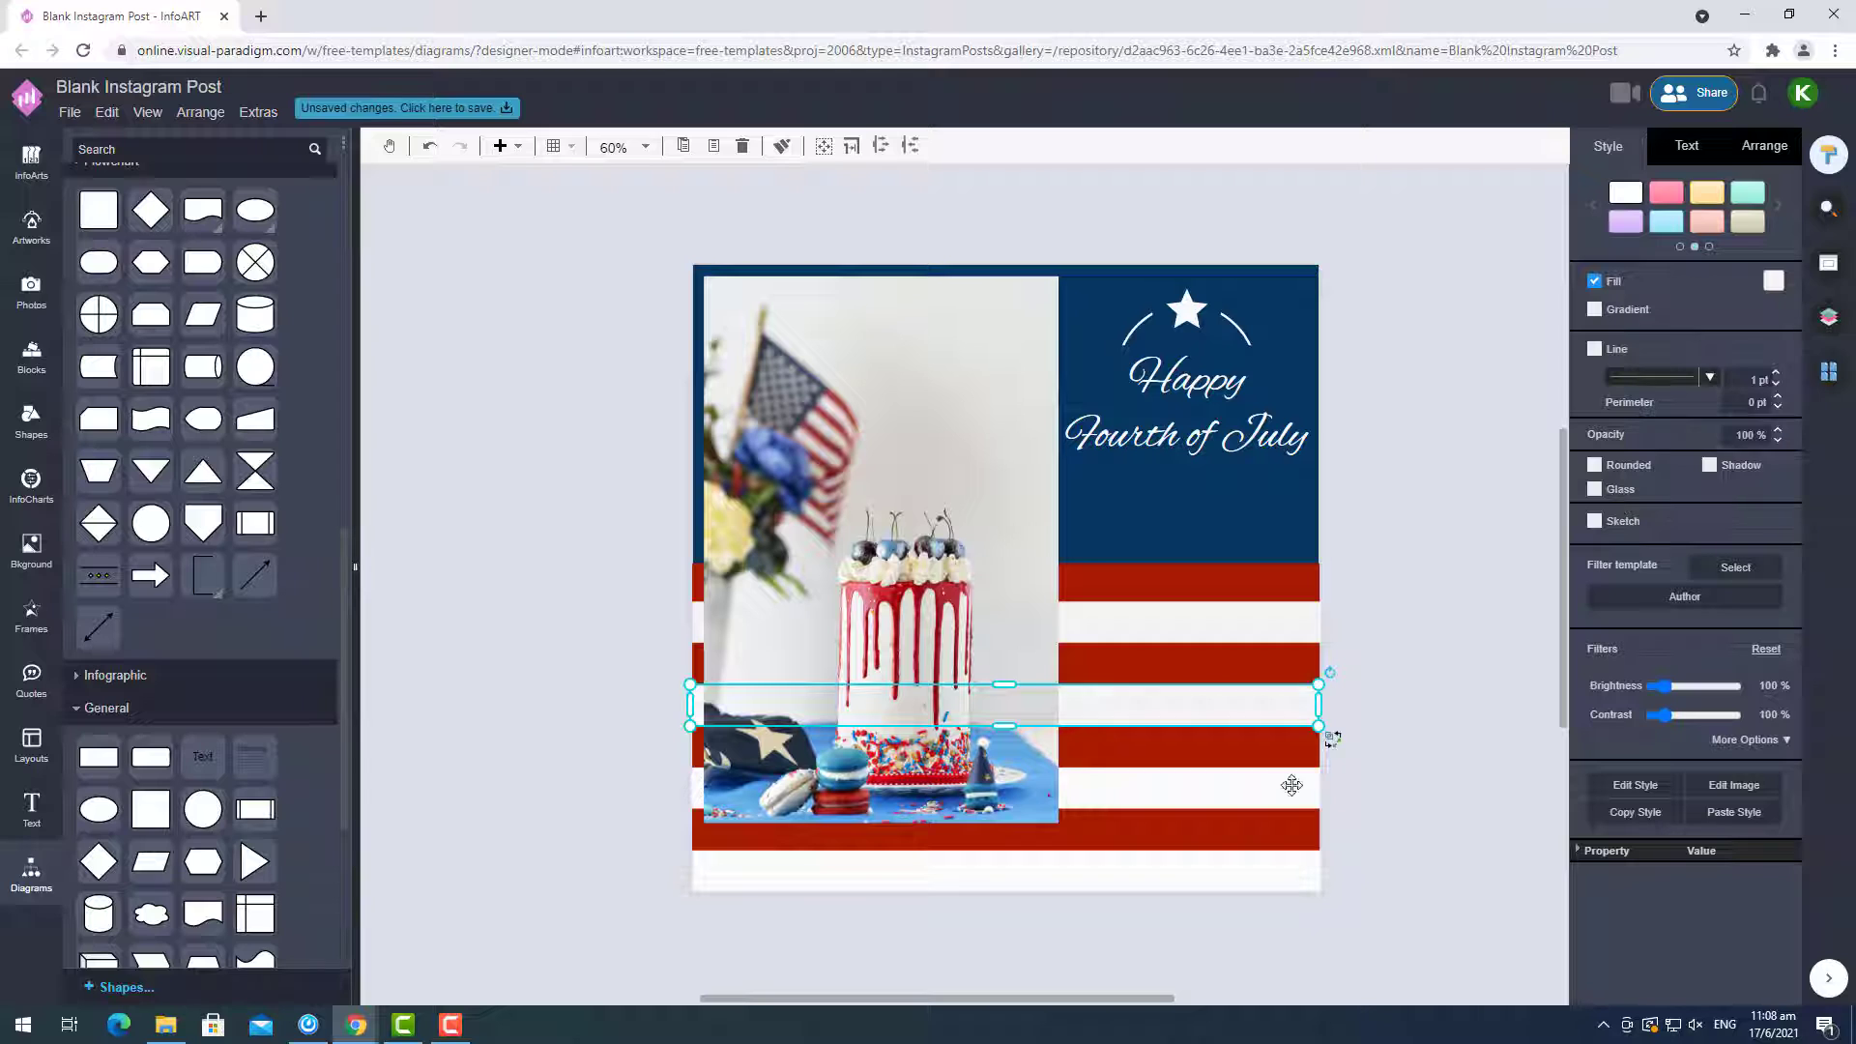
click(1296, 785)
click(1257, 876)
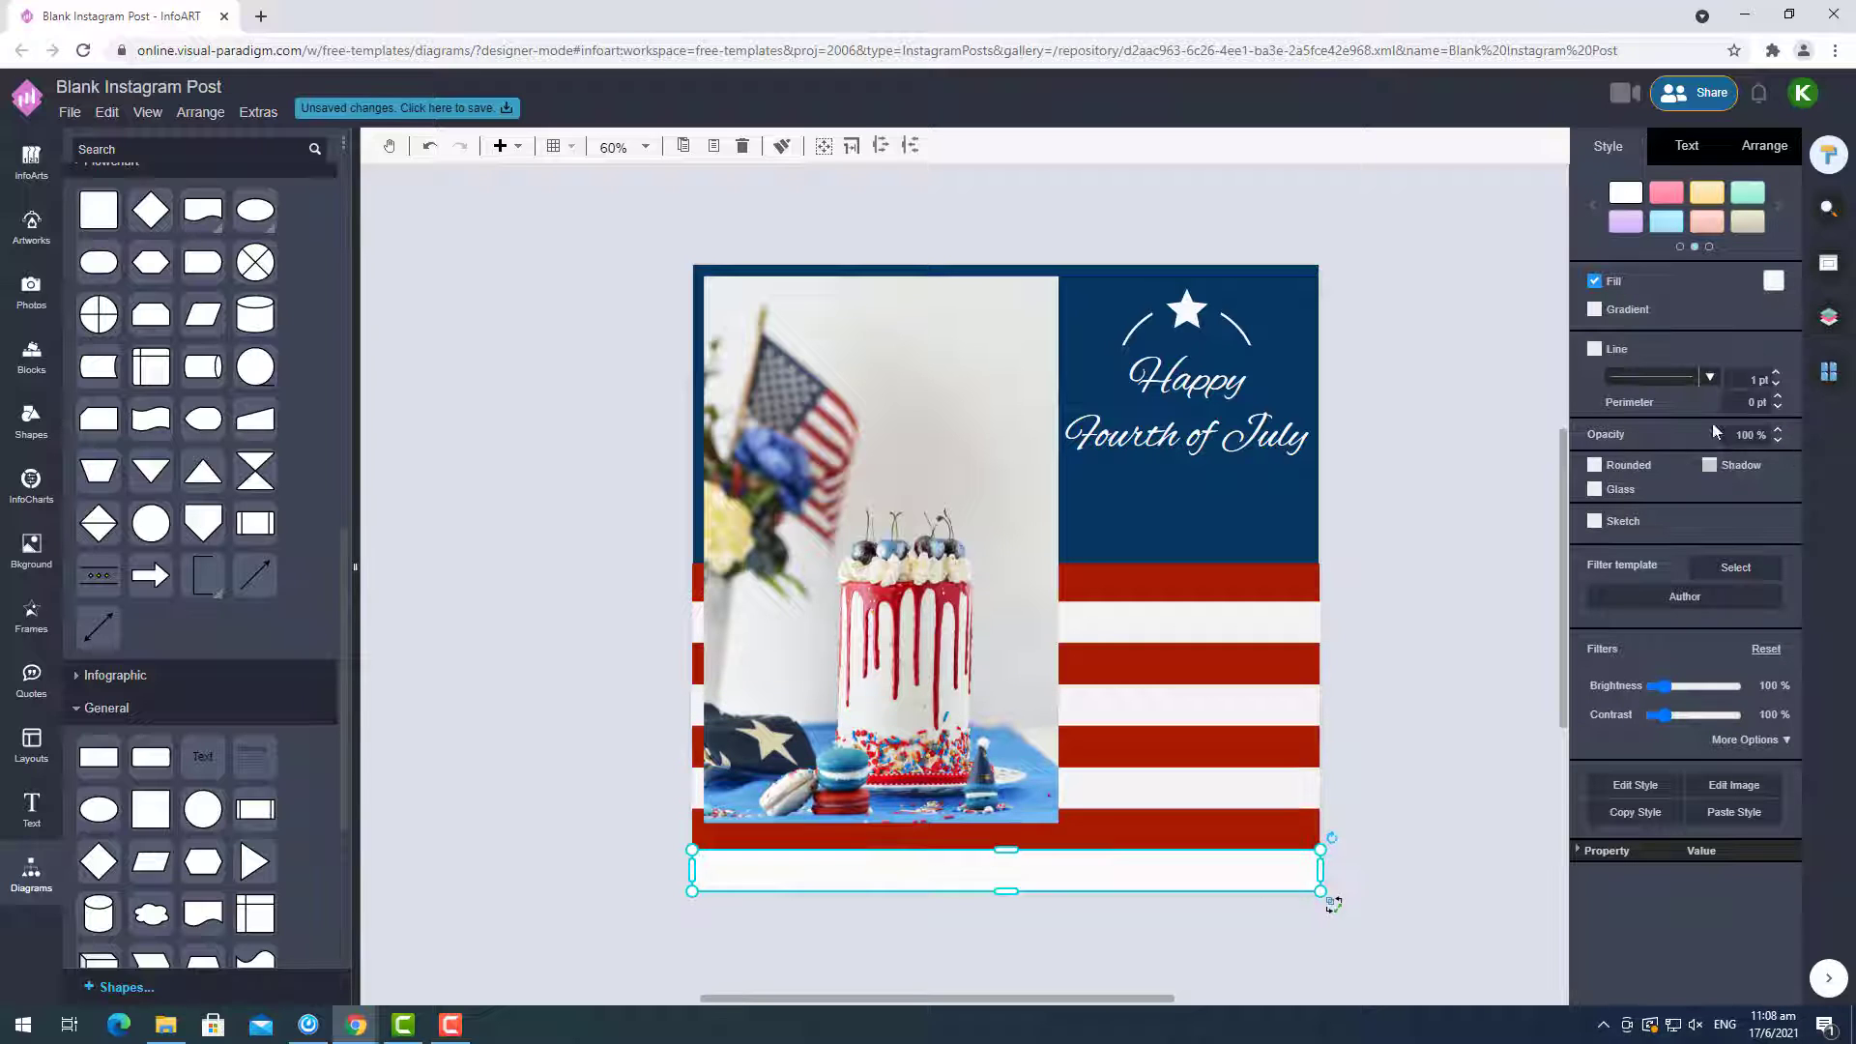
click(1774, 282)
click(1421, 565)
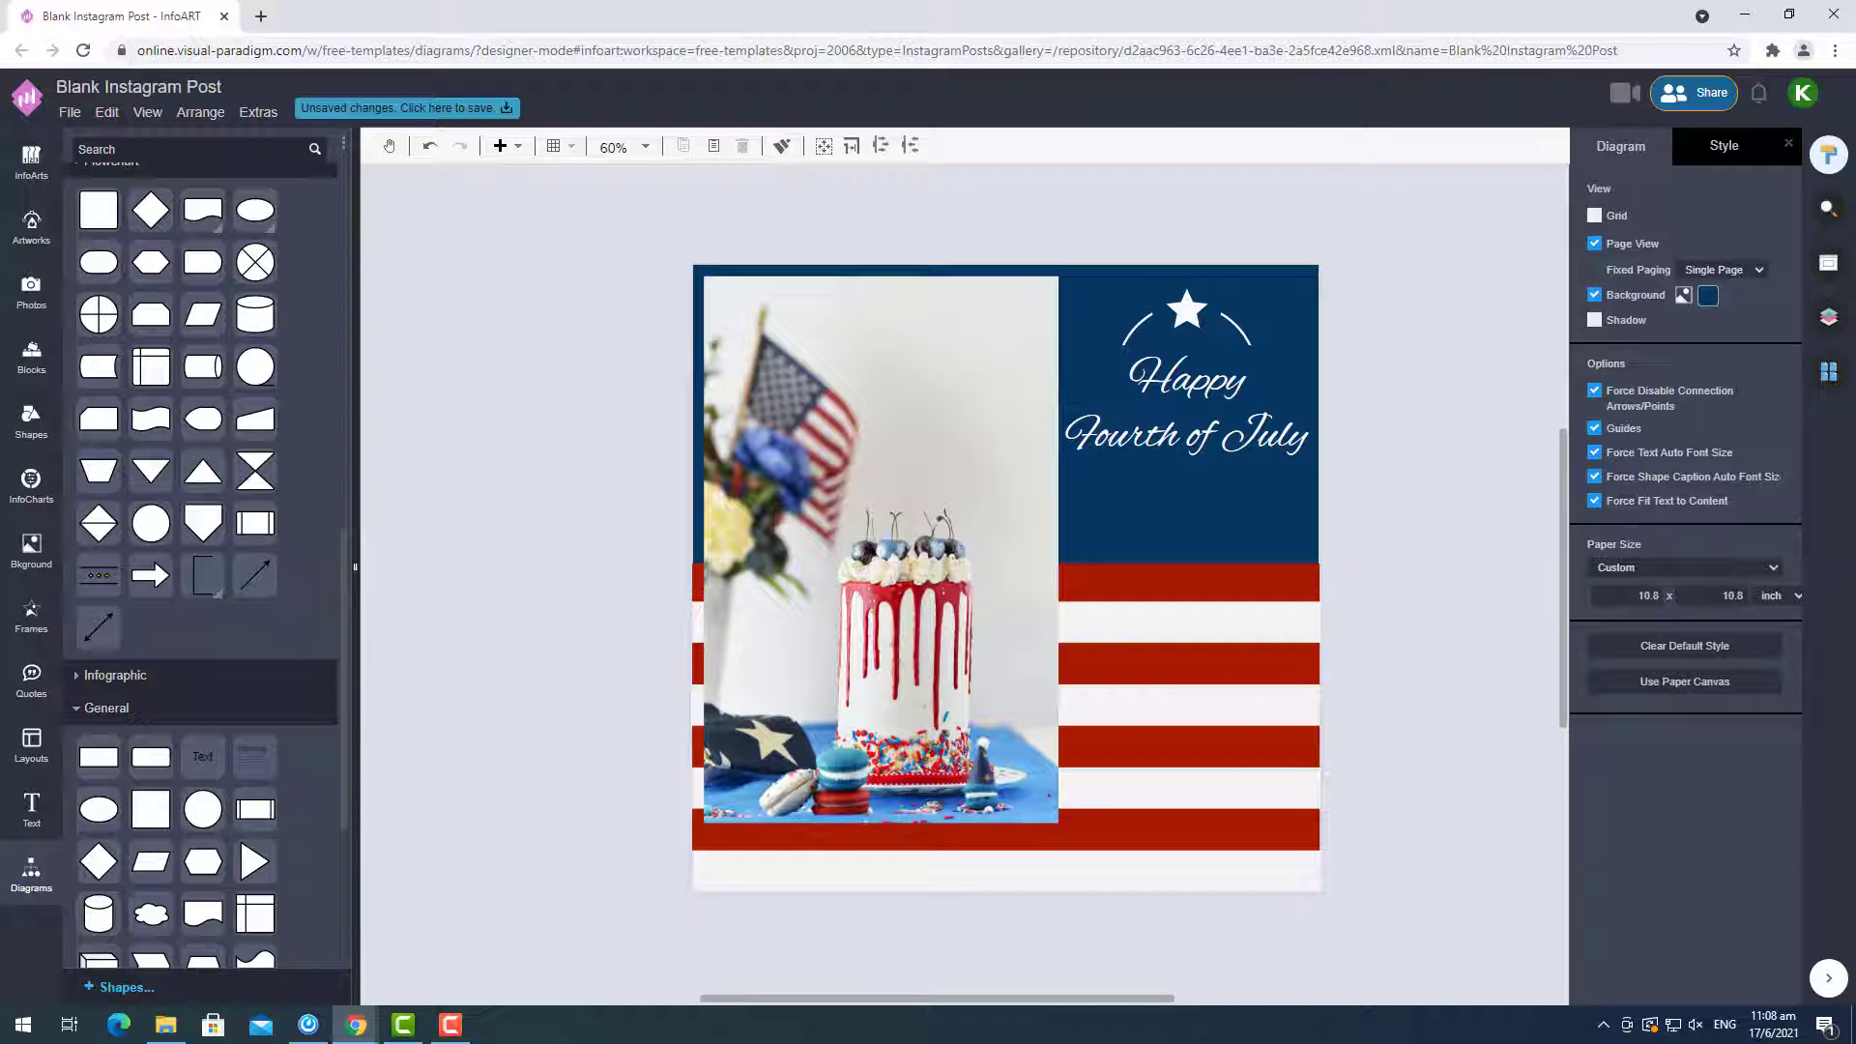
key(F10)
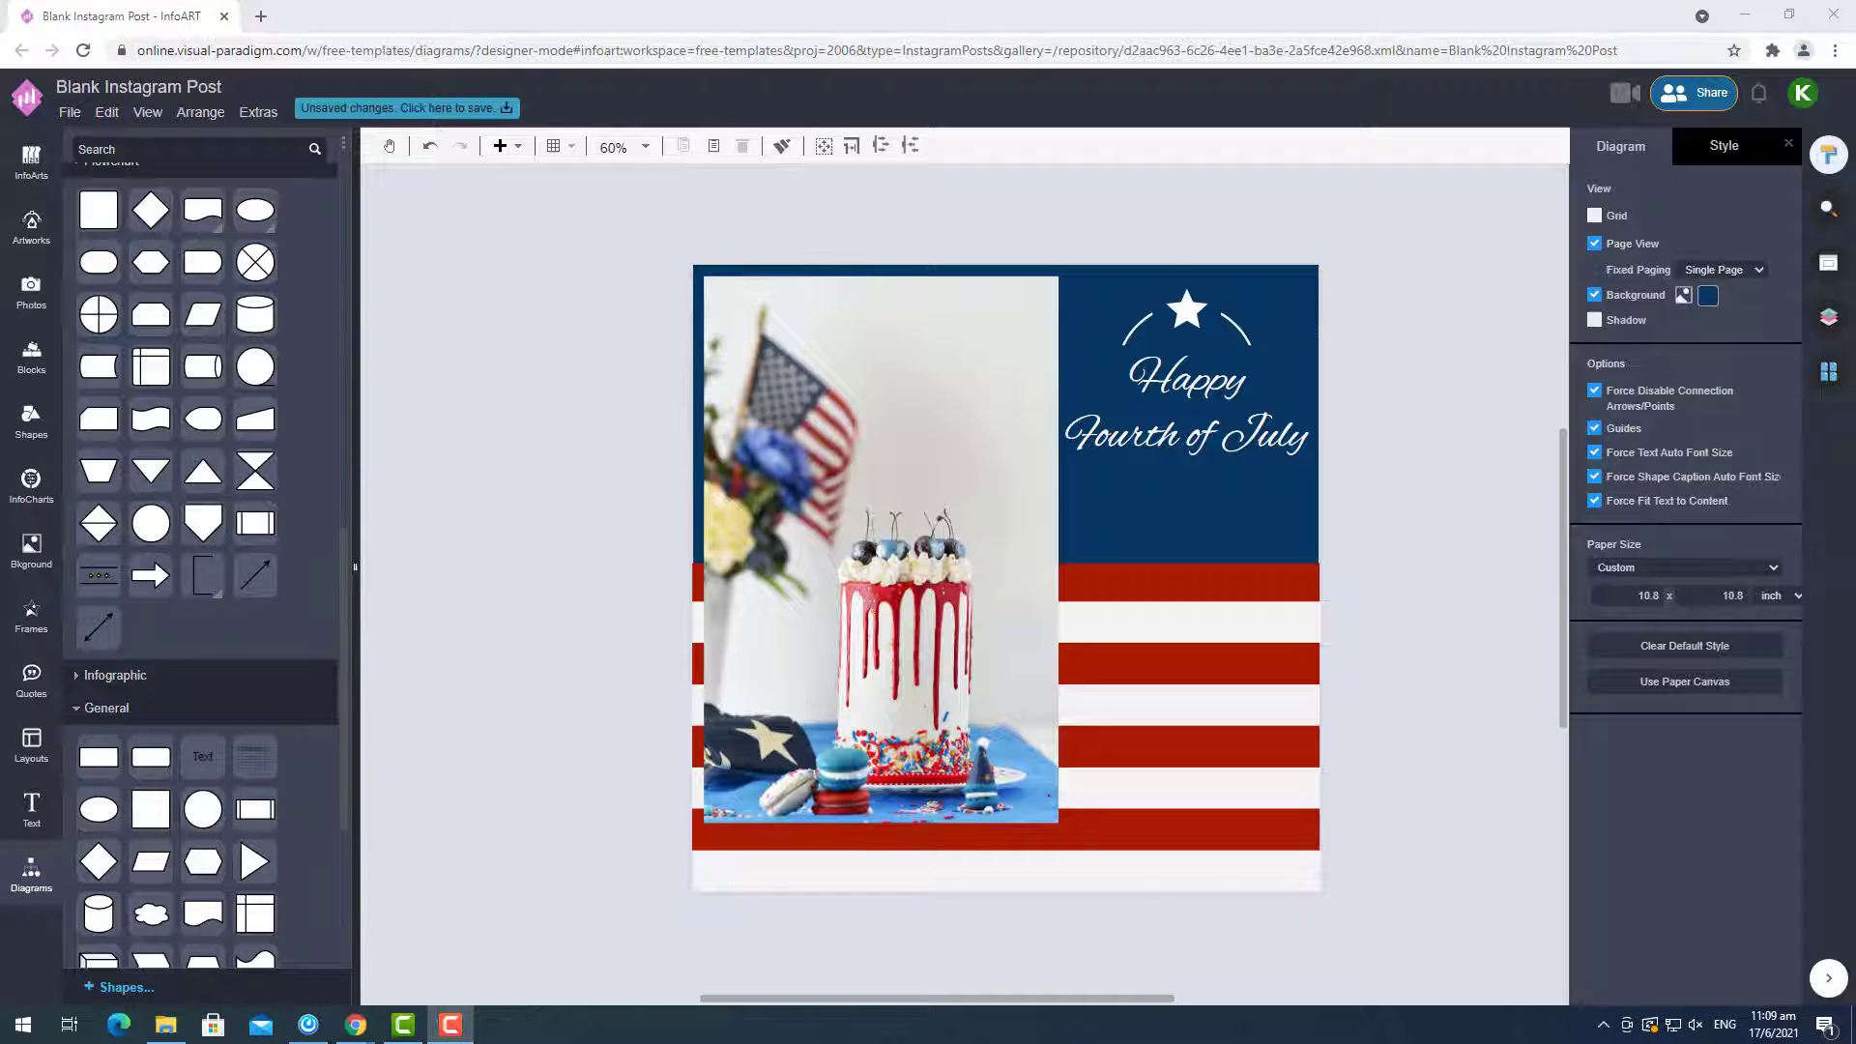
Try a flat artwork from the Celebration collection on the design and delete it.
click(31, 227)
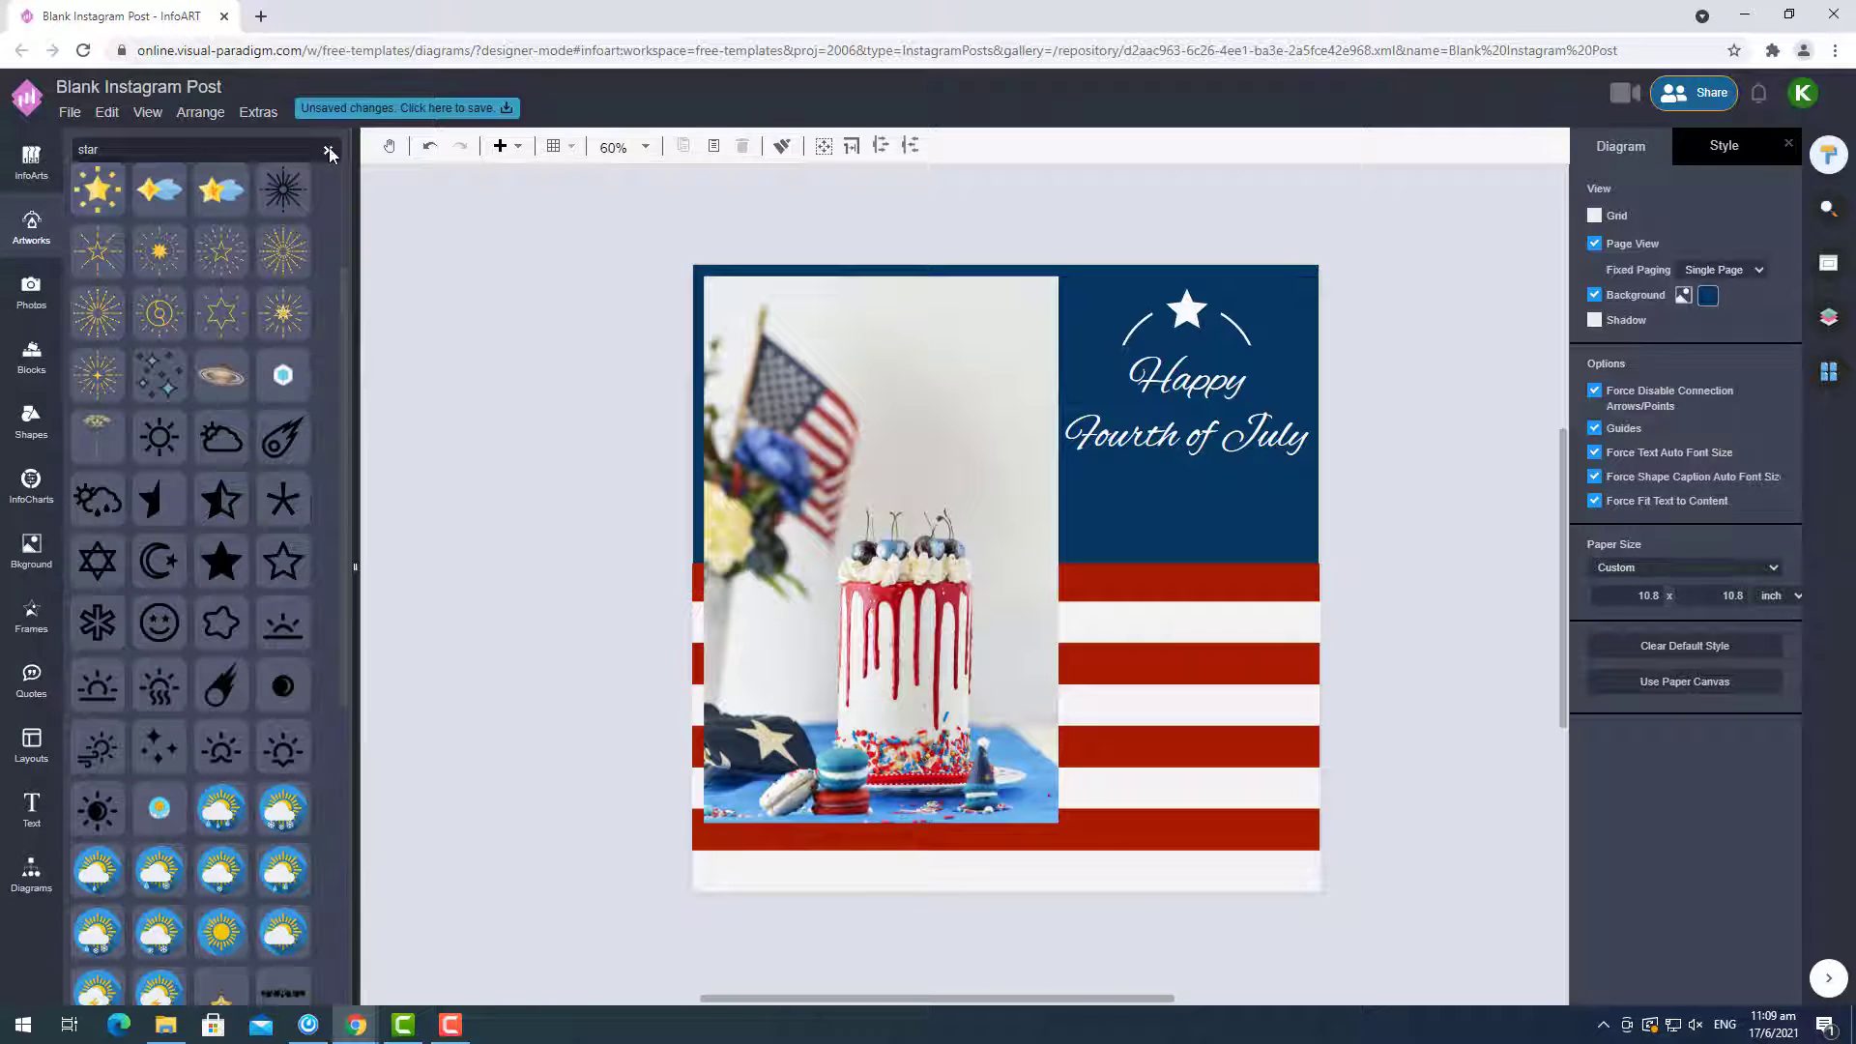
click(329, 150)
scroll(323, 585, down, 3)
click(323, 585)
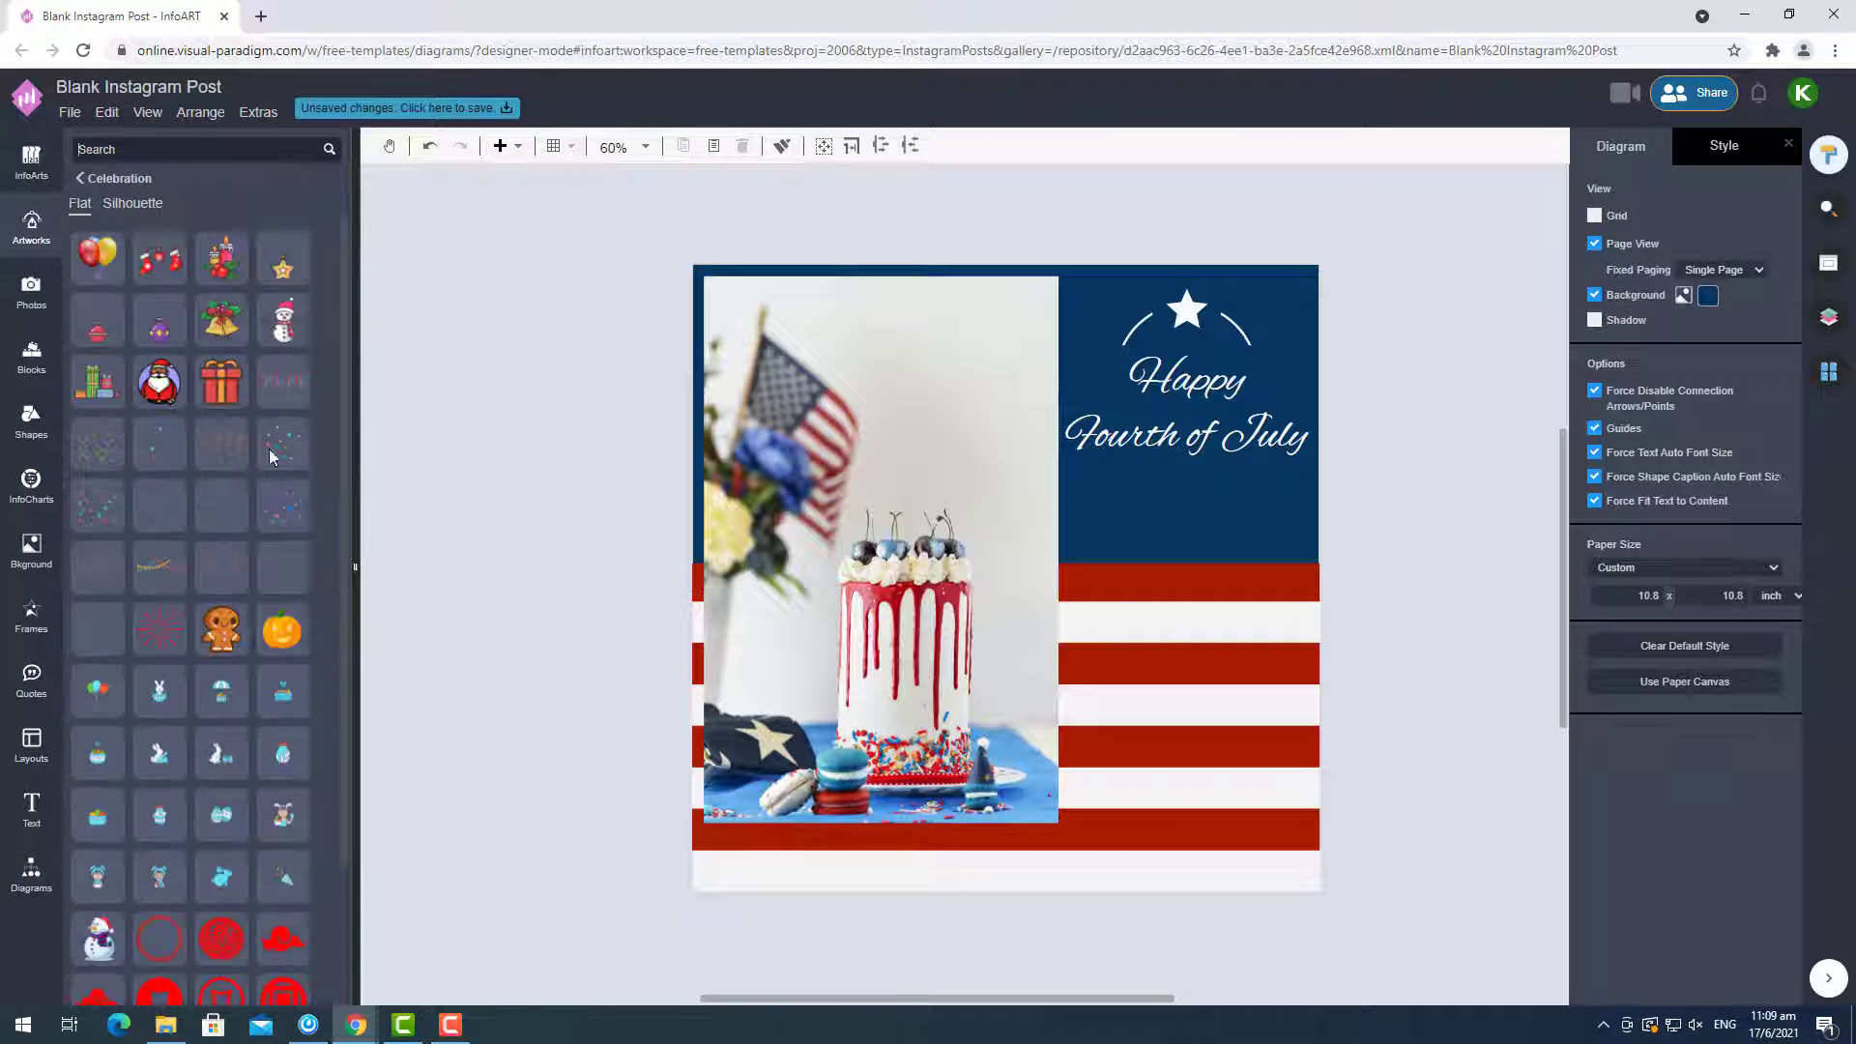
mouse_move(270, 406)
mouse_move(292, 573)
drag(98, 629, 580, 638)
drag(595, 572, 768, 451)
key(Delete)
scroll(248, 650, down, 1)
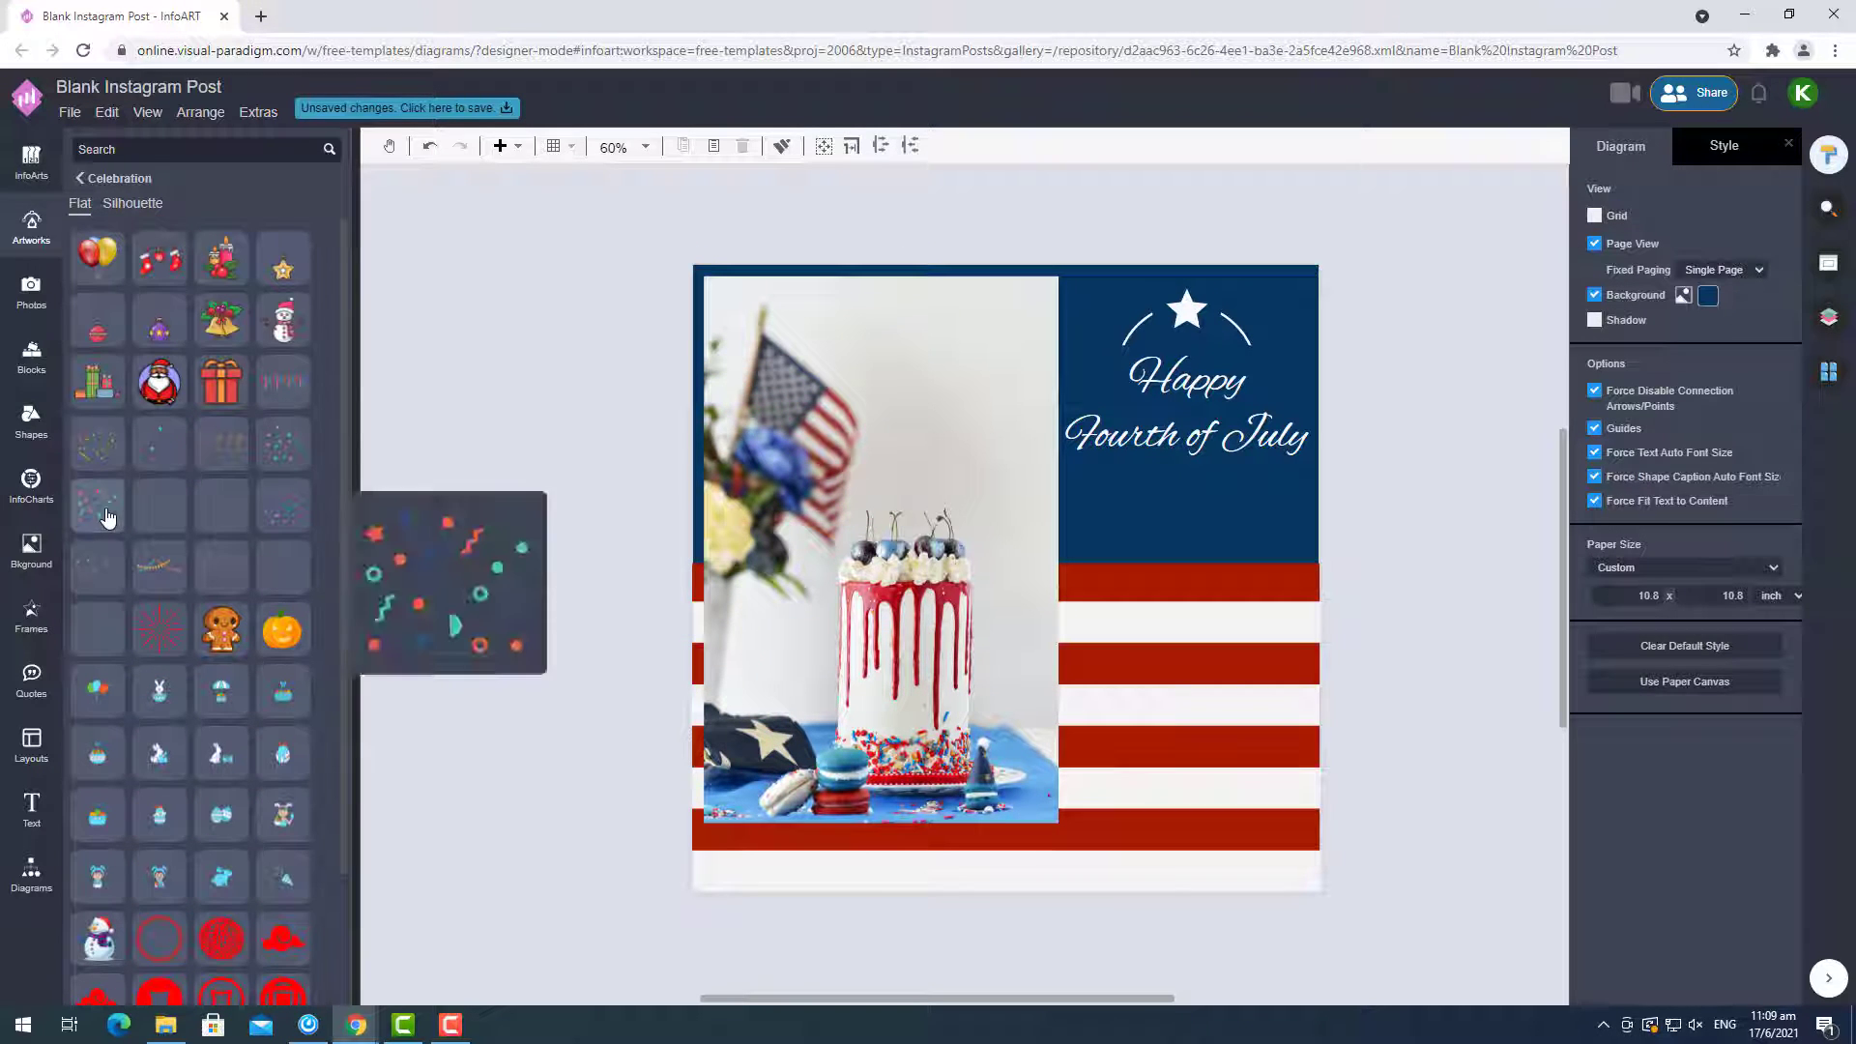
Look through the silhouette Celebration artworks, and open the full Decorative Elements collection.
click(147, 204)
scroll(284, 411, down, 1)
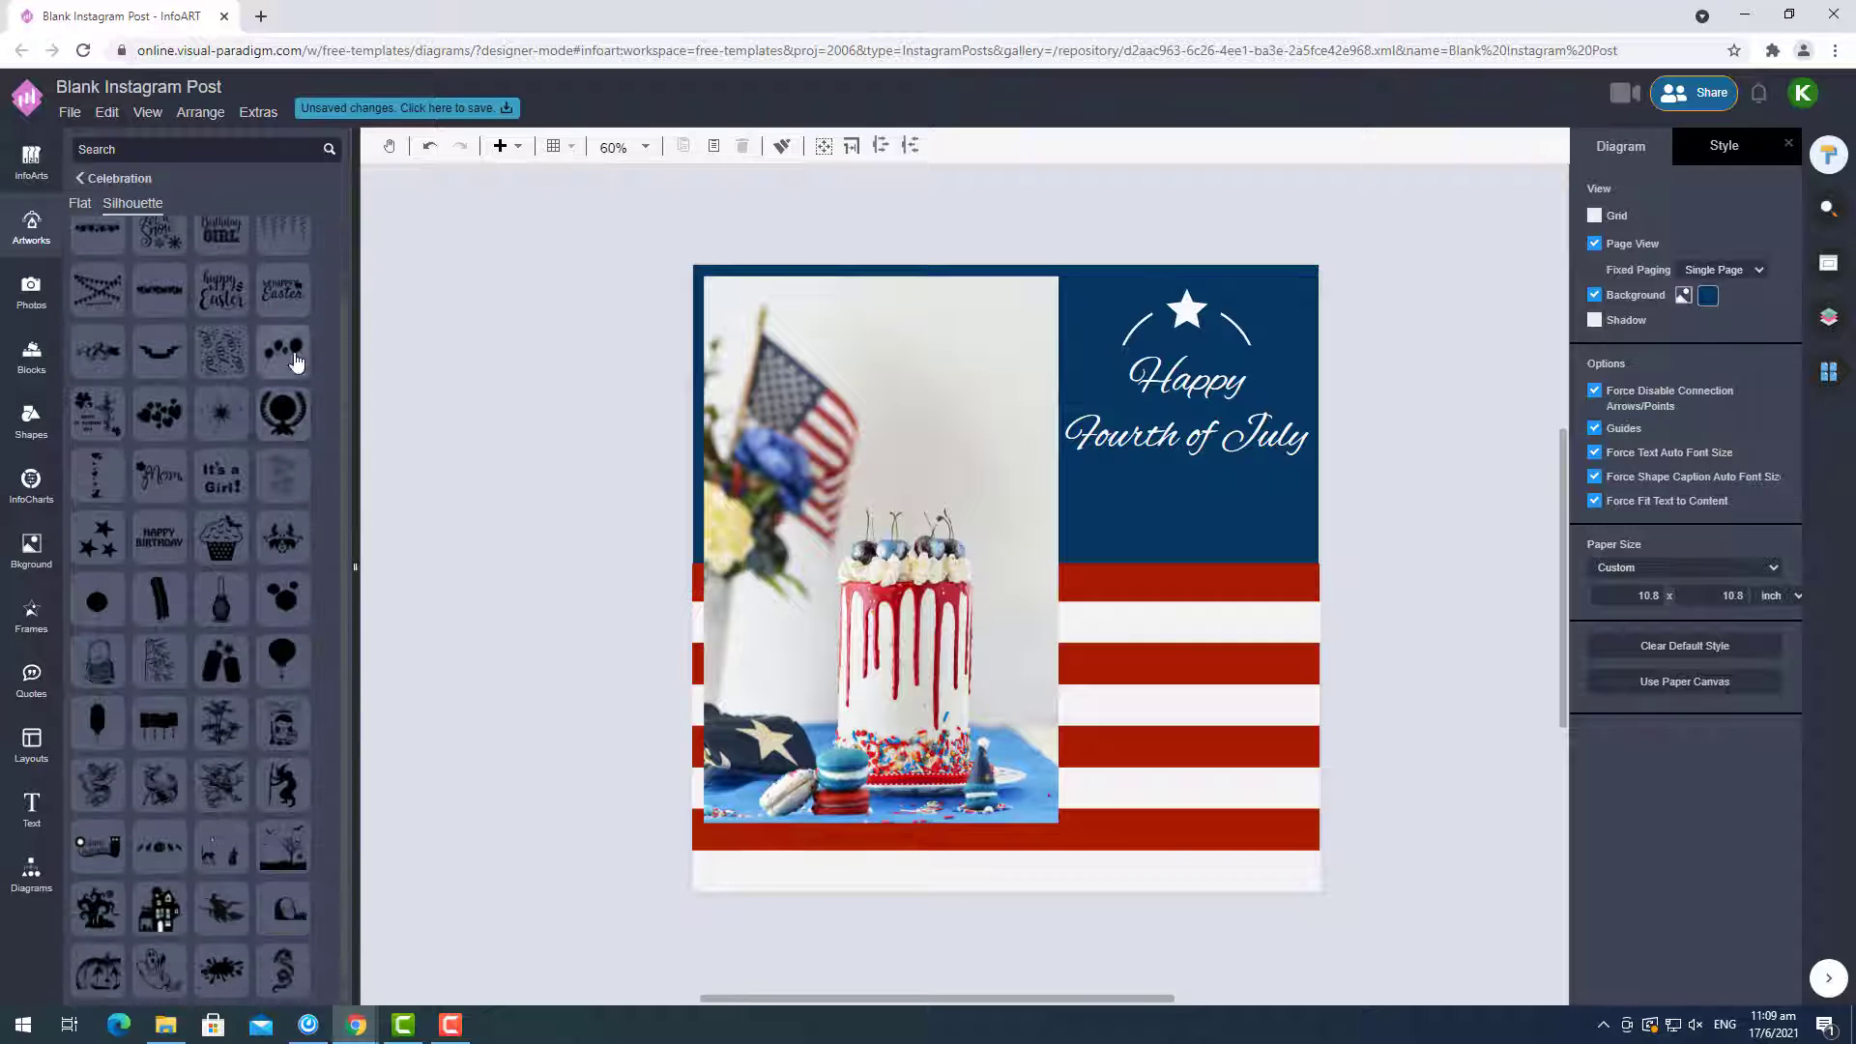
click(97, 177)
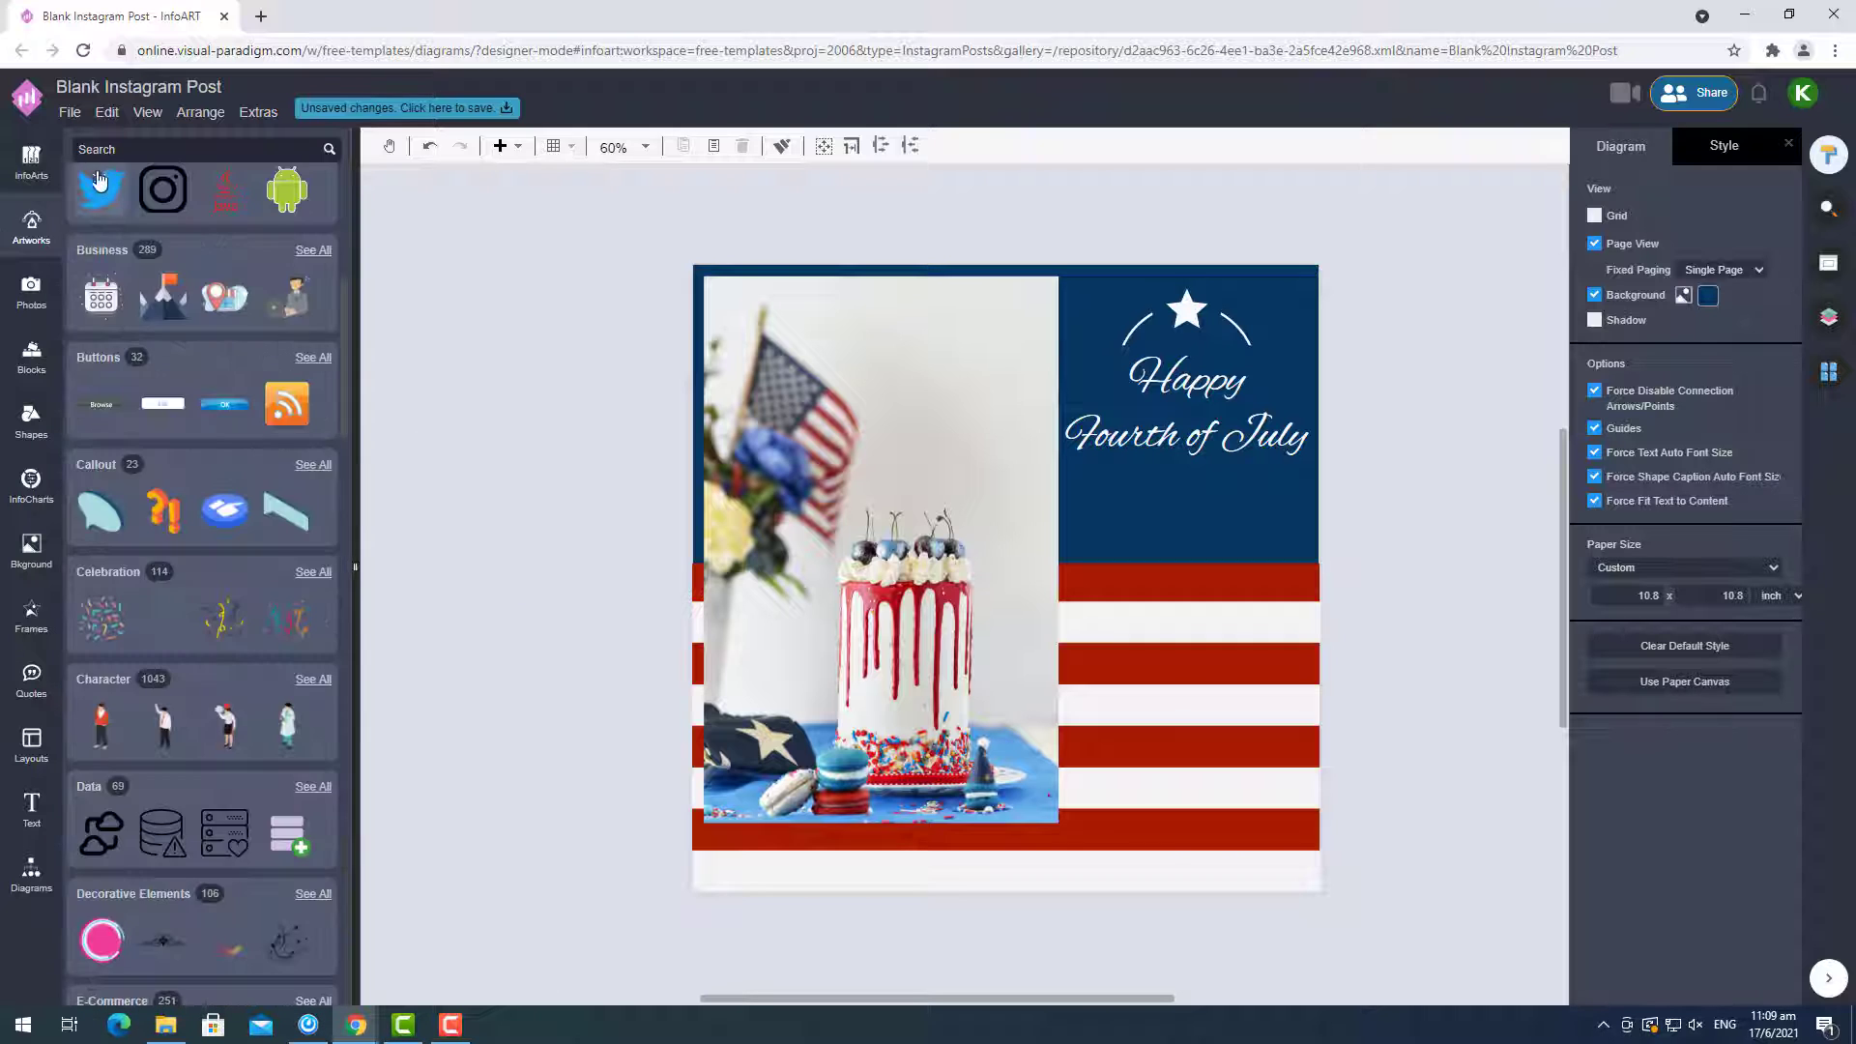
scroll(249, 756, down, 3)
scroll(249, 756, down, 1)
click(322, 510)
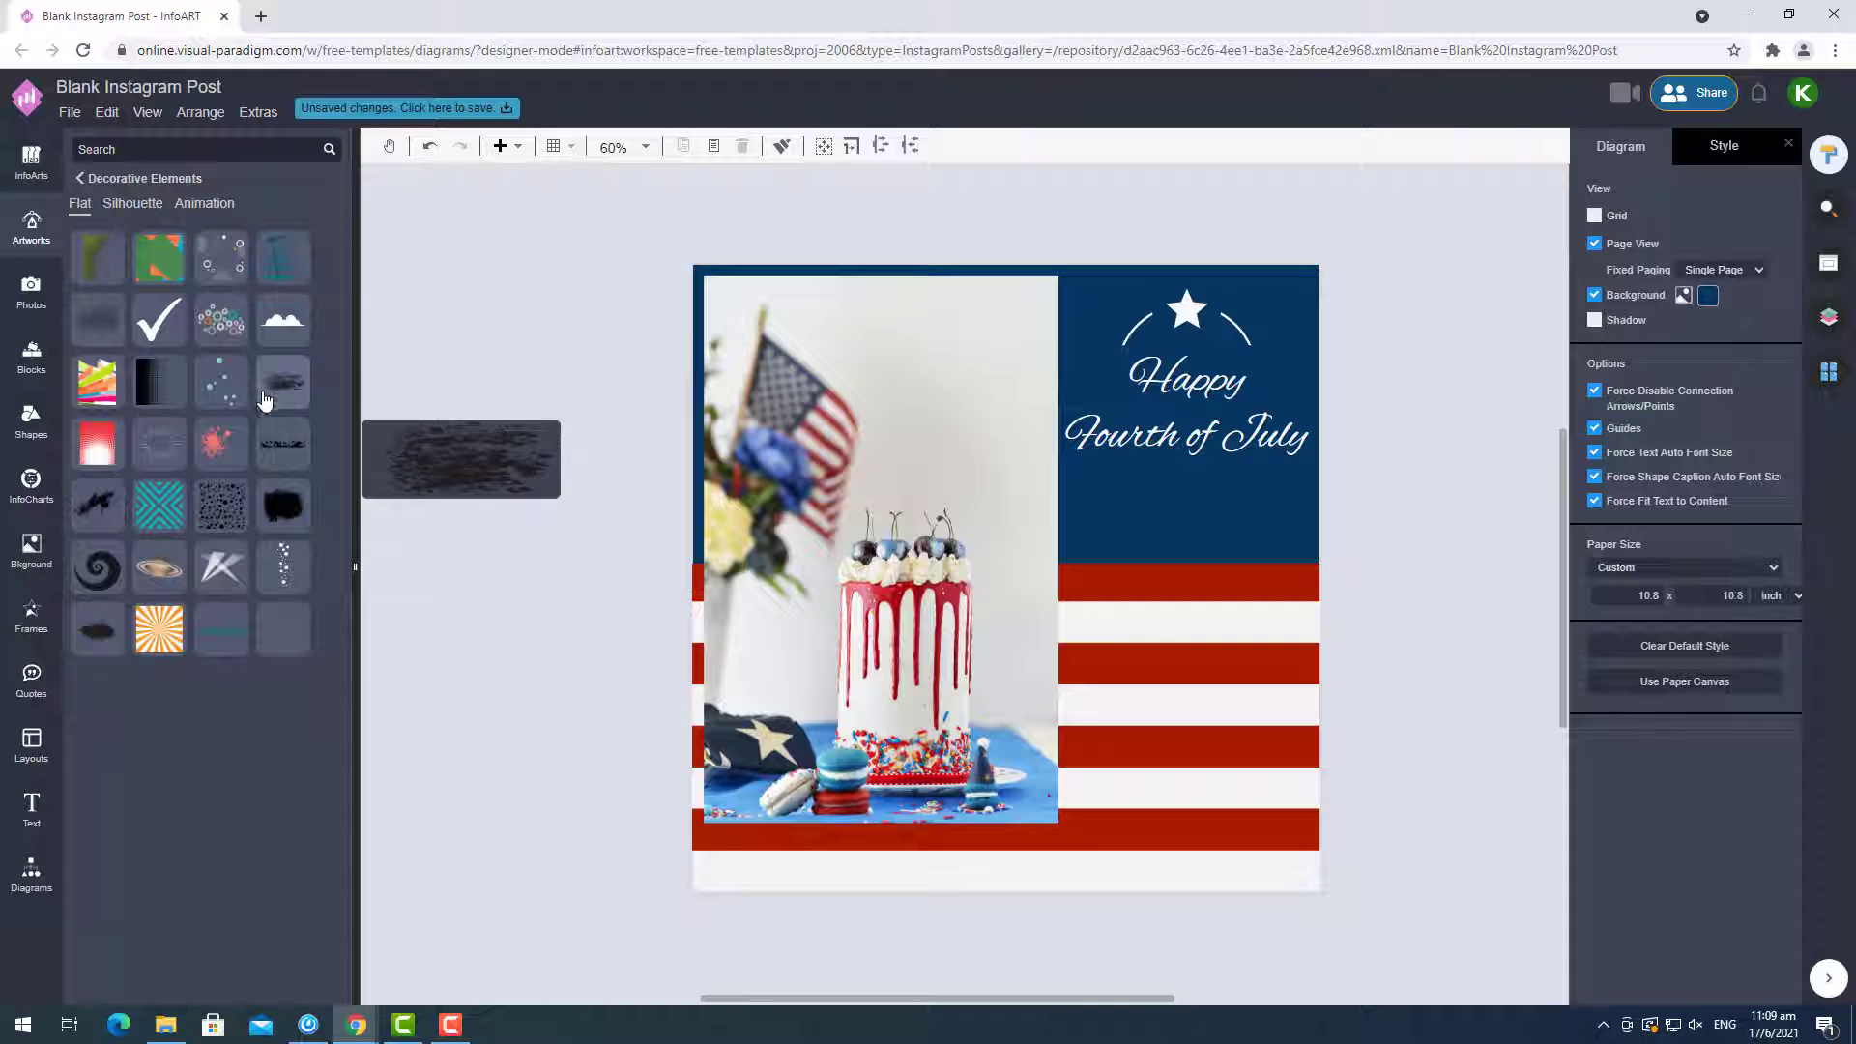
Try a flat Decorative Elements artwork on the design and delete it.
drag(217, 579, 461, 560)
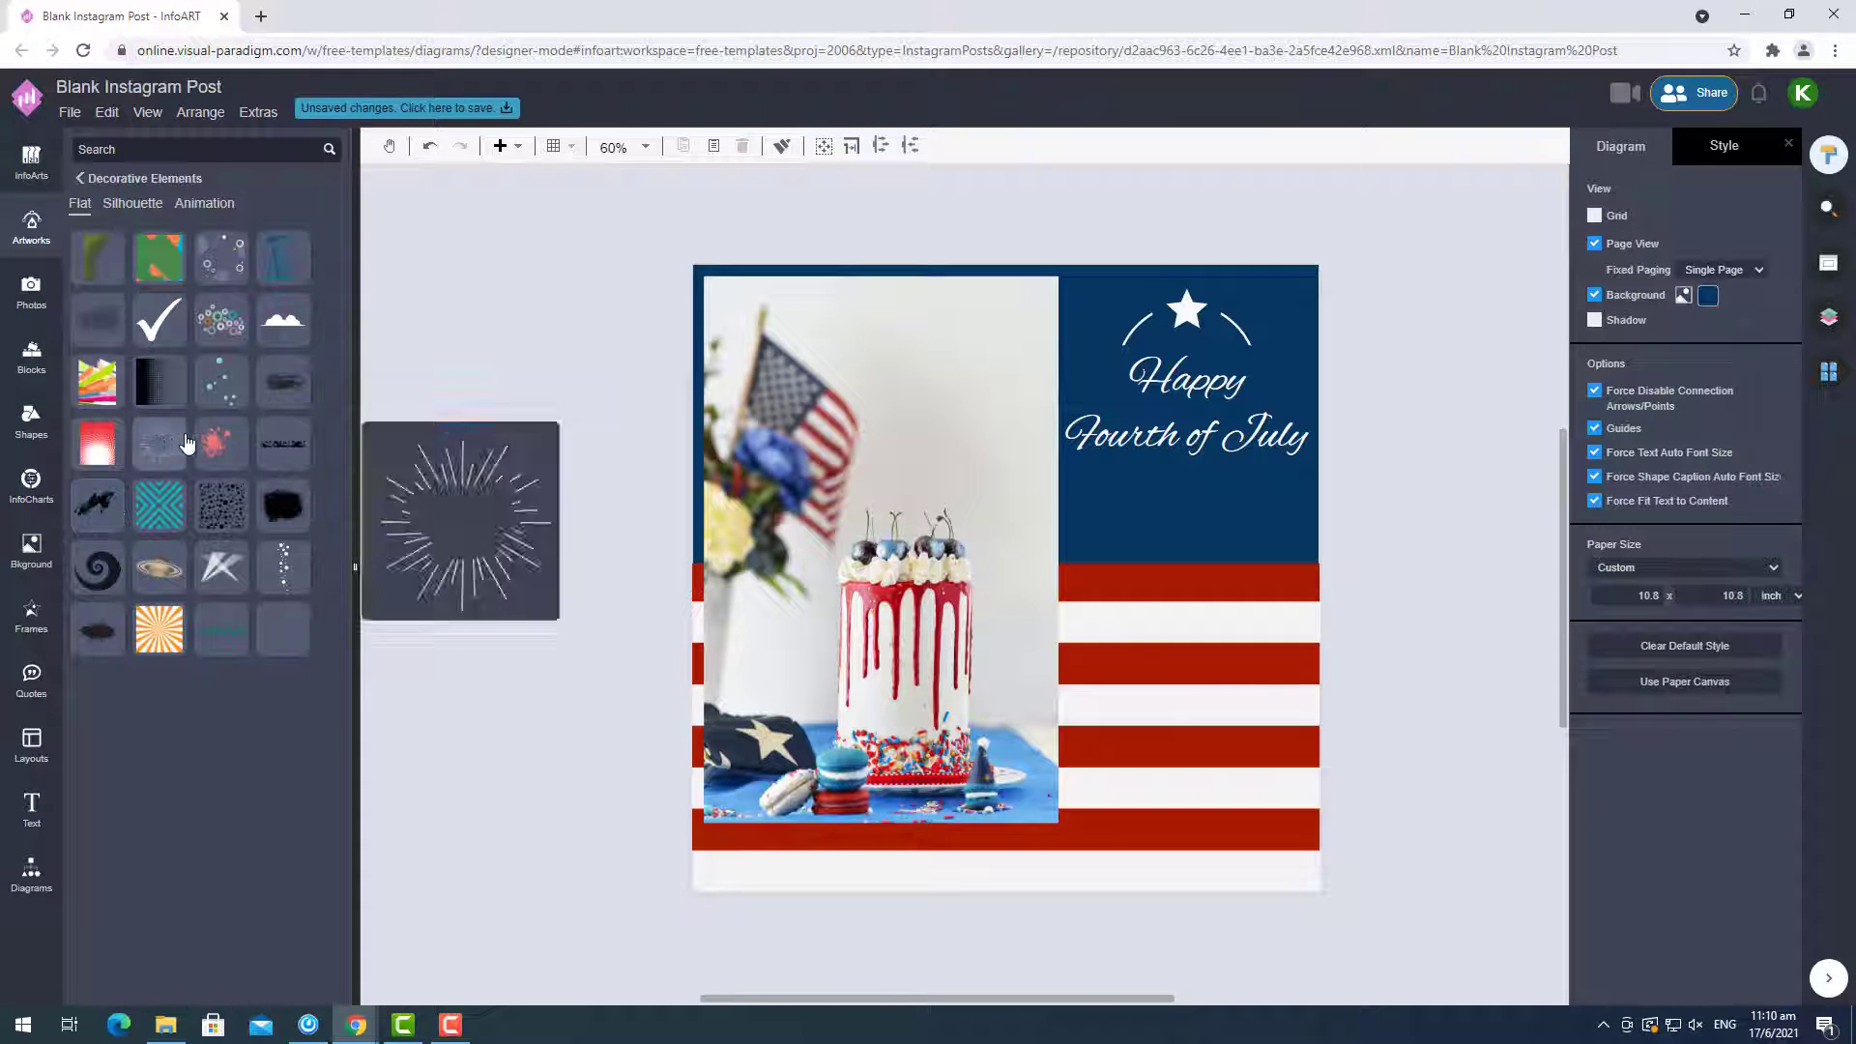
mouse_move(283, 278)
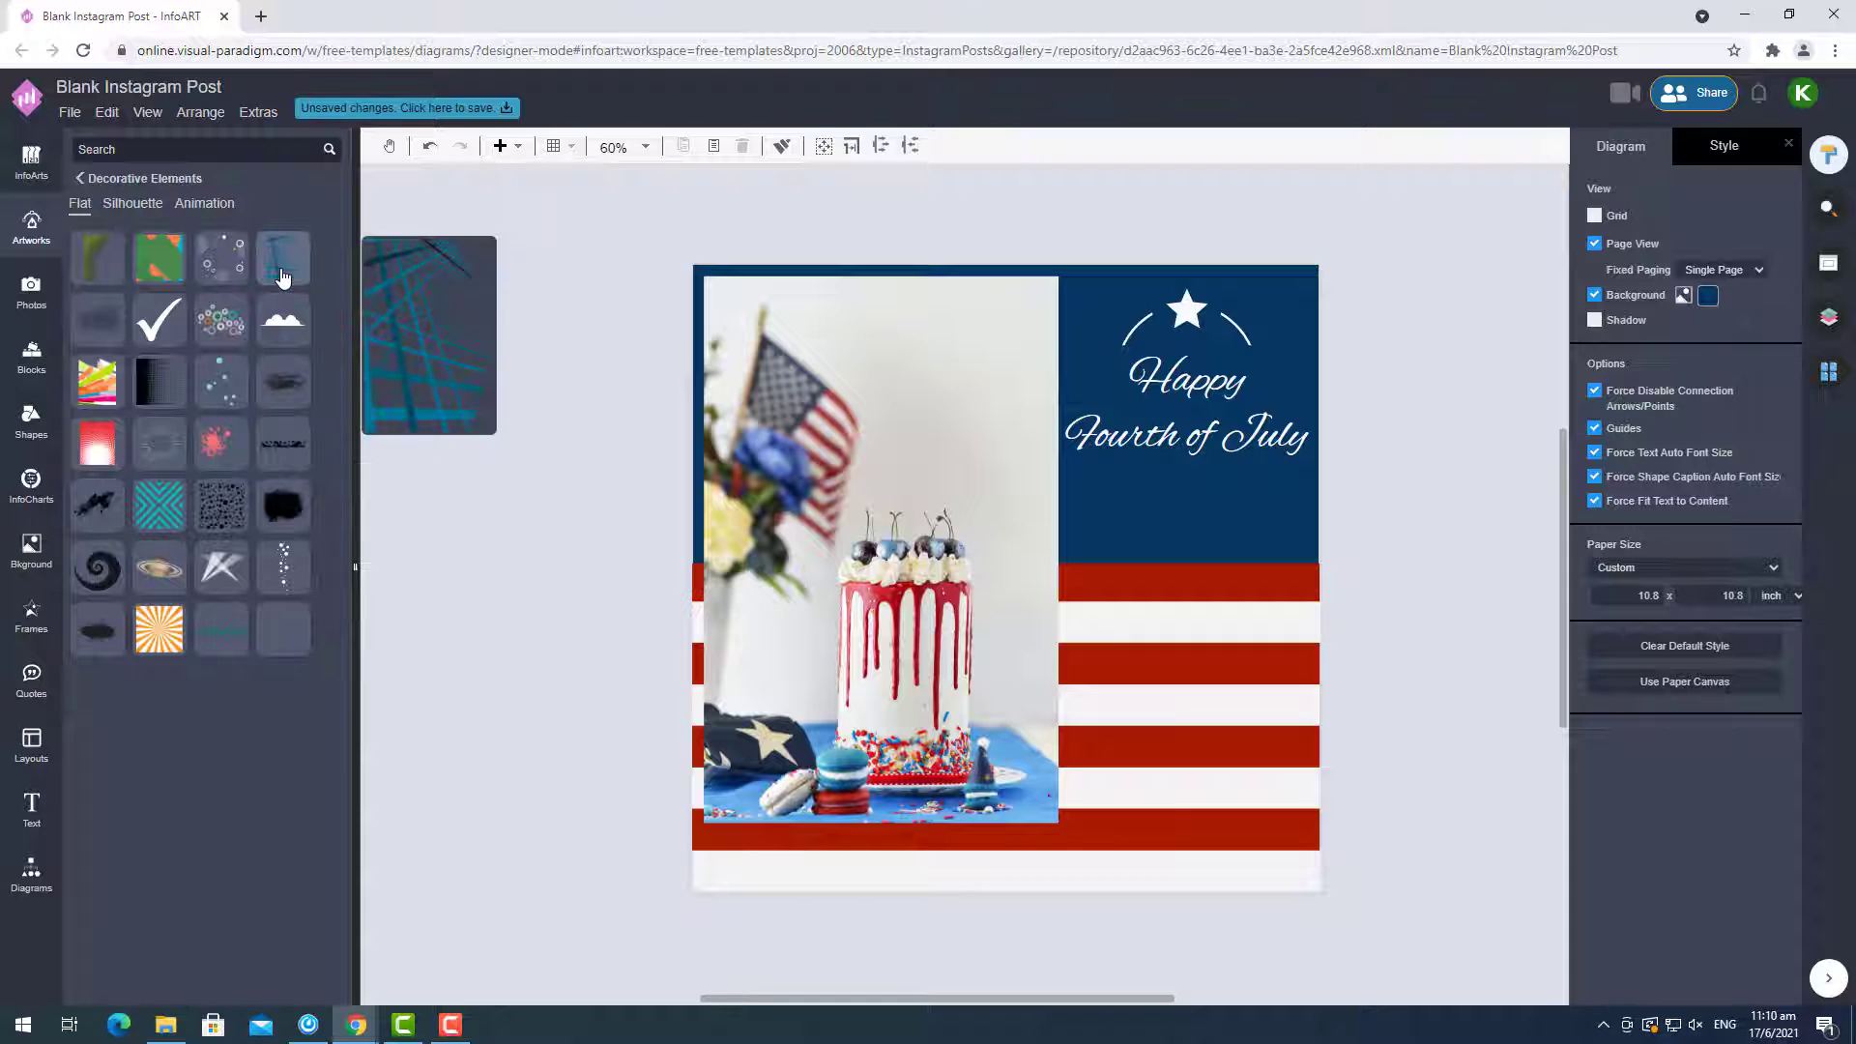
click(203, 263)
drag(472, 375, 876, 966)
drag(570, 791, 870, 815)
key(Delete)
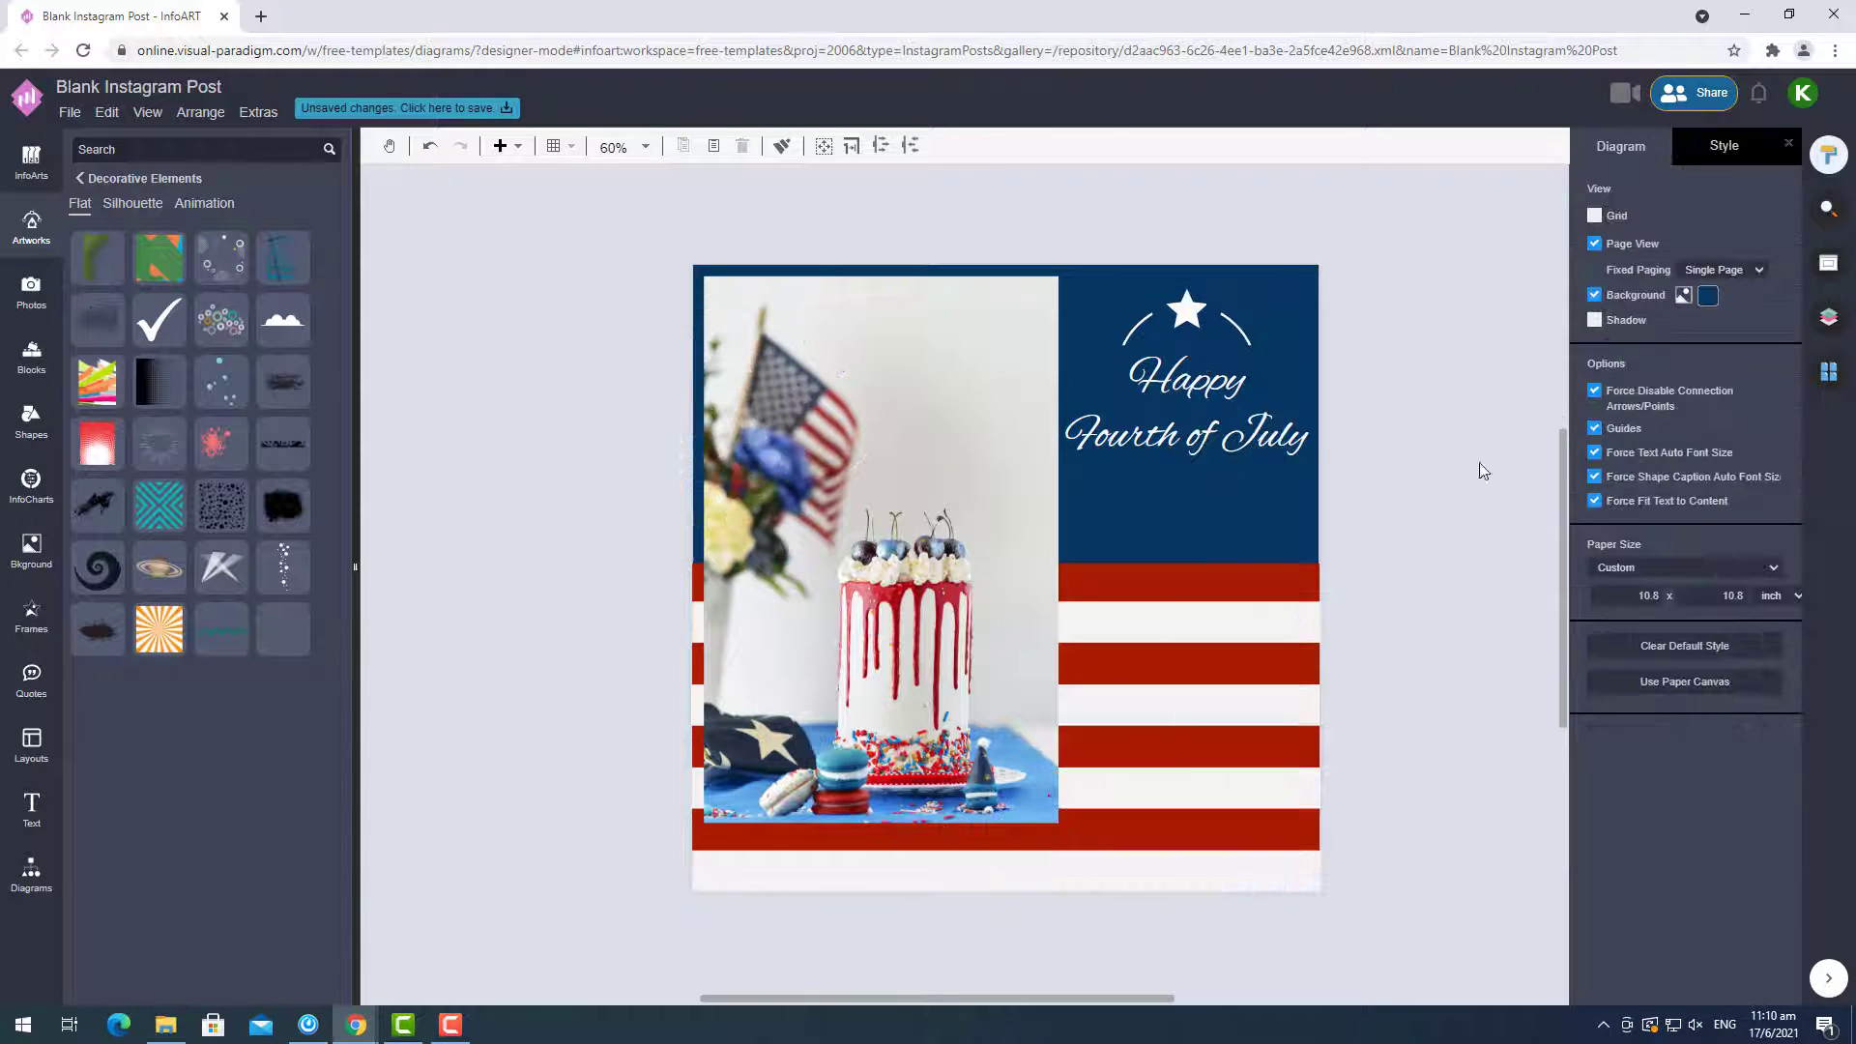
Try the curved ribbon banner silhouette behind the greeting in a different color, and delete it.
click(132, 203)
mouse_move(224, 450)
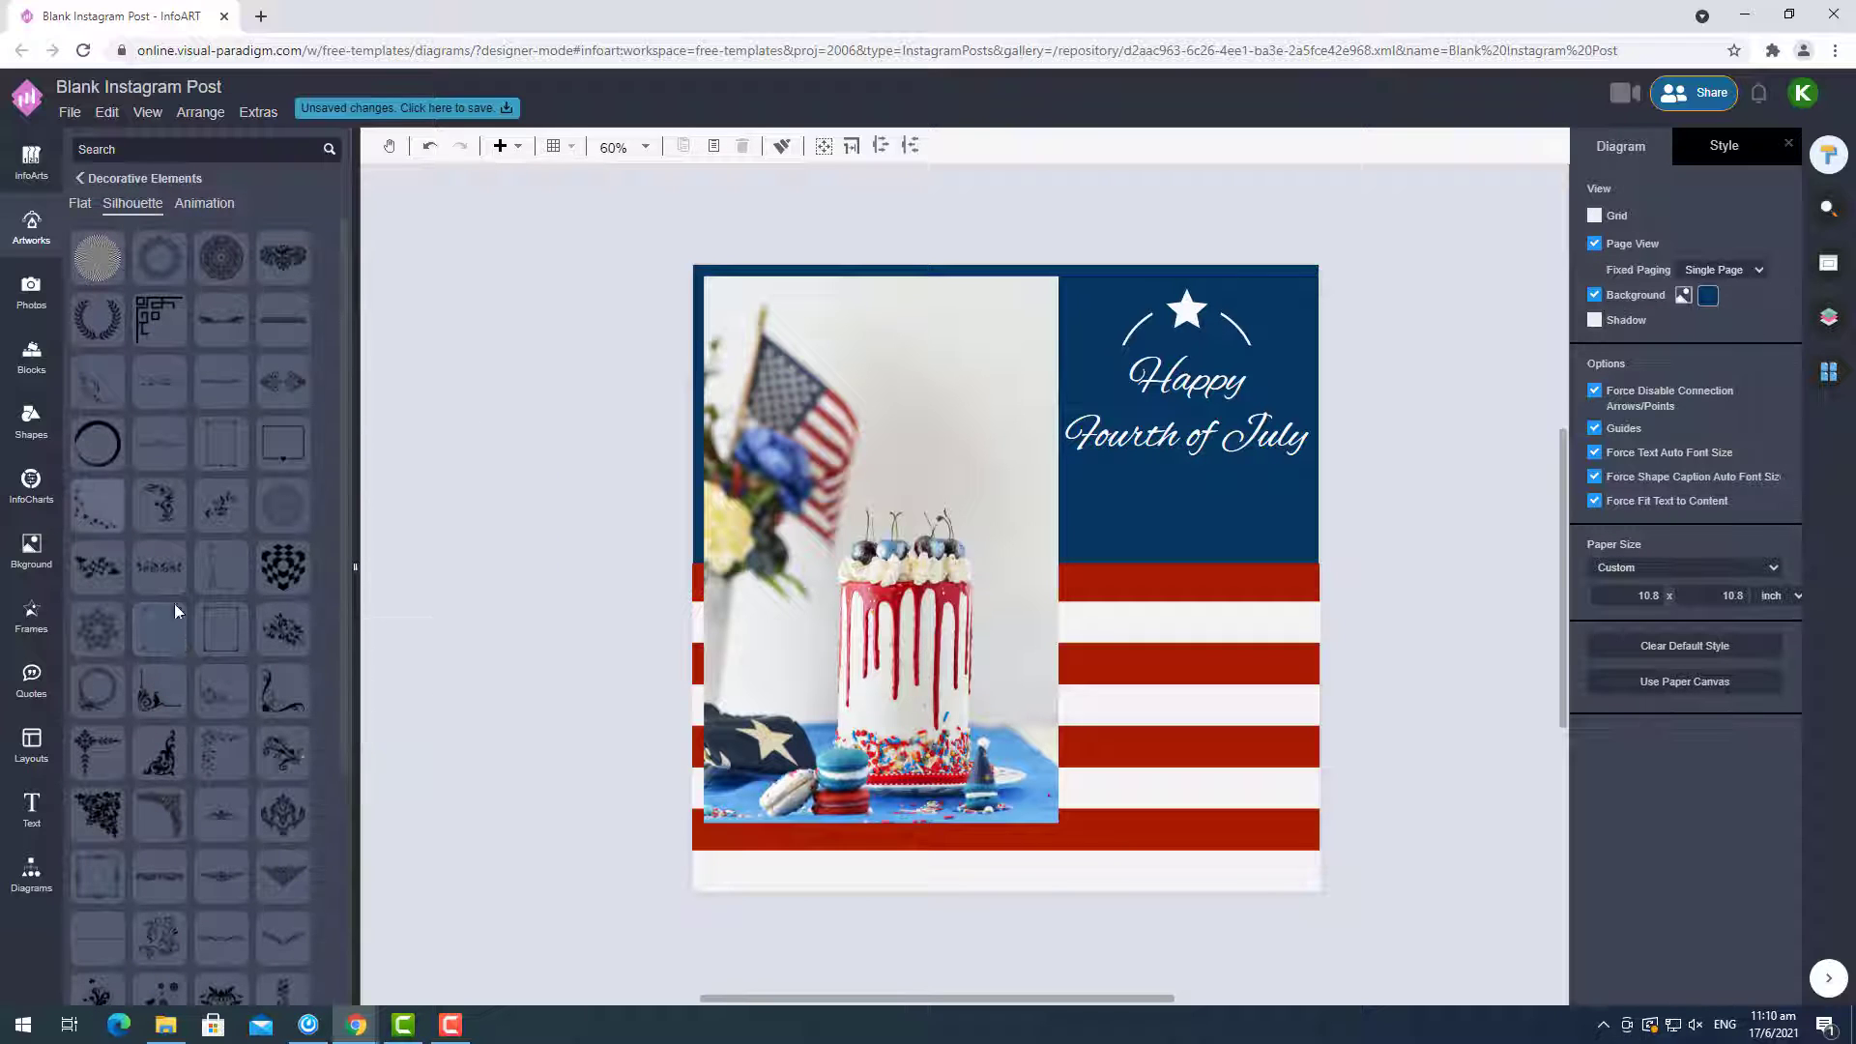
scroll(174, 603, down, 2)
mouse_move(145, 962)
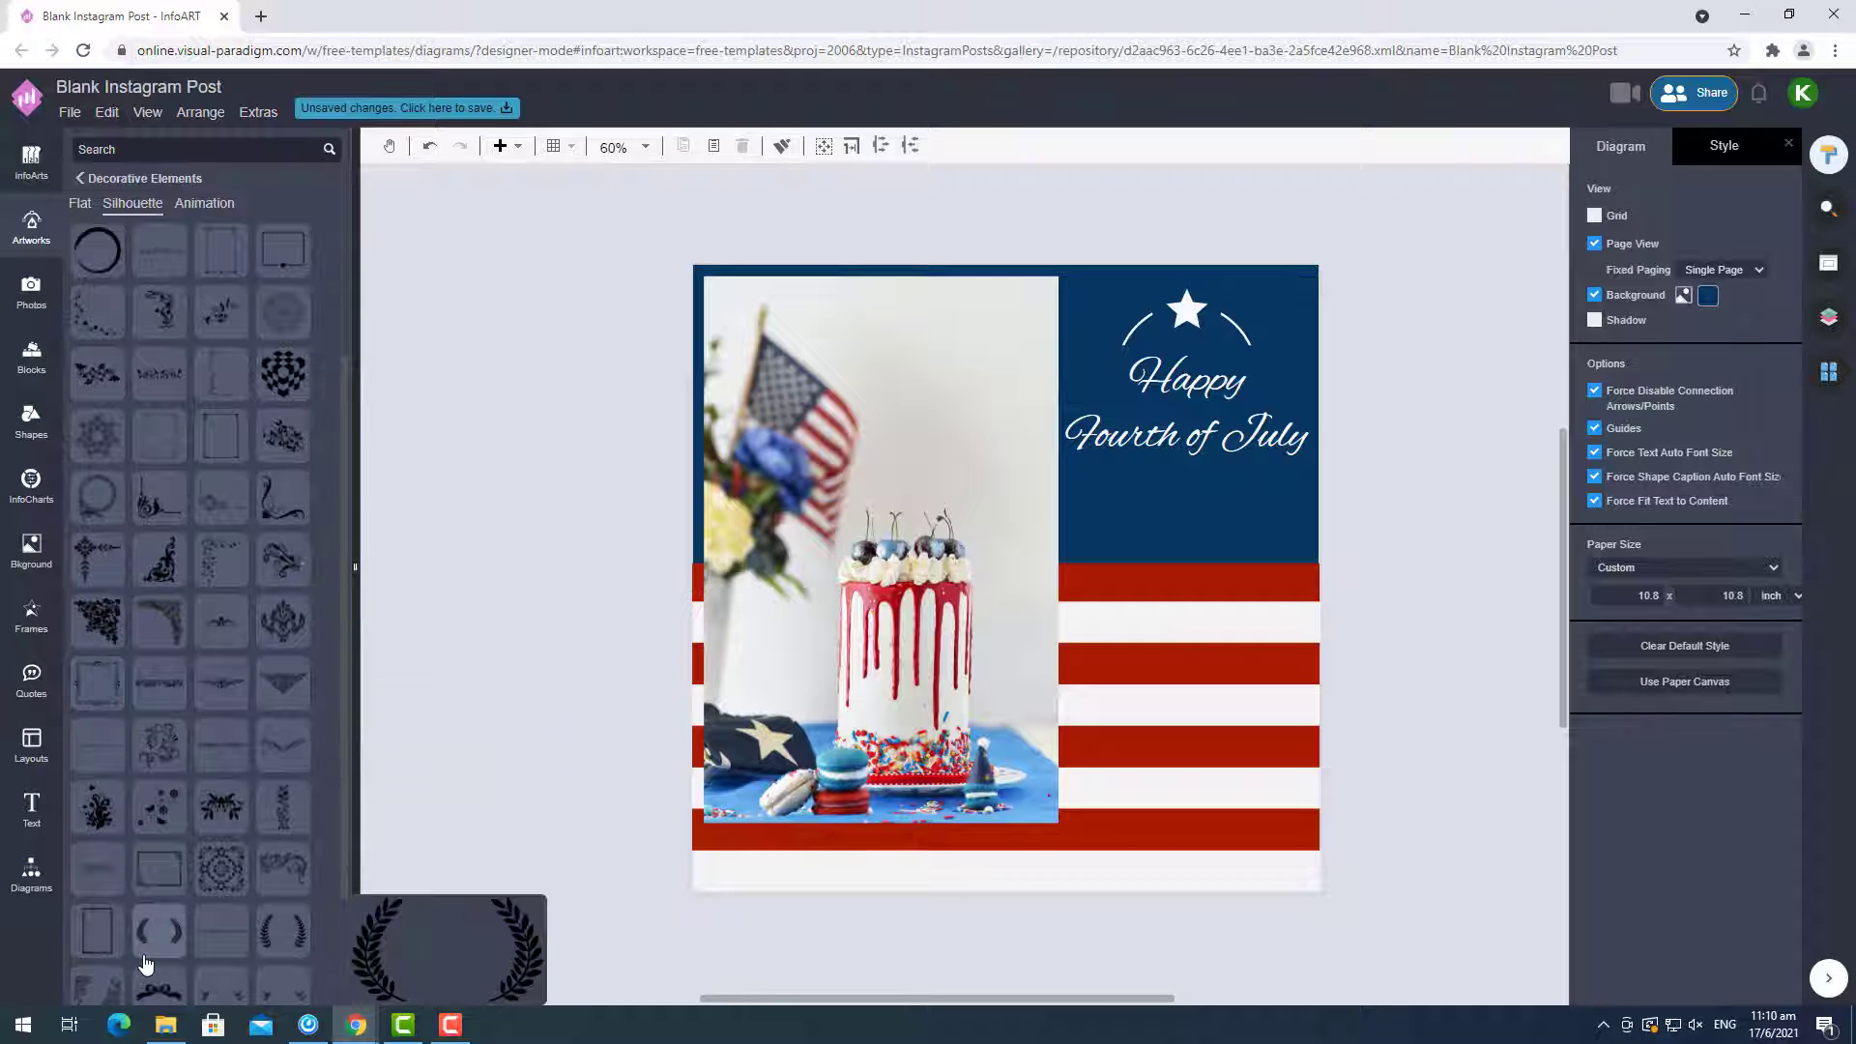
scroll(145, 962, down, 1)
mouse_move(221, 904)
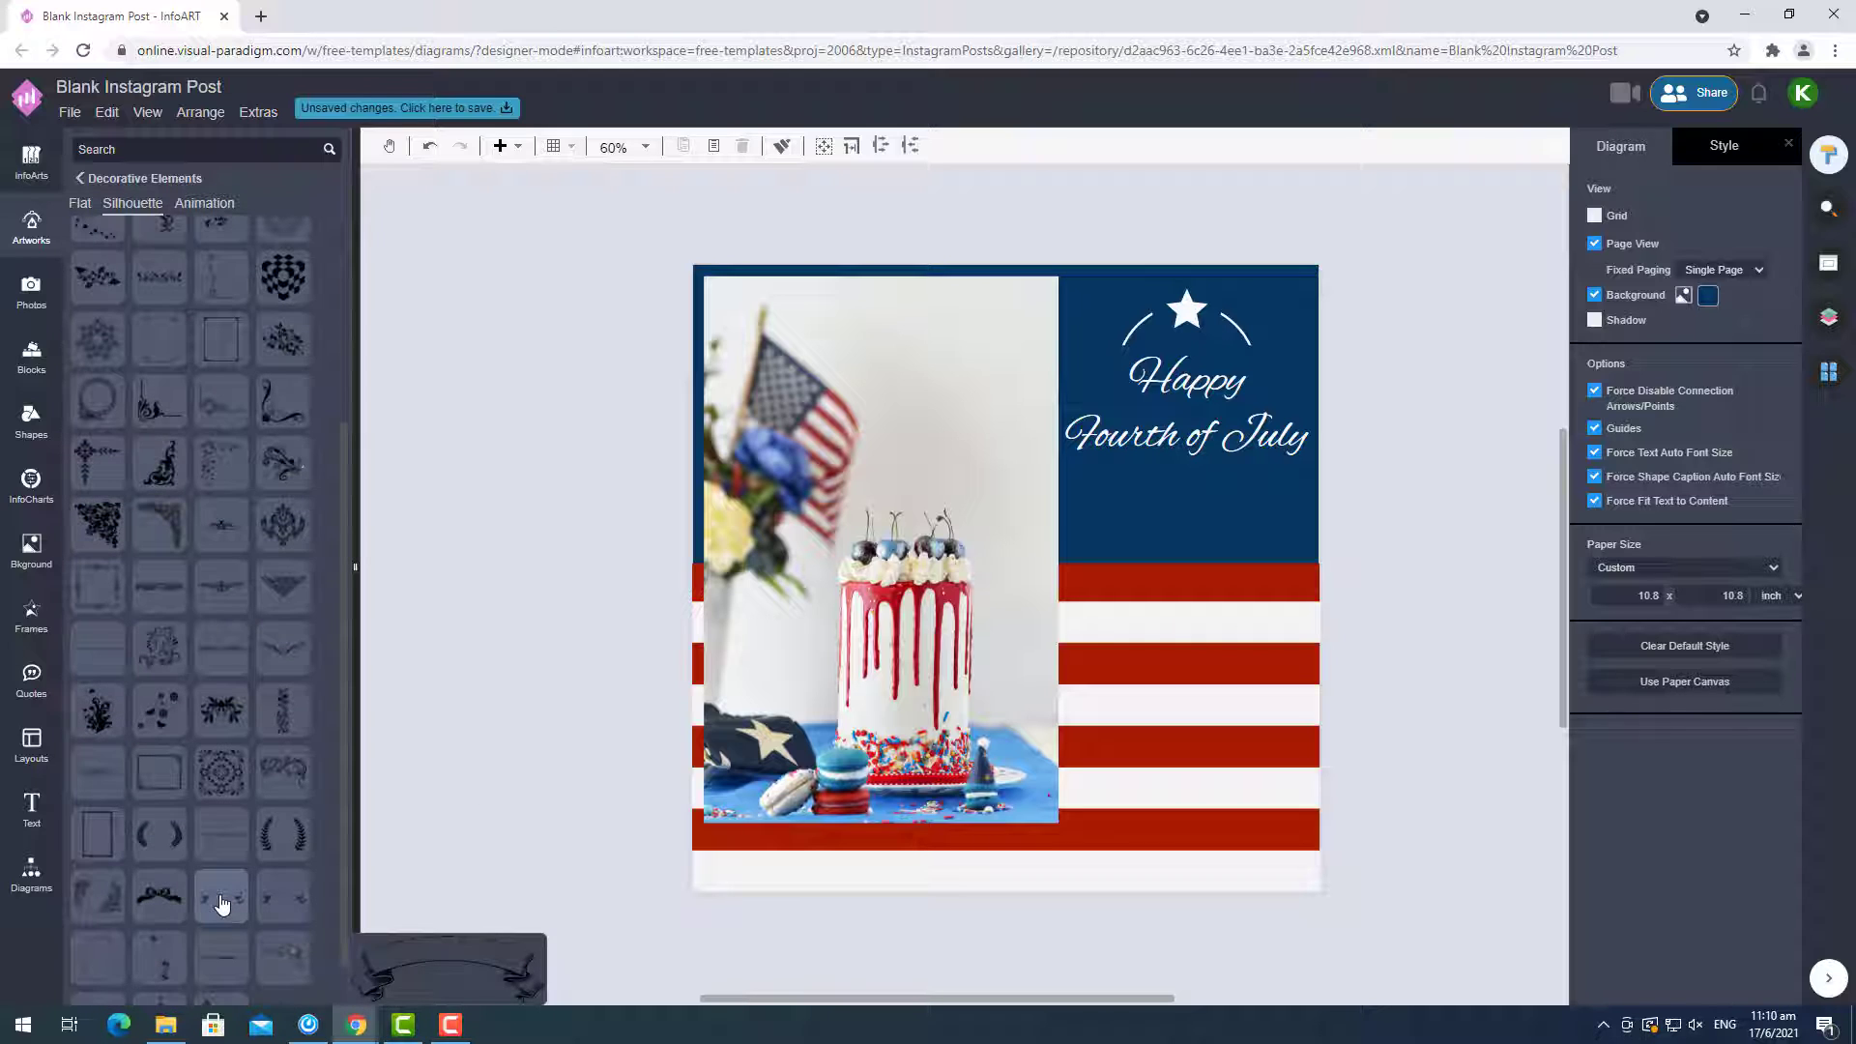
drag(221, 904, 1333, 421)
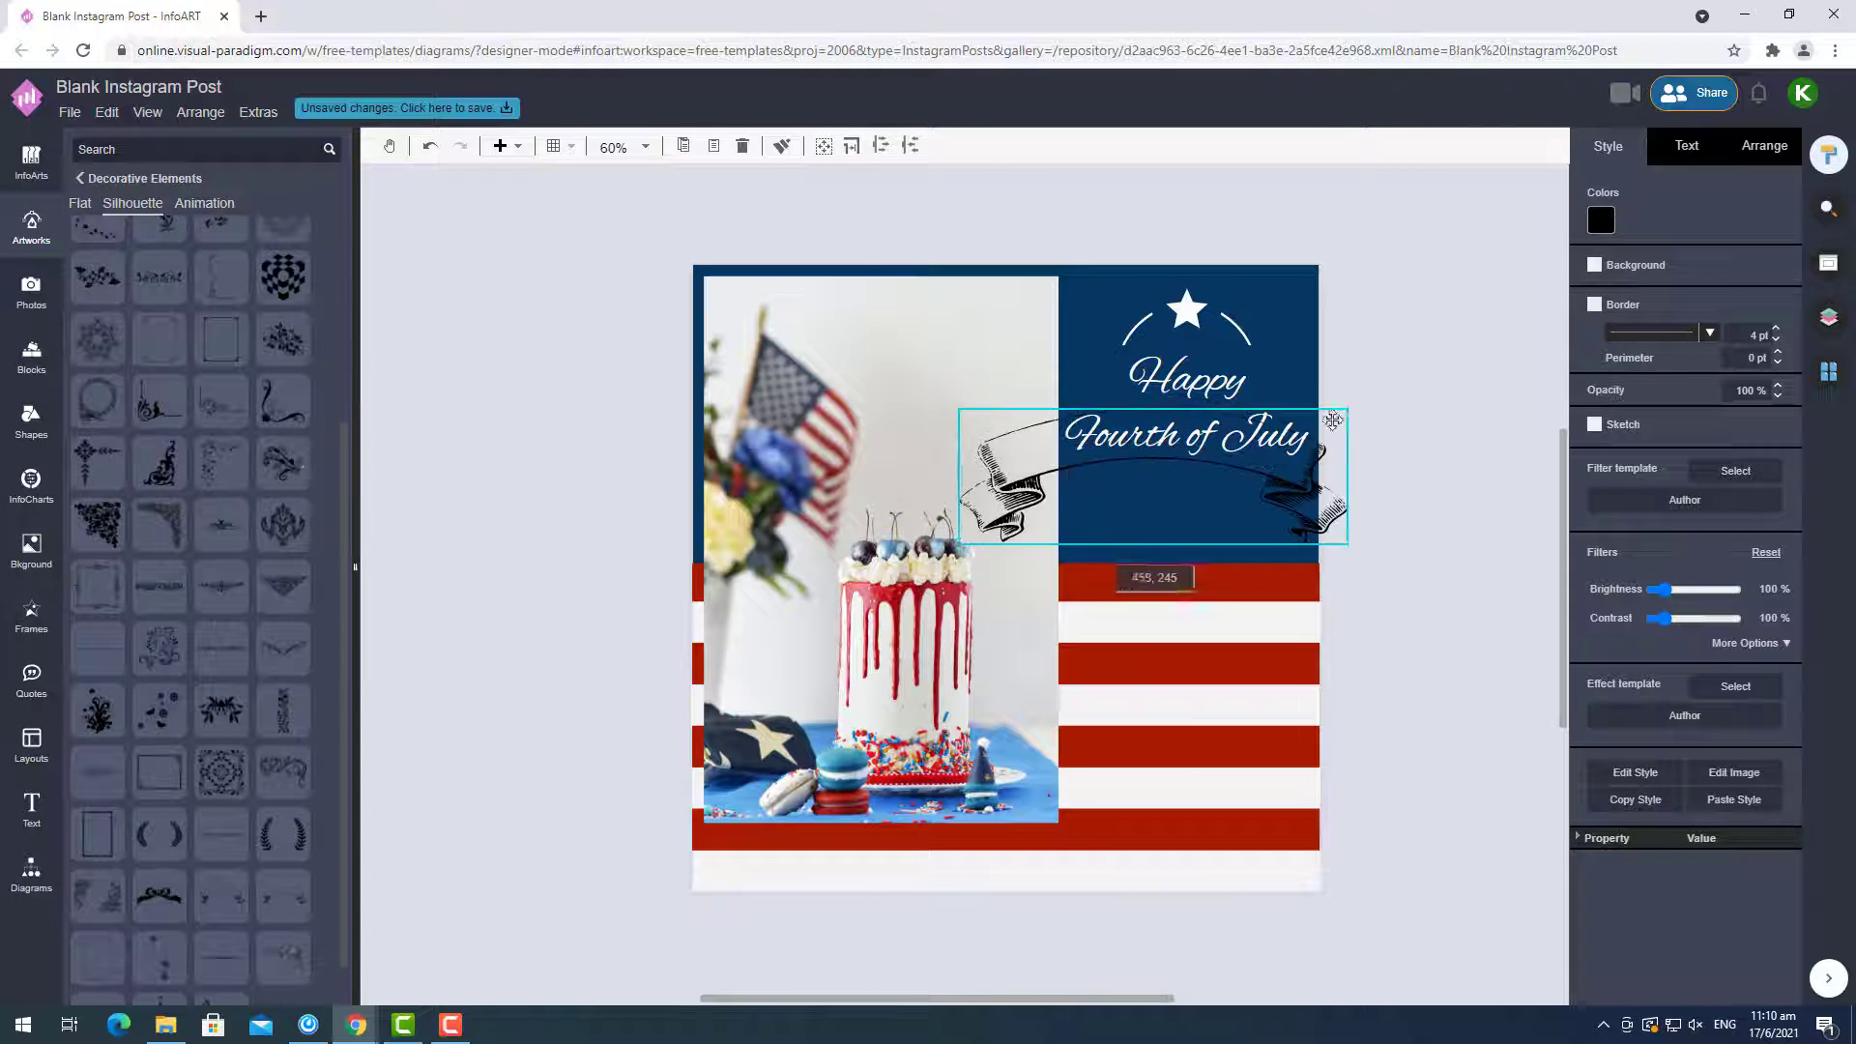
click(1601, 221)
click(1613, 249)
drag(1276, 502, 815, 460)
key(Delete)
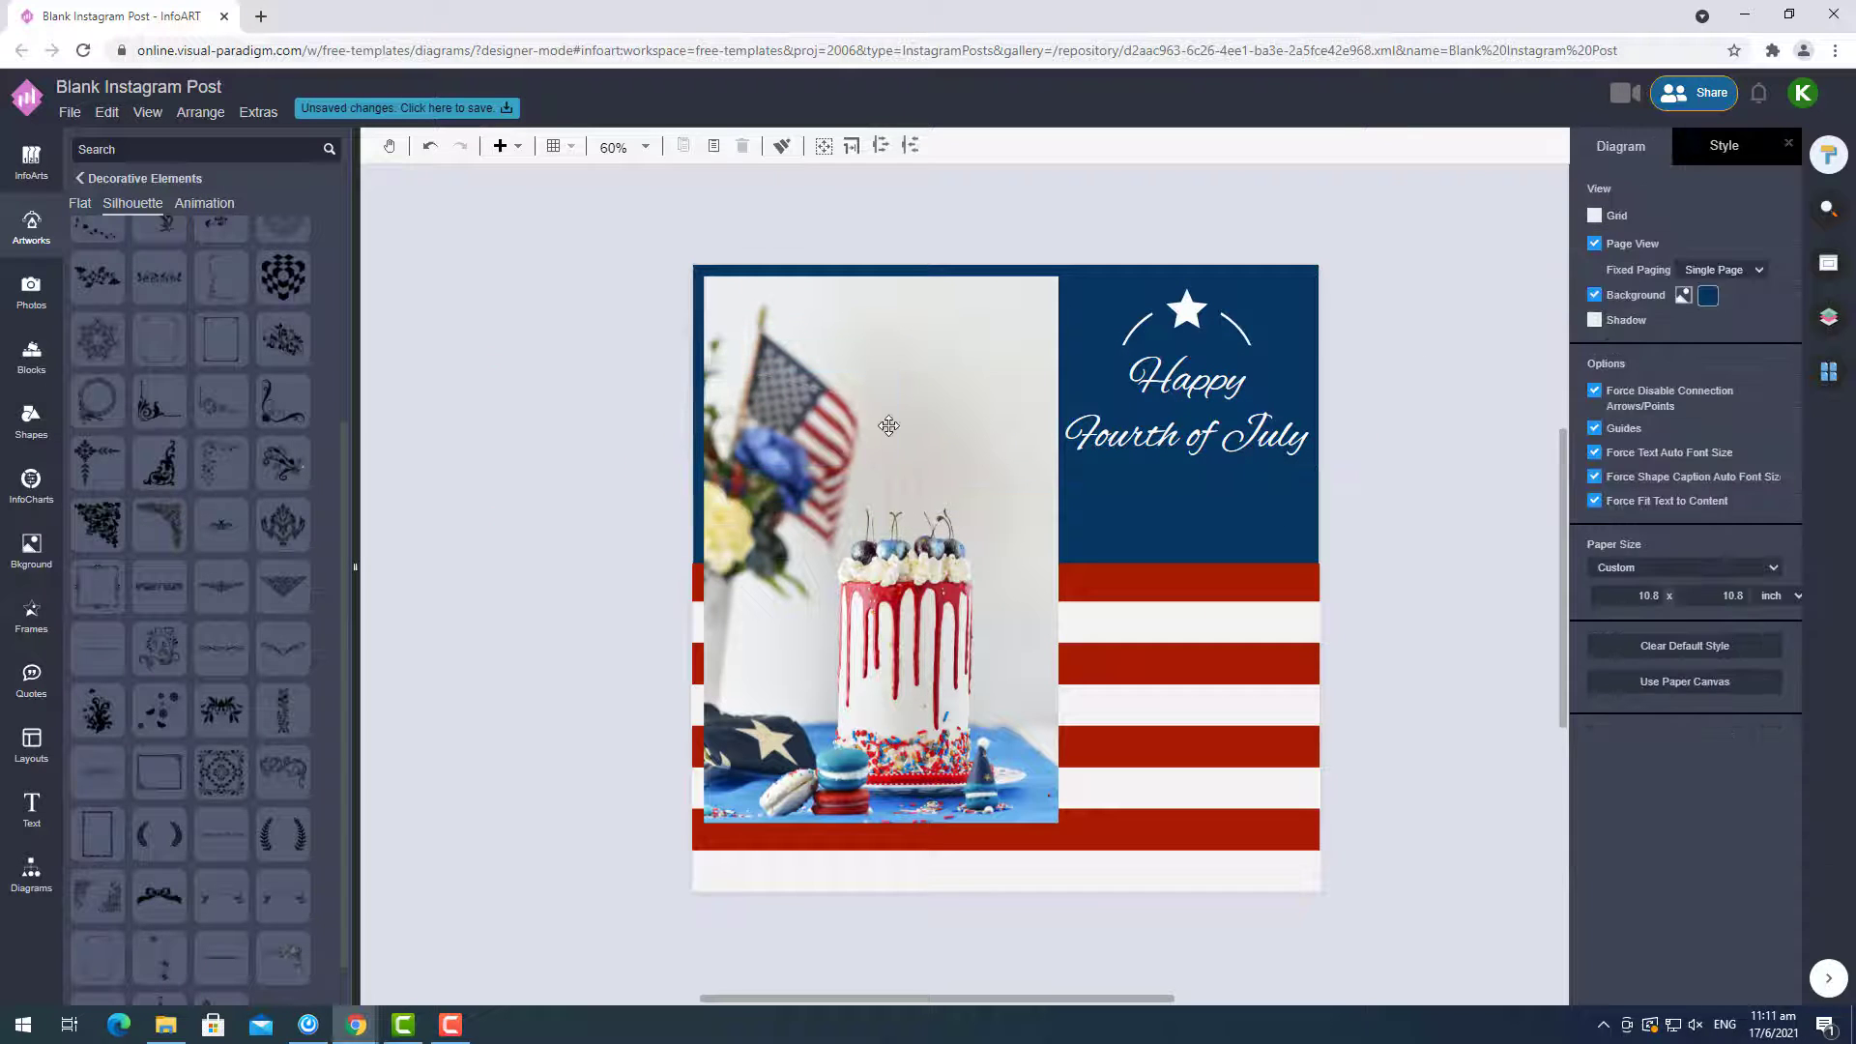
Lay a rectangular frame over the cake photo, leaving a thin strip at the photo's upper edge uncovered.
click(889, 426)
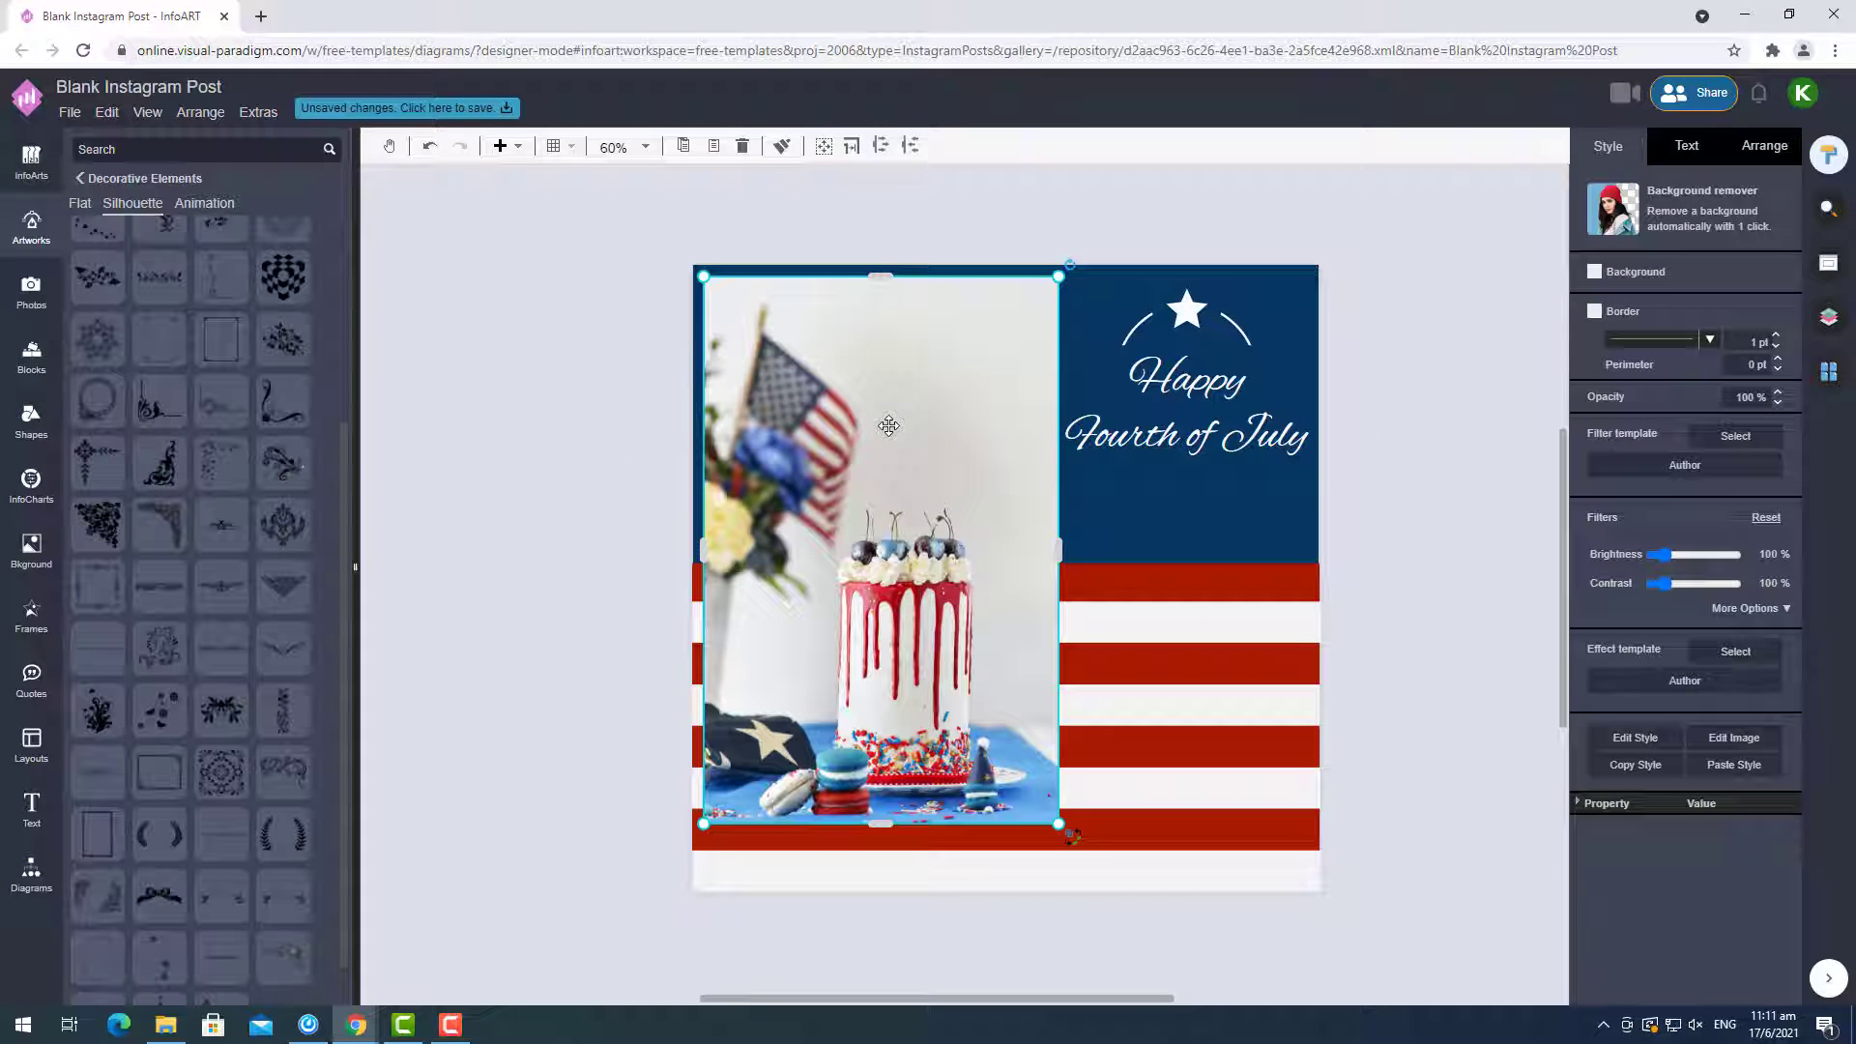
click(31, 875)
click(32, 609)
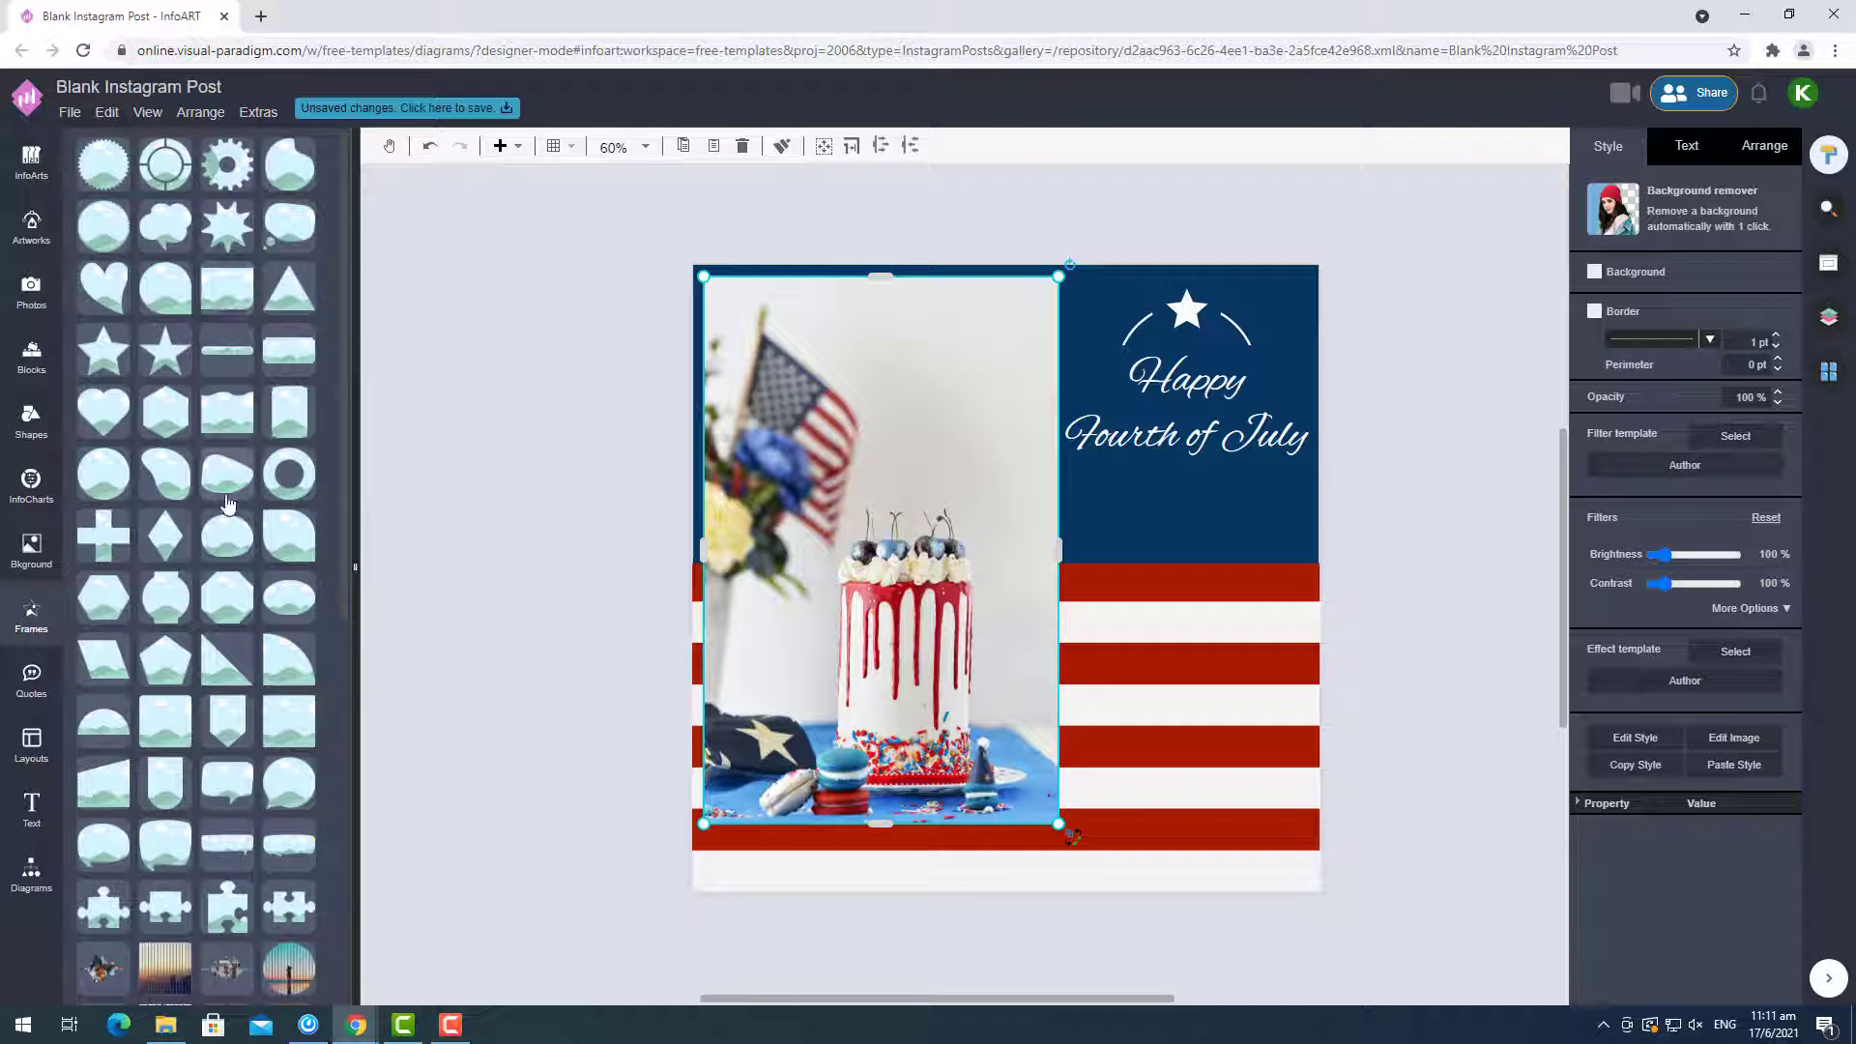
drag(293, 735, 1059, 824)
drag(880, 277, 880, 300)
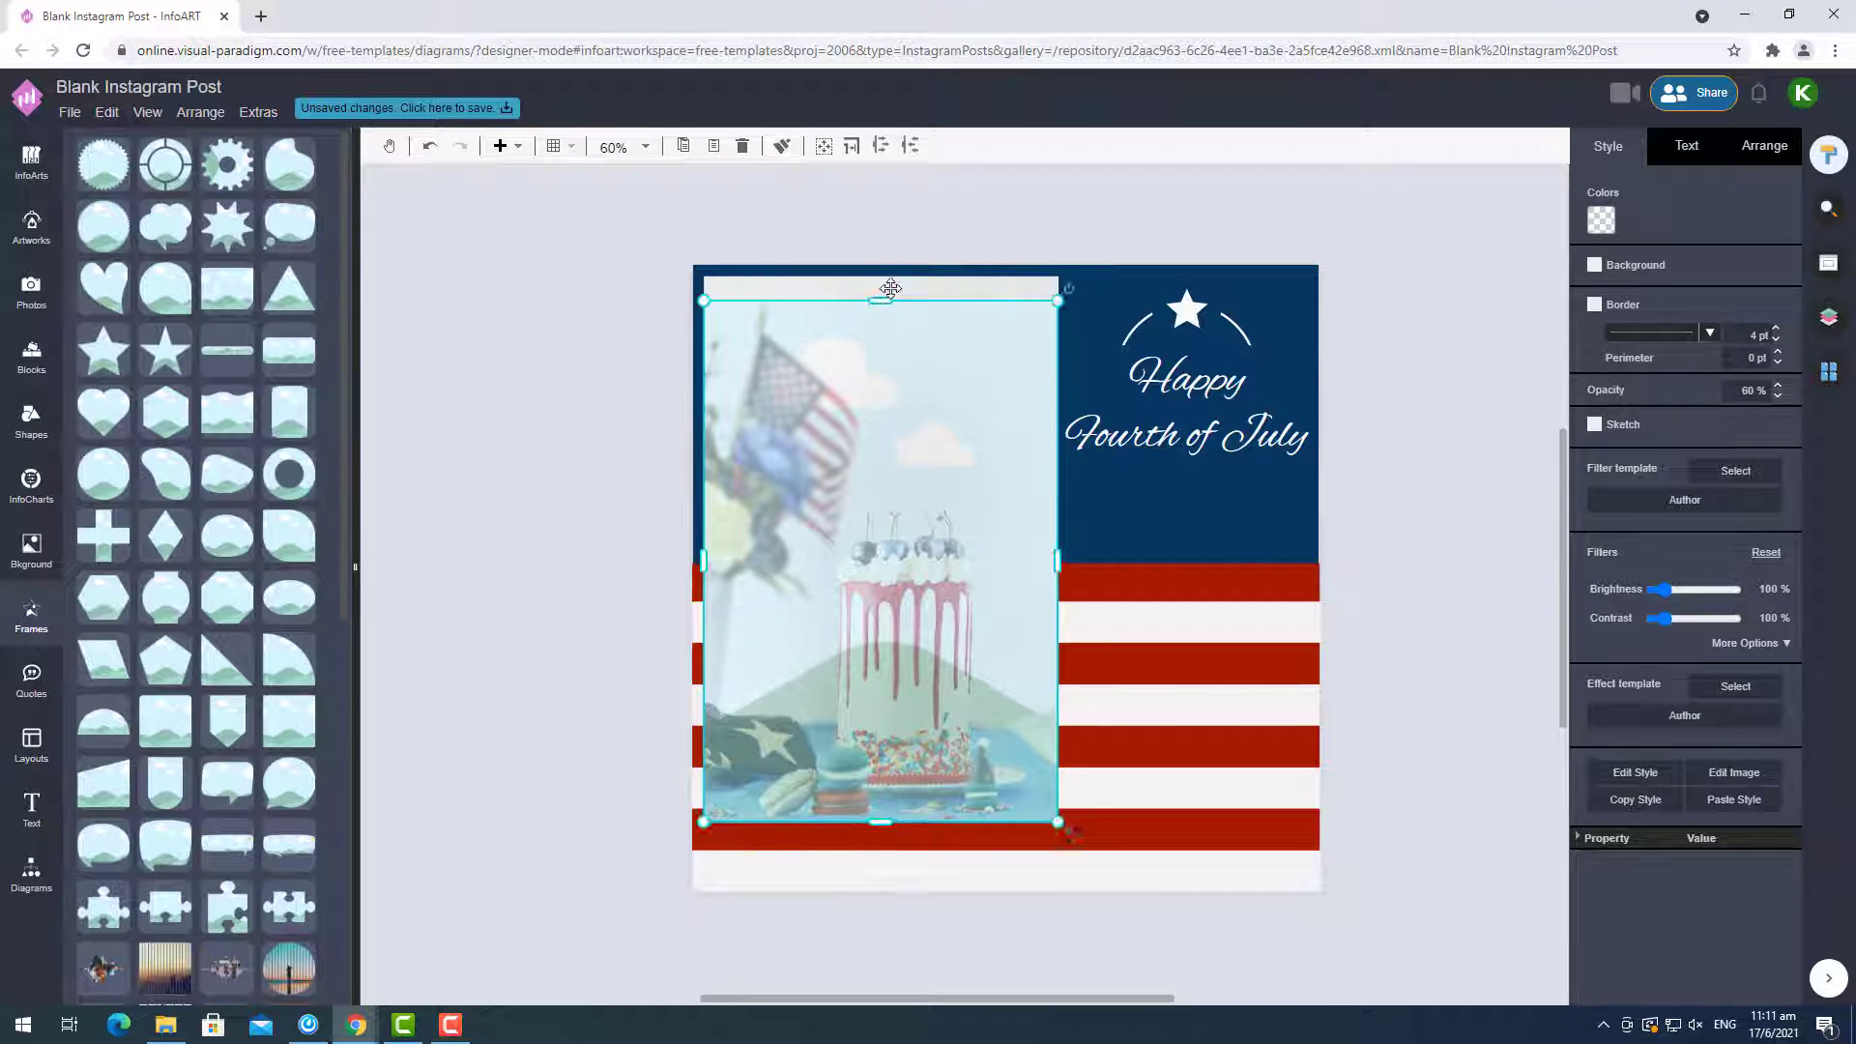
Crop the cake photo to the frame and move it up close to the canvas's upper edge.
click(889, 290)
click(1764, 145)
click(1716, 880)
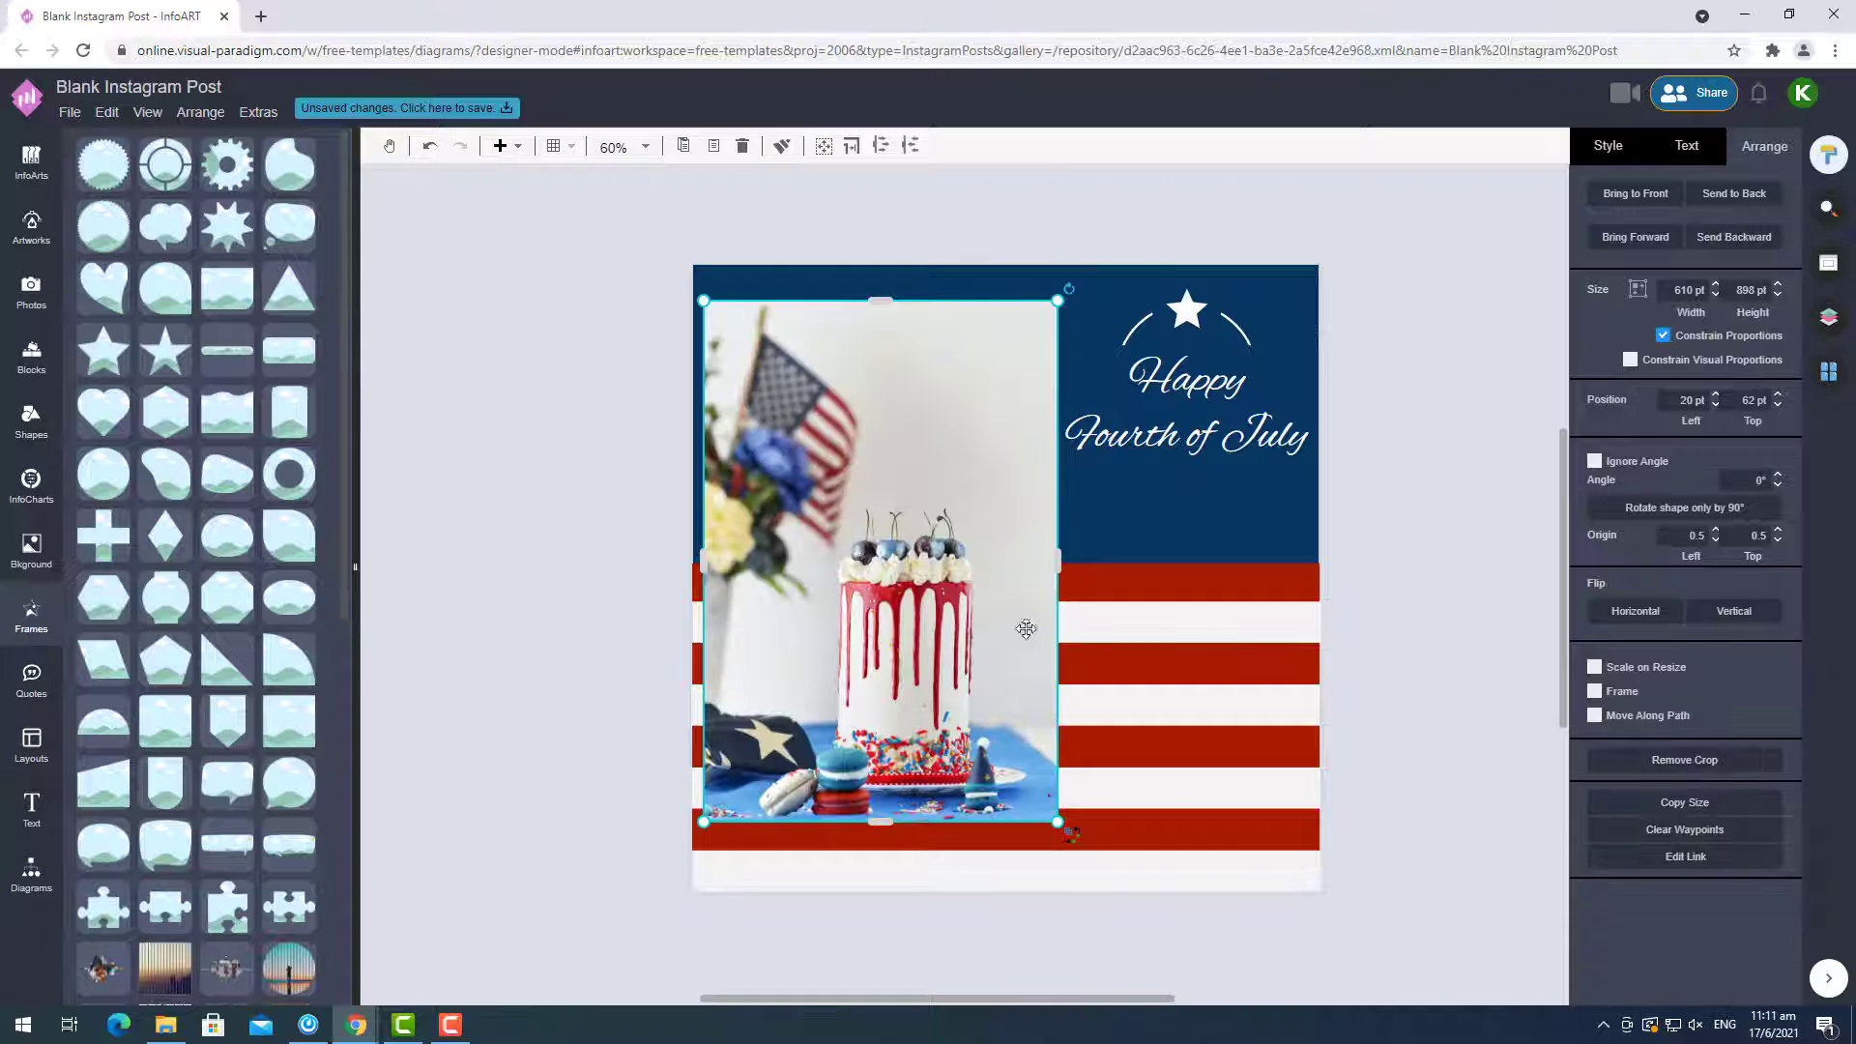
mouse_move(941, 610)
mouse_down()
mouse_move(940, 592)
mouse_move(939, 640)
mouse_move(944, 585)
mouse_up()
click(601, 583)
Add a rectangle just inside the cake photo's edges with no fill and a white 4 pt outline.
click(39, 875)
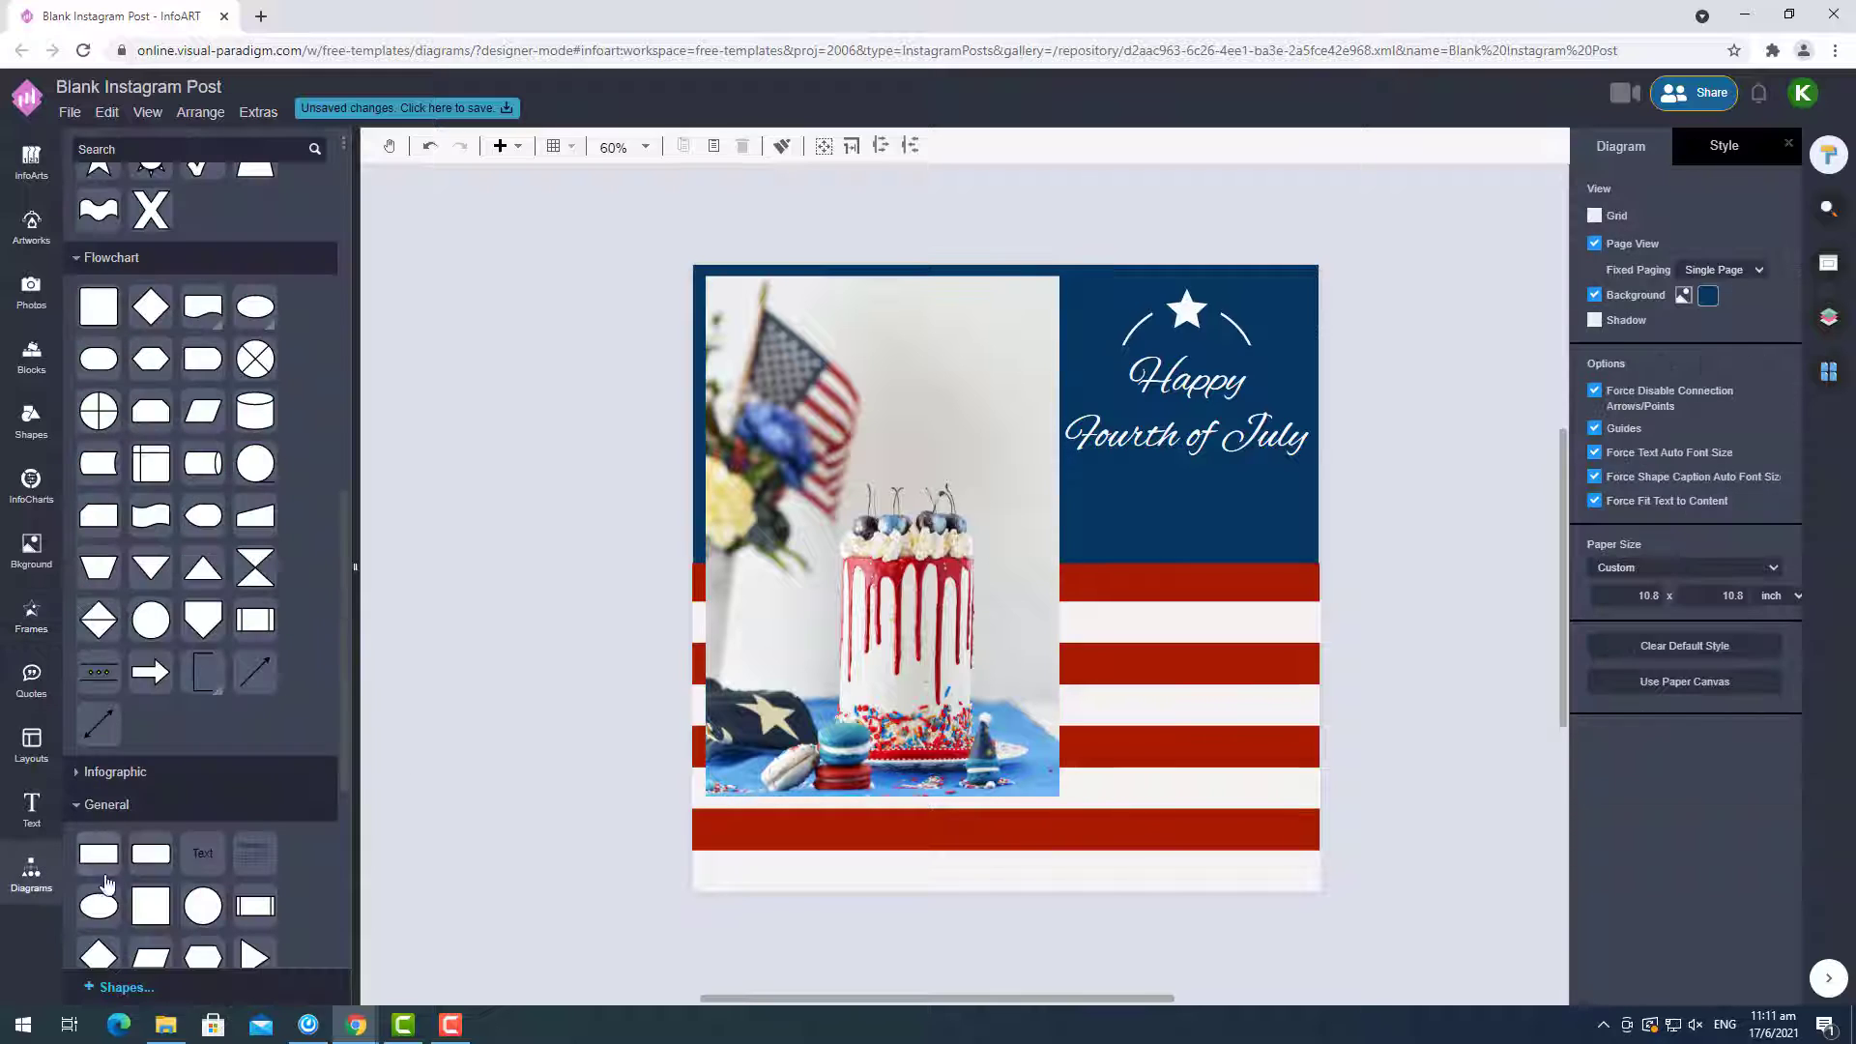
click(103, 865)
drag(717, 920, 1052, 452)
drag(879, 460, 882, 788)
drag(883, 672, 877, 675)
click(1595, 281)
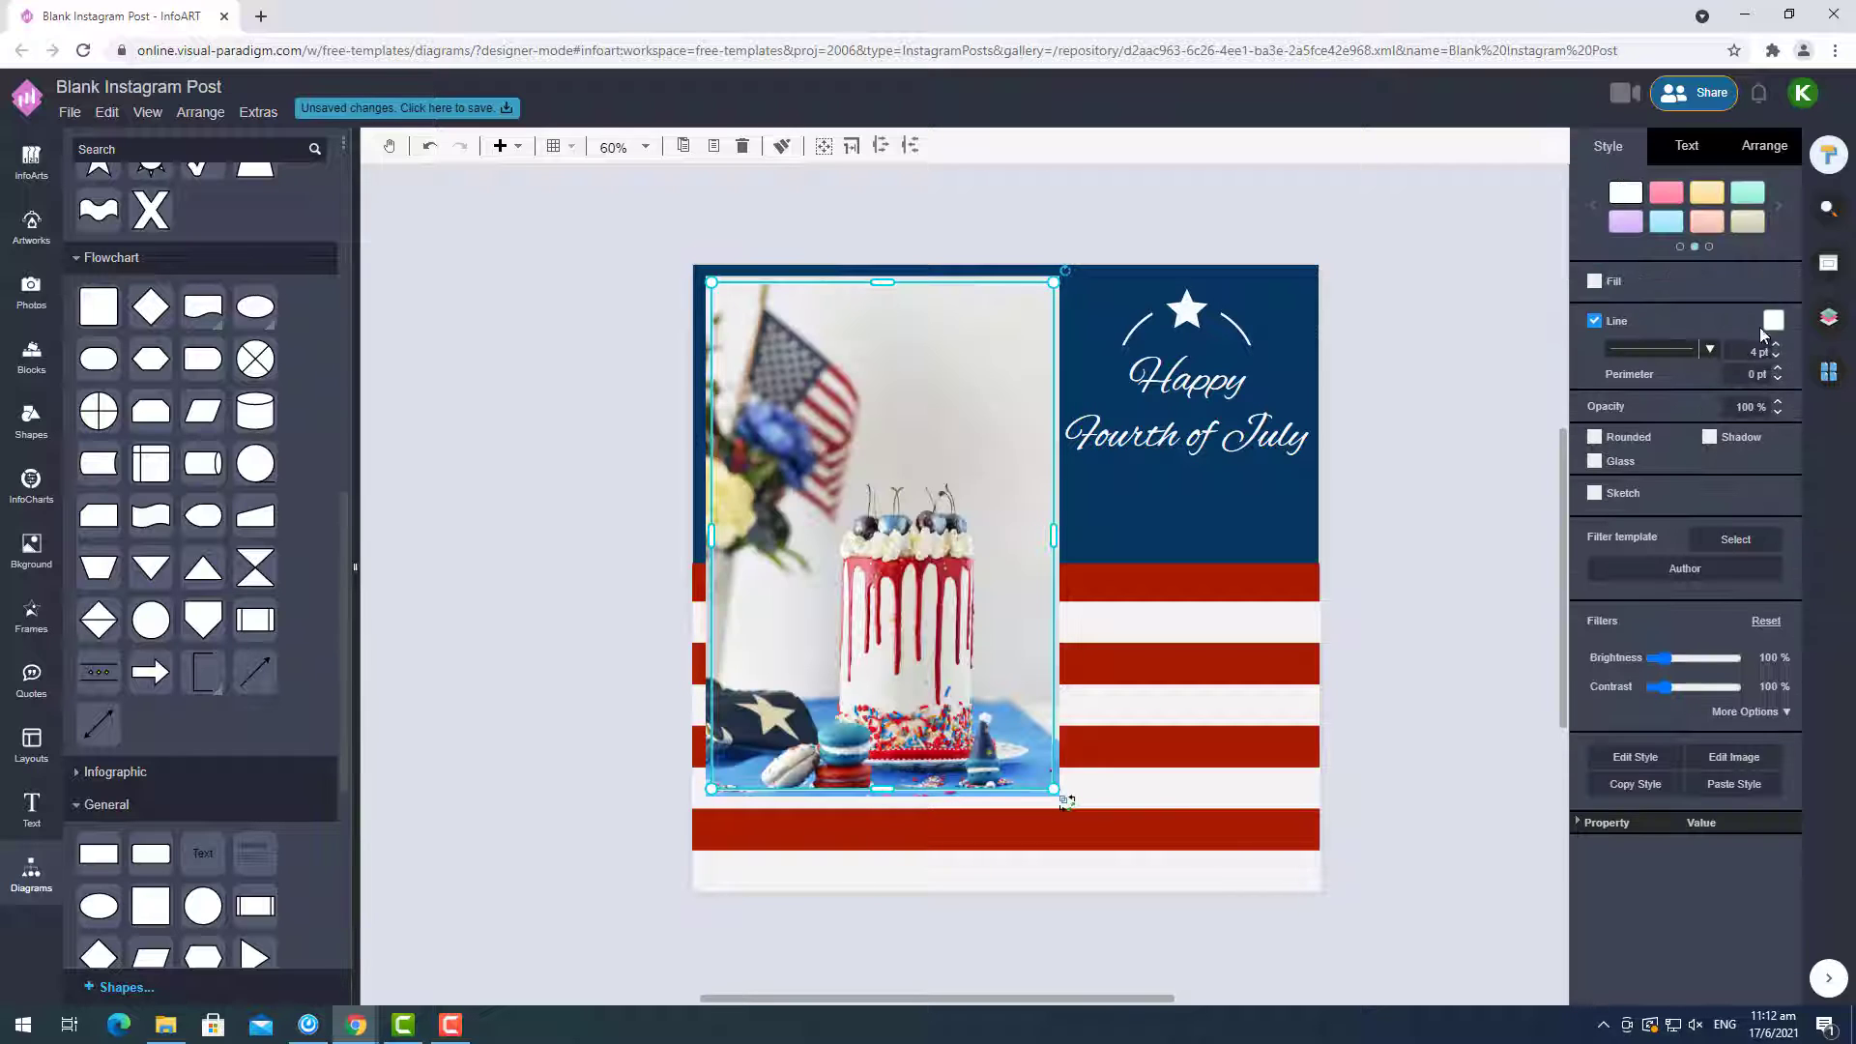
click(1125, 666)
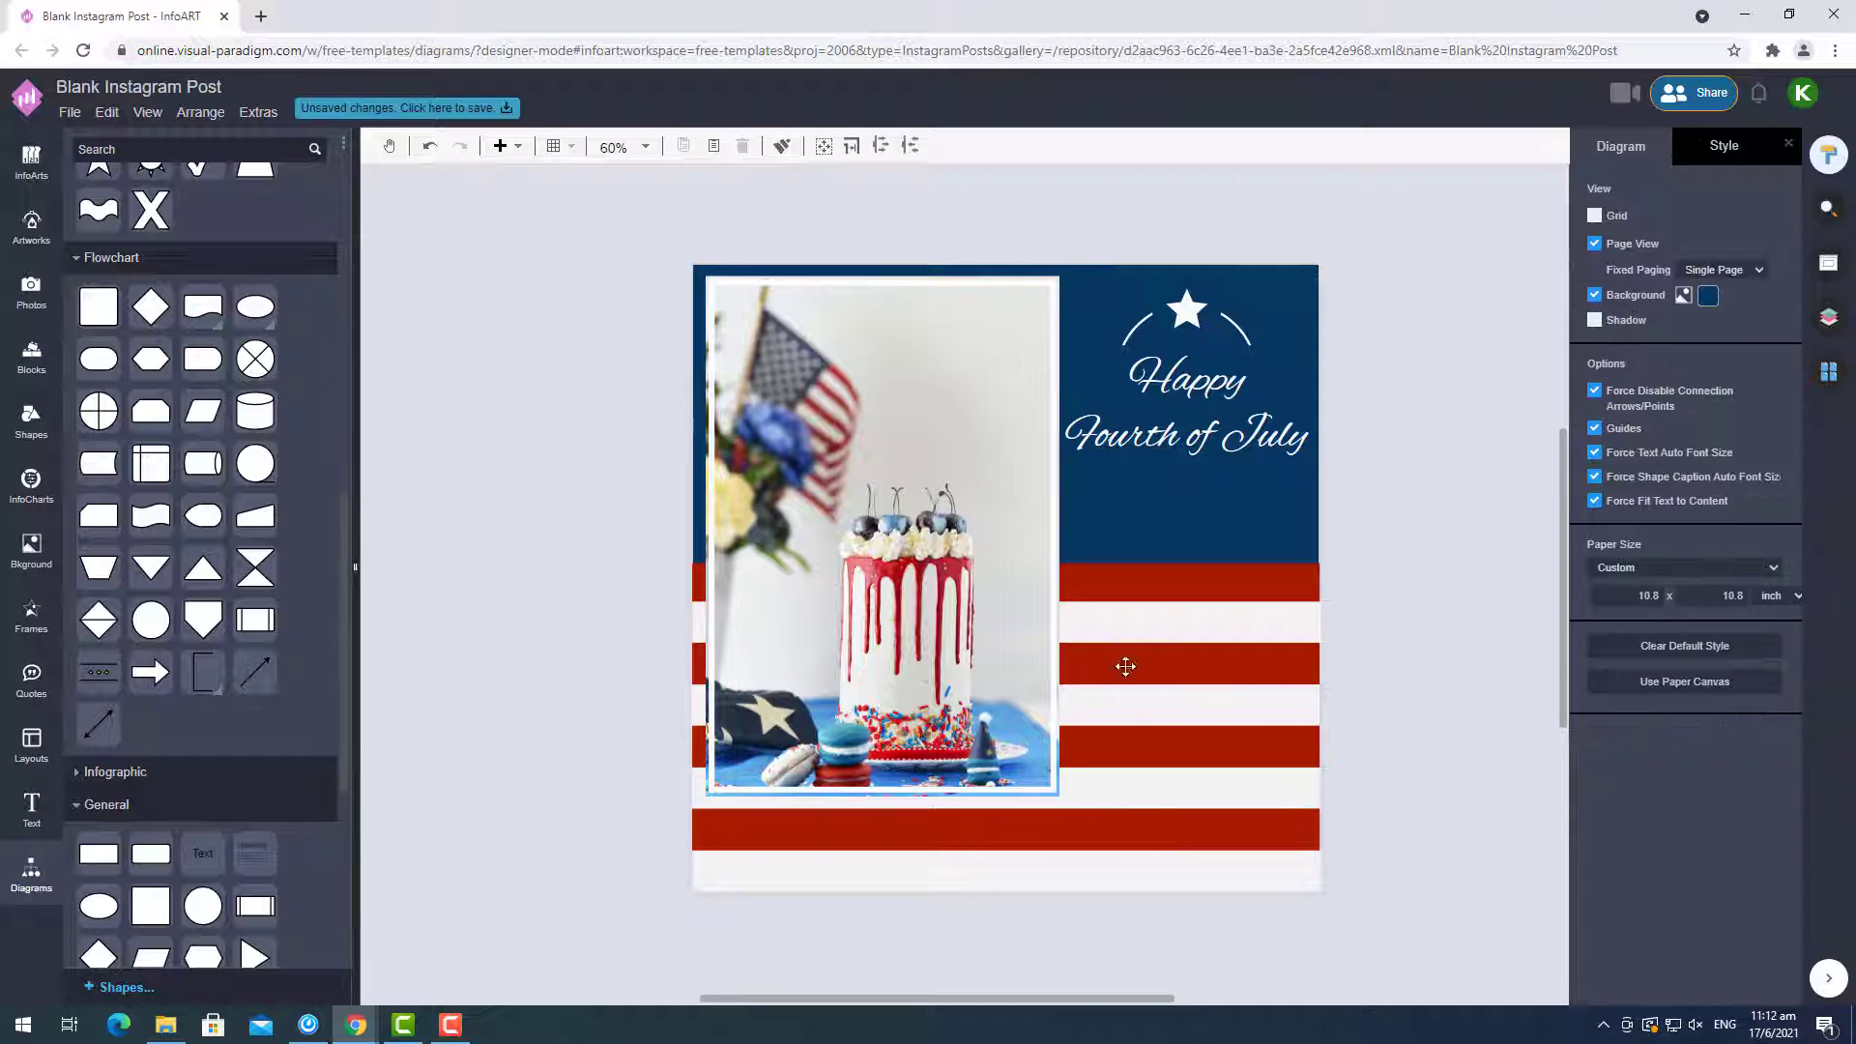
Recolor the outline rectangle around the cake photo to blue.
click(1026, 746)
click(1771, 327)
click(1773, 474)
click(1404, 424)
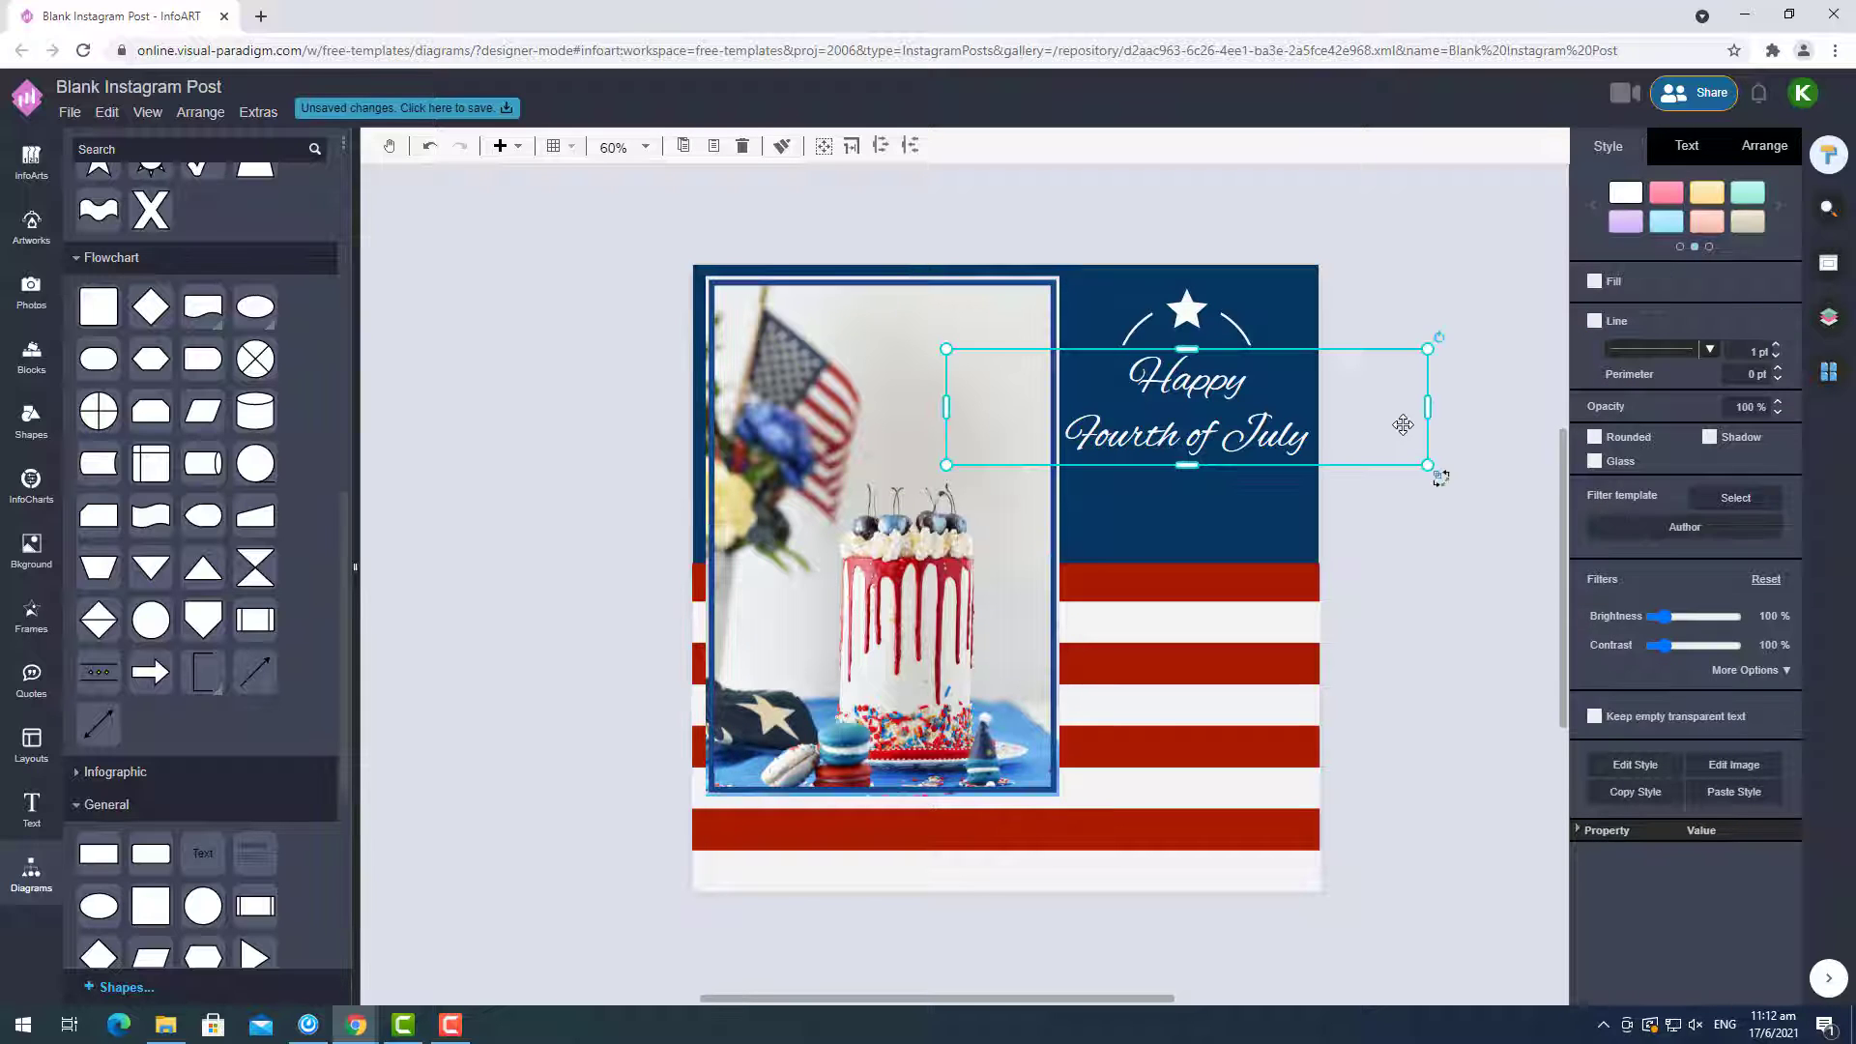
click(1419, 515)
click(1221, 580)
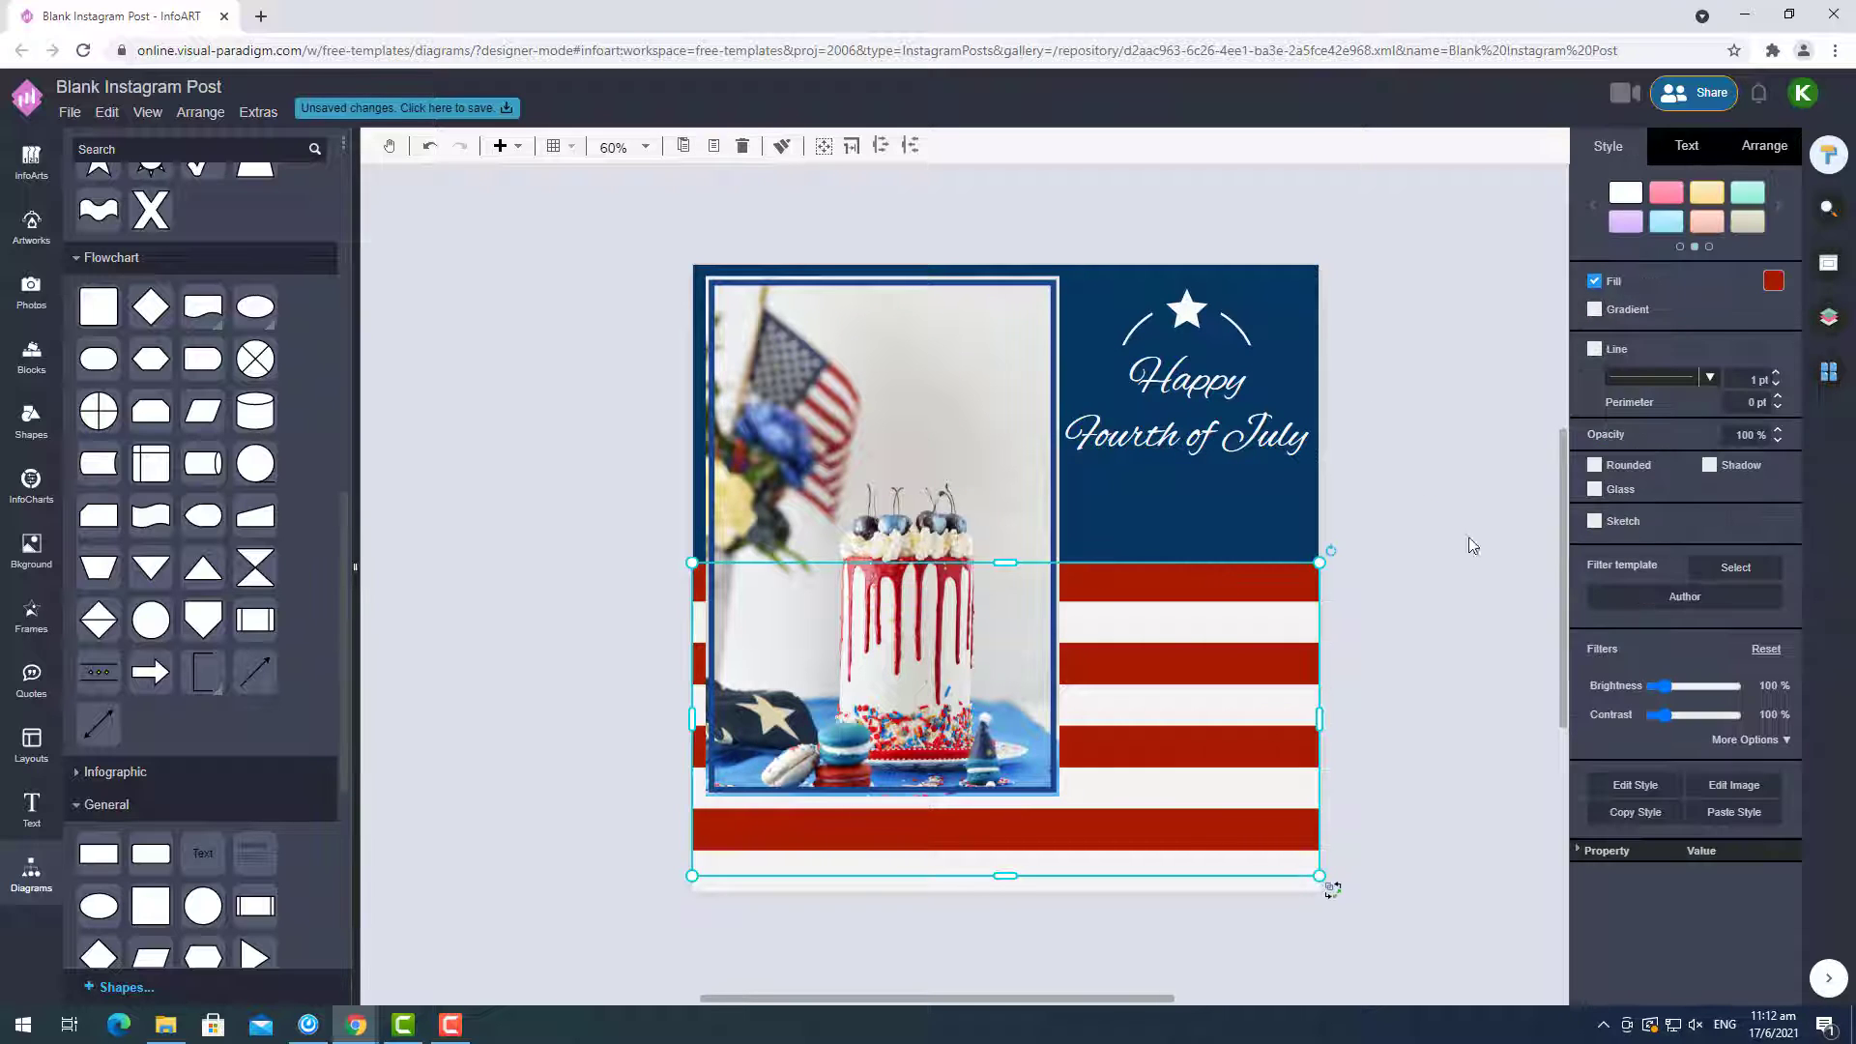
click(1233, 627)
click(1385, 585)
click(1304, 573)
click(1292, 626)
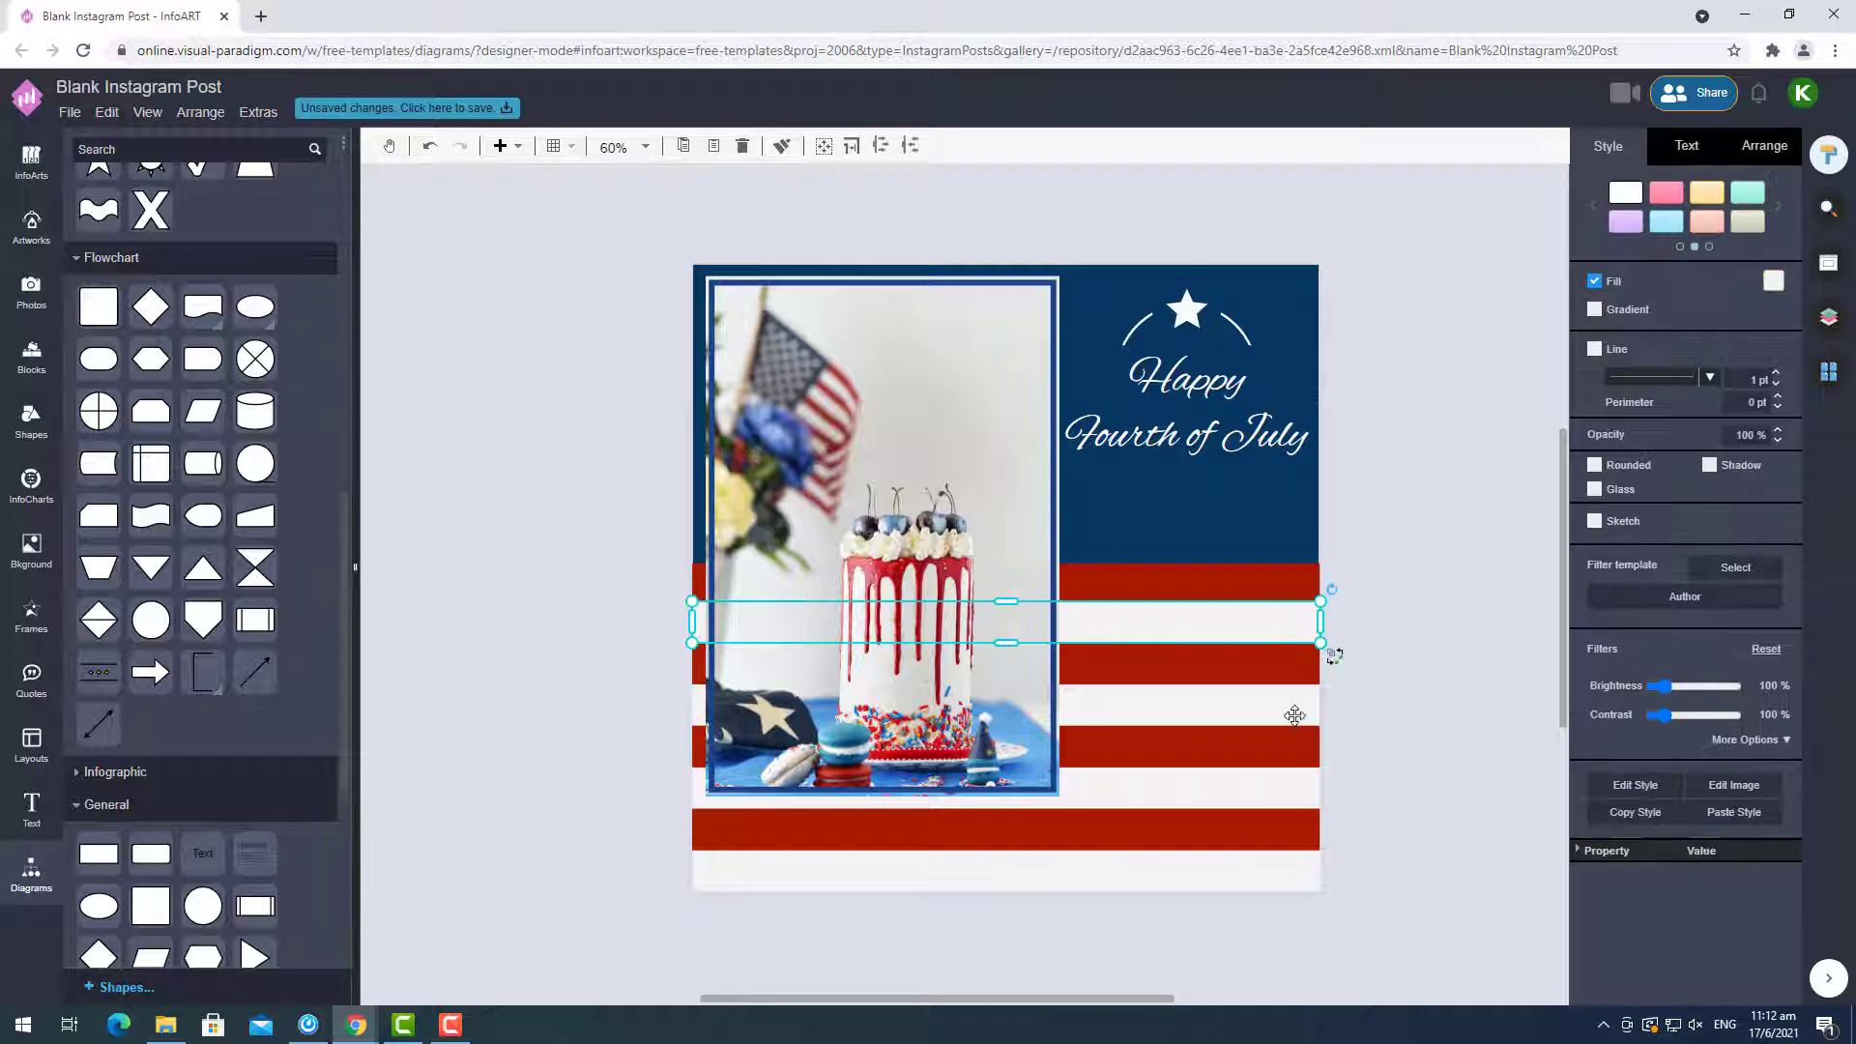
click(1380, 560)
click(1286, 593)
click(1269, 721)
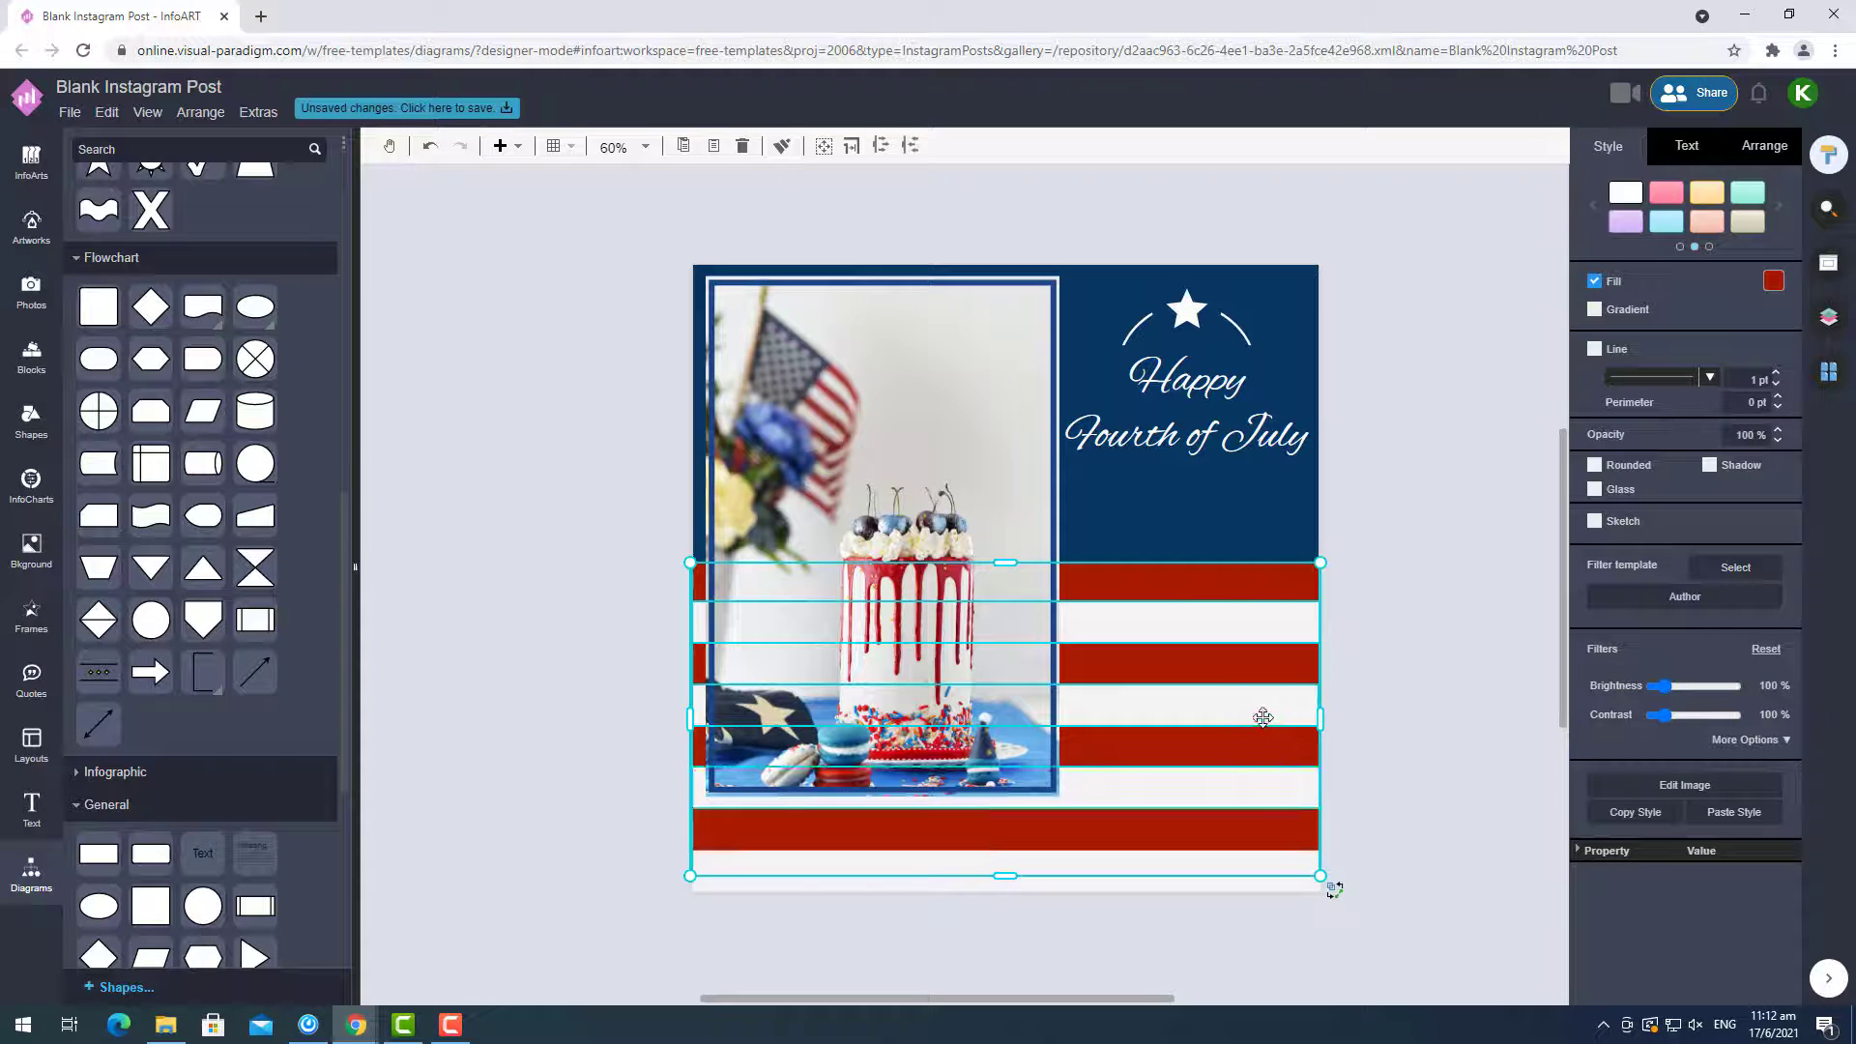
click(1241, 750)
Delete the lowest white stripe and shorten the red block so it forms an even stripe below the remaining white ones.
click(1240, 880)
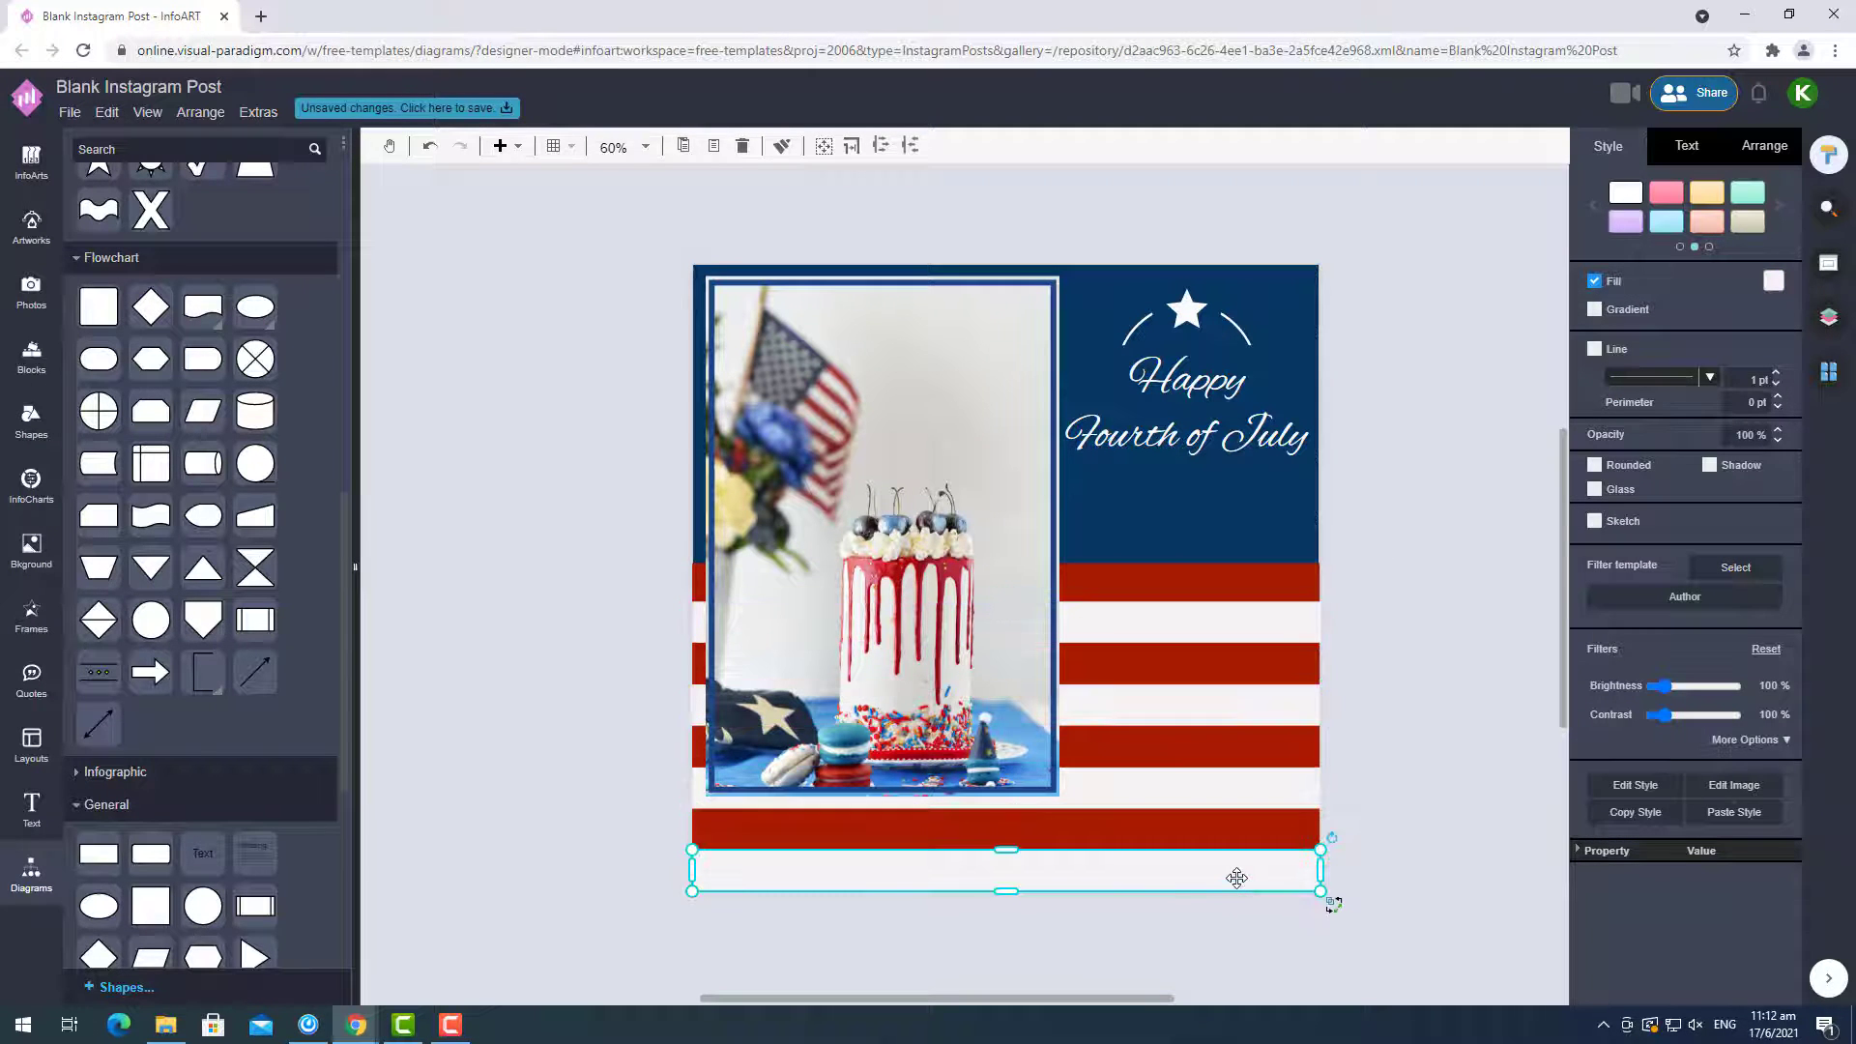
key(Delete)
click(1046, 855)
drag(1007, 874, 1017, 853)
Select the red block with its three white stripes and move them down to the canvas's lower edge.
shift+click(1274, 624)
shift+click(1277, 708)
shift+click(1273, 815)
shift+click(1271, 803)
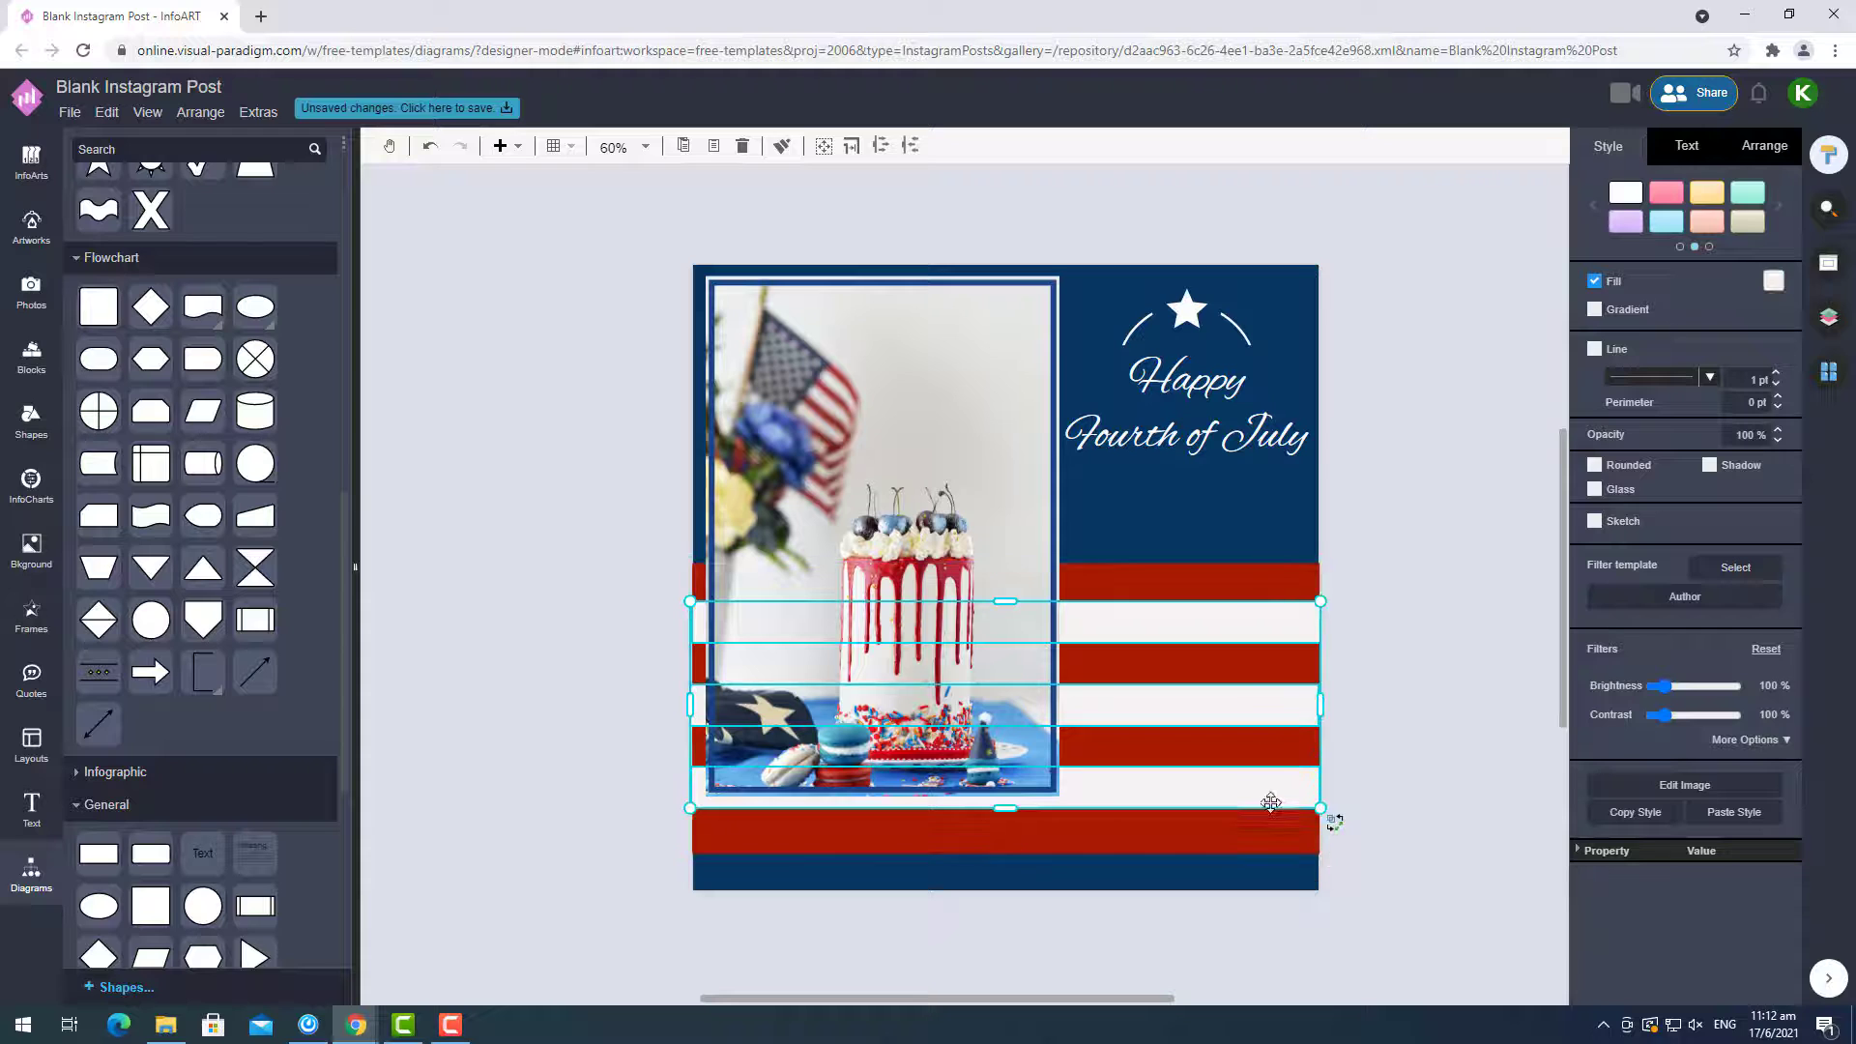
shift+click(1255, 837)
drag(1236, 672, 1235, 710)
click(1389, 683)
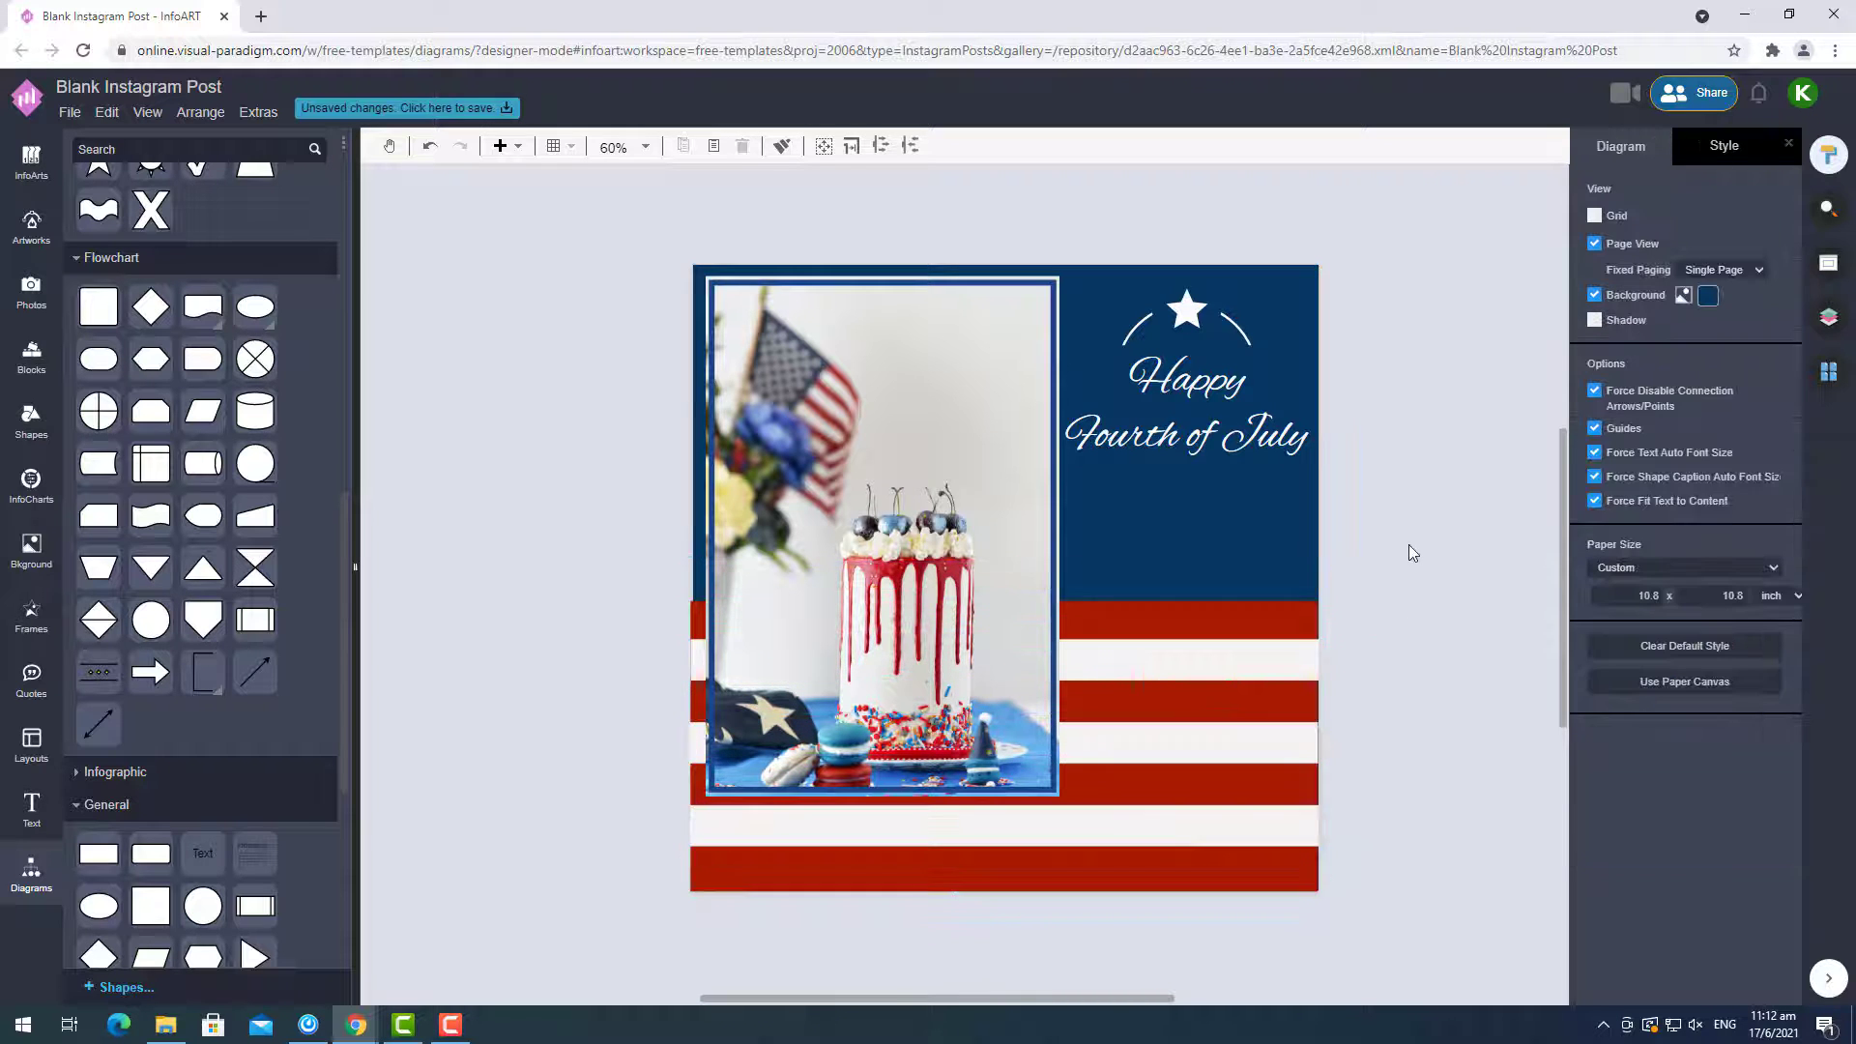
Shorten the red and white stripe block evenly from above so it covers about the lower third of the canvas.
click(1247, 603)
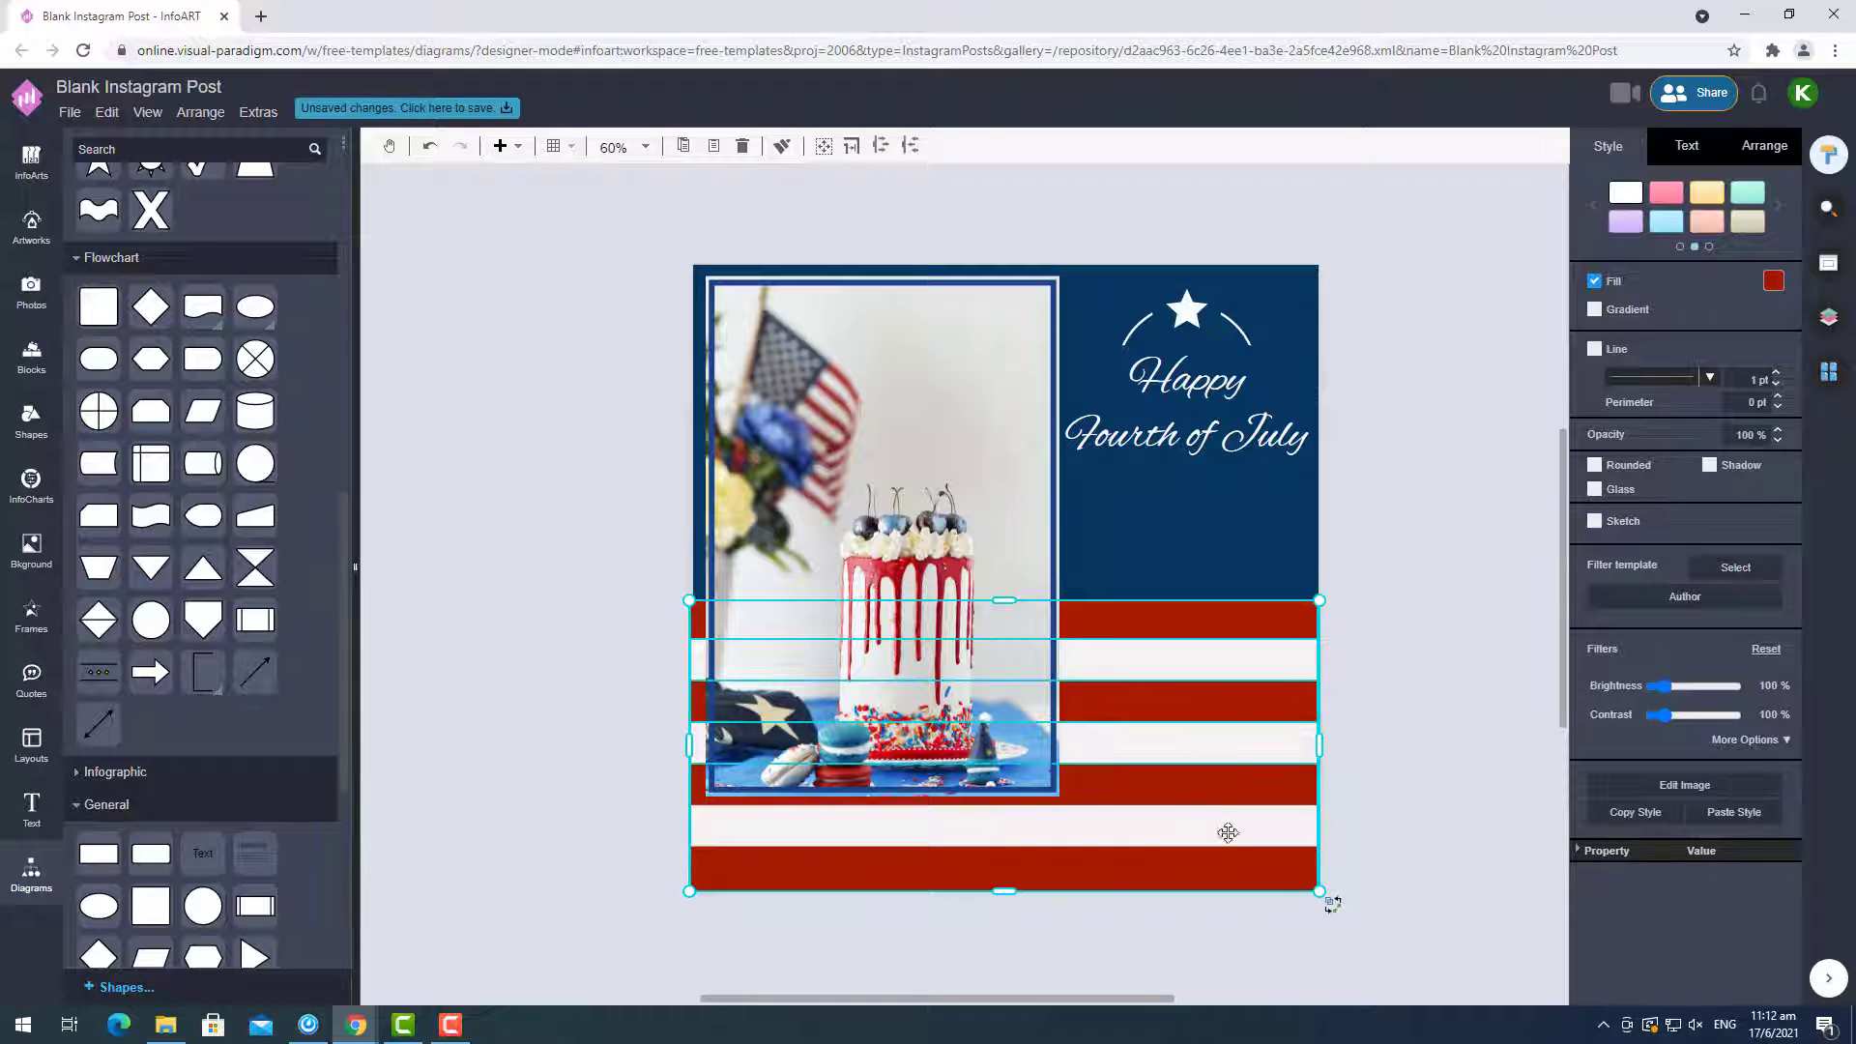
drag(1006, 600, 1005, 681)
click(1466, 675)
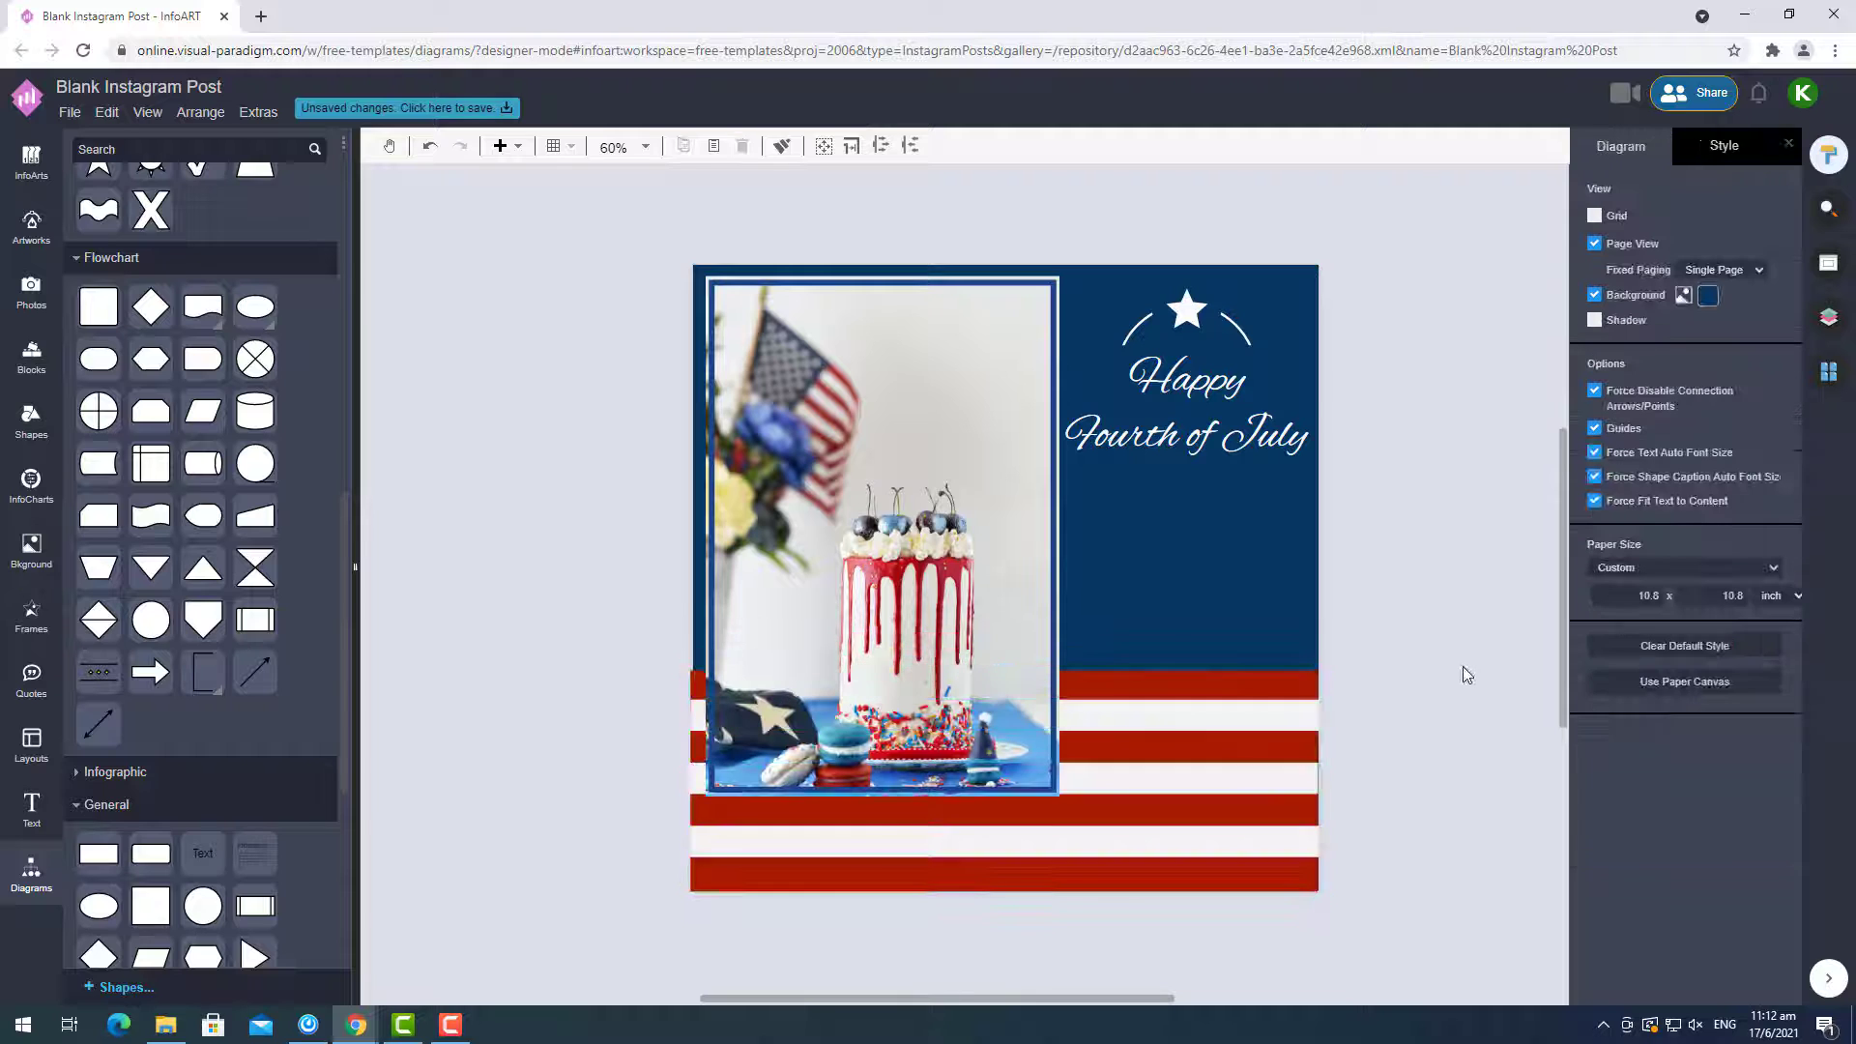
click(1319, 692)
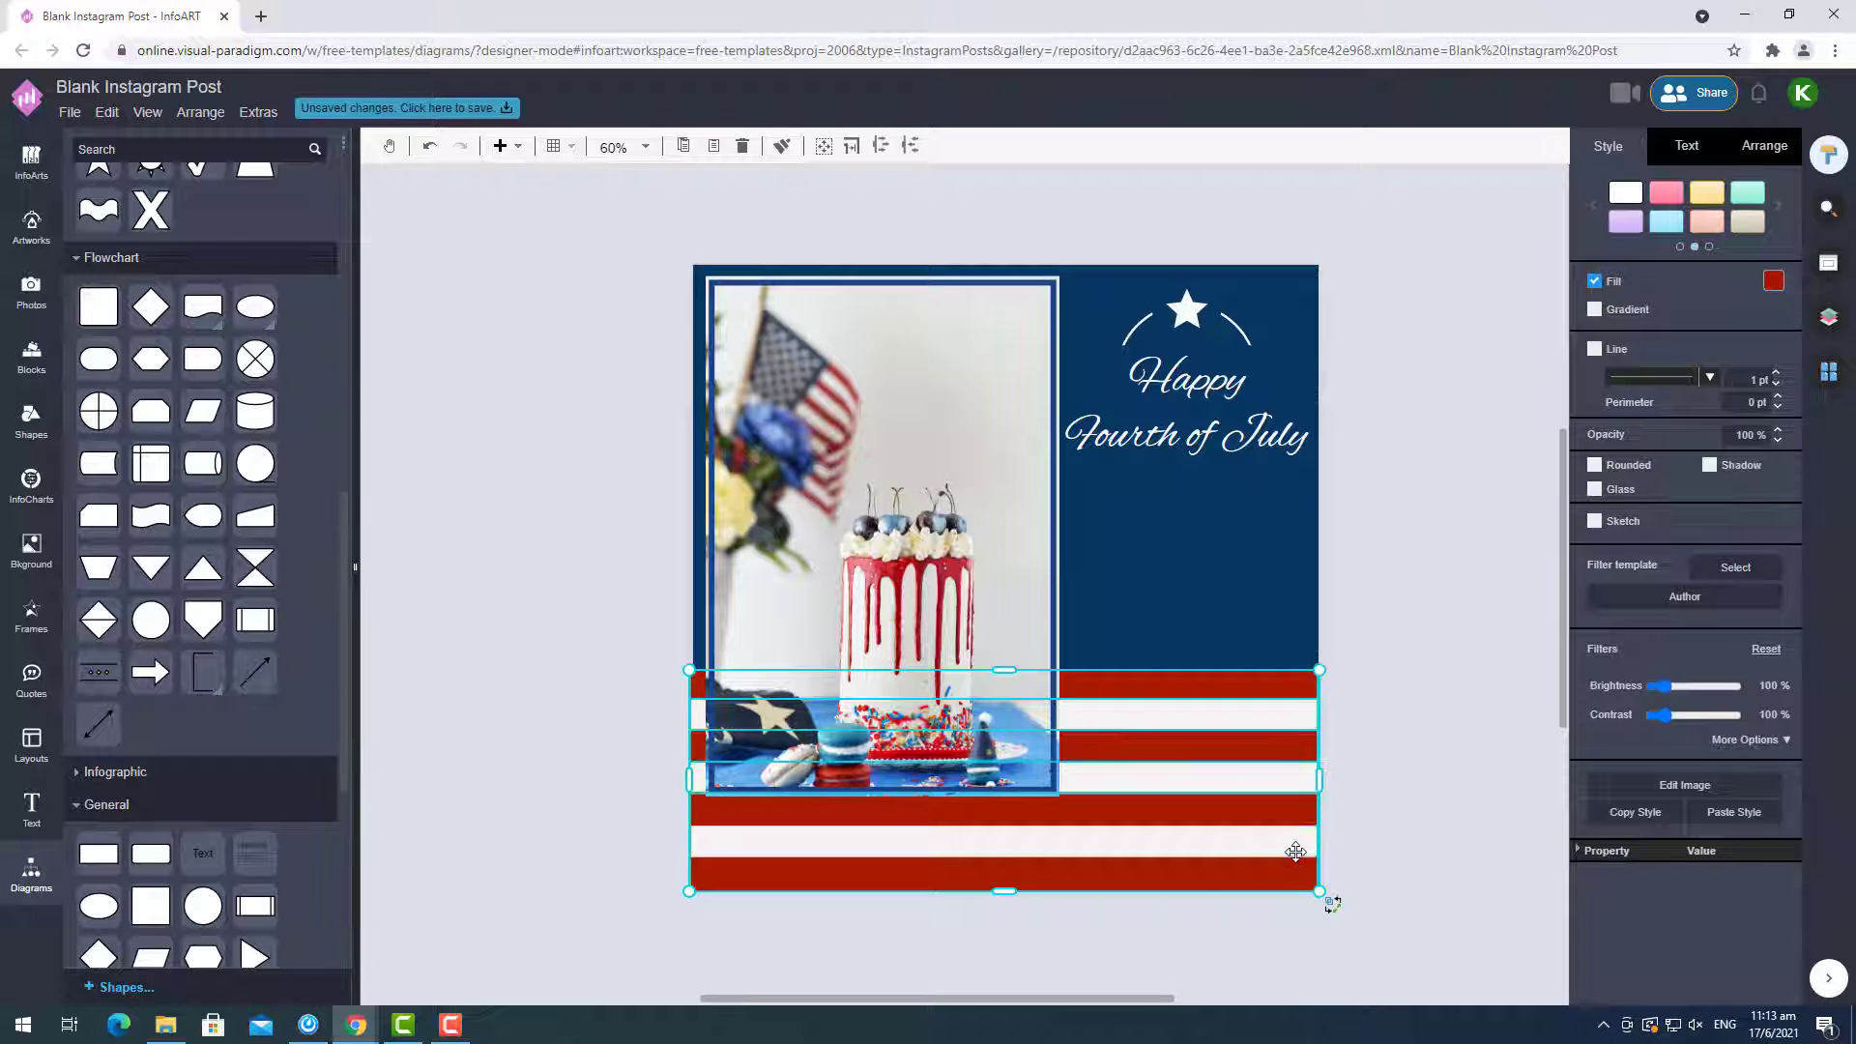
click(1444, 818)
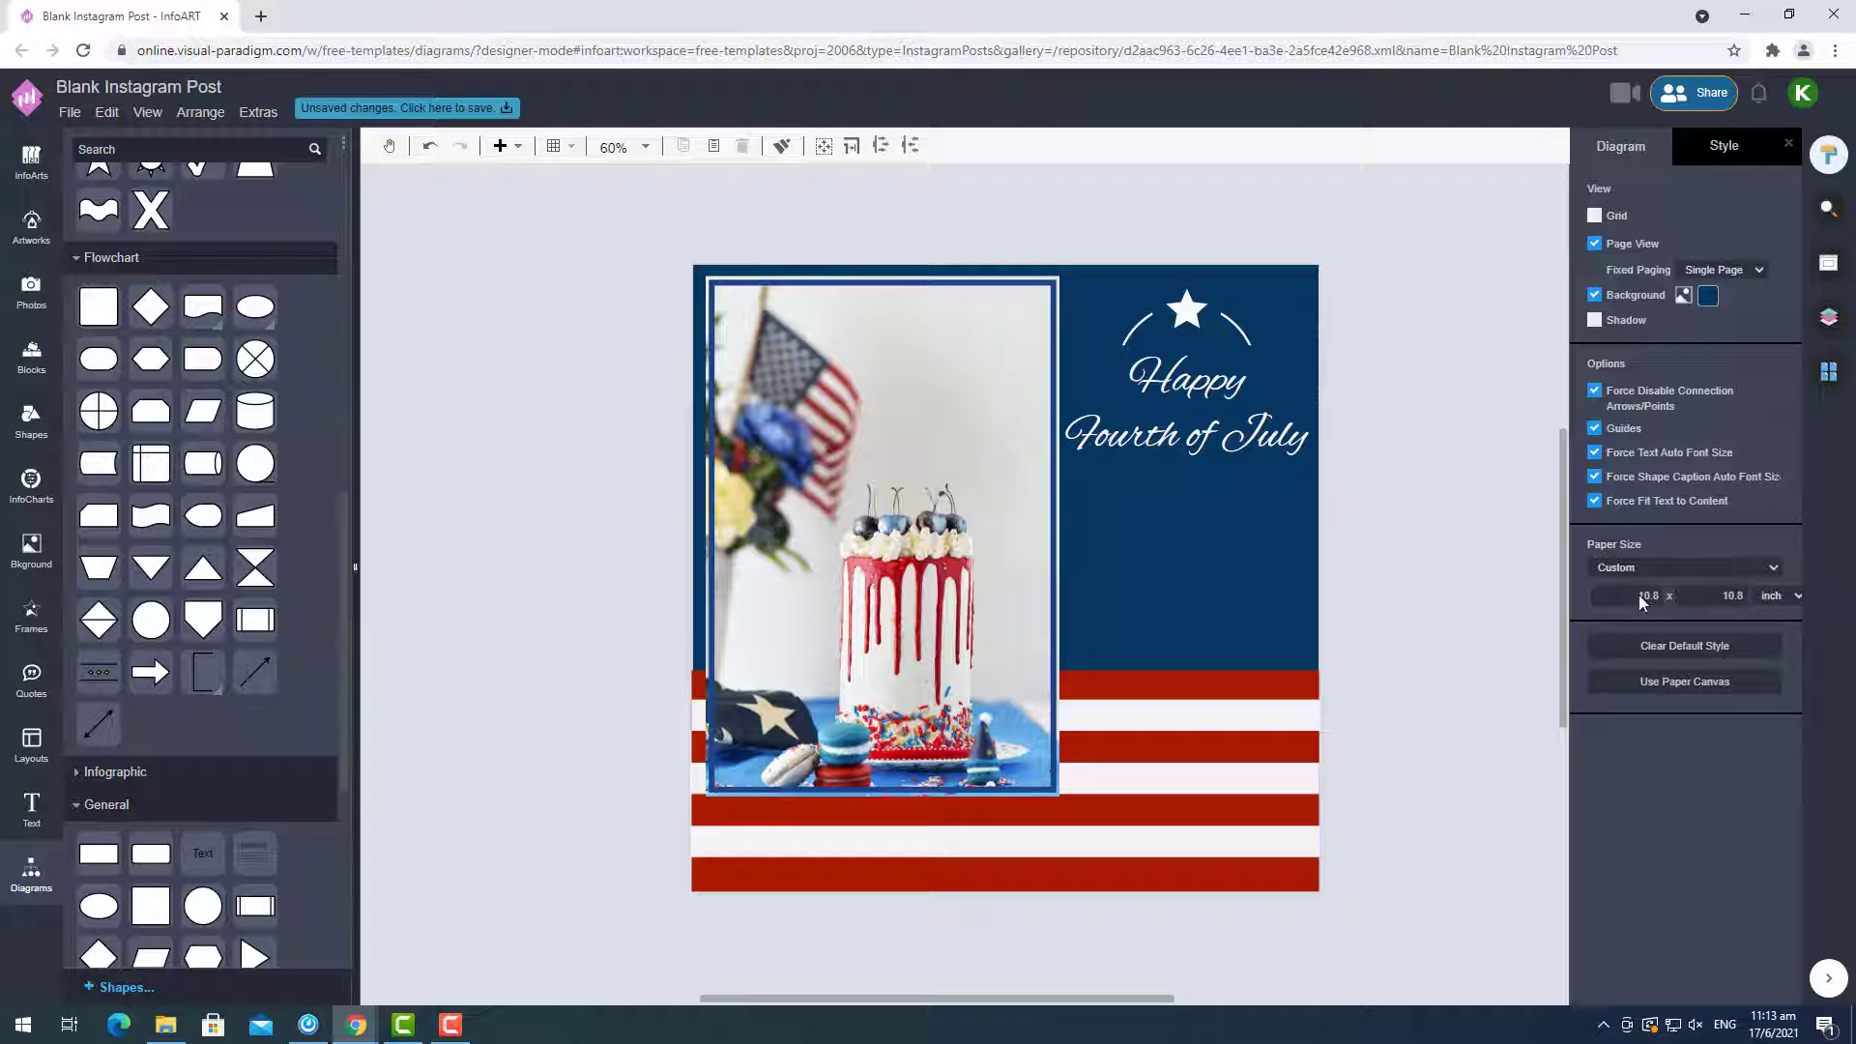
Narrow the lorem ipsum text block to fit the blue area beside the photo and place it below the greeting.
scroll(1173, 932, down, 1)
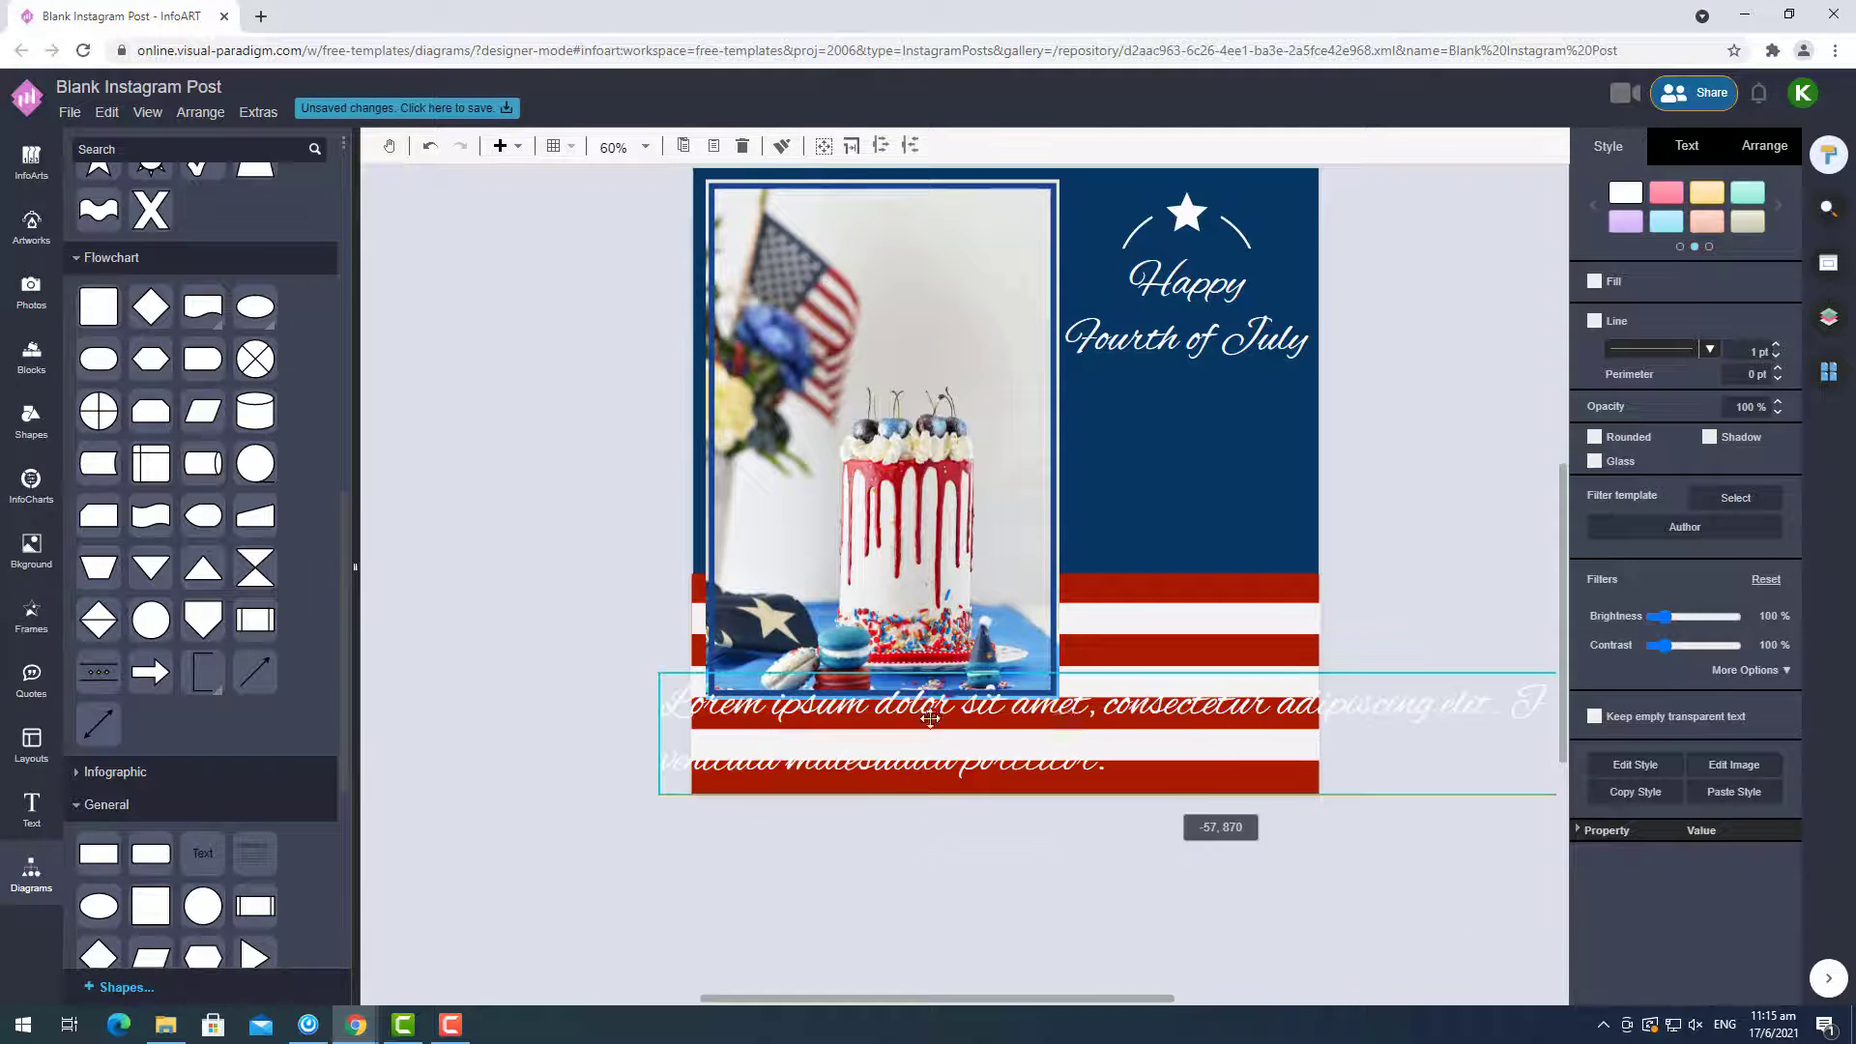
drag(930, 719, 621, 726)
drag(1468, 742, 730, 784)
drag(541, 726, 1264, 547)
drag(1451, 560, 1267, 466)
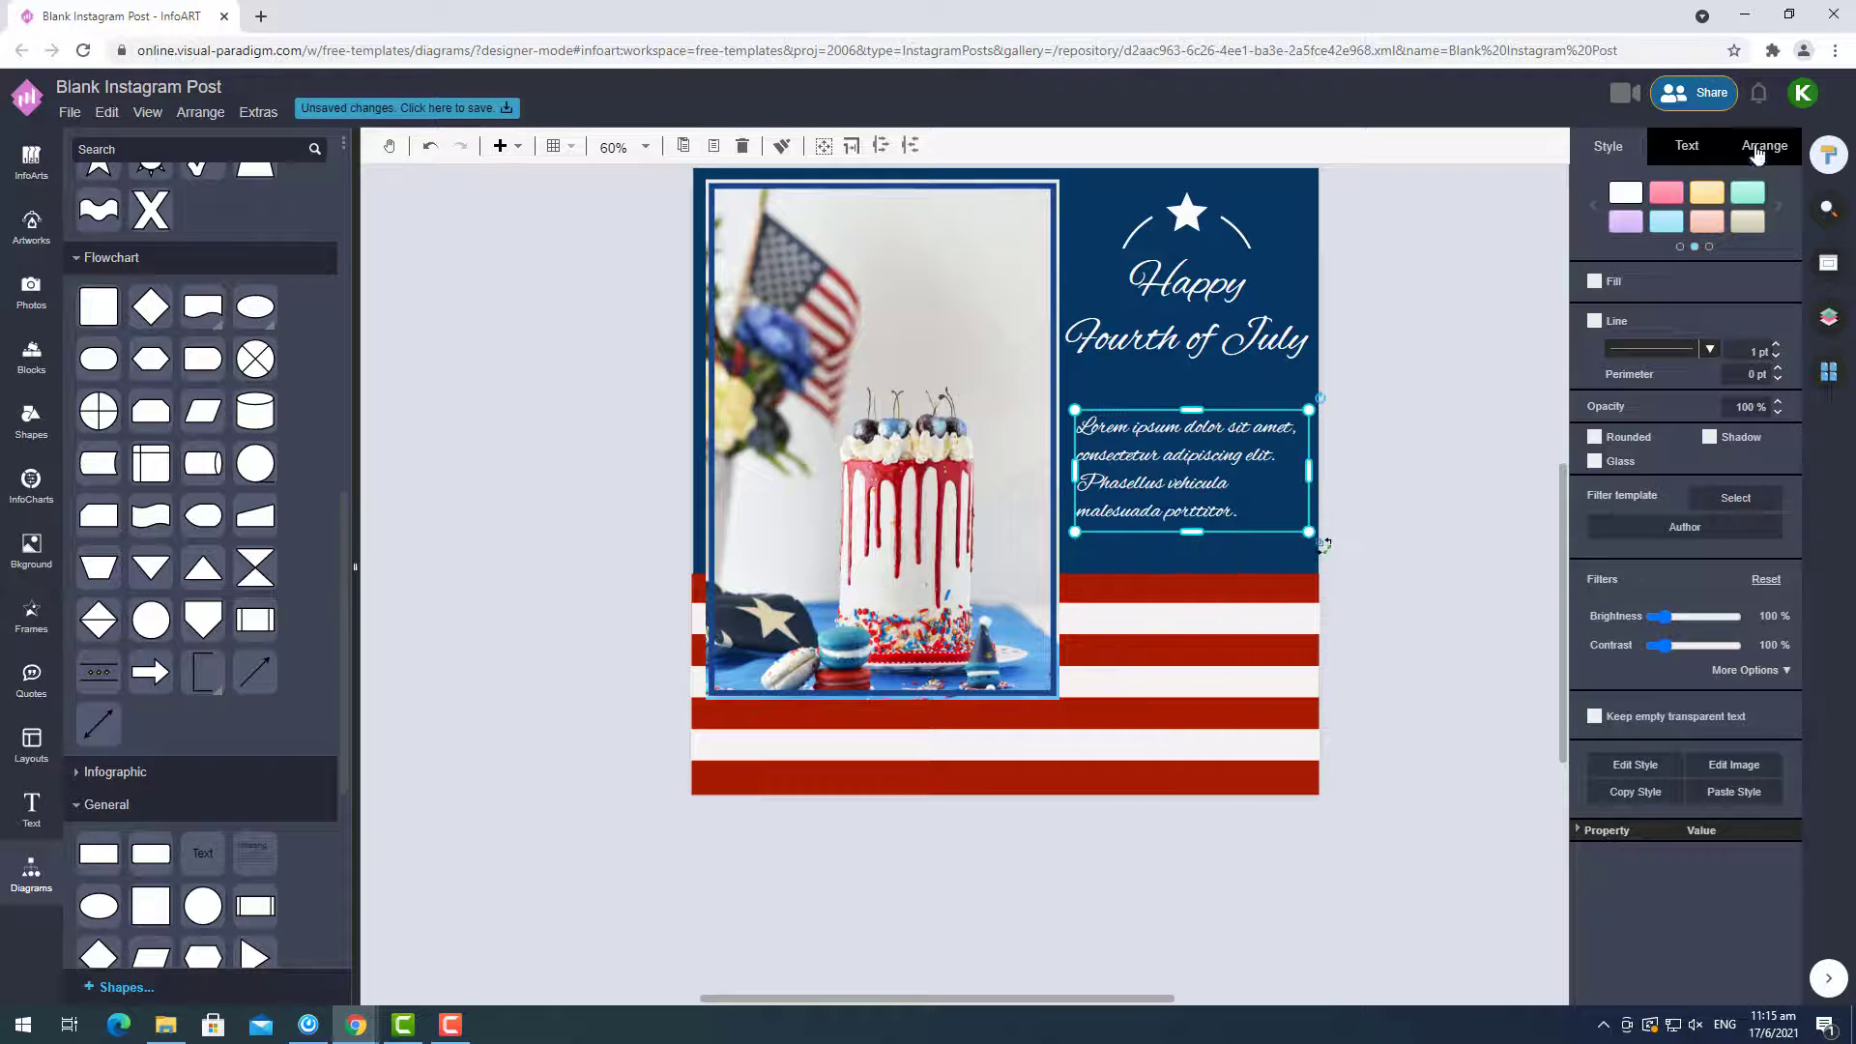
Centre-align the lorem ipsum paragraph under the greeting and set its font to Acme.
click(1687, 146)
click(1629, 297)
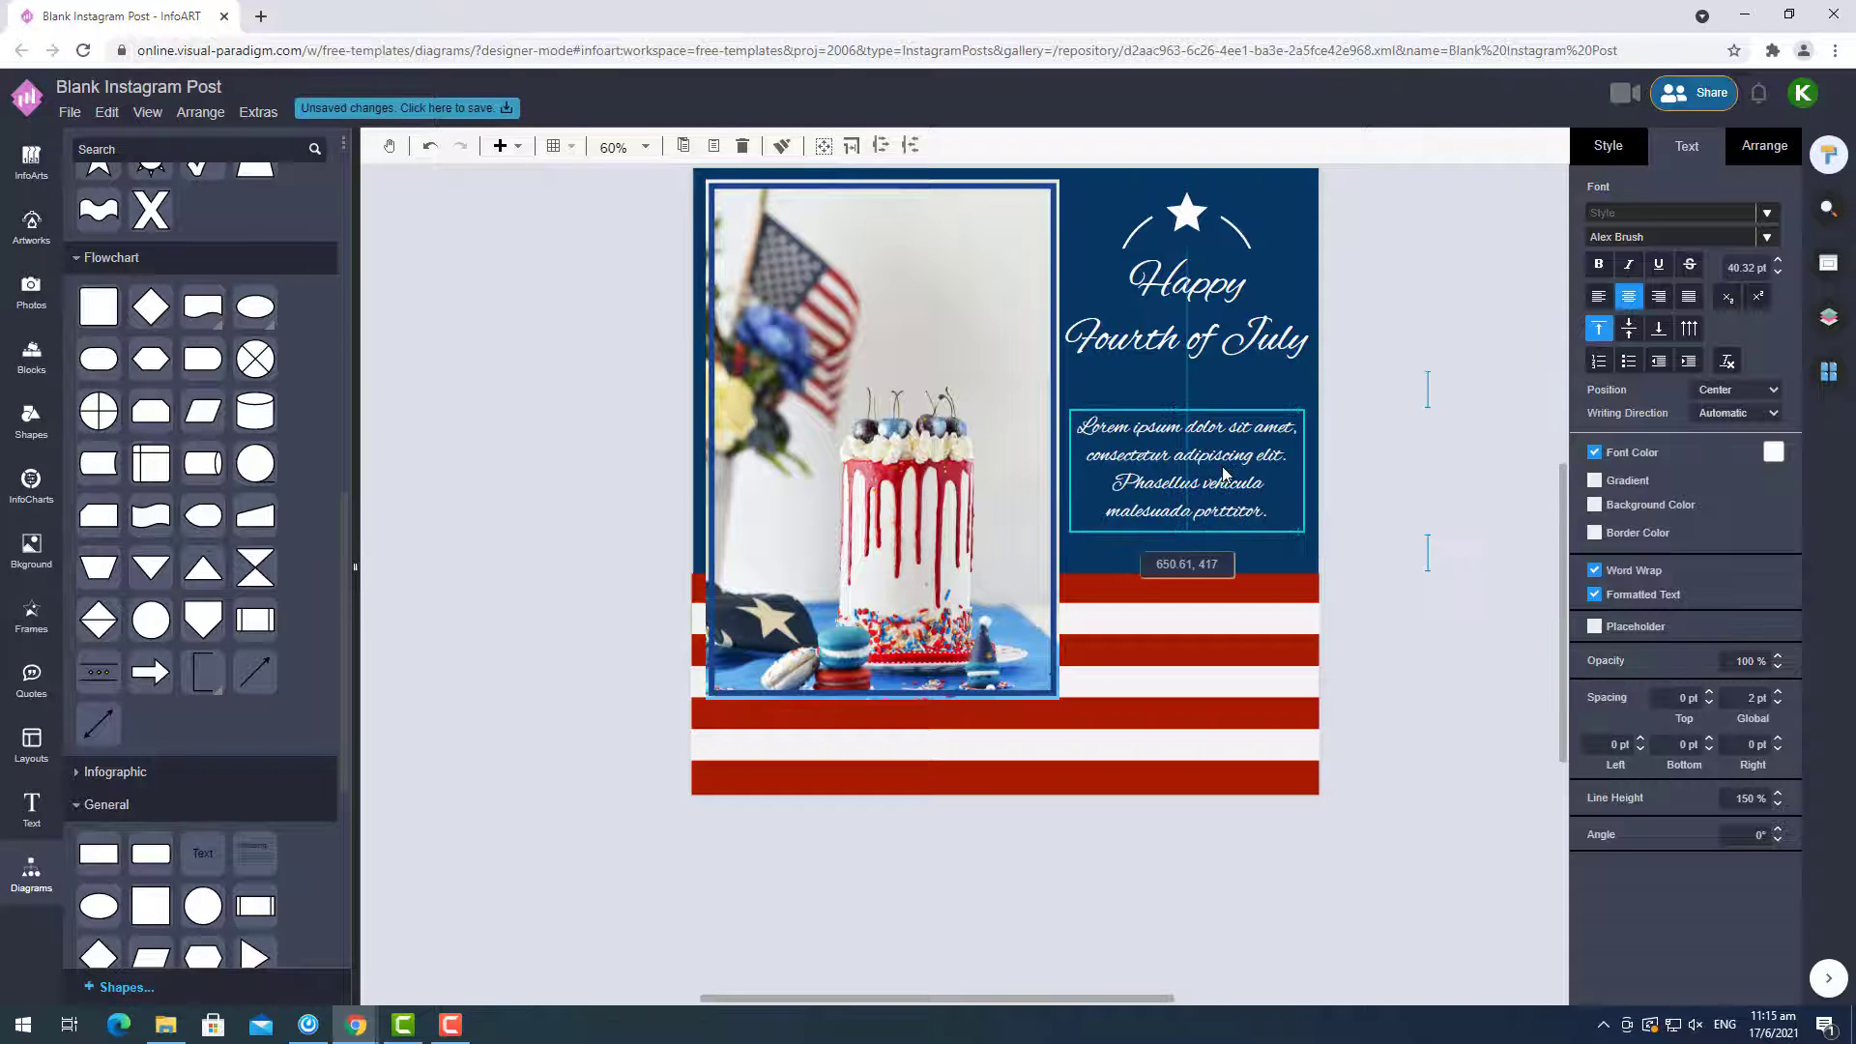
click(1748, 238)
click(1568, 483)
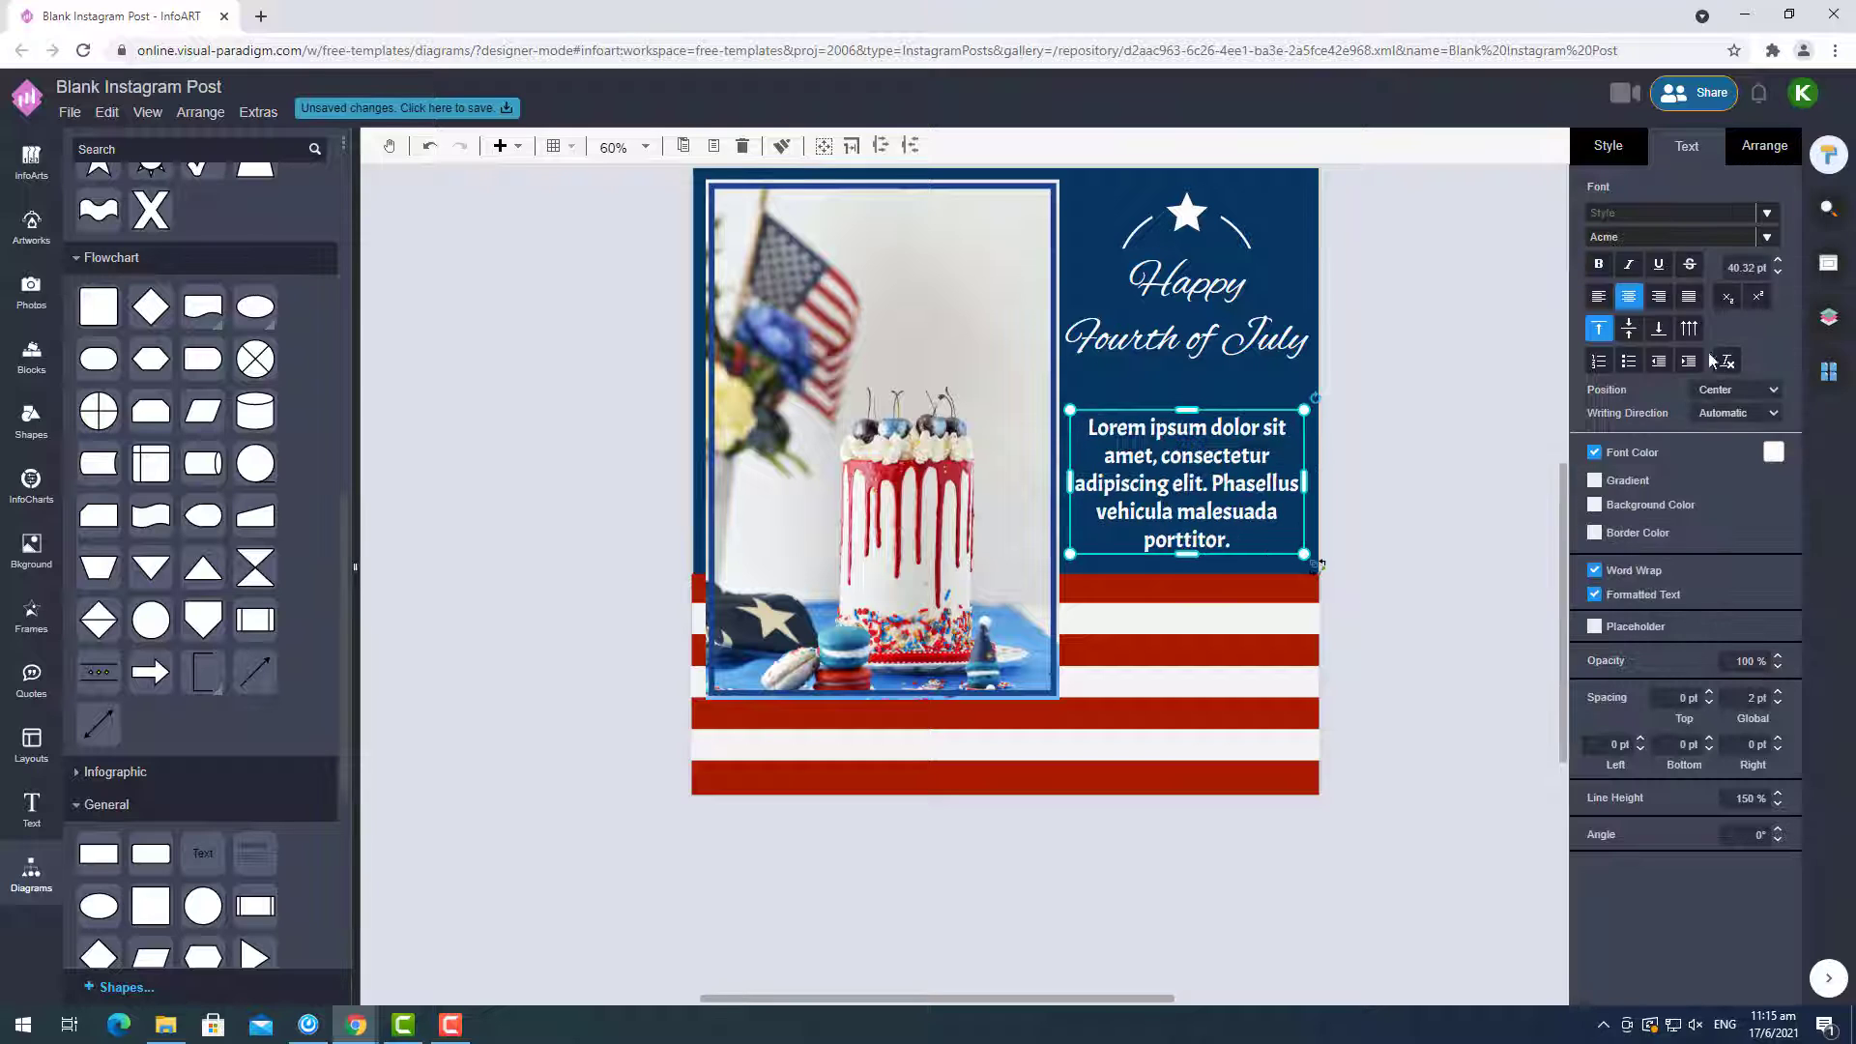
Try Actor and a few other fonts on the lorem ipsum paragraph and set it back to Acme.
click(1748, 238)
click(1702, 504)
click(1717, 241)
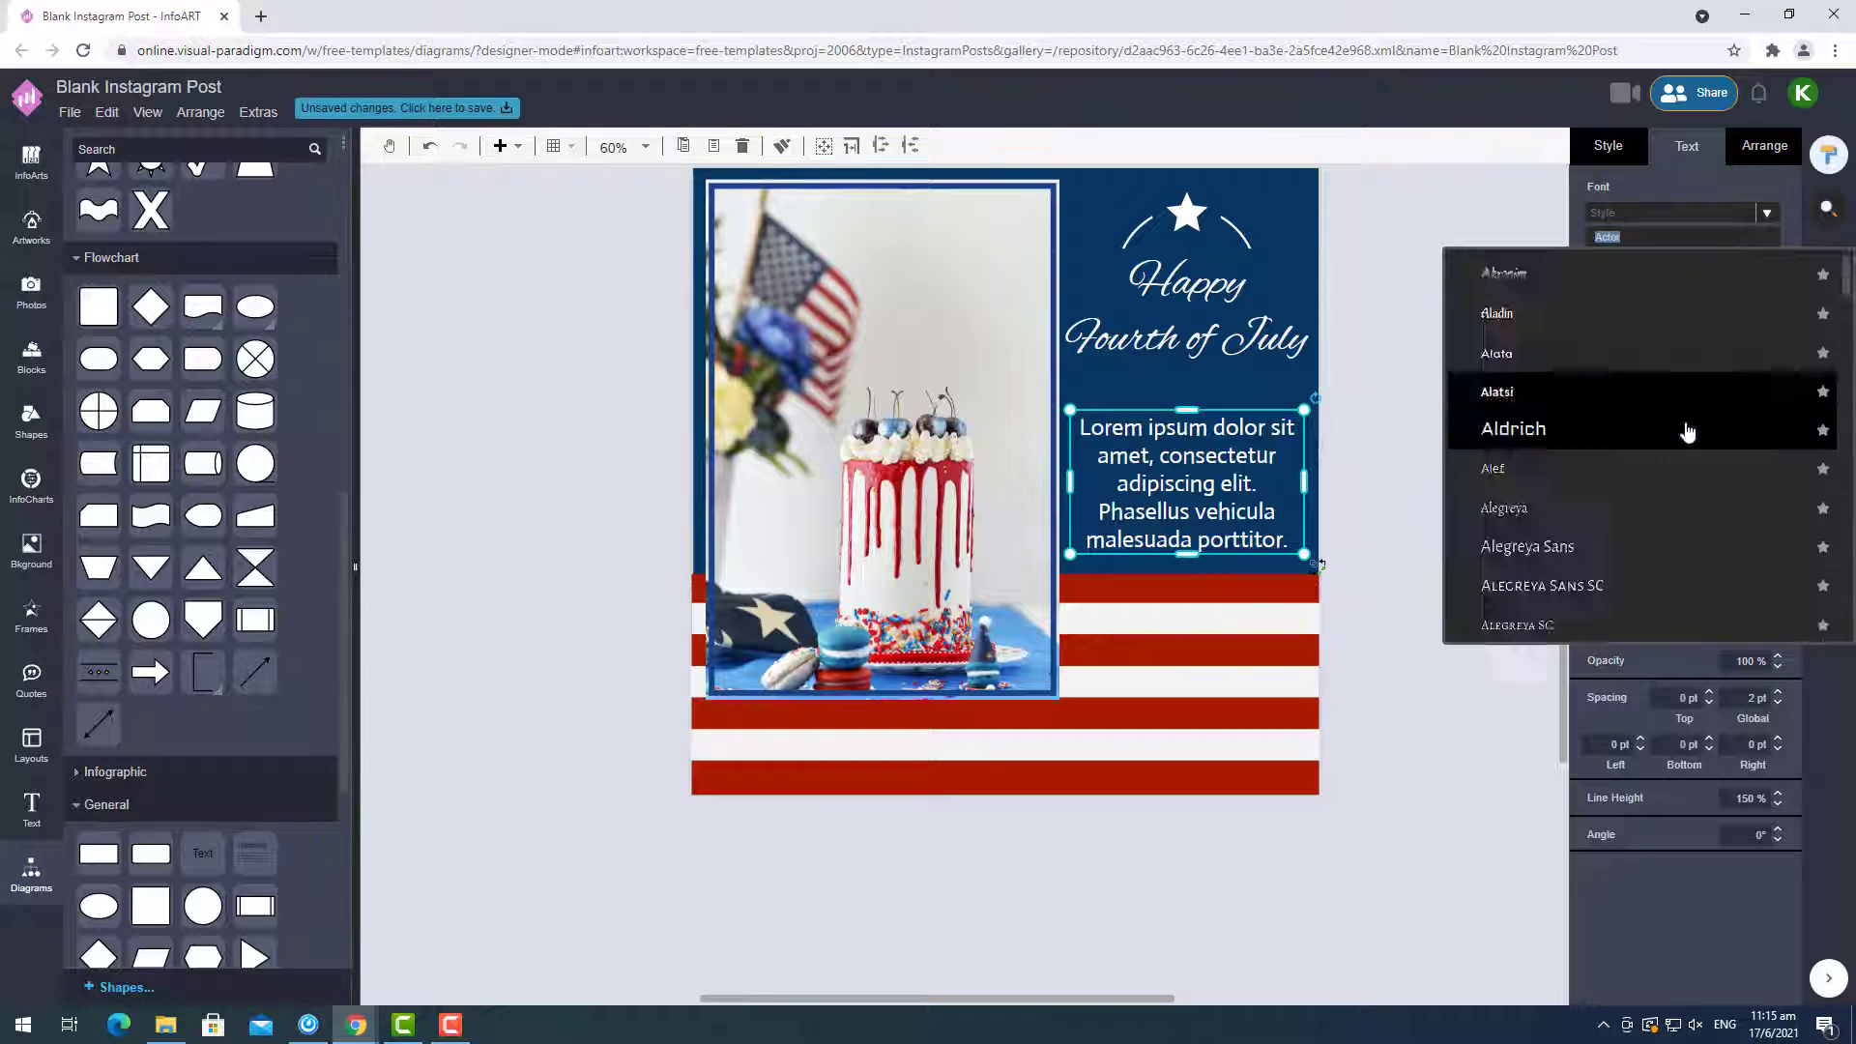
click(1566, 386)
click(1687, 242)
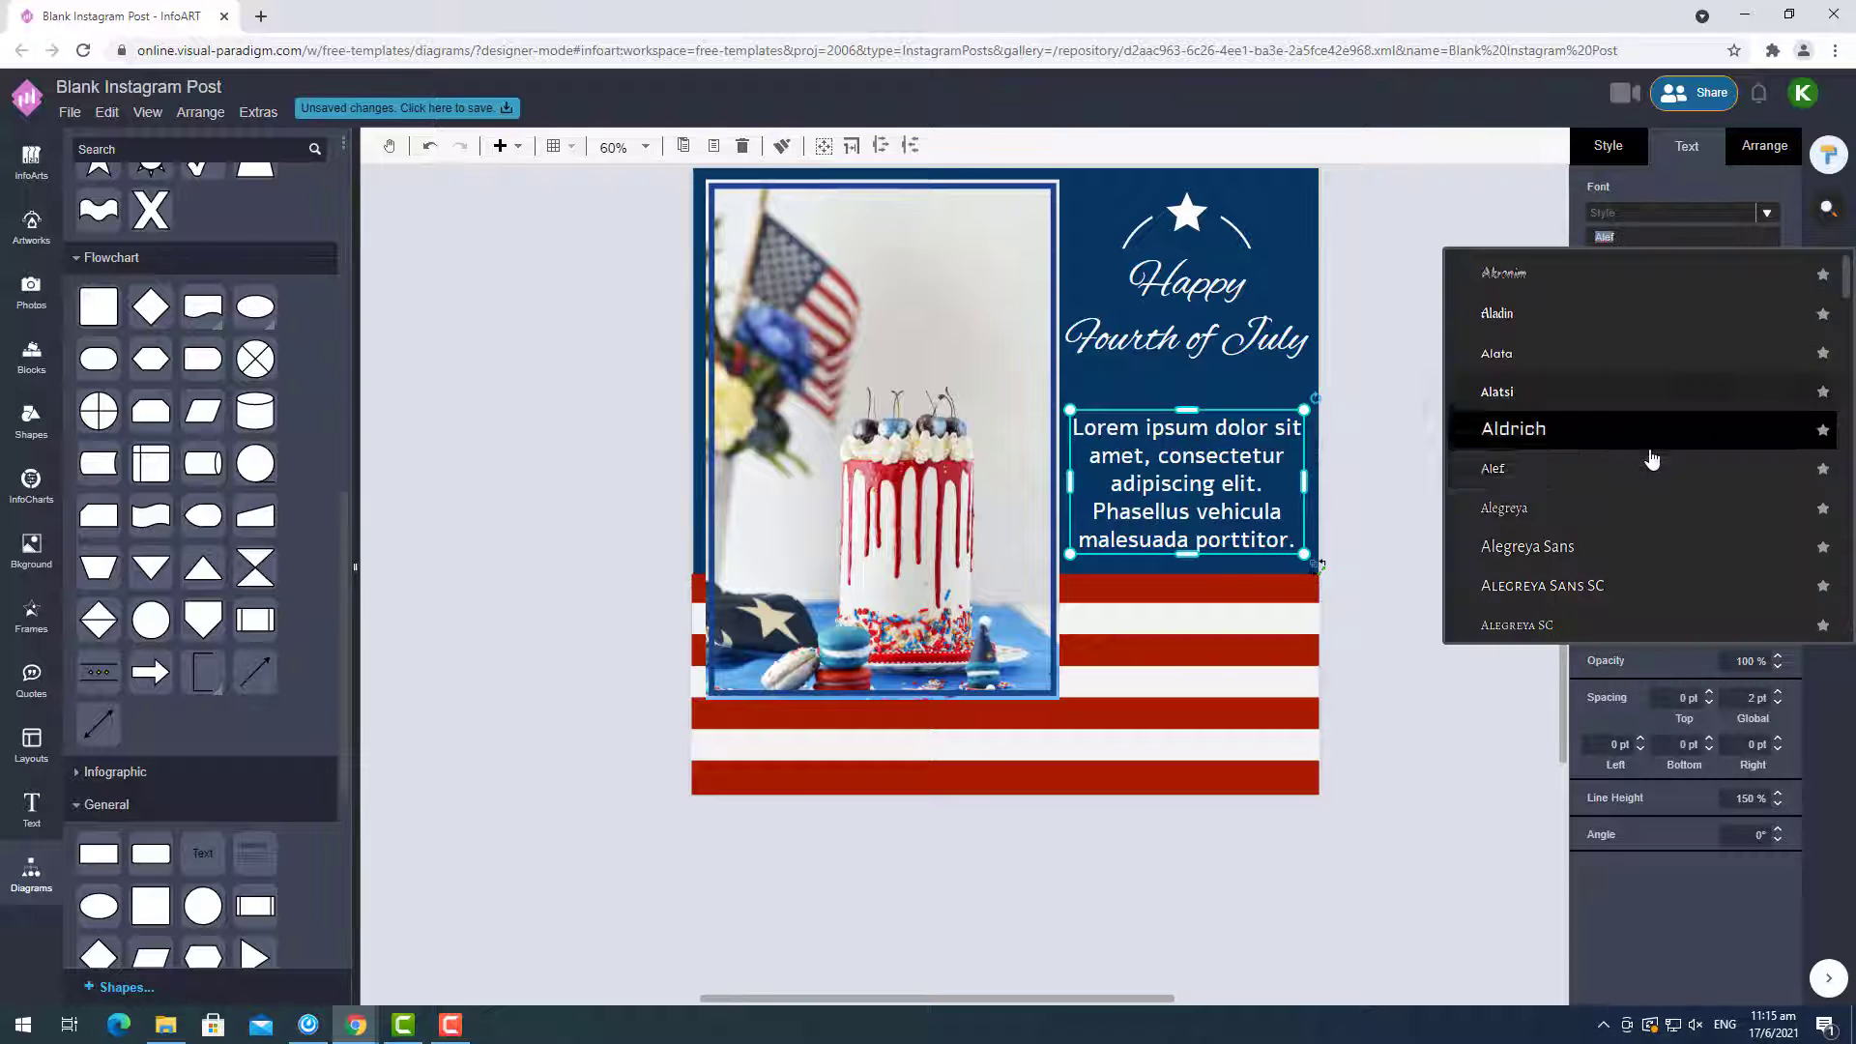
click(1605, 473)
click(1679, 241)
click(1559, 476)
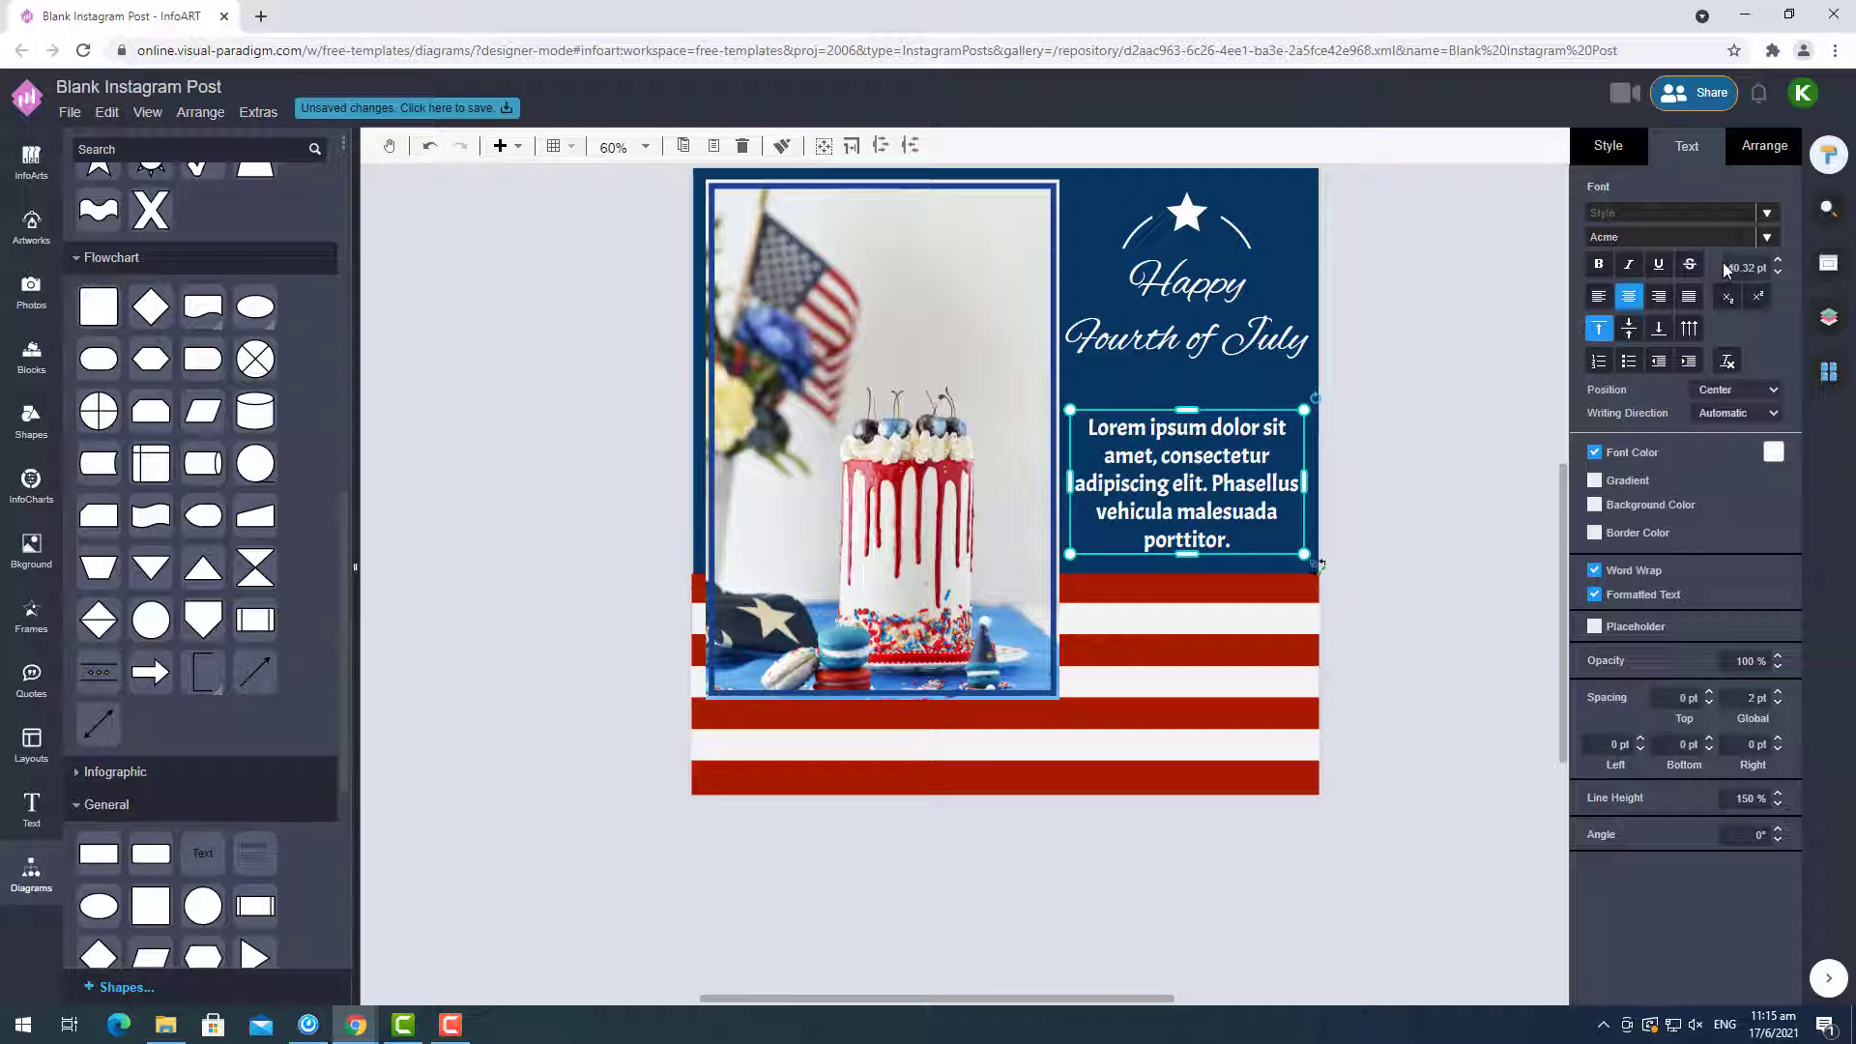
Set the lorem ipsum paragraph's font size to 33 pt and move it down, closer to the stripes.
click(1779, 274)
click(1779, 273)
click(1779, 274)
click(1779, 274)
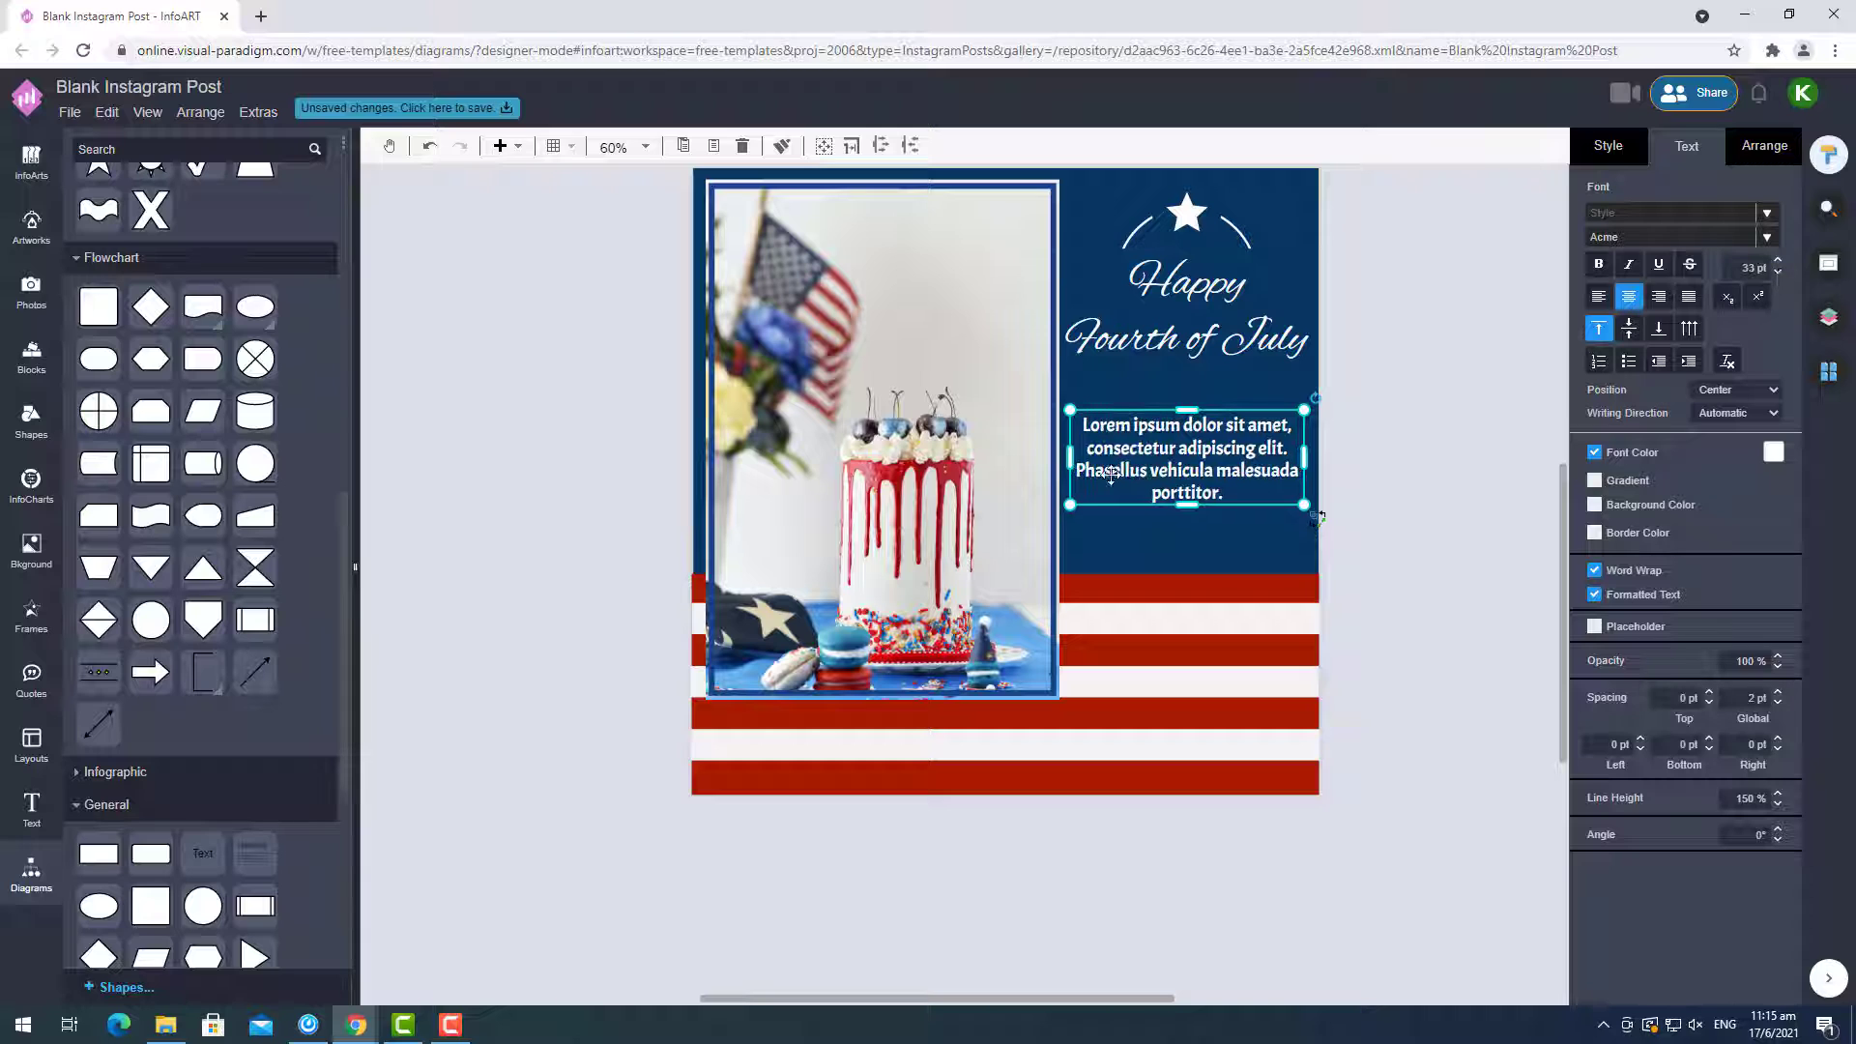
drag(1111, 473, 1112, 518)
Place a copy of the white star between the greeting and the paragraph, and shift the greeting slightly down.
click(1197, 209)
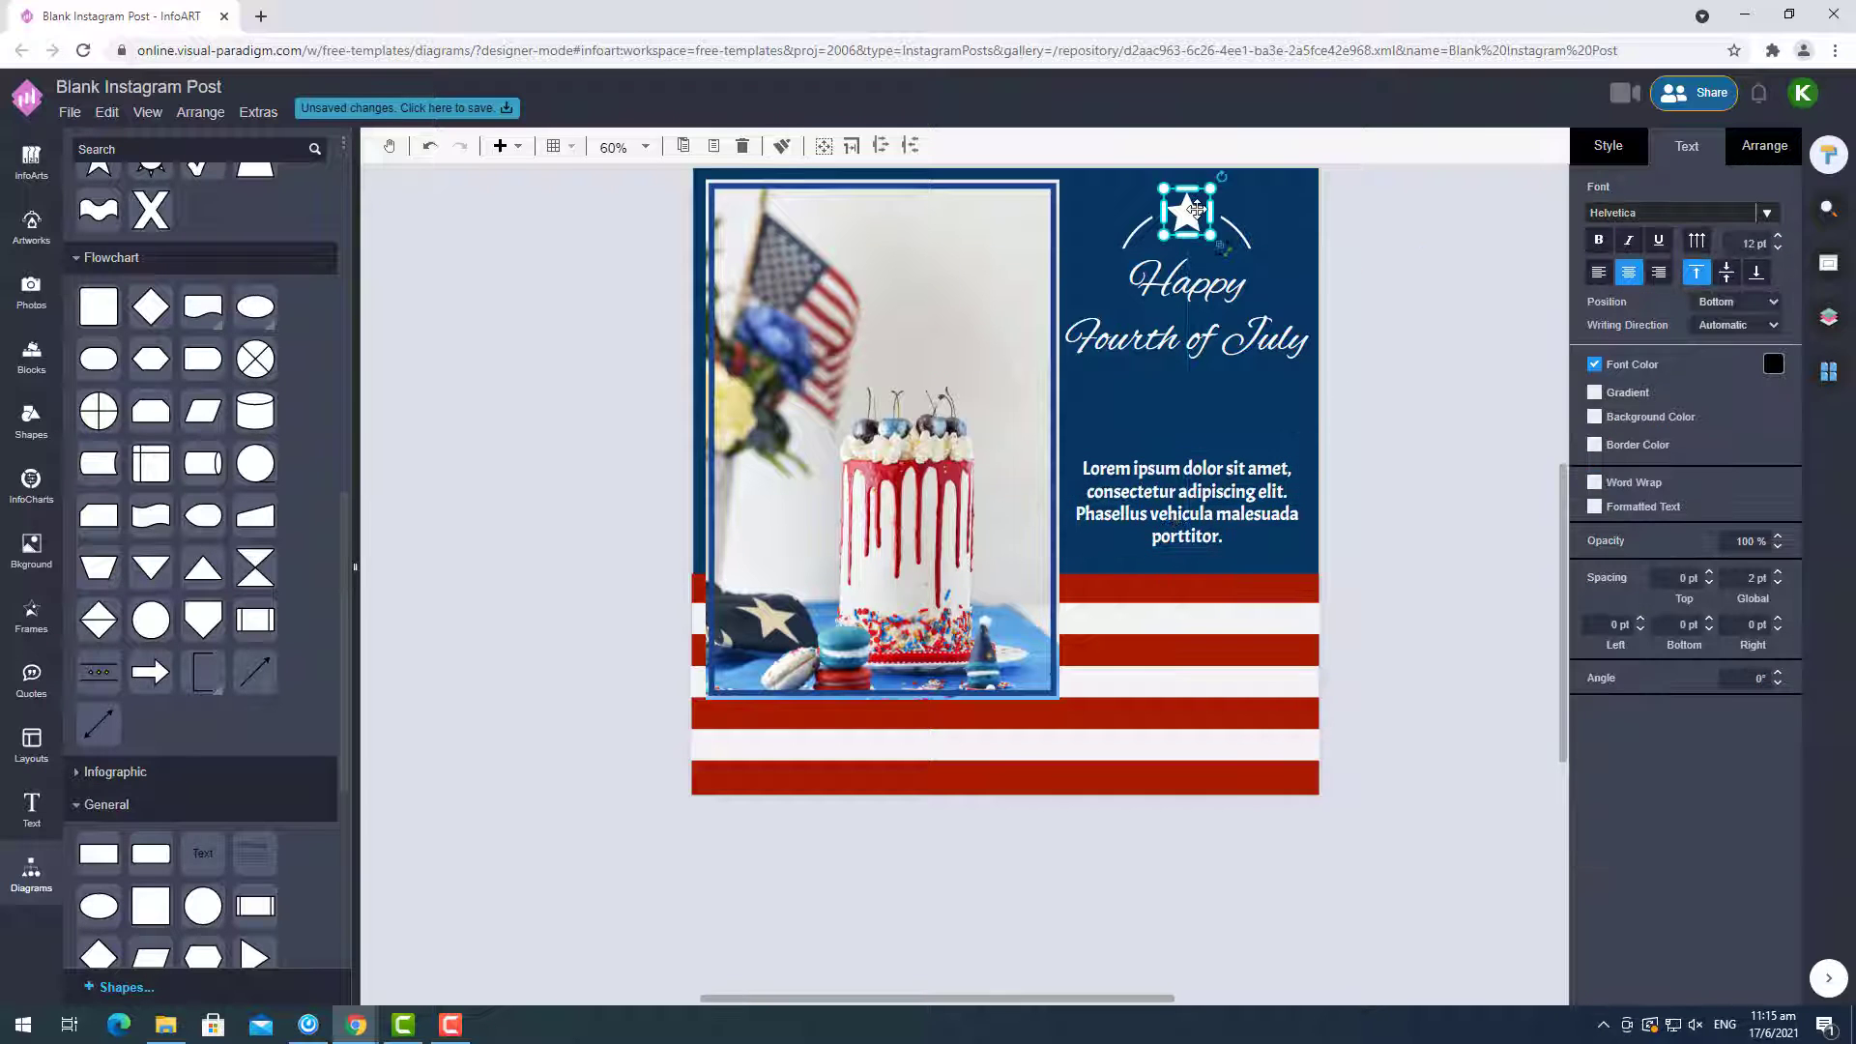
click(1443, 415)
key(ctrl+v)
drag(1462, 492, 1187, 420)
drag(1340, 271, 1340, 287)
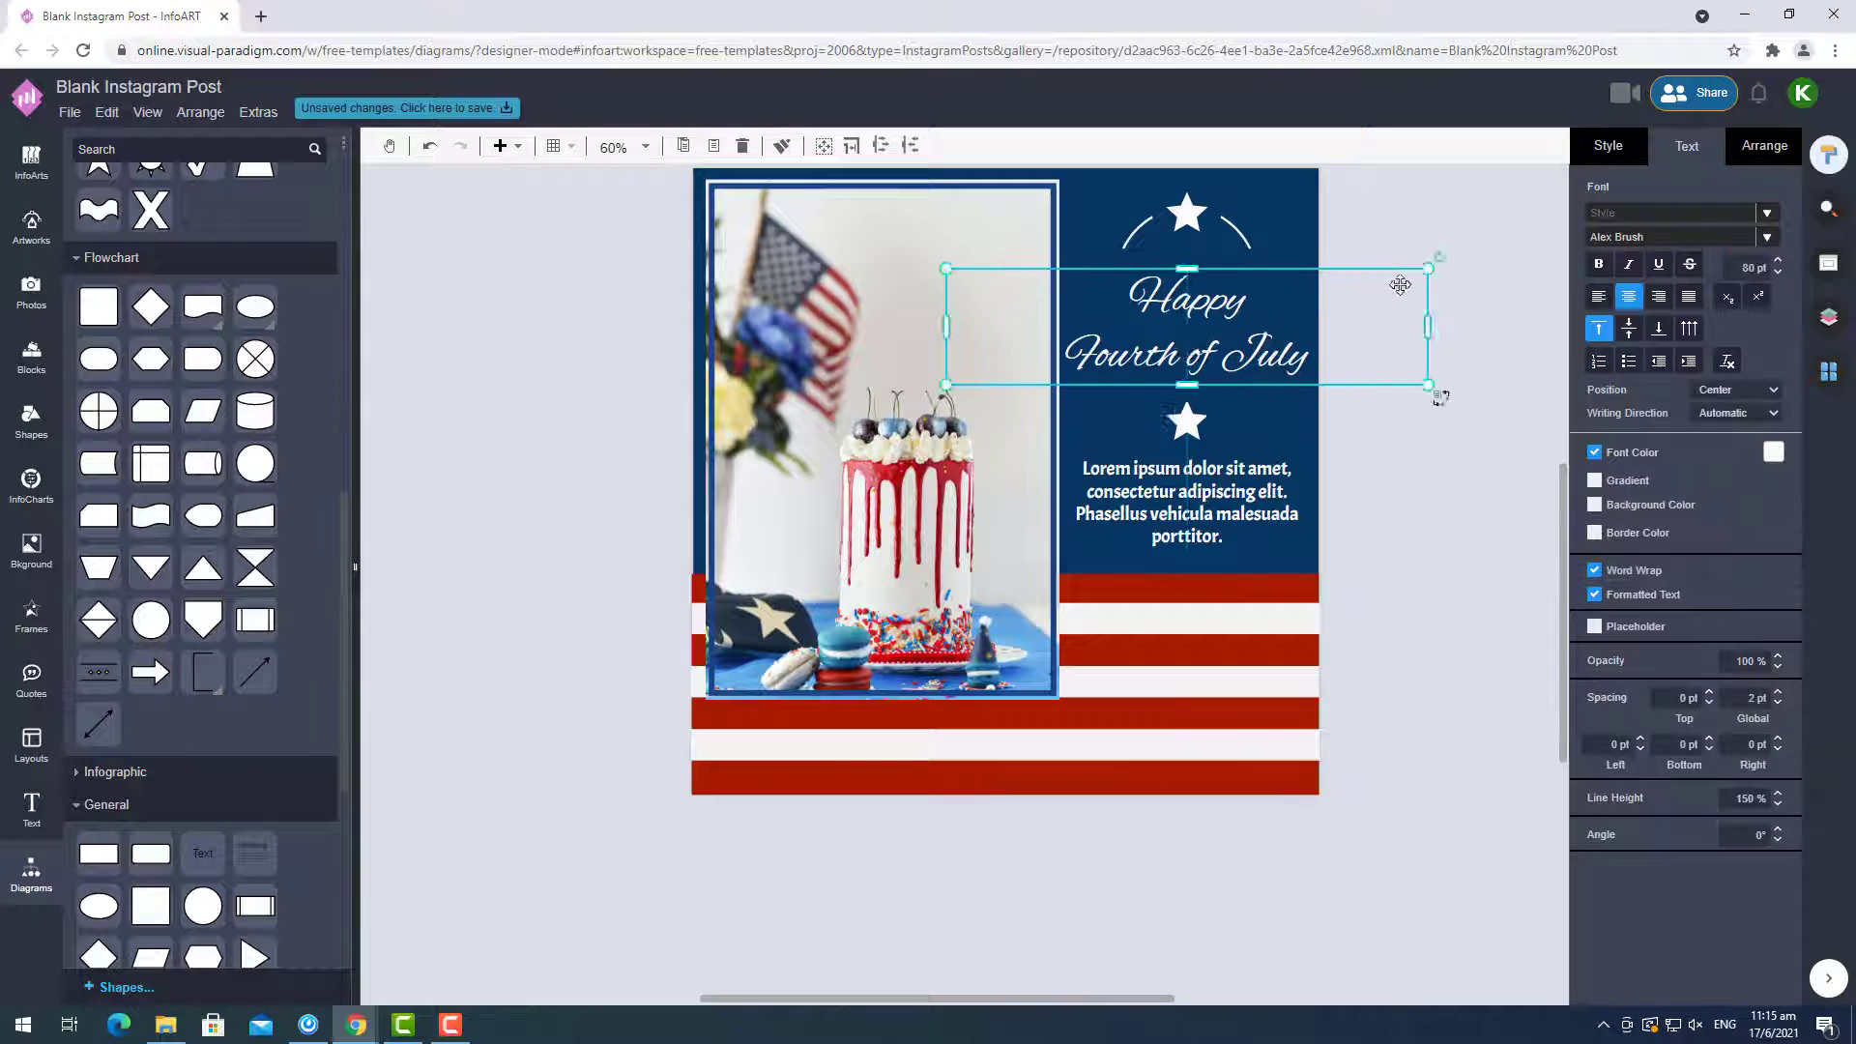
click(1463, 307)
Add a symmetrical leaf ornament from the Decorative Elements silhouettes beside the canvas and color it white.
scroll(974, 394, up, 1)
click(35, 230)
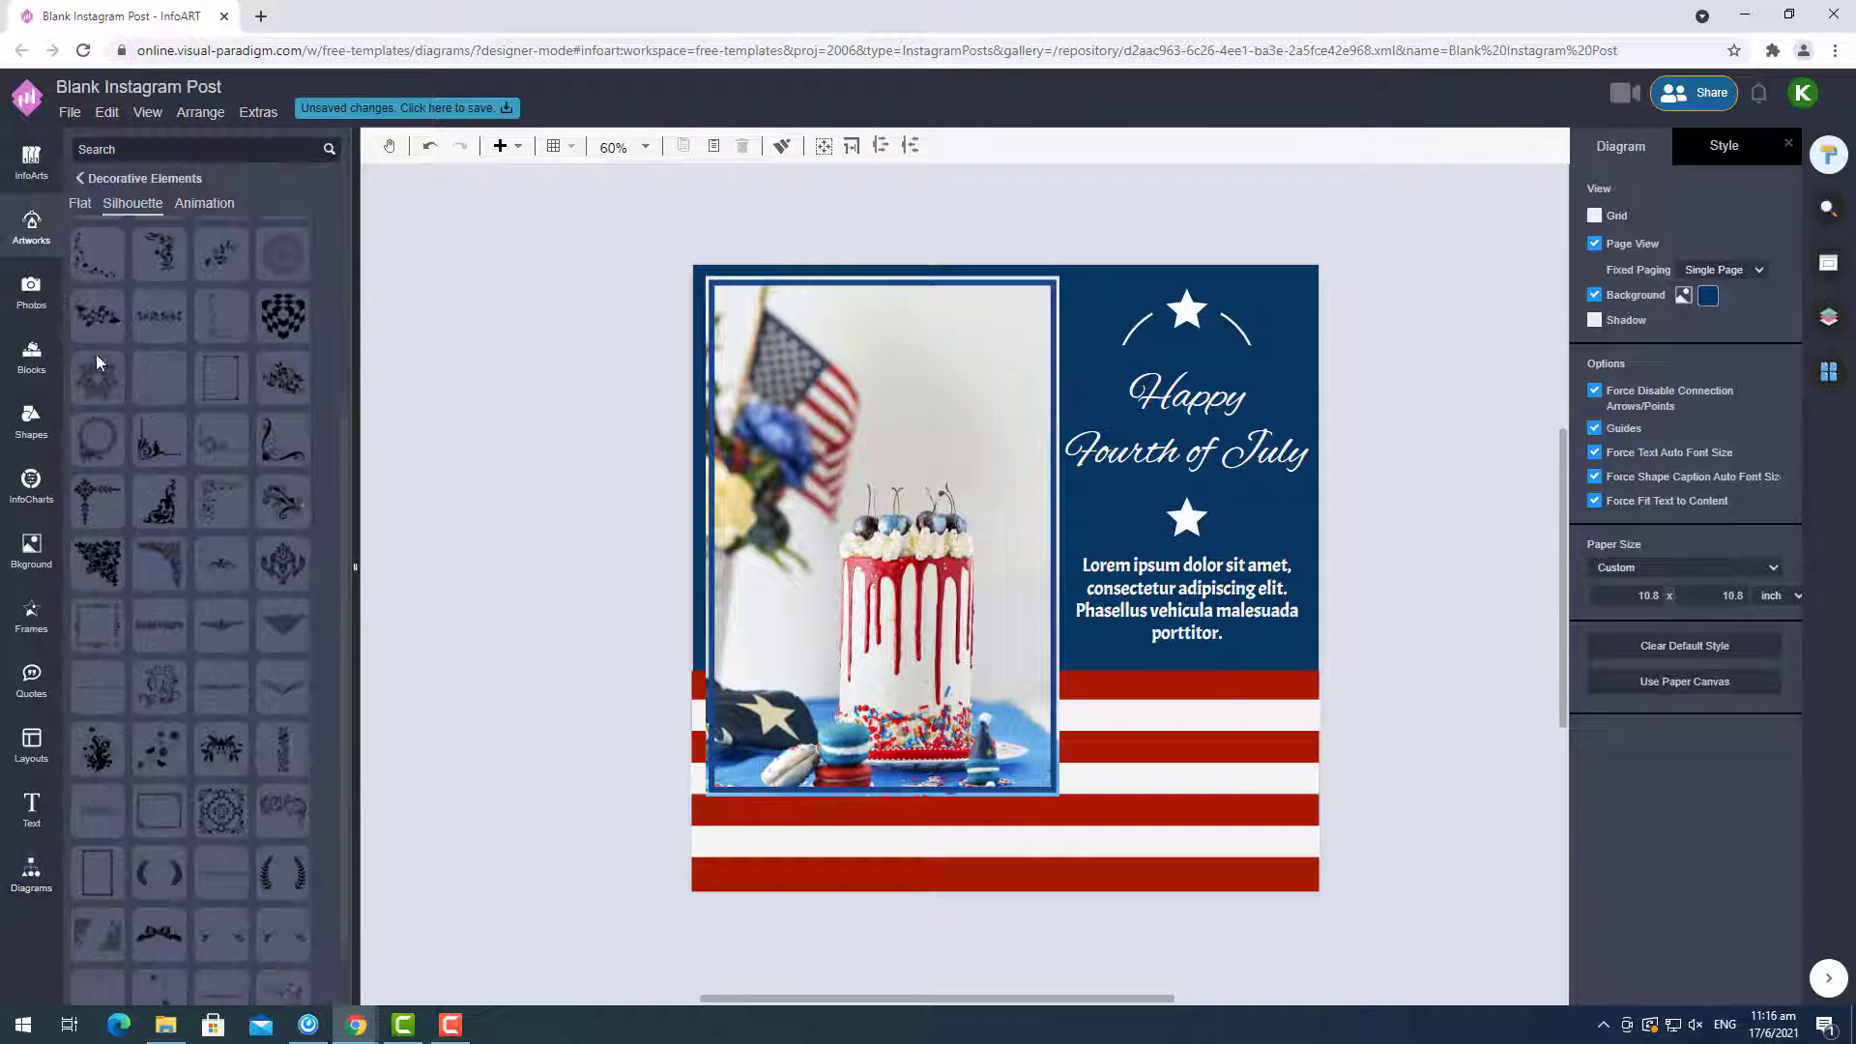
mouse_move(203, 674)
drag(203, 674, 480, 543)
click(1608, 146)
click(1610, 224)
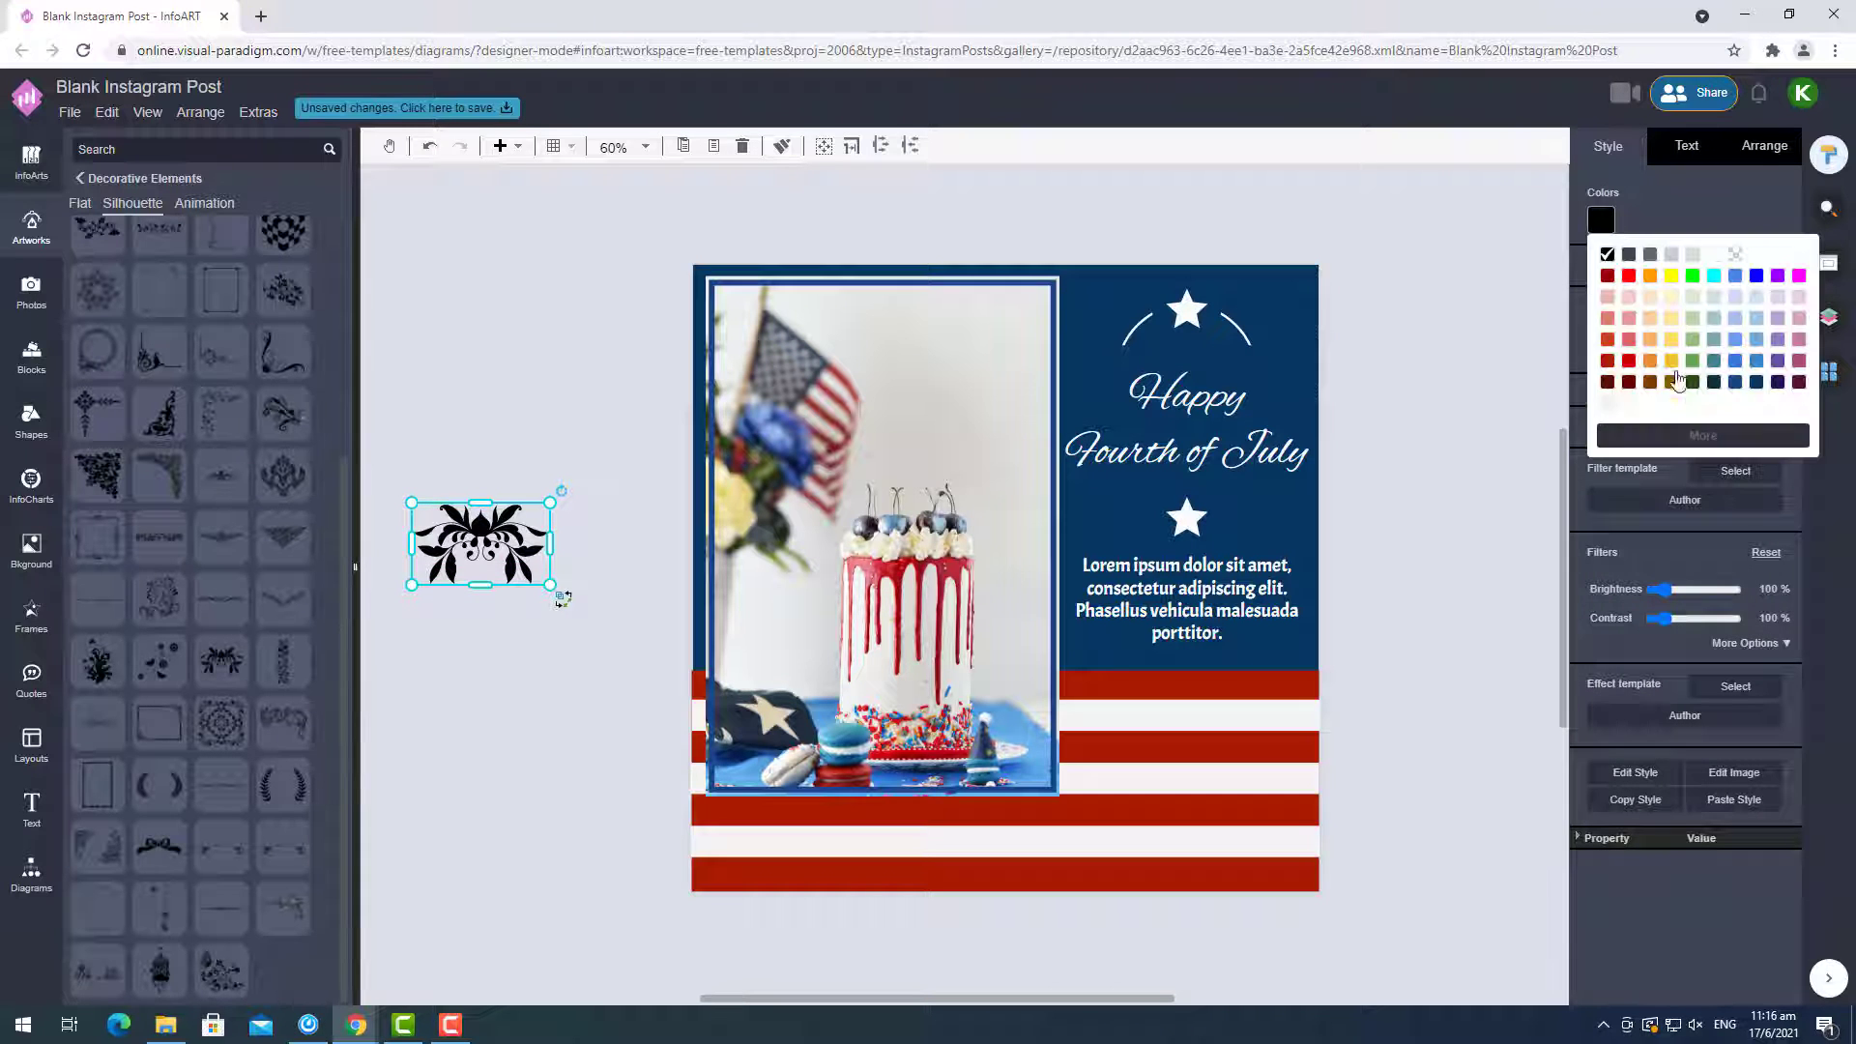
click(1629, 416)
Try the white leaf ornament in place of the star above the greeting and set it aside above the canvas.
drag(1186, 310, 1409, 219)
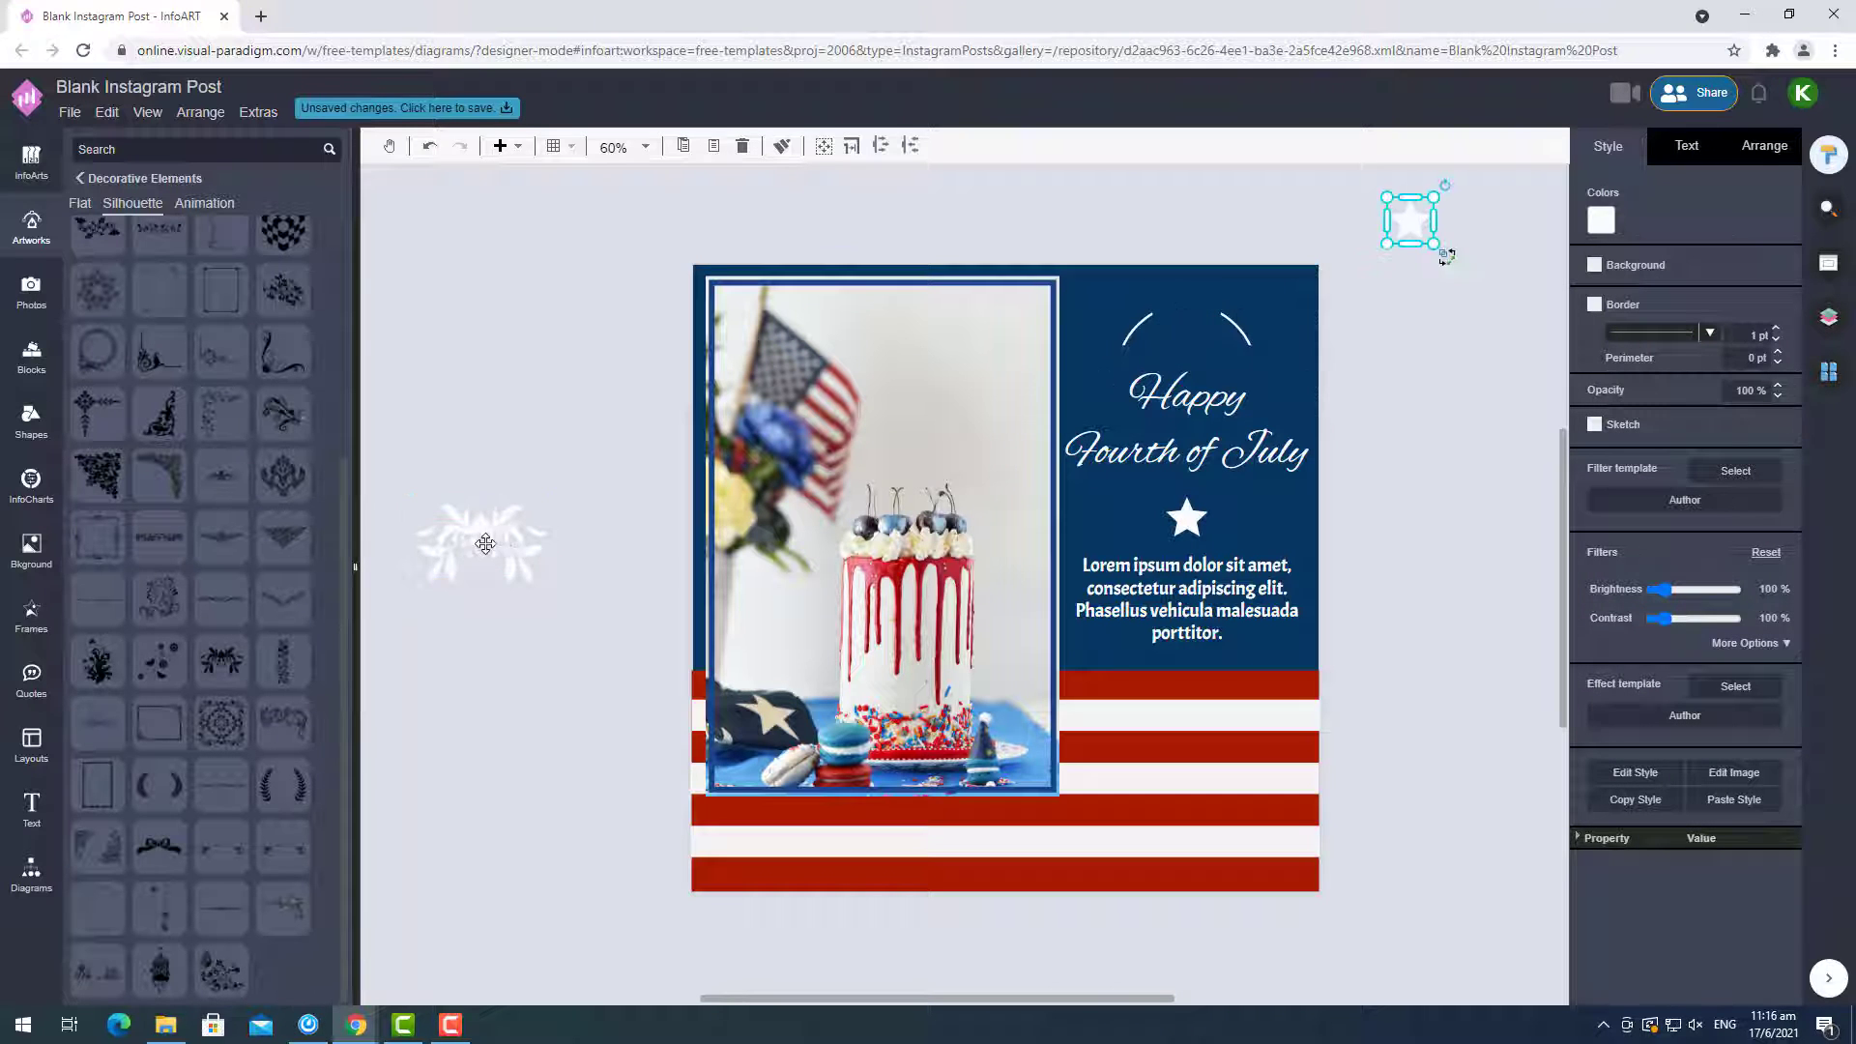
drag(481, 544, 1192, 320)
click(1385, 362)
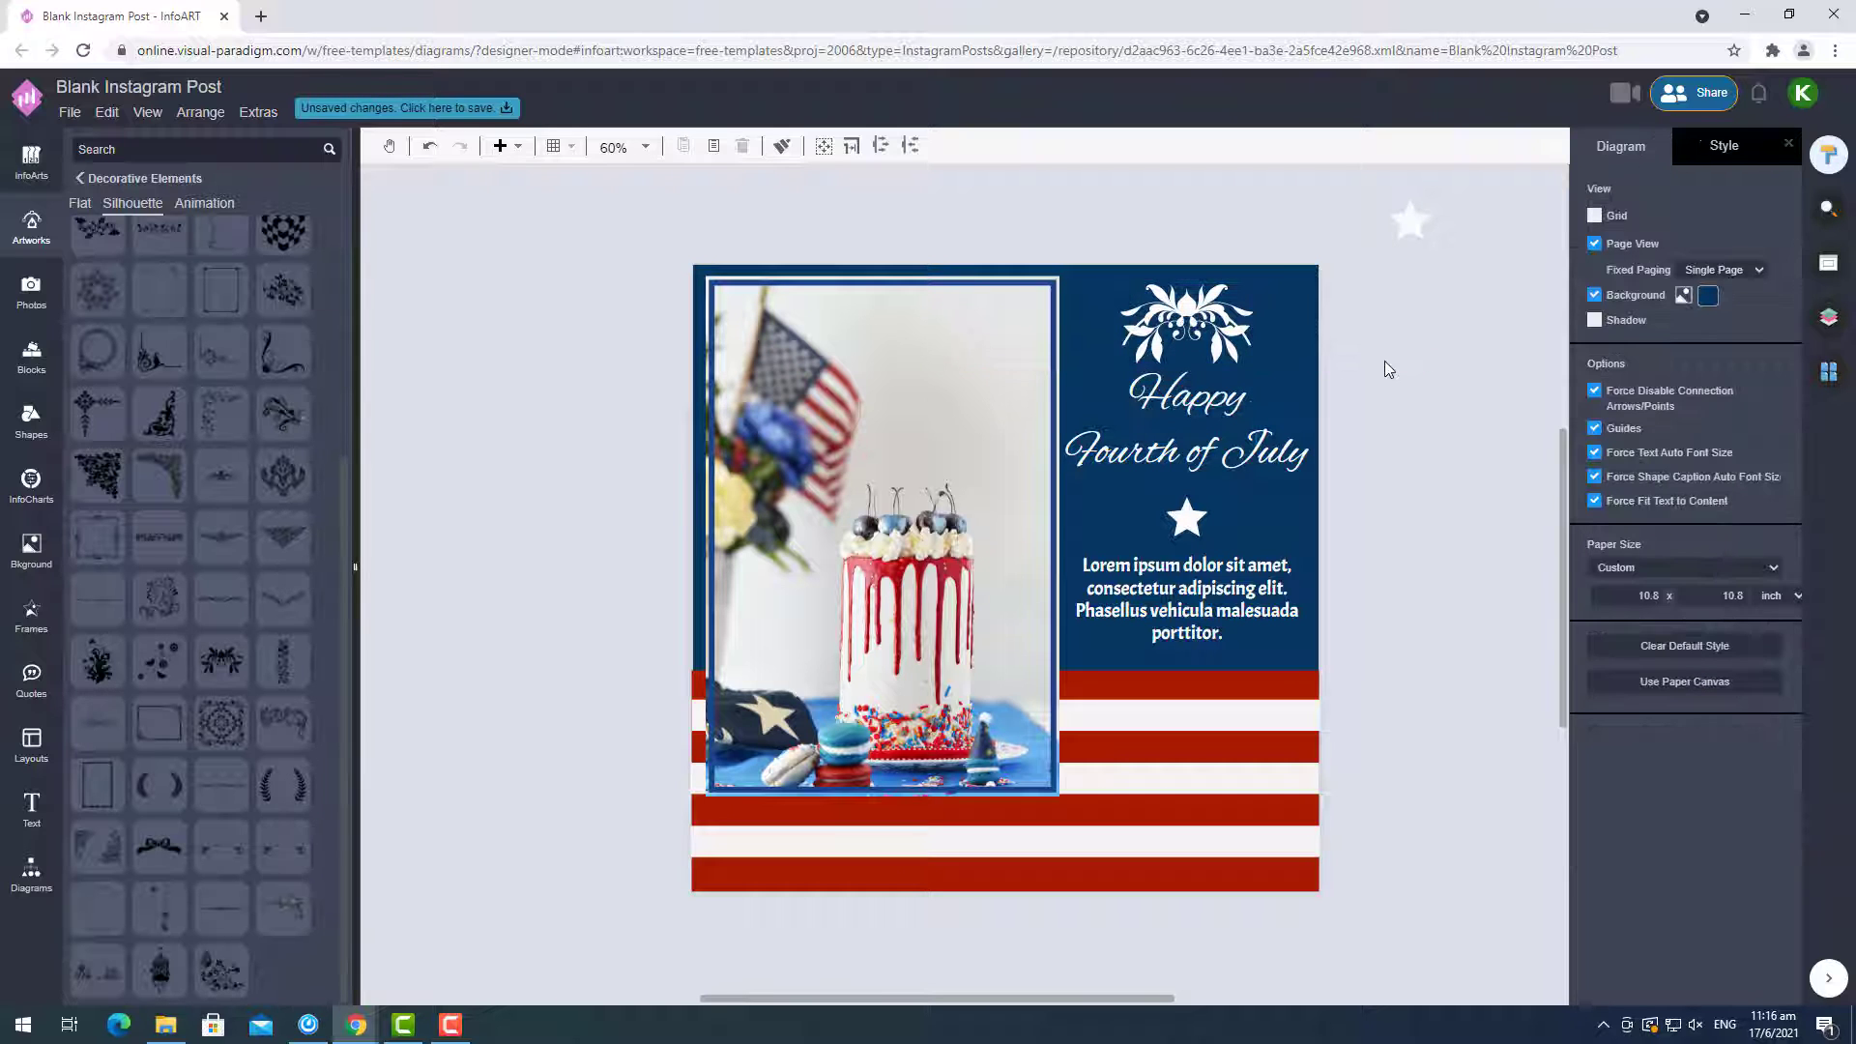
drag(1207, 316, 1127, 288)
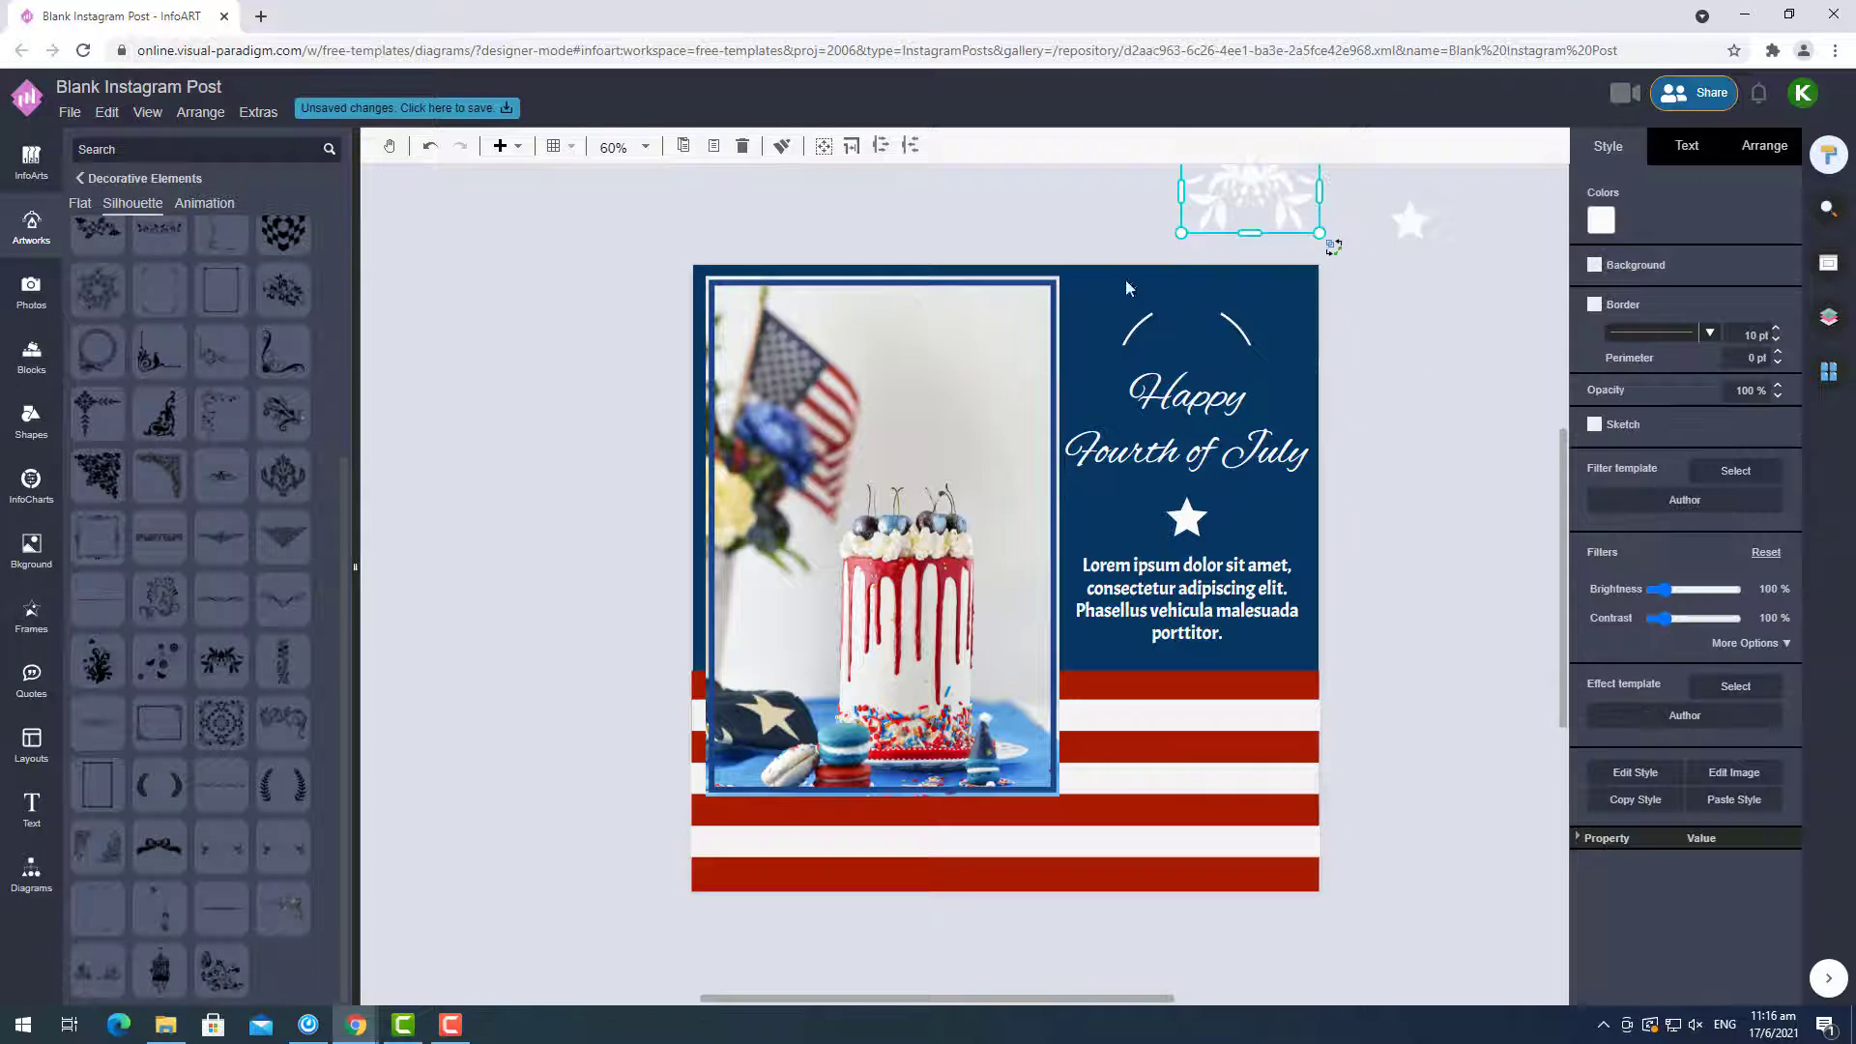
Search the artworks for "star" and add the black scalloped badge with a star in its centre.
mouse_move(148, 670)
key(Return)
scroll(219, 527, down, 10)
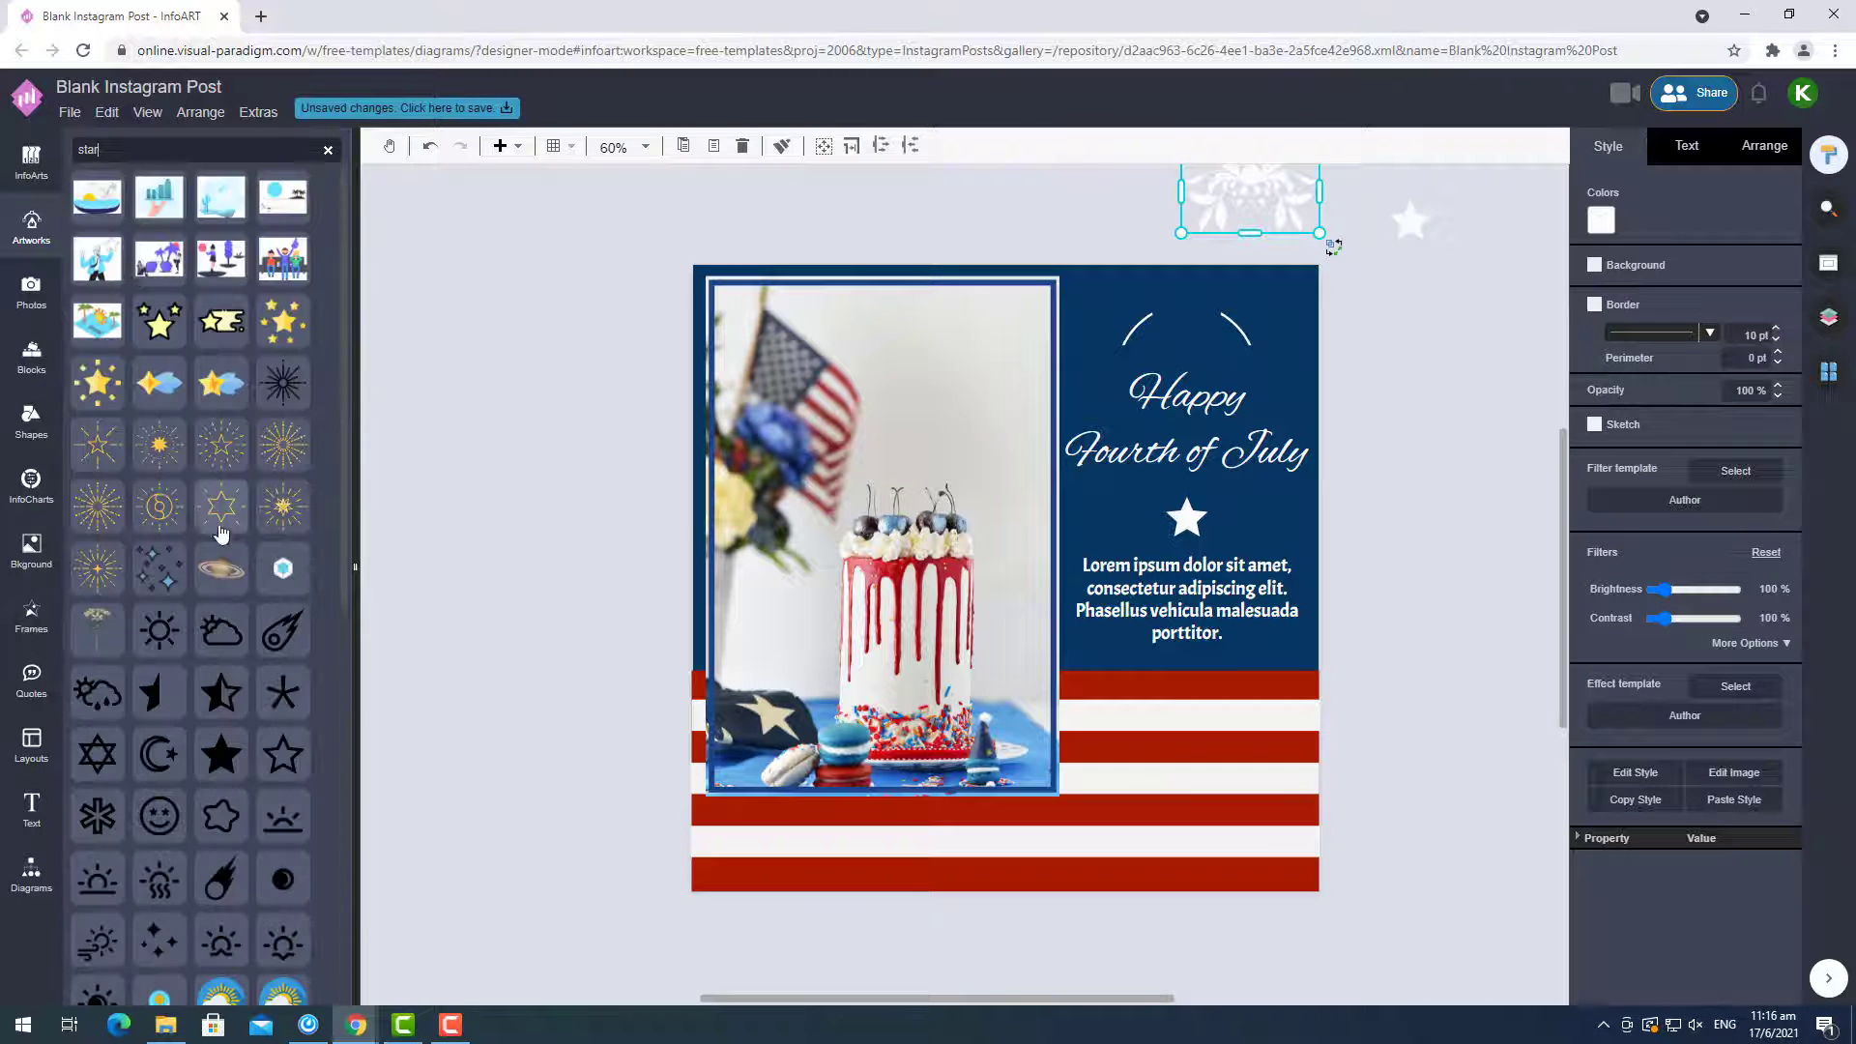
scroll(217, 515, down, 3)
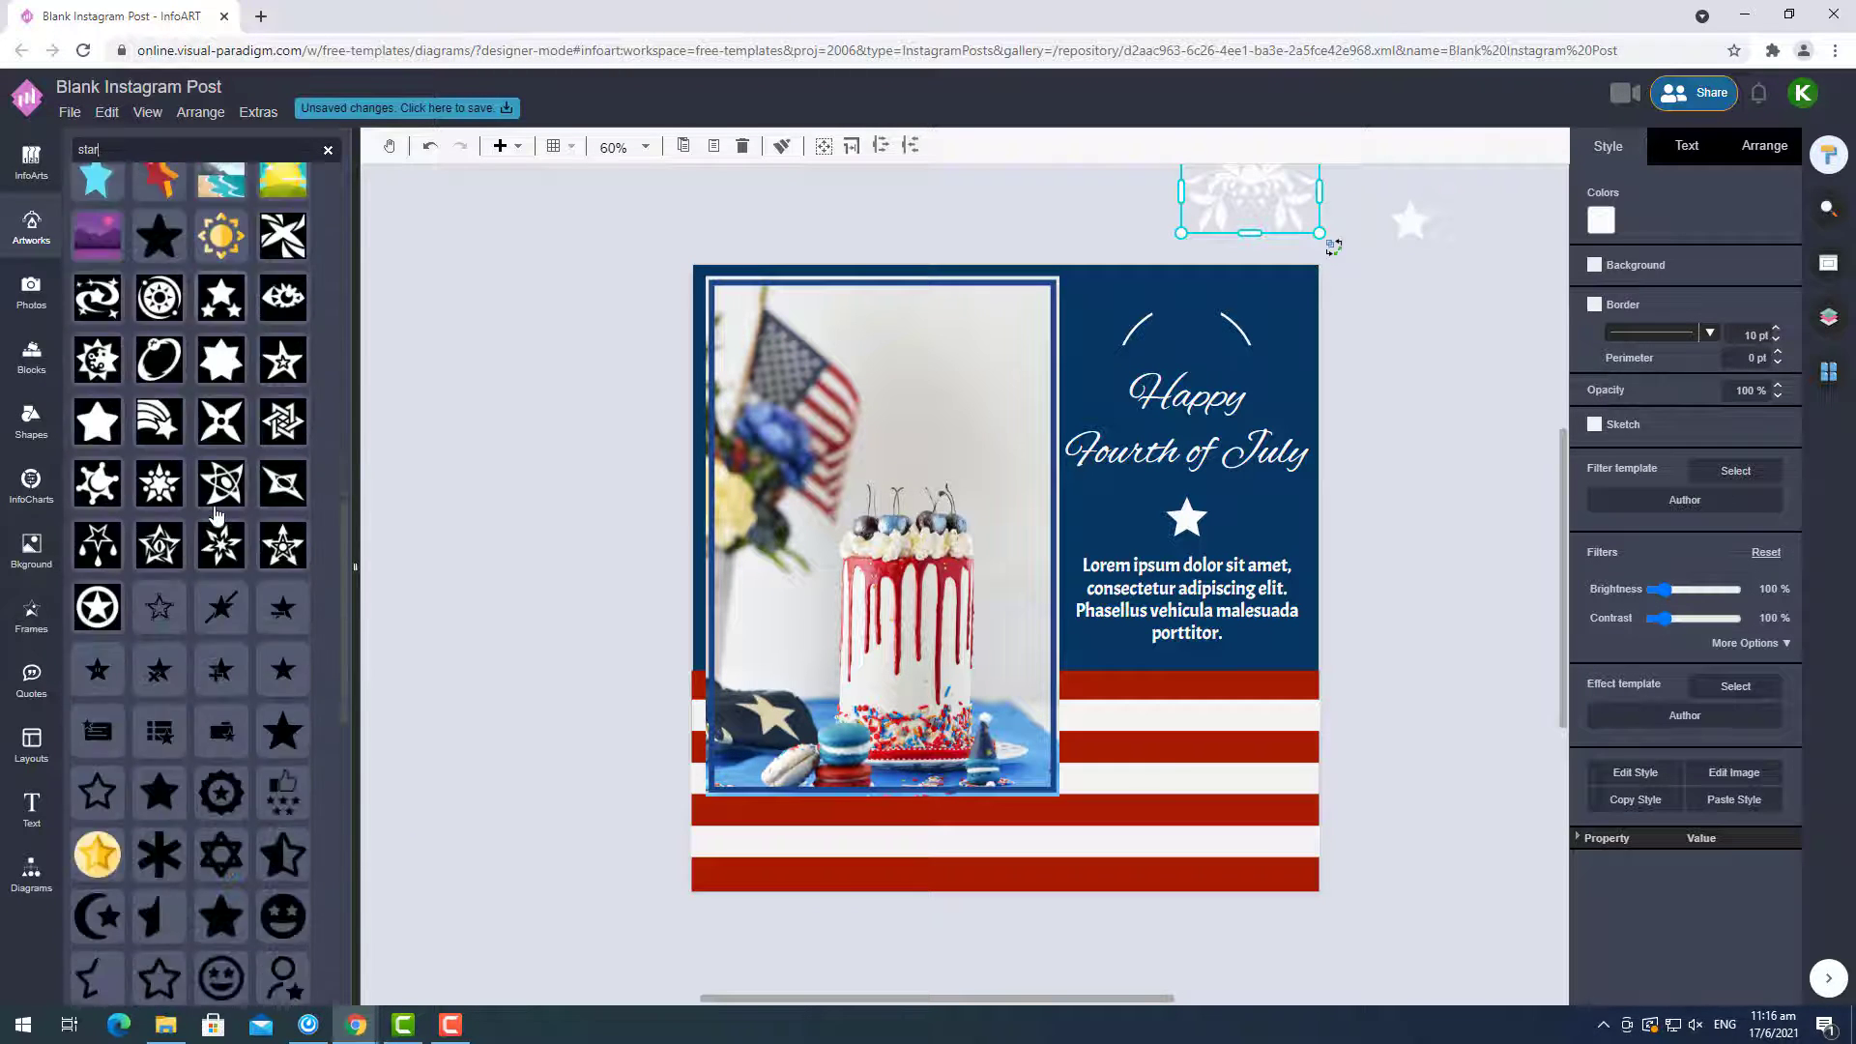
scroll(217, 516, down, 1)
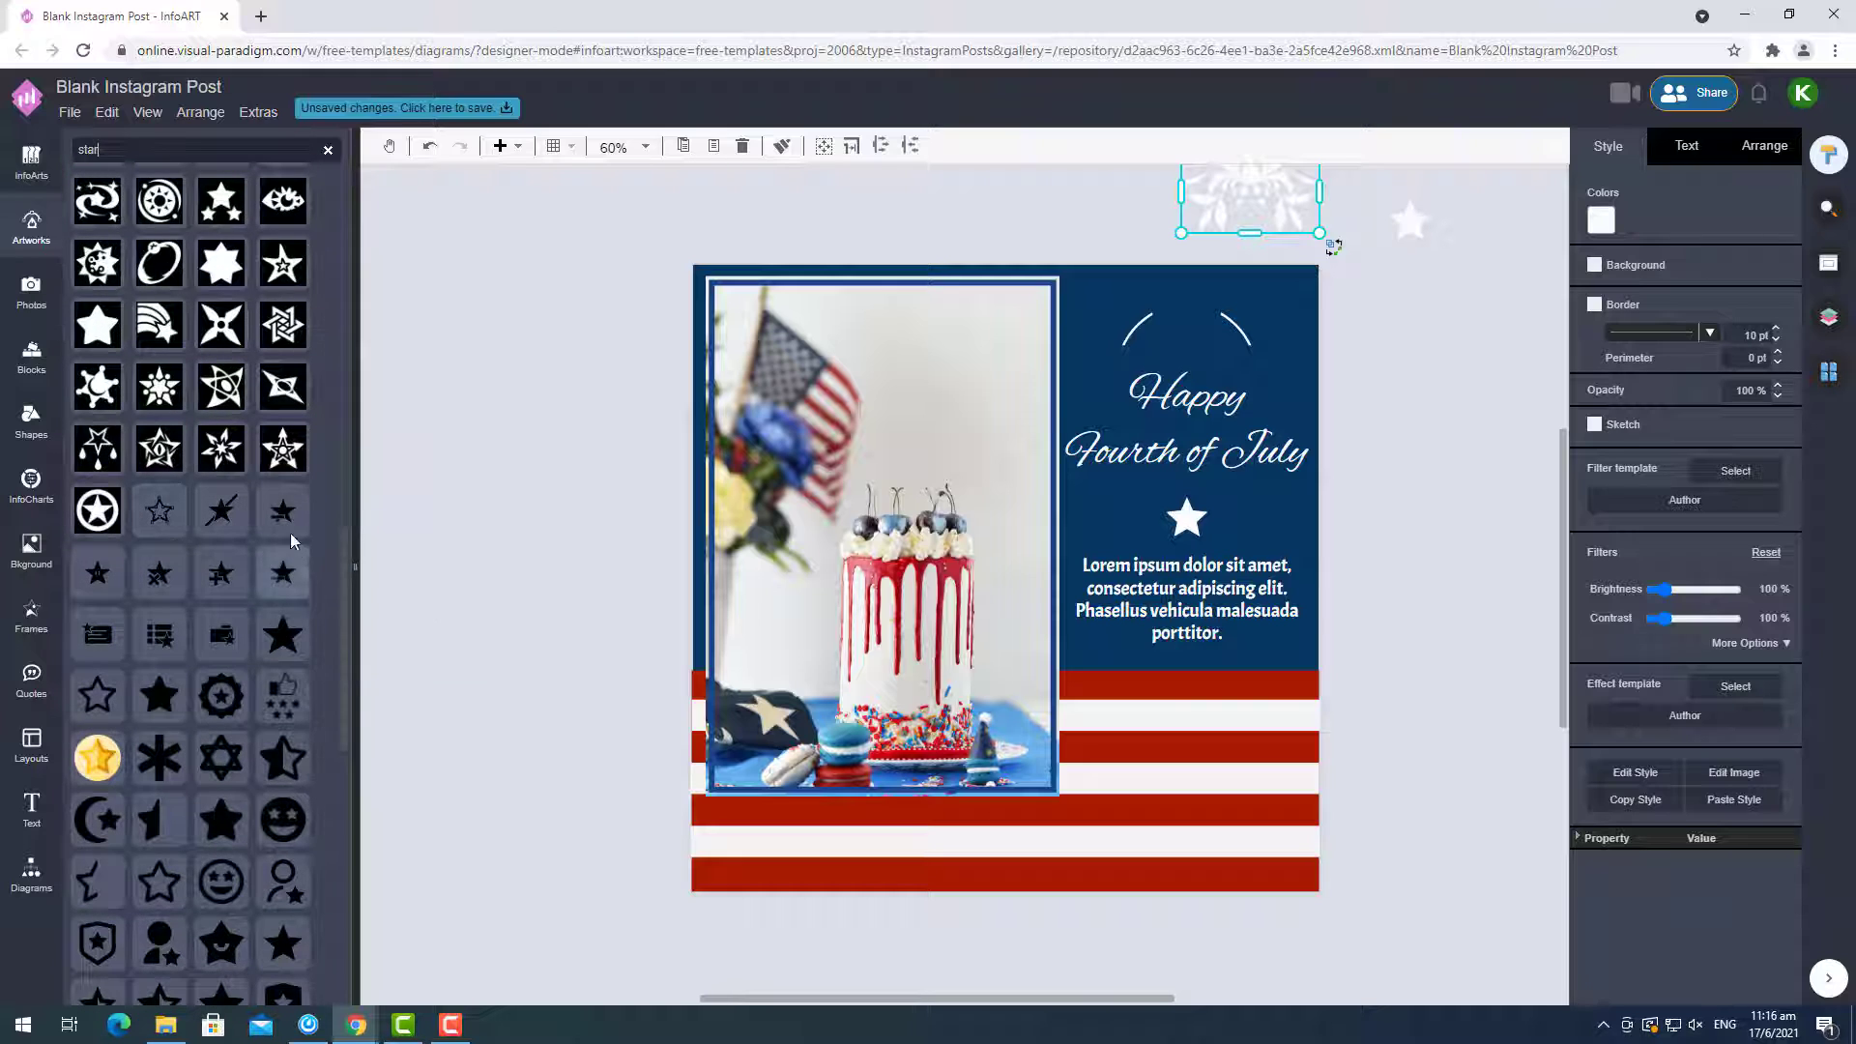
scroll(282, 560, down, 2)
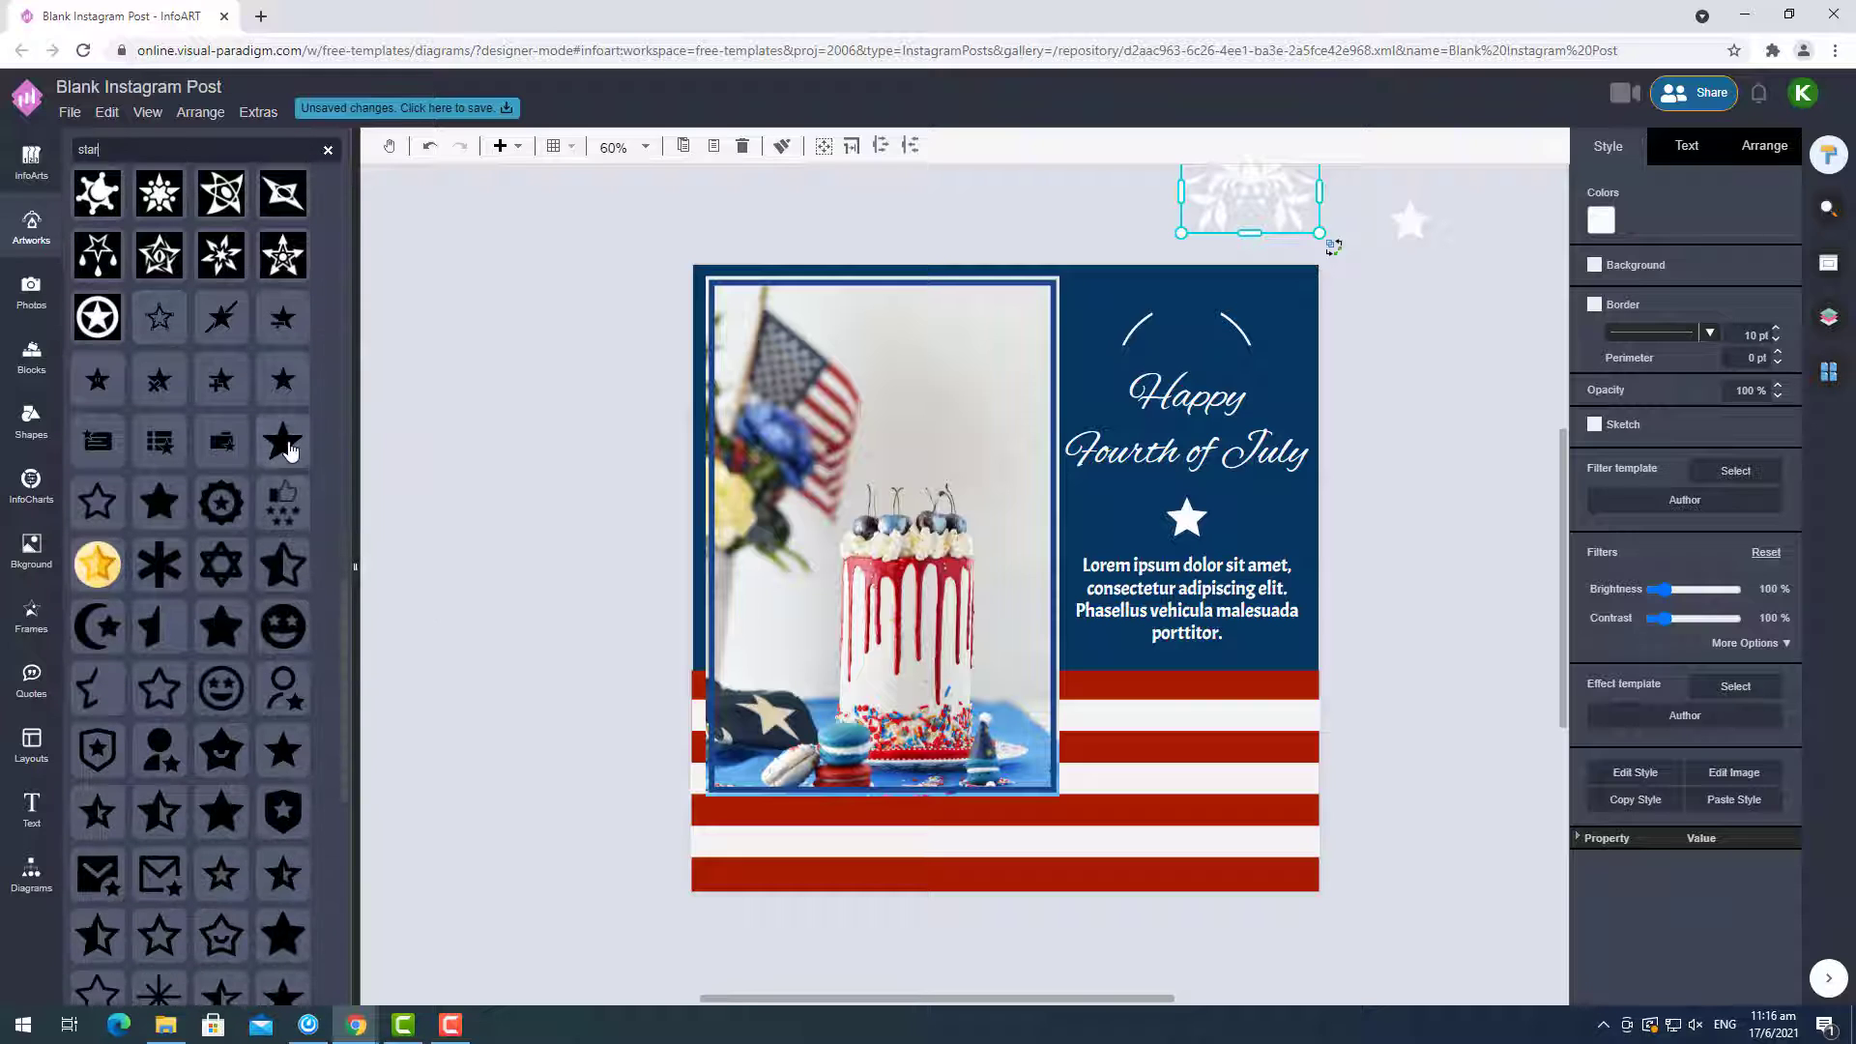
click(235, 533)
scroll(224, 562, down, 15)
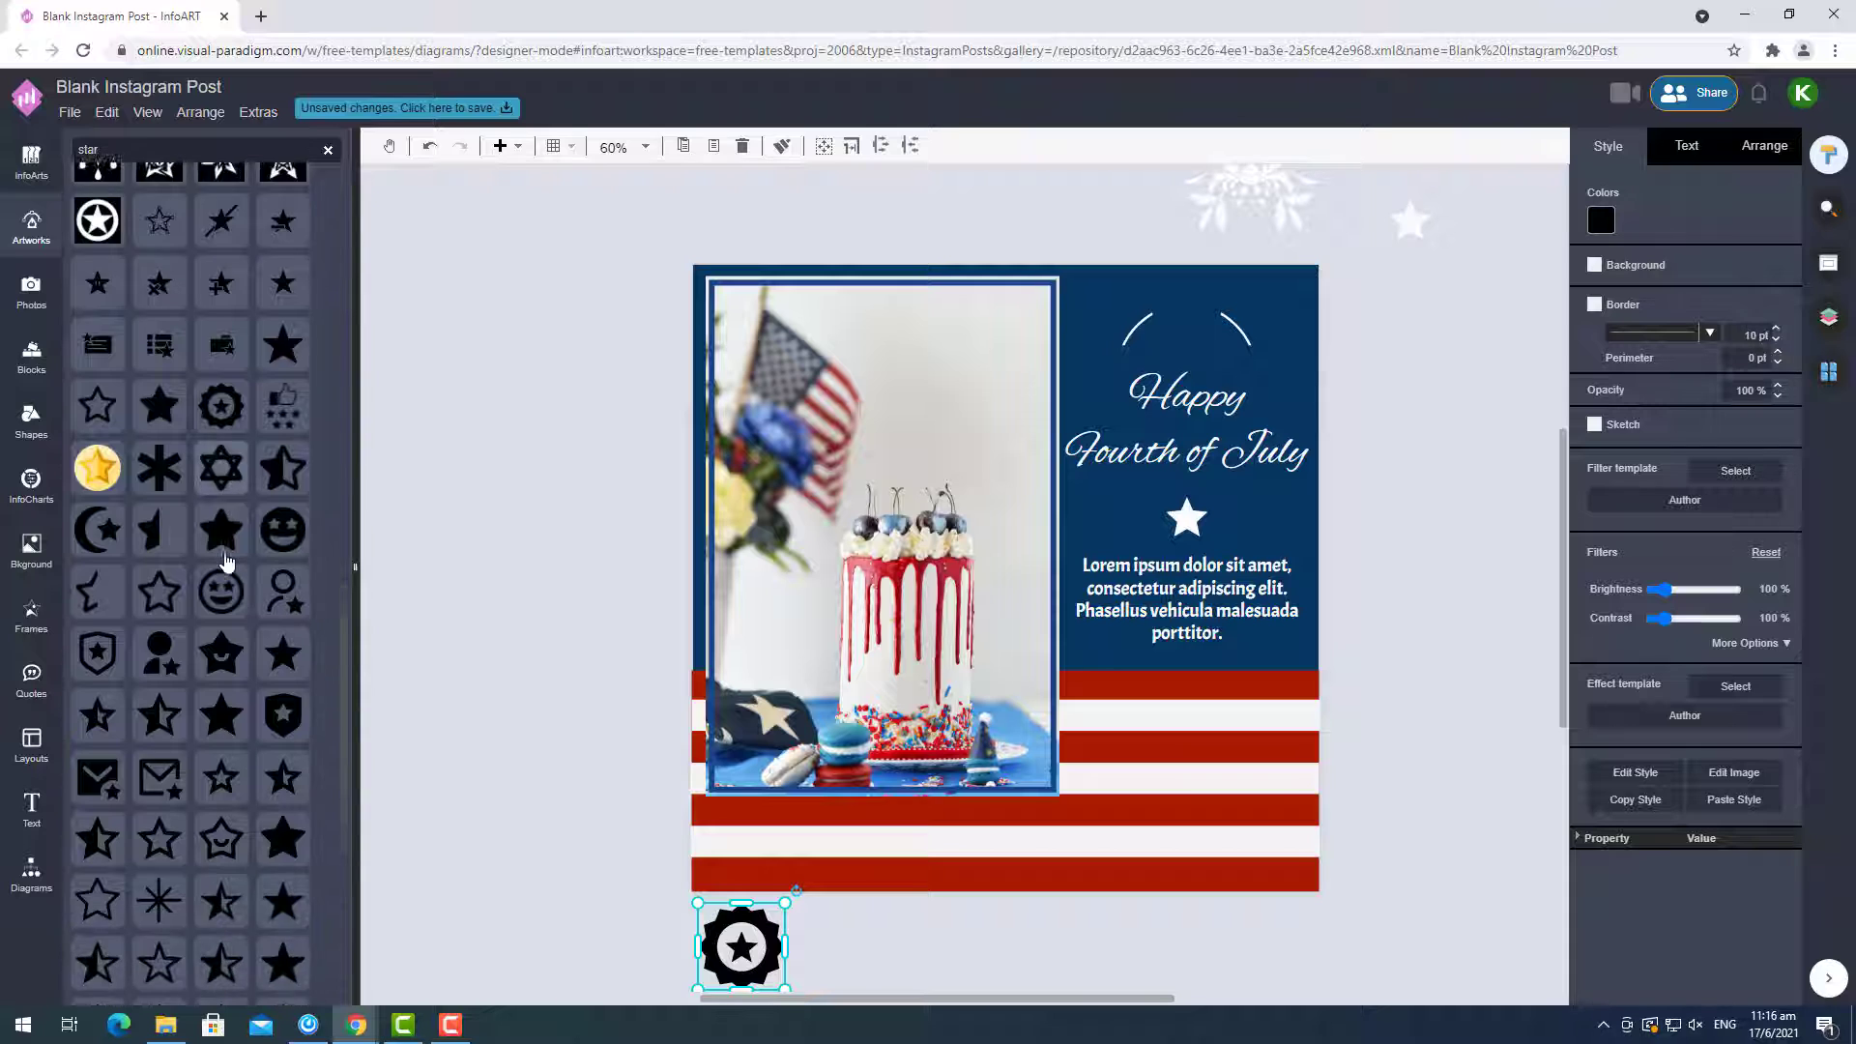
Color the star badge white, shrink it and place it between the arcs above the greeting.
click(1602, 220)
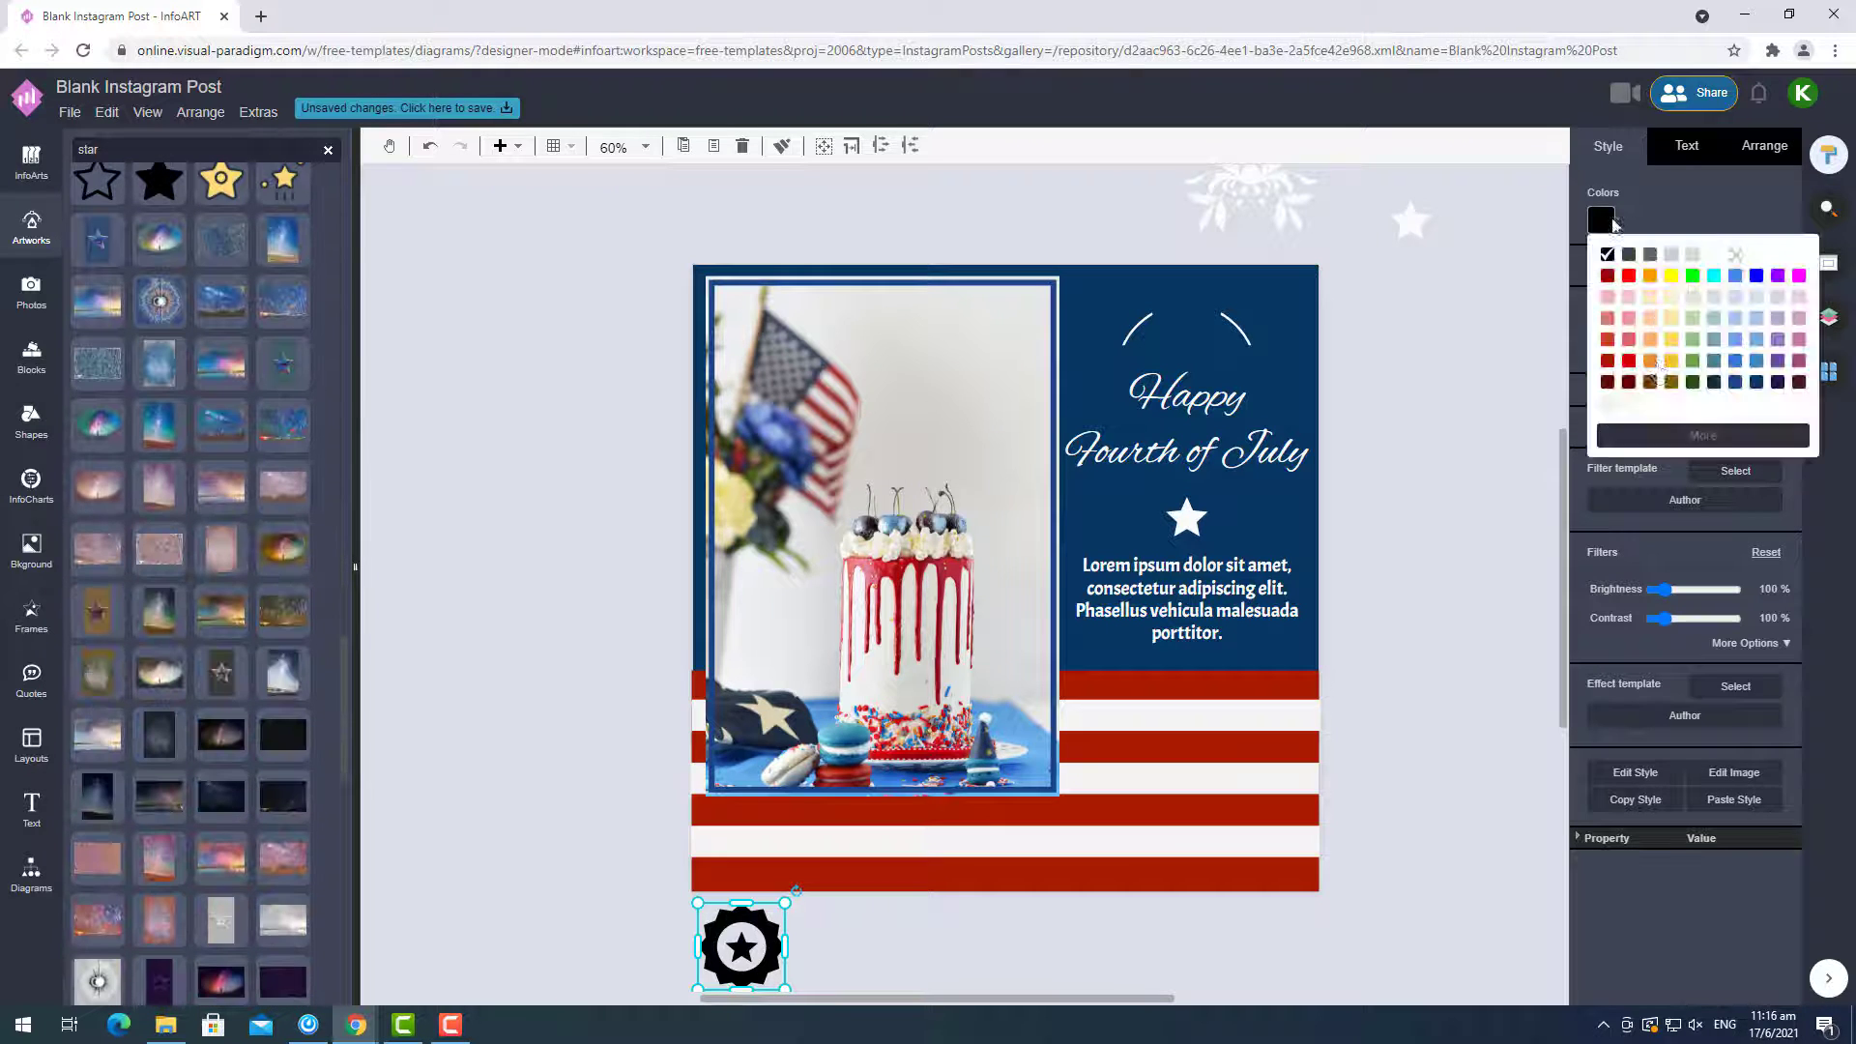
click(1631, 407)
drag(739, 945, 1199, 292)
click(1409, 427)
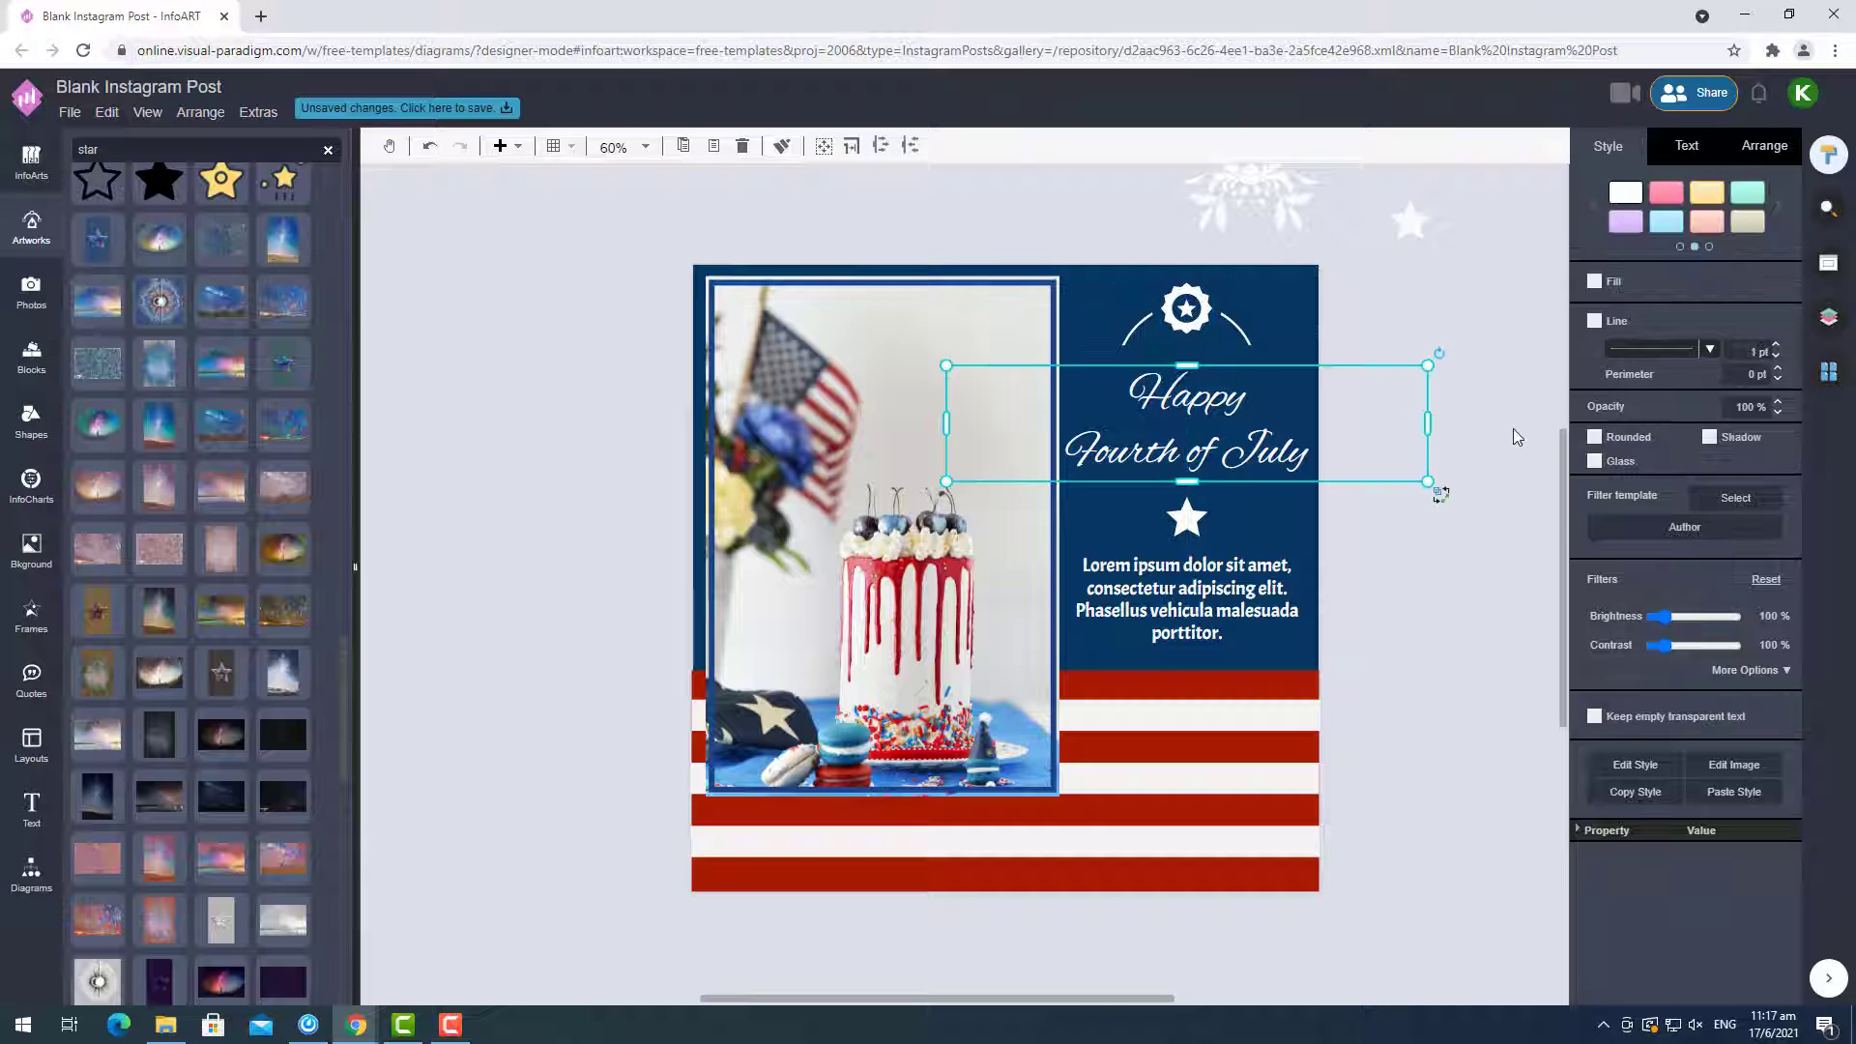
click(1192, 315)
click(1440, 381)
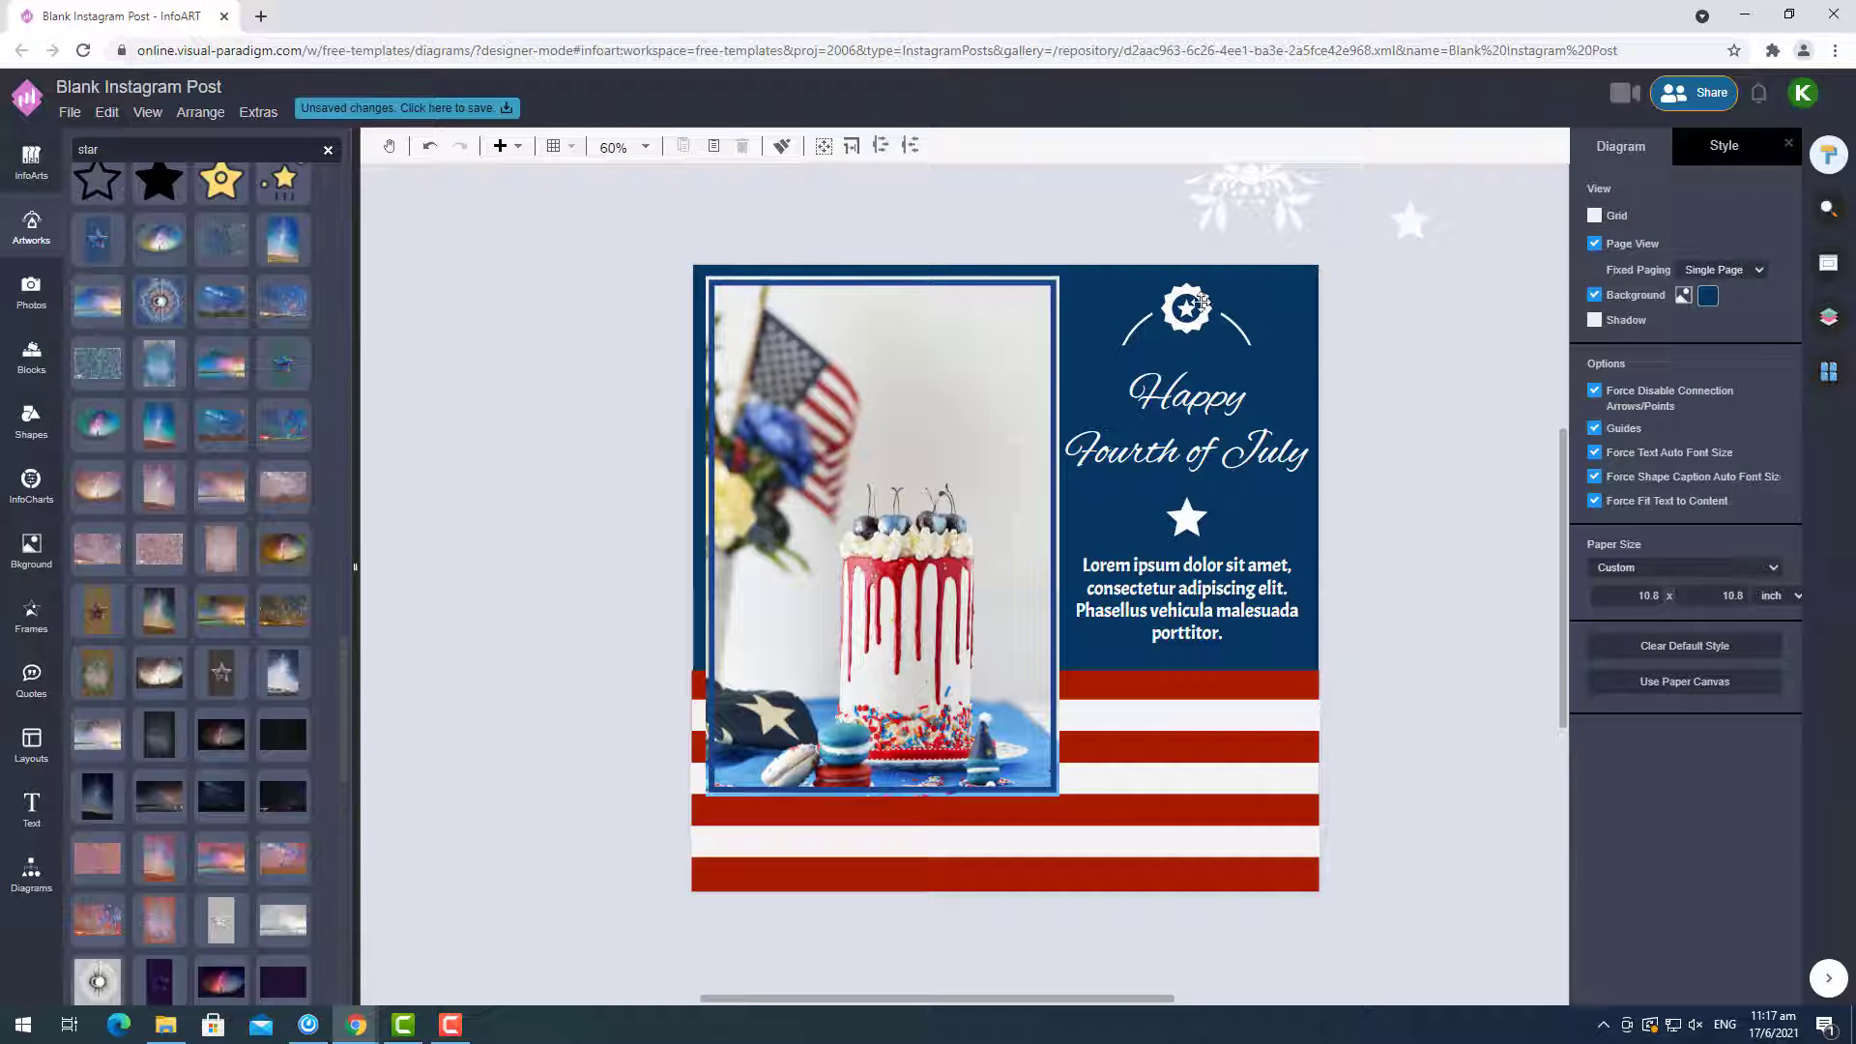
Swap the badge for the plain white star above the greeting and nudge the greeting slightly up.
drag(1202, 302, 1514, 395)
drag(1412, 222, 1188, 305)
drag(1220, 414, 1220, 402)
Shrink the star below the greeting to a small one and place it just above the paragraph.
click(1197, 506)
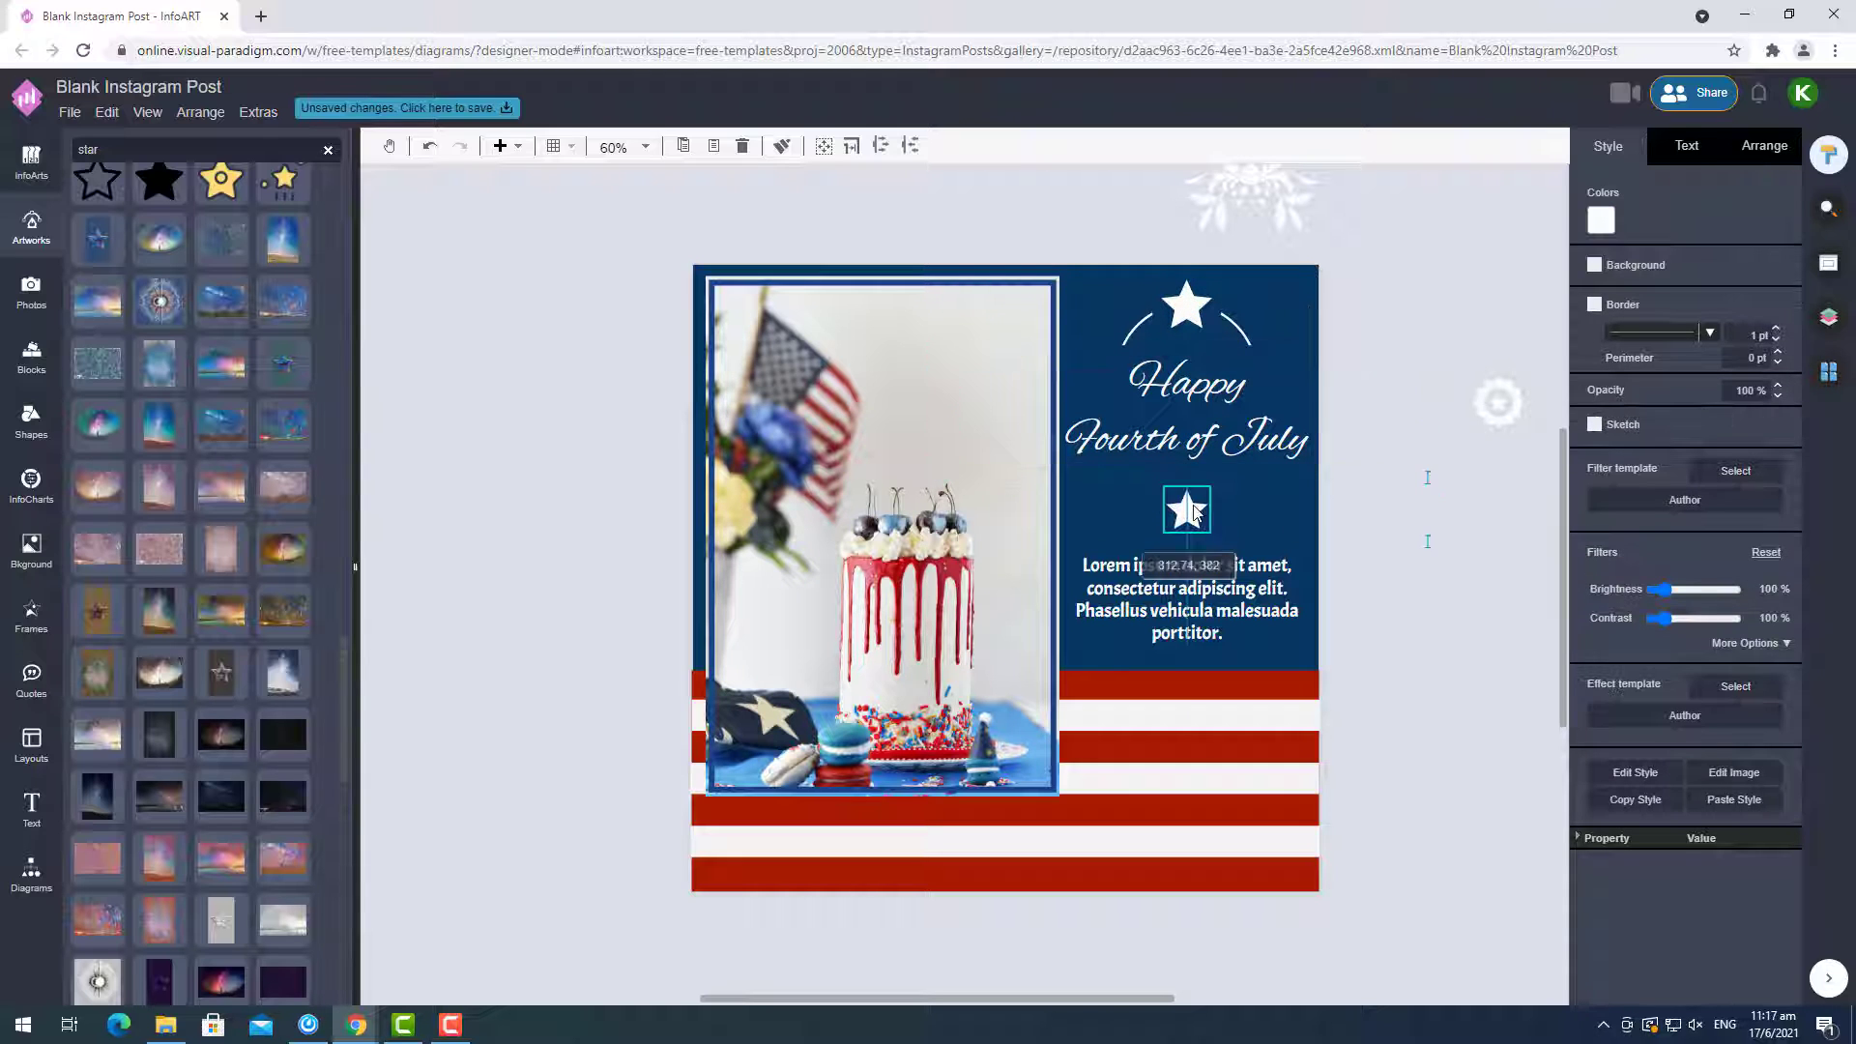
click(1483, 559)
drag(1190, 510, 1195, 529)
click(1402, 527)
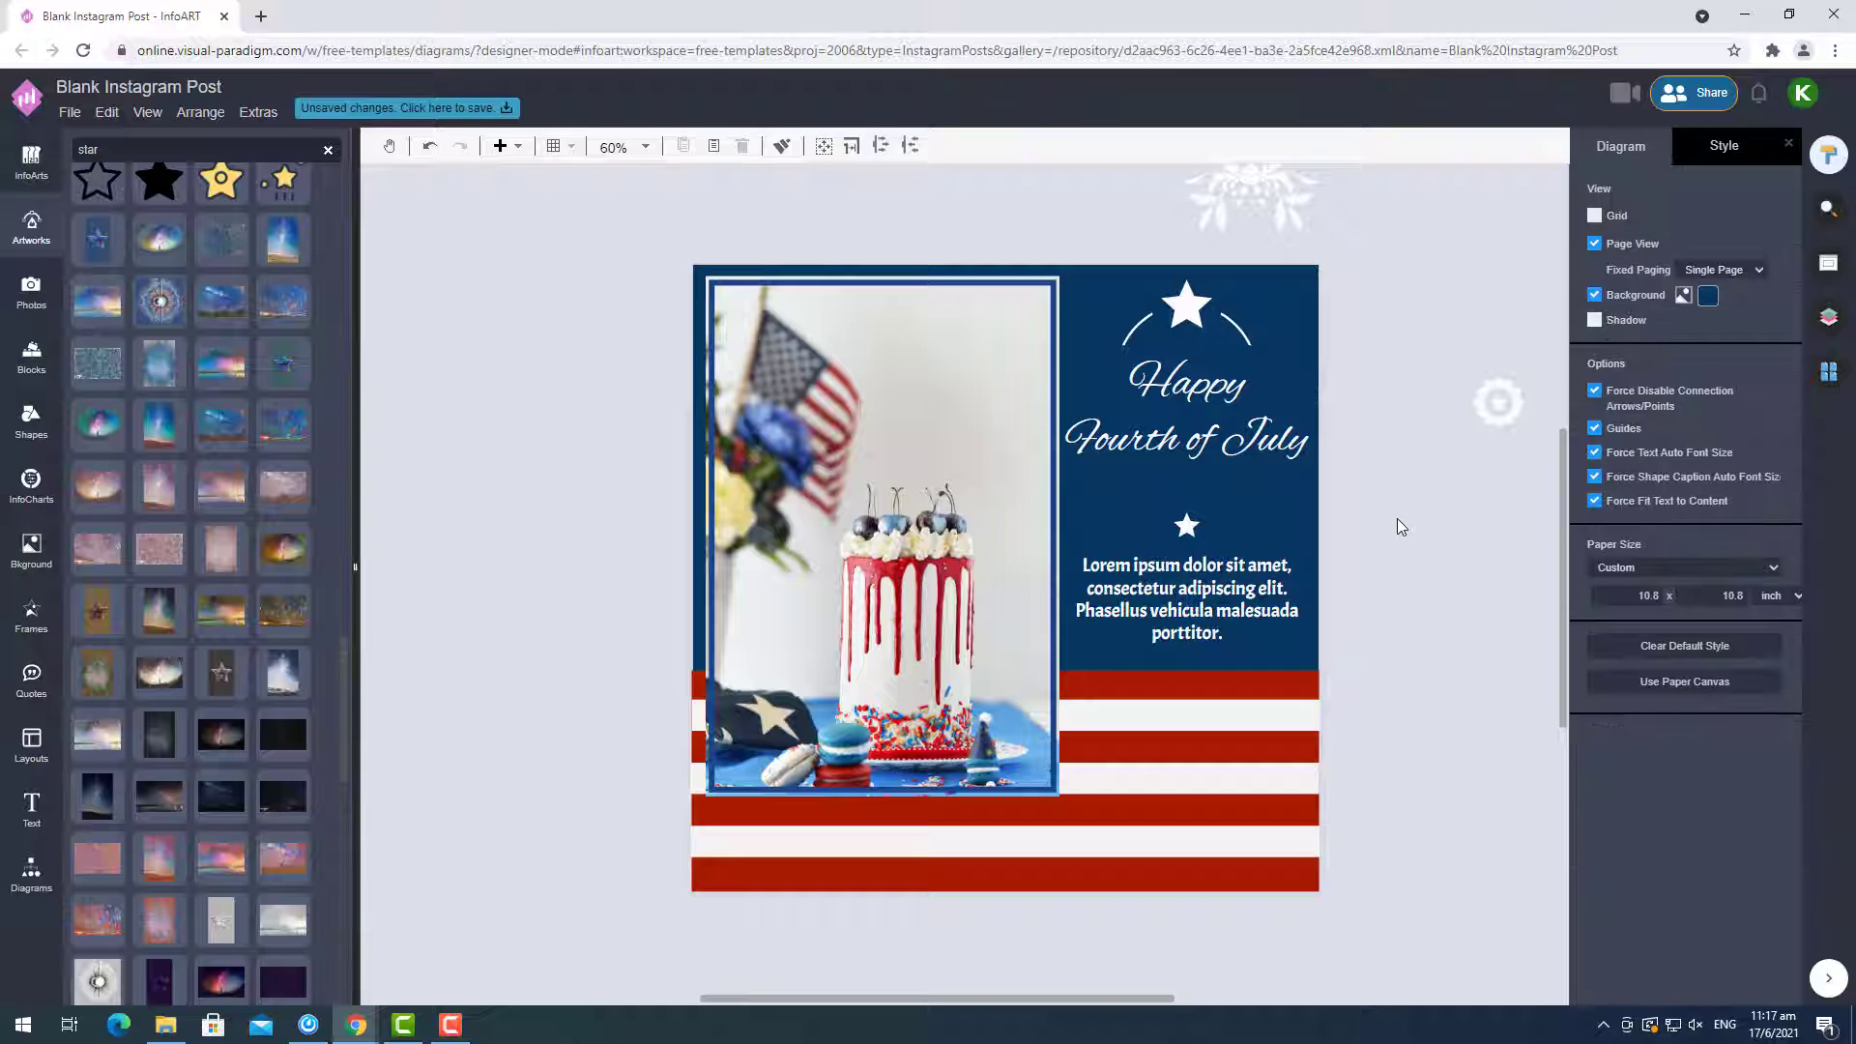
Move the small star and the lorem ipsum paragraph together slightly up, closer to the greeting.
click(1187, 530)
shift+click(1209, 590)
drag(1209, 590, 1210, 569)
click(1183, 485)
Lengthen the visible arcs on both sides of the upper star and reposition them around it above the greeting.
click(1135, 326)
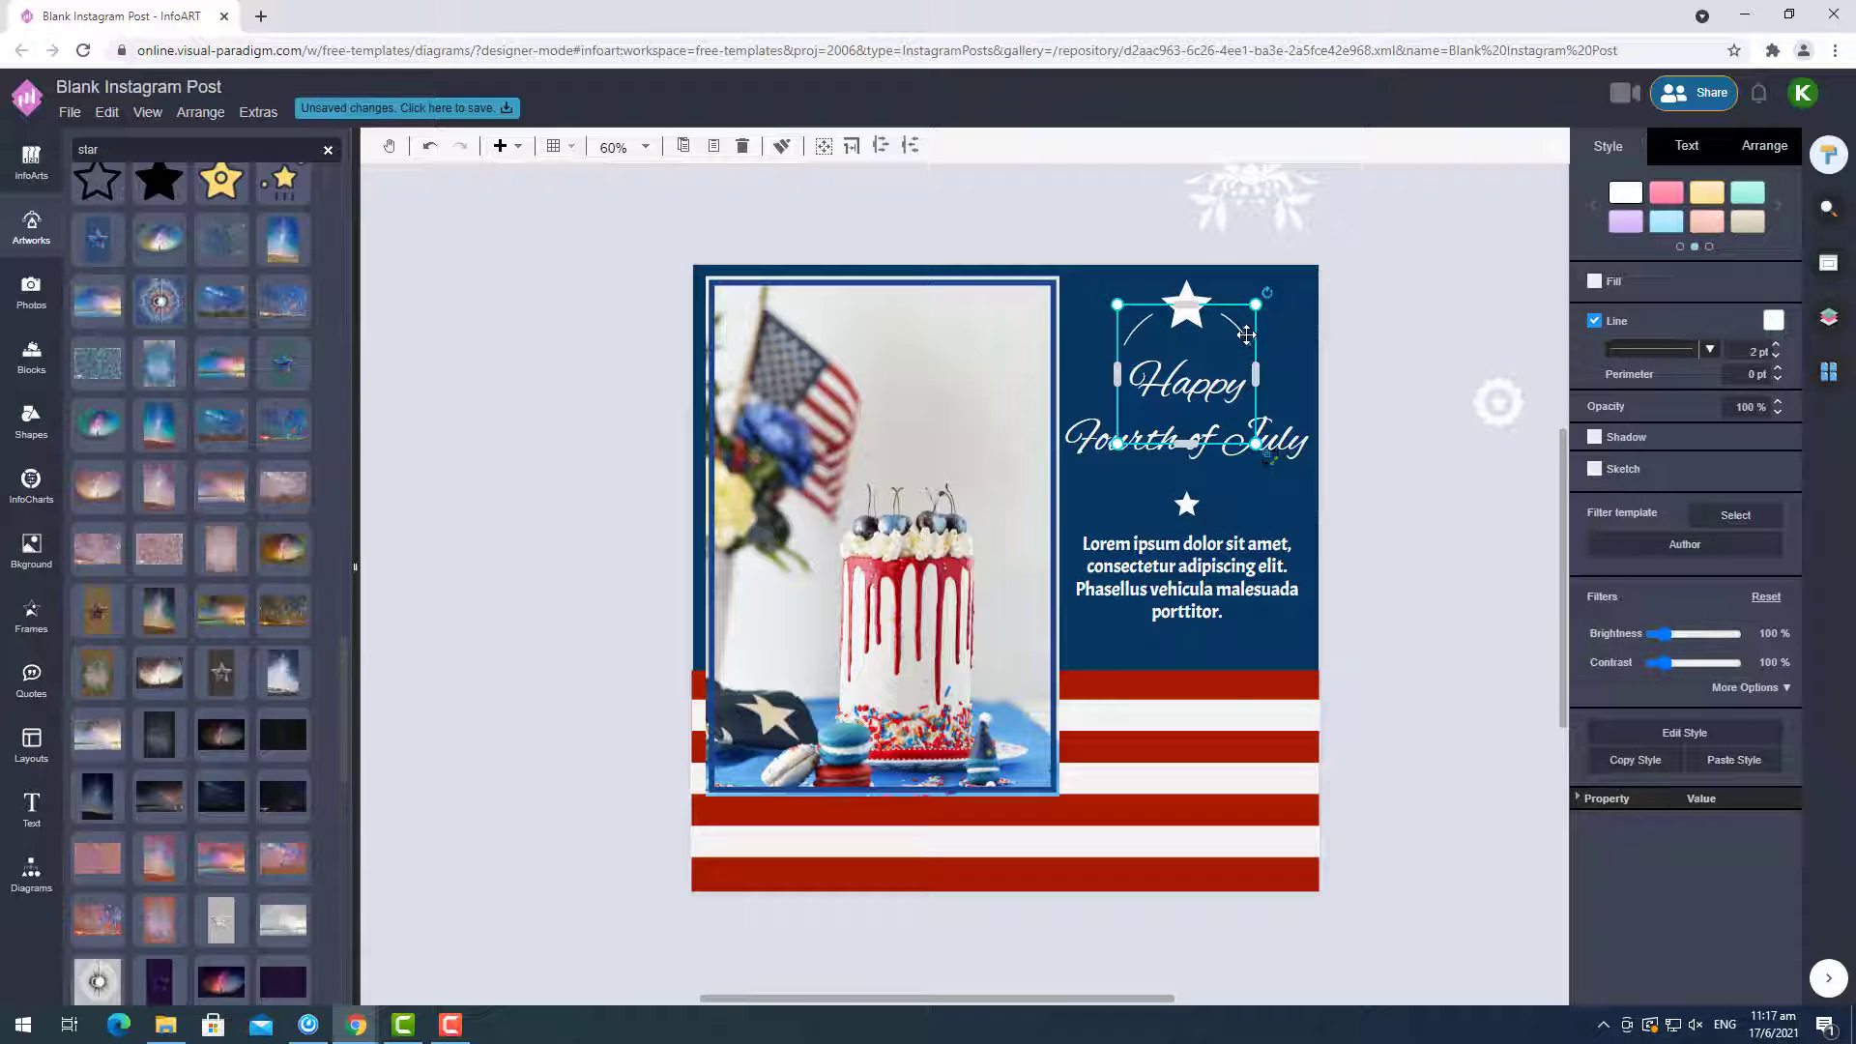
drag(1246, 335, 1494, 632)
shift+click(1223, 364)
click(1444, 366)
click(1288, 381)
drag(1251, 480, 1250, 445)
drag(1477, 659, 1252, 437)
click(1479, 568)
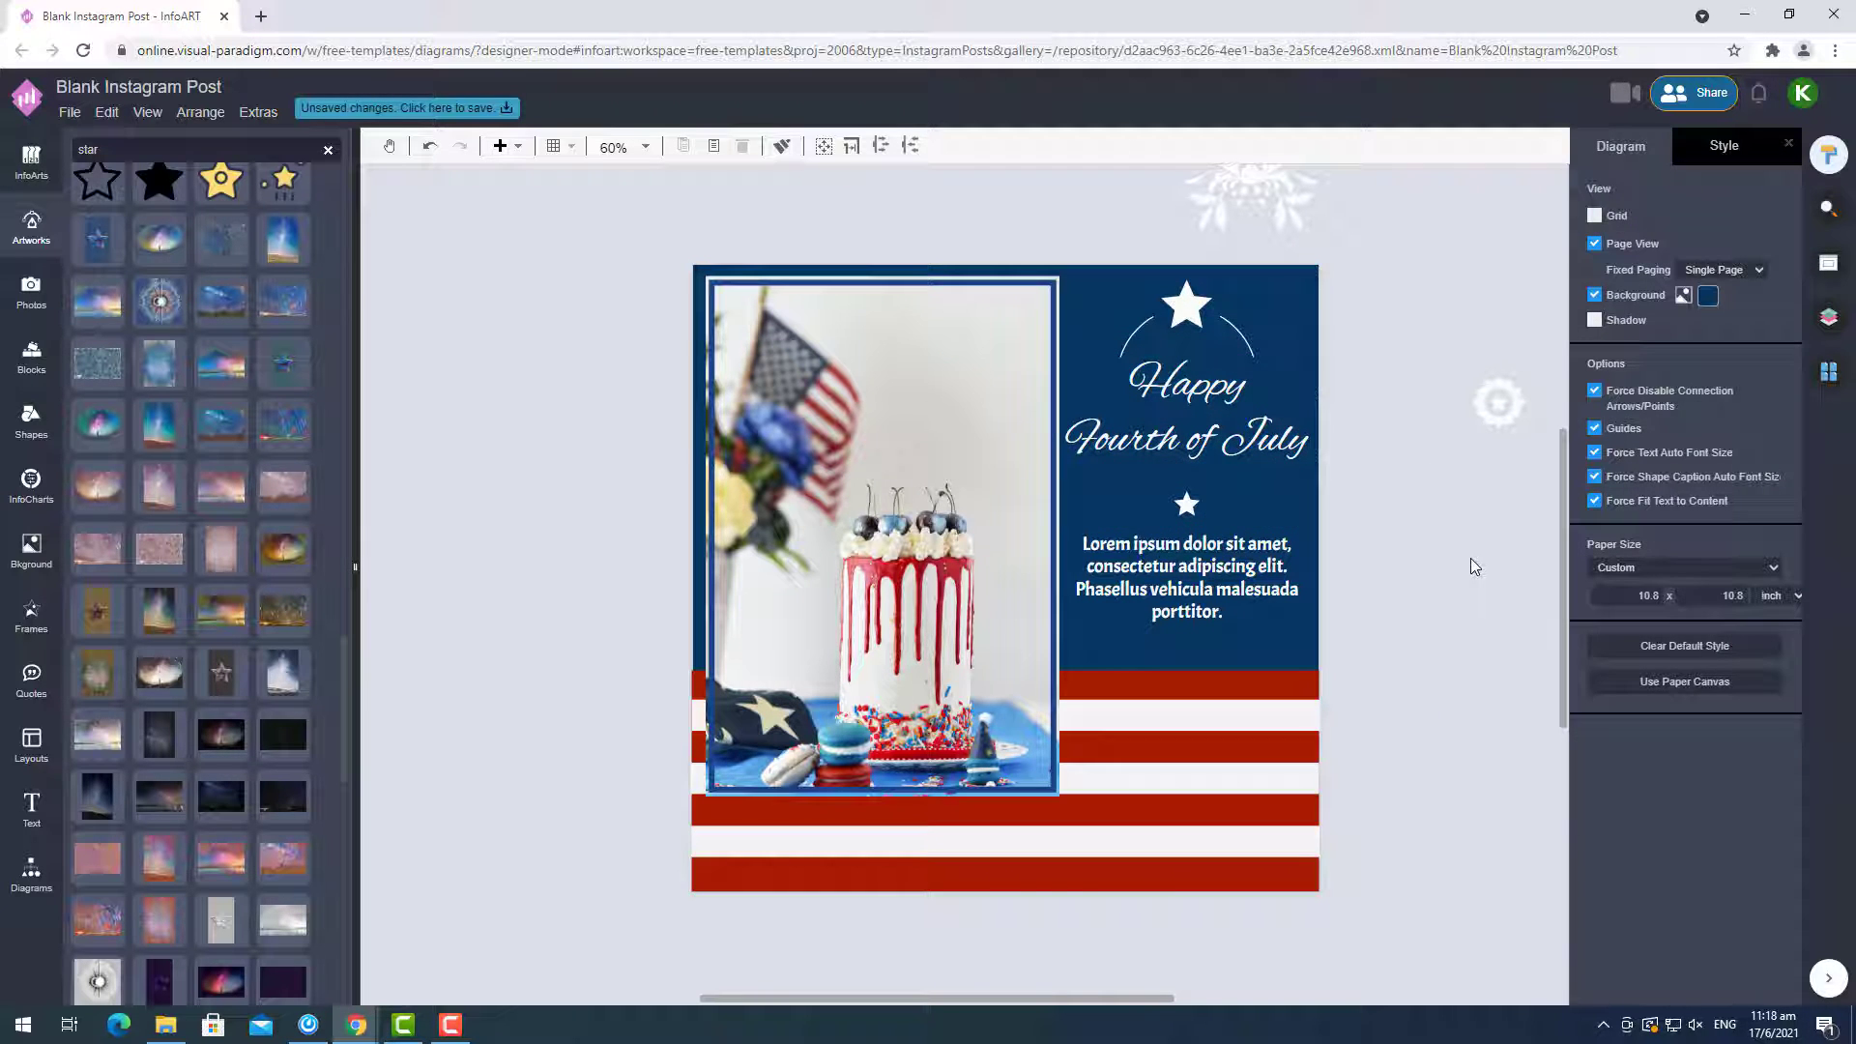
Delete the unused badge and leaf ornament outside the canvas, and nudge the small star slightly up.
click(1198, 318)
click(1499, 401)
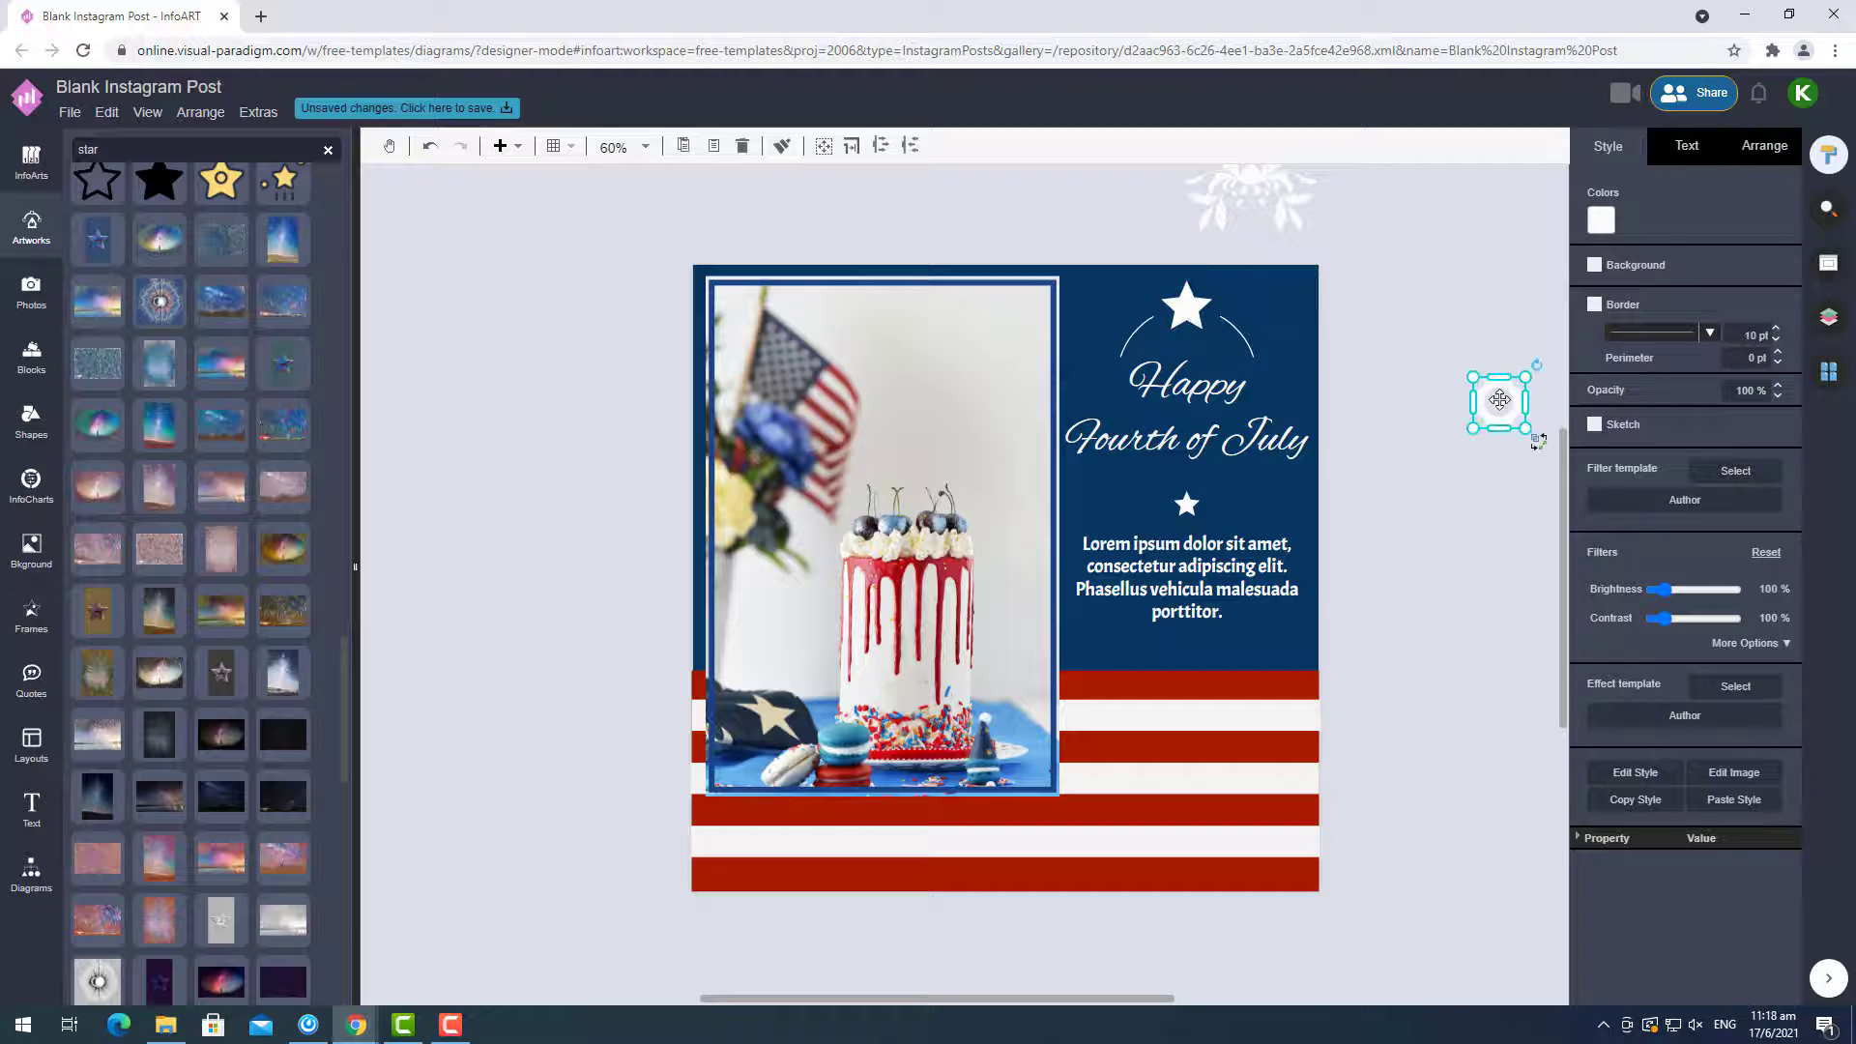
key(Delete)
click(1189, 505)
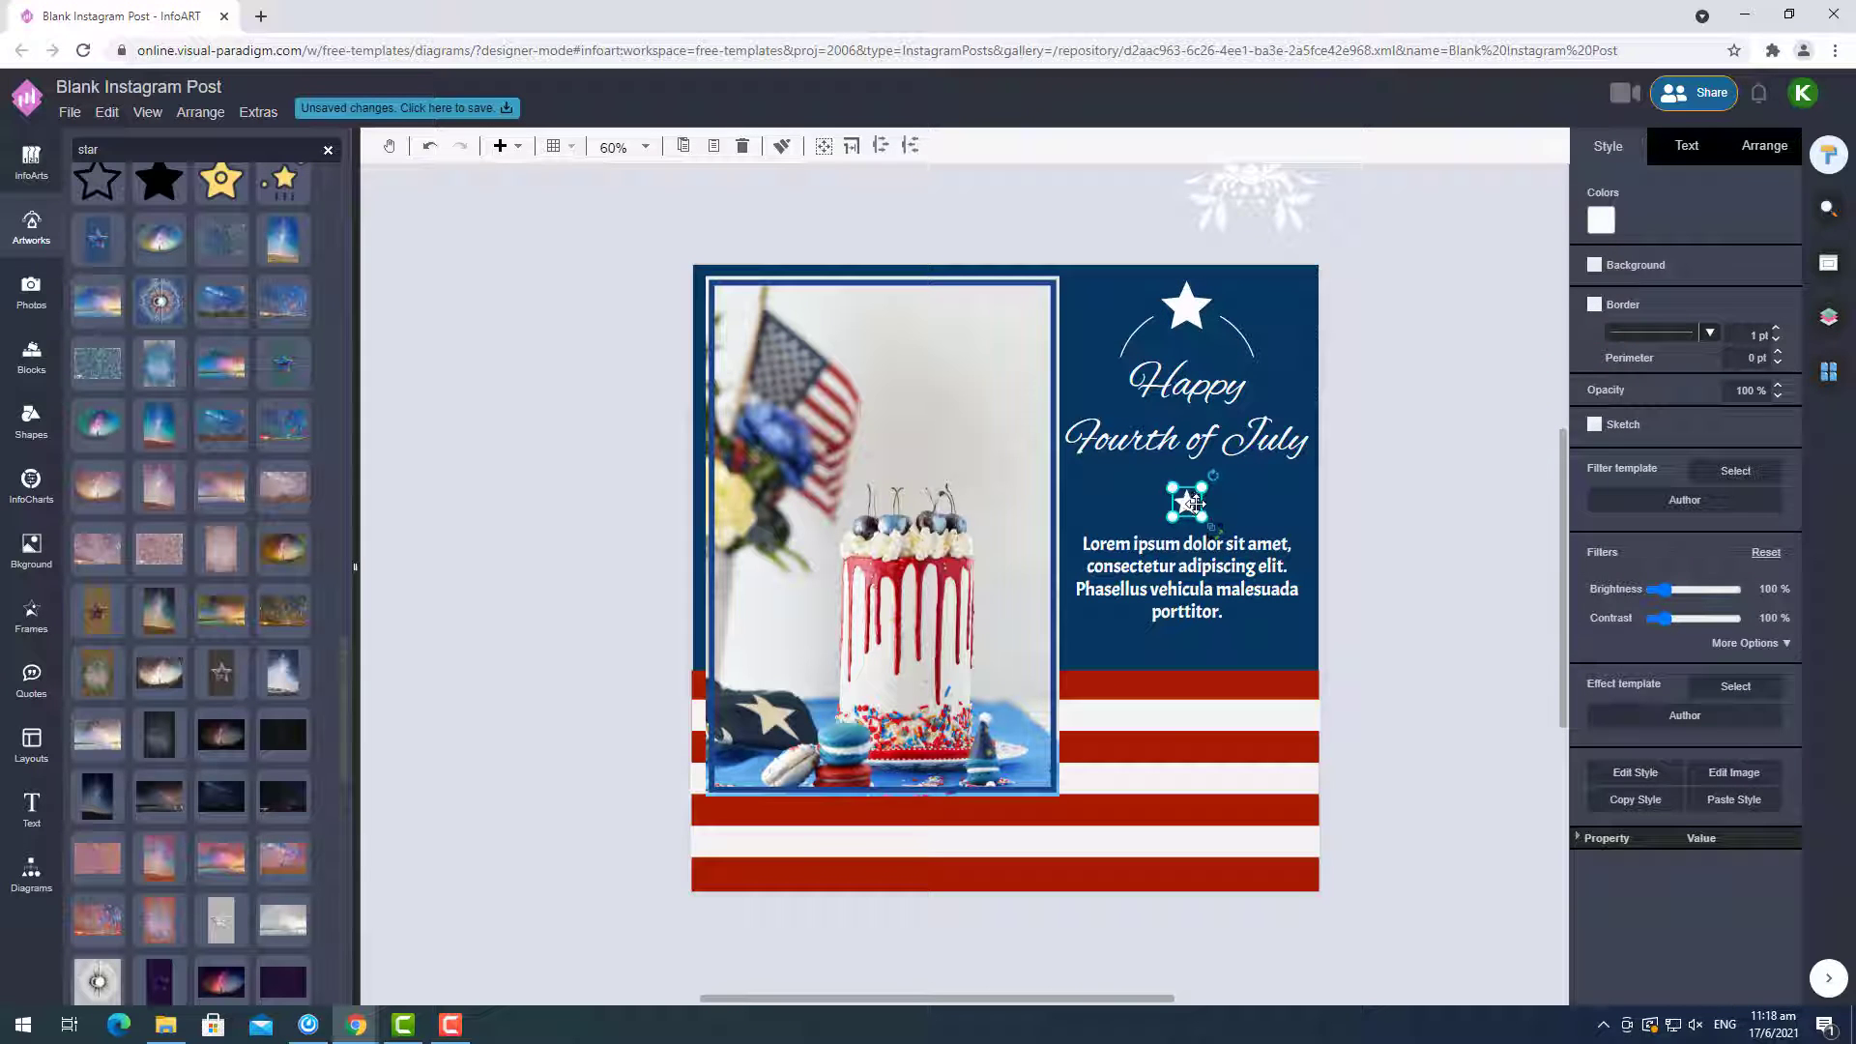
click(1412, 522)
click(1271, 191)
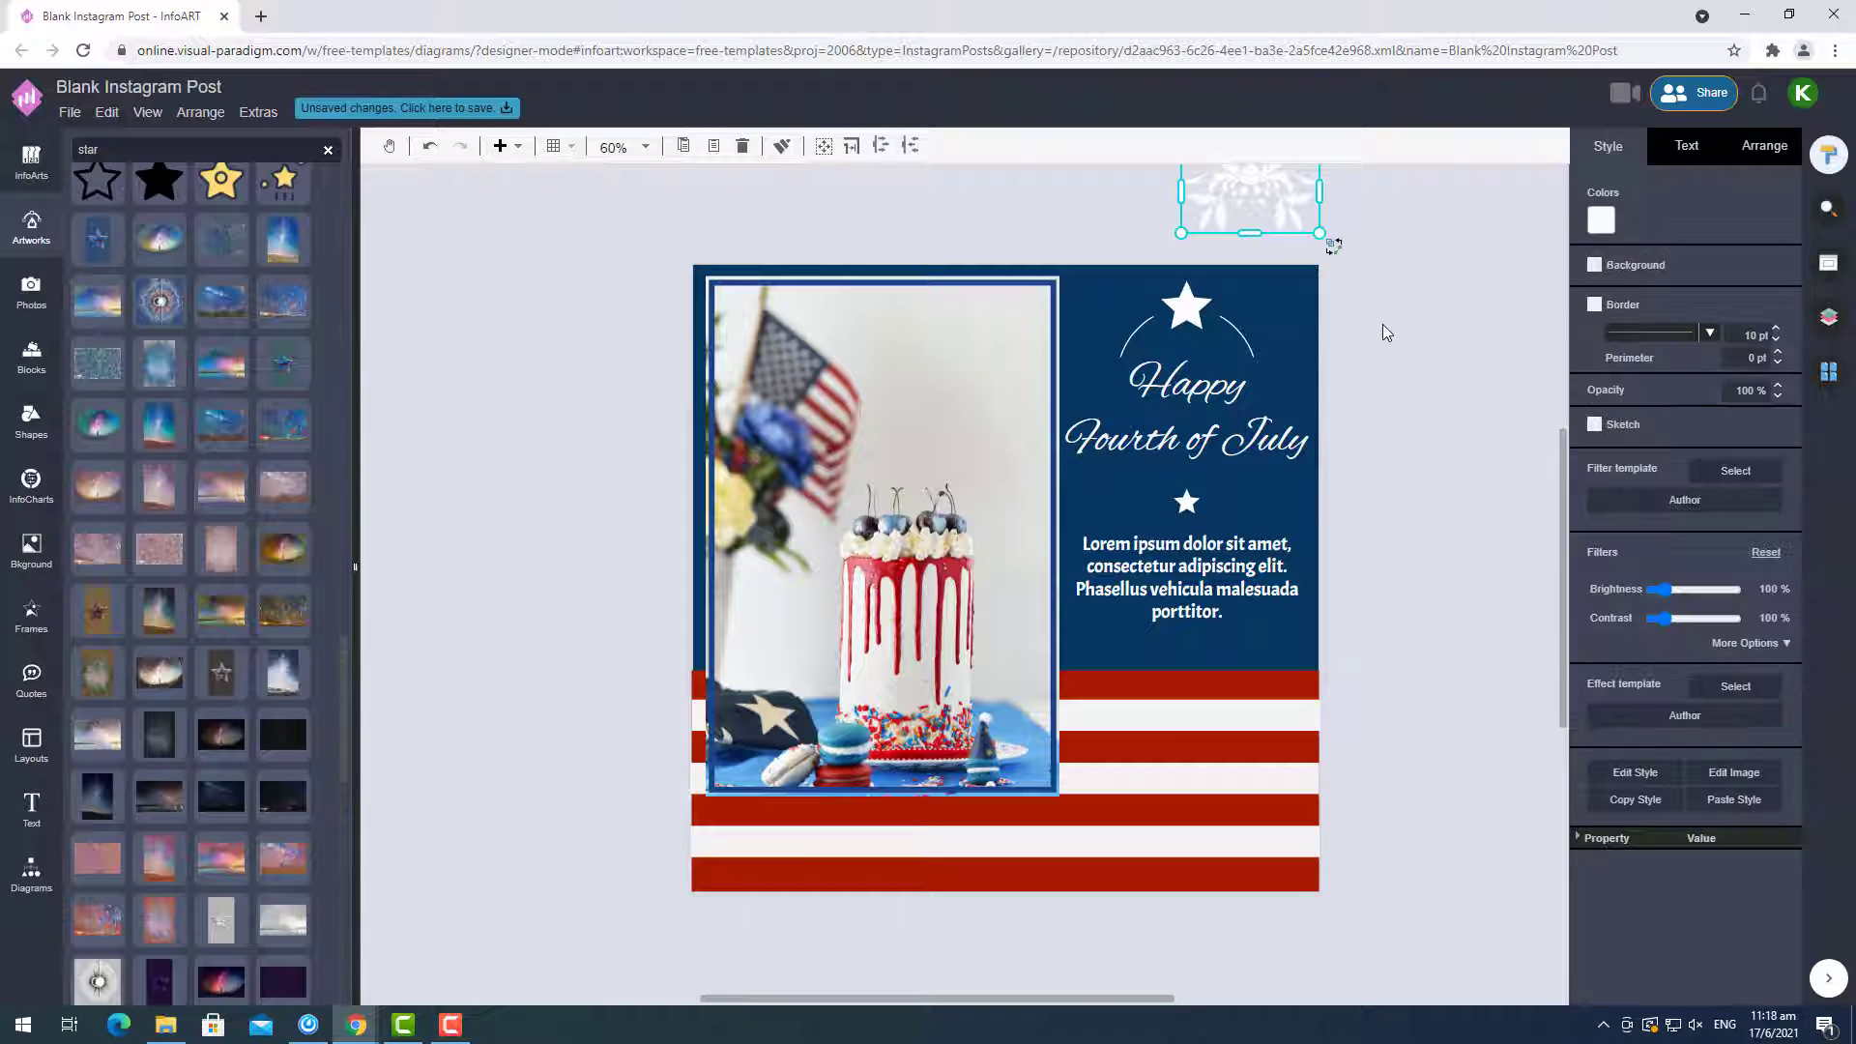
key(Delete)
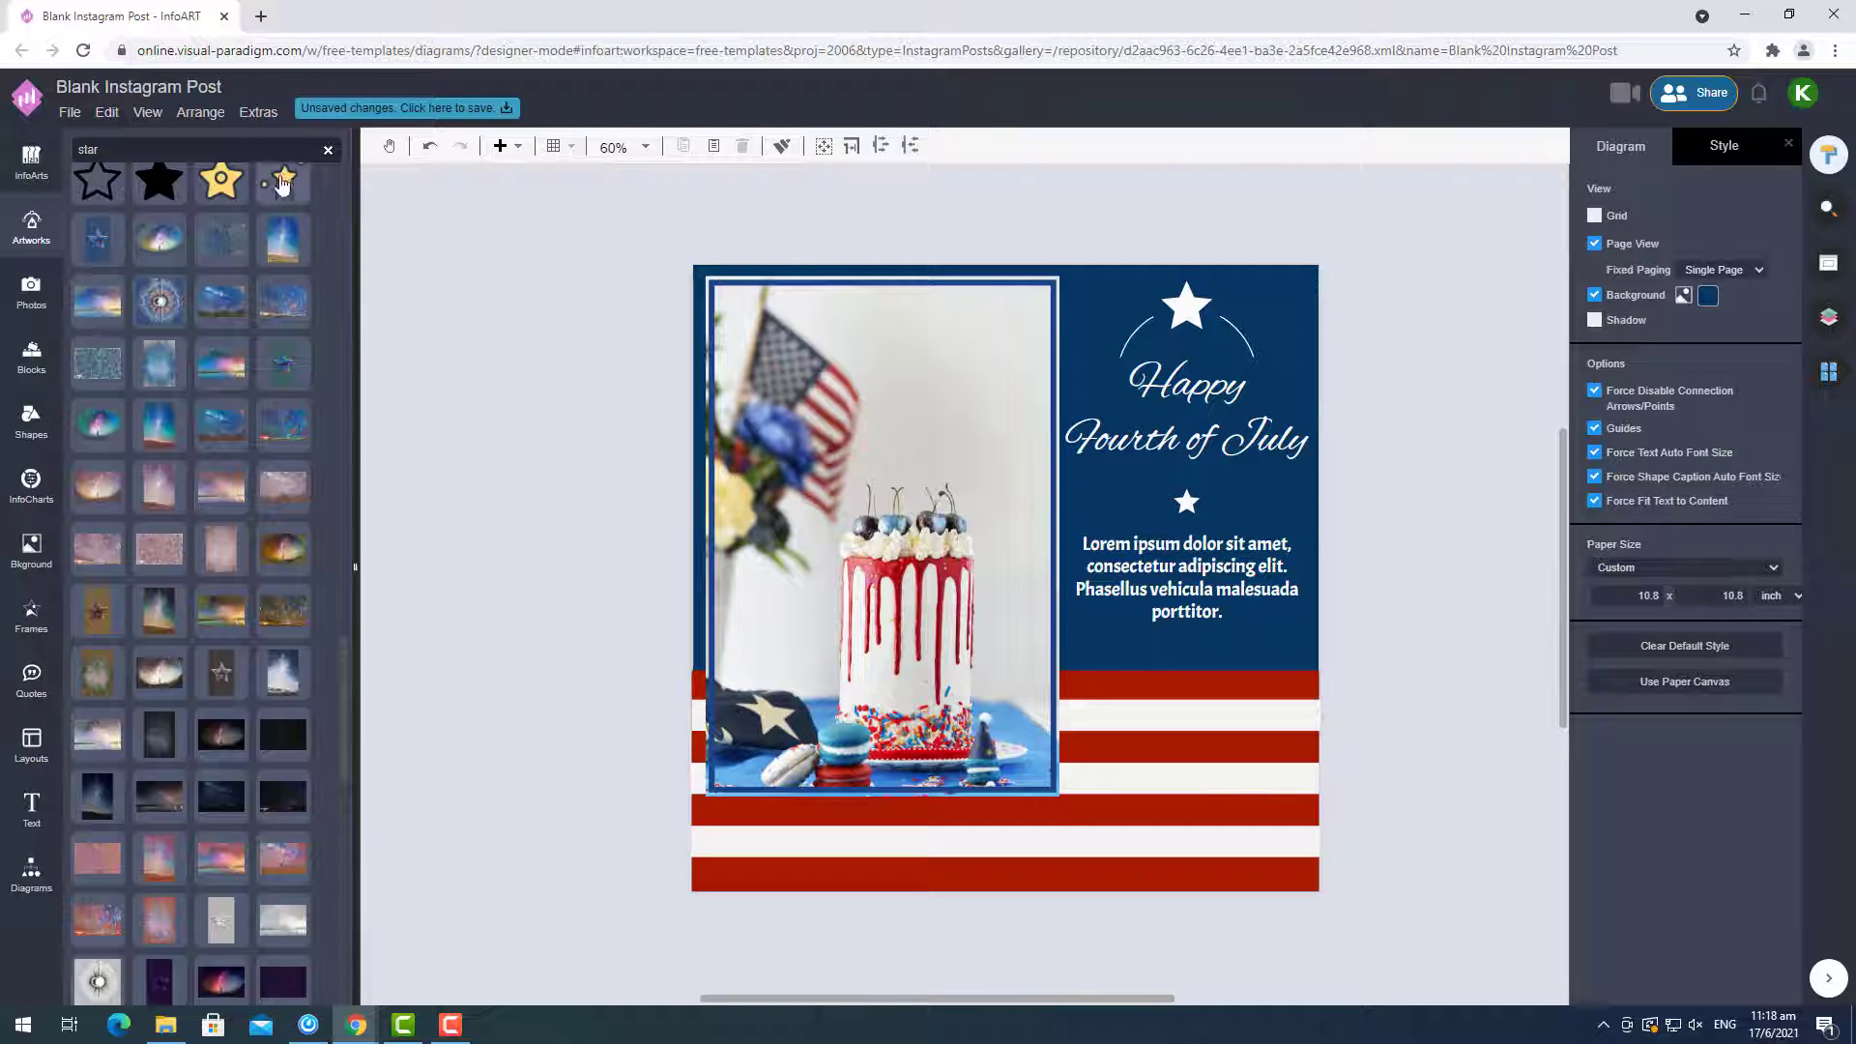
Replace the small star between the greeting and the paragraph with a small United States flag from the Flags artworks.
click(327, 150)
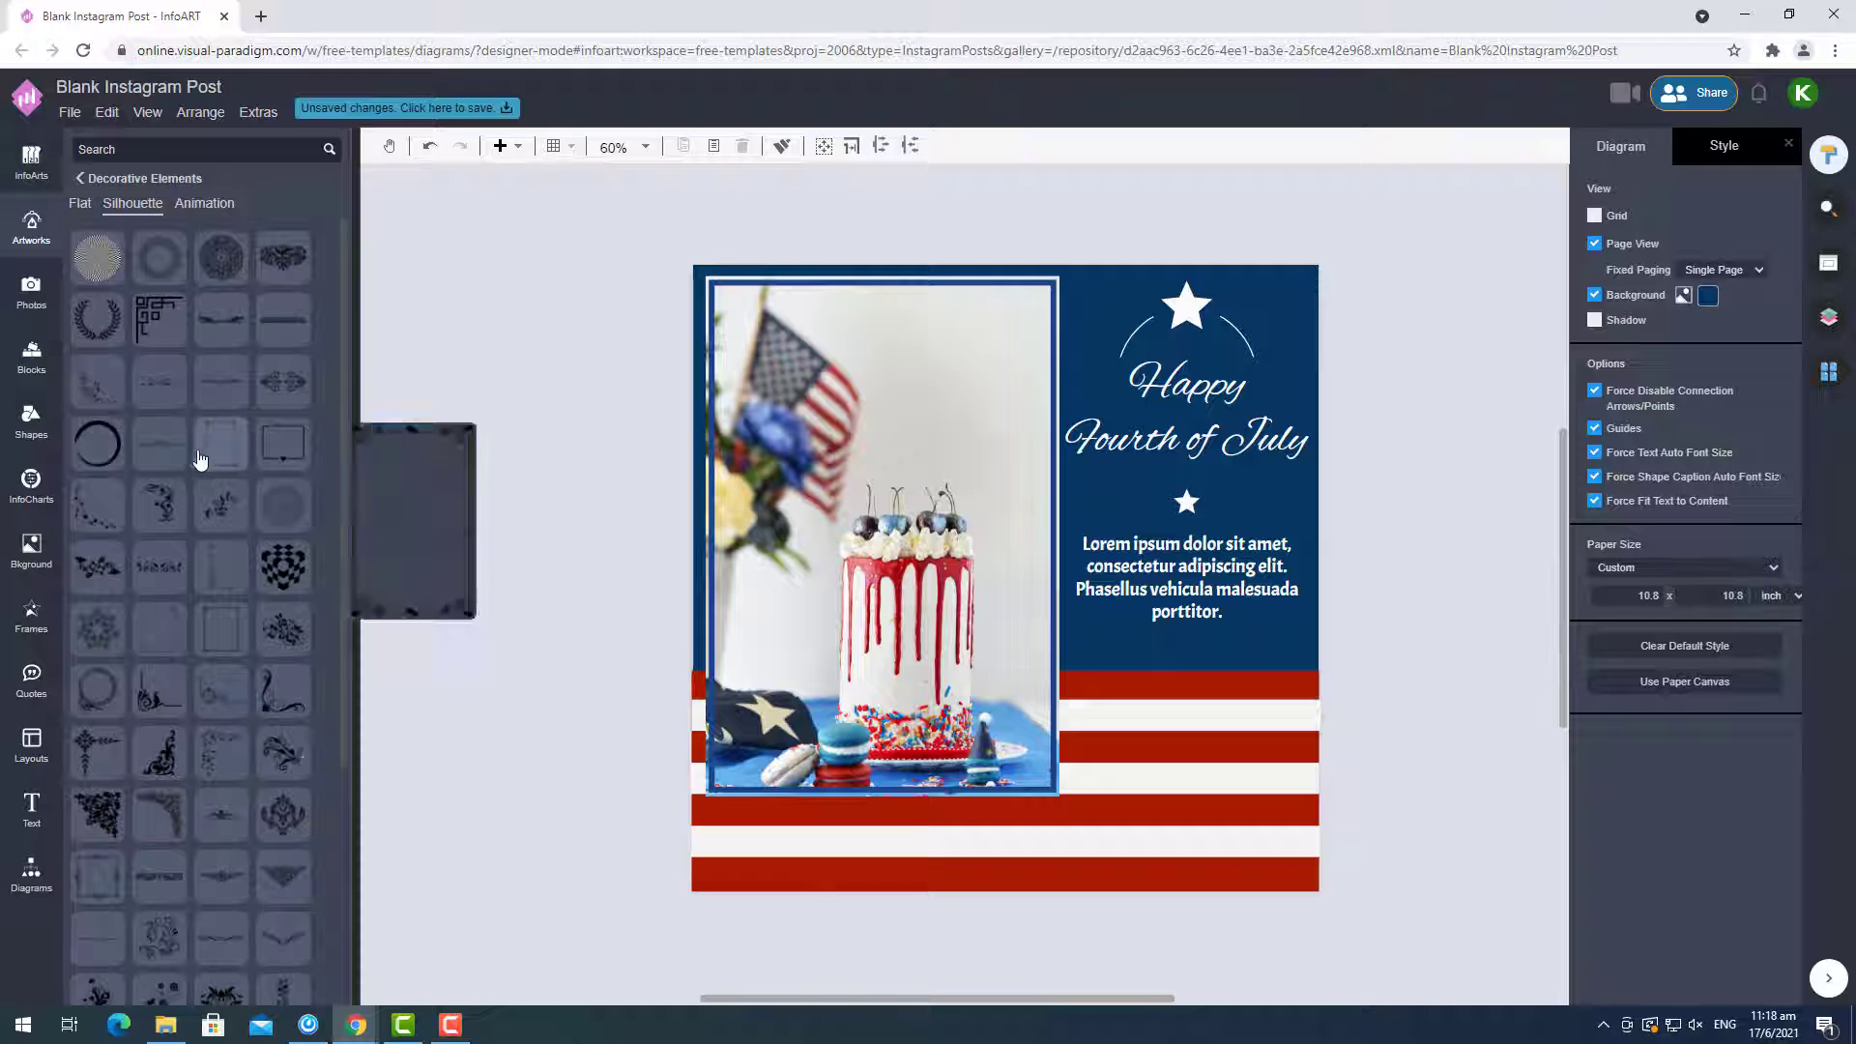
scroll(211, 571, down, 2)
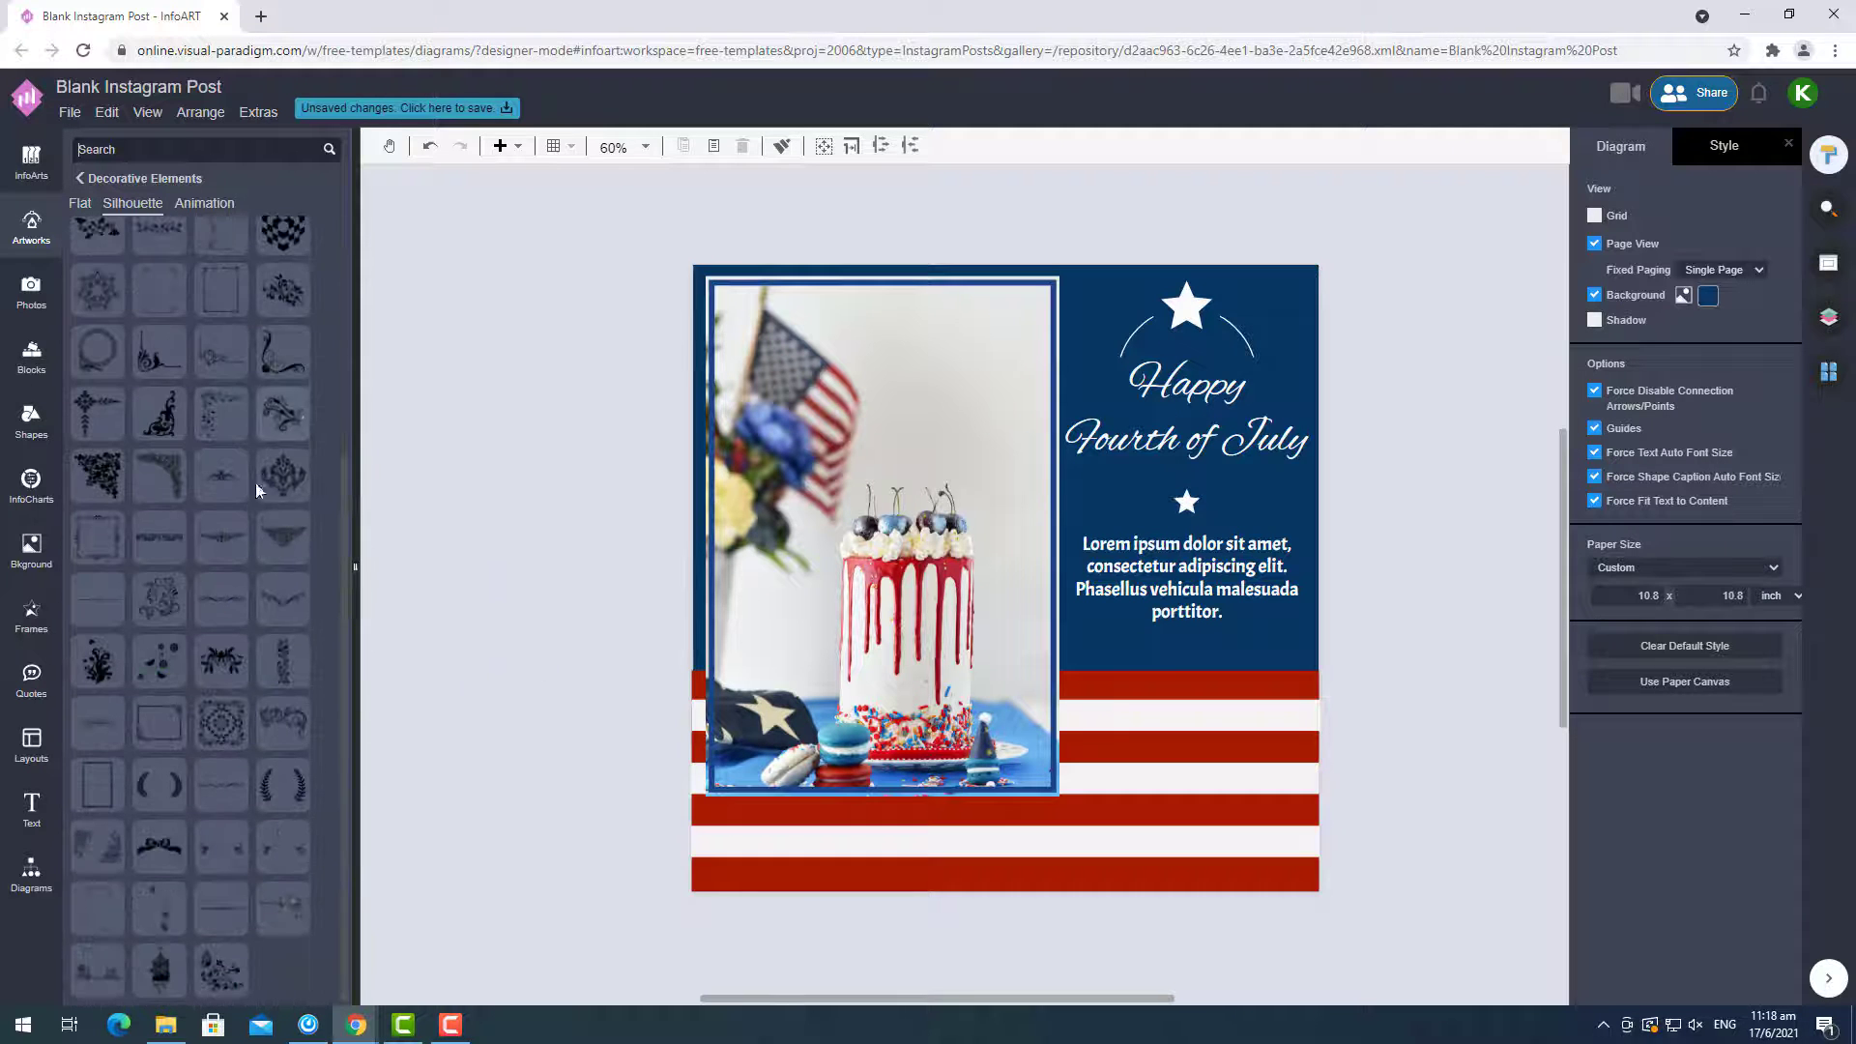
click(209, 201)
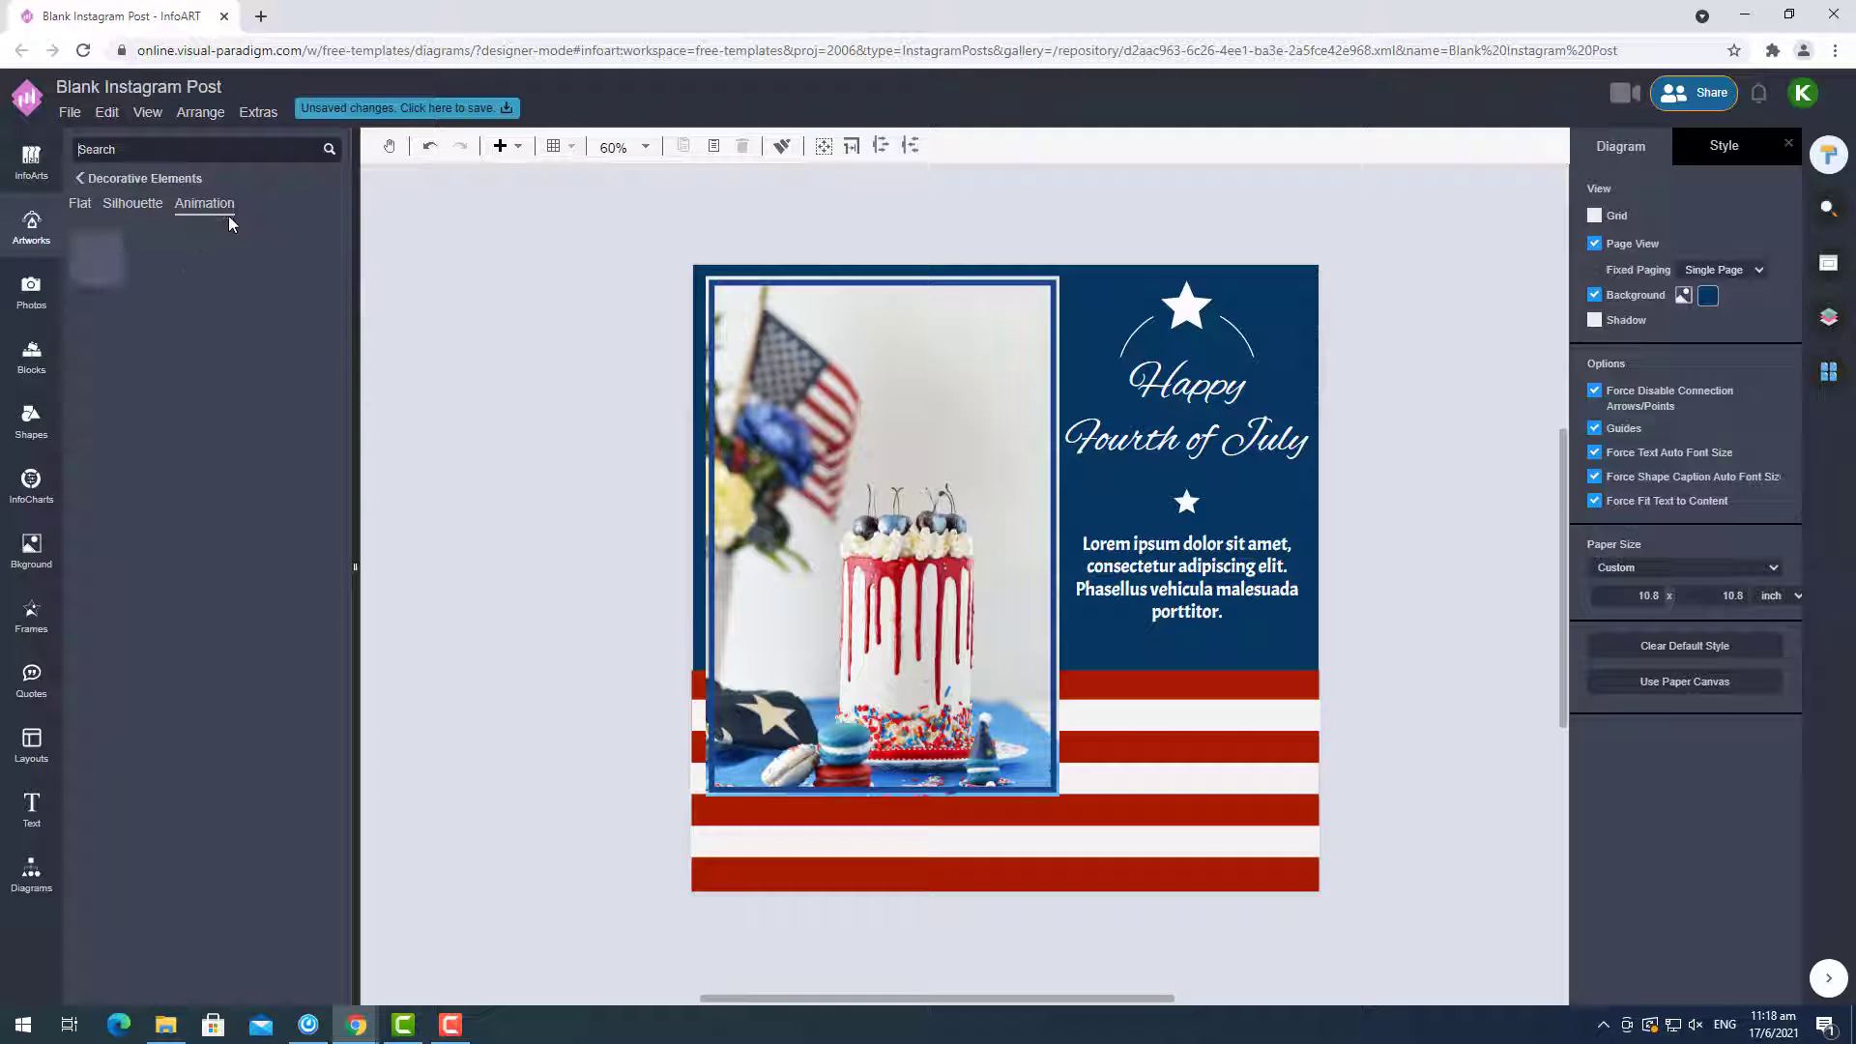
click(112, 180)
scroll(201, 354, down, 6)
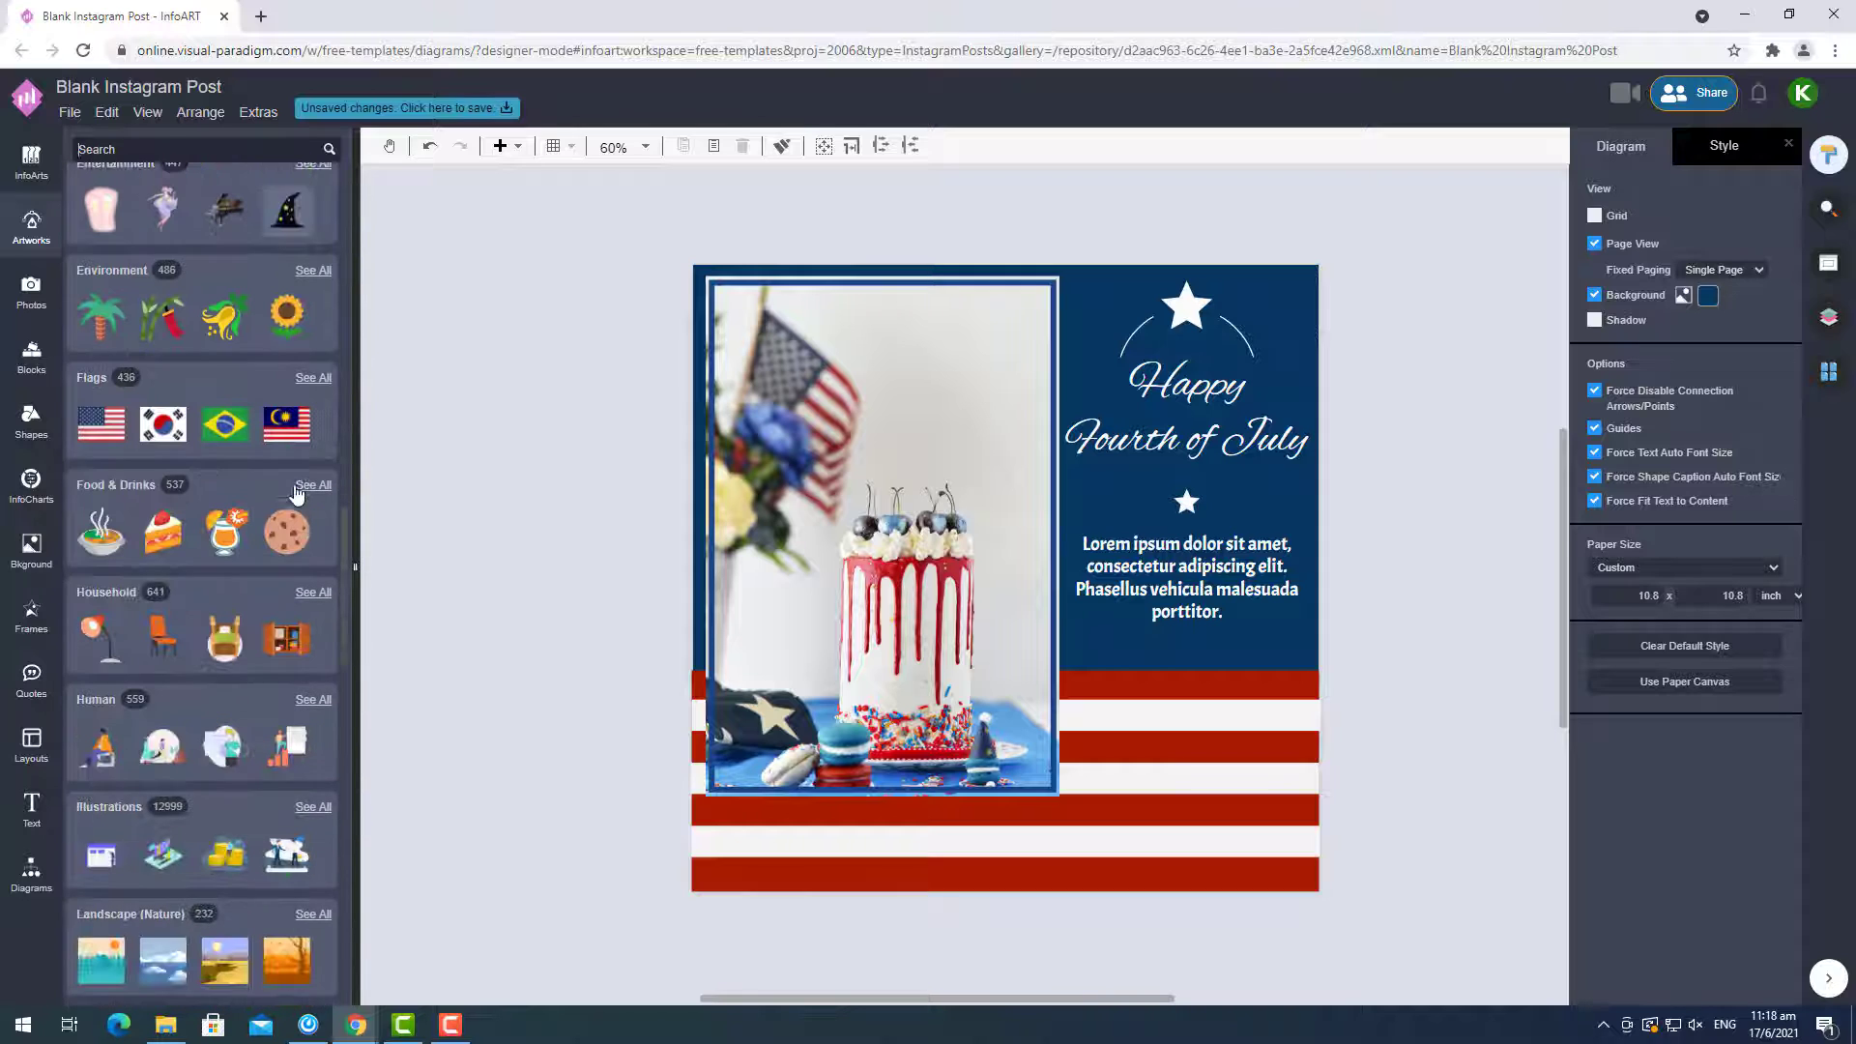
drag(94, 431, 1175, 501)
click(1349, 490)
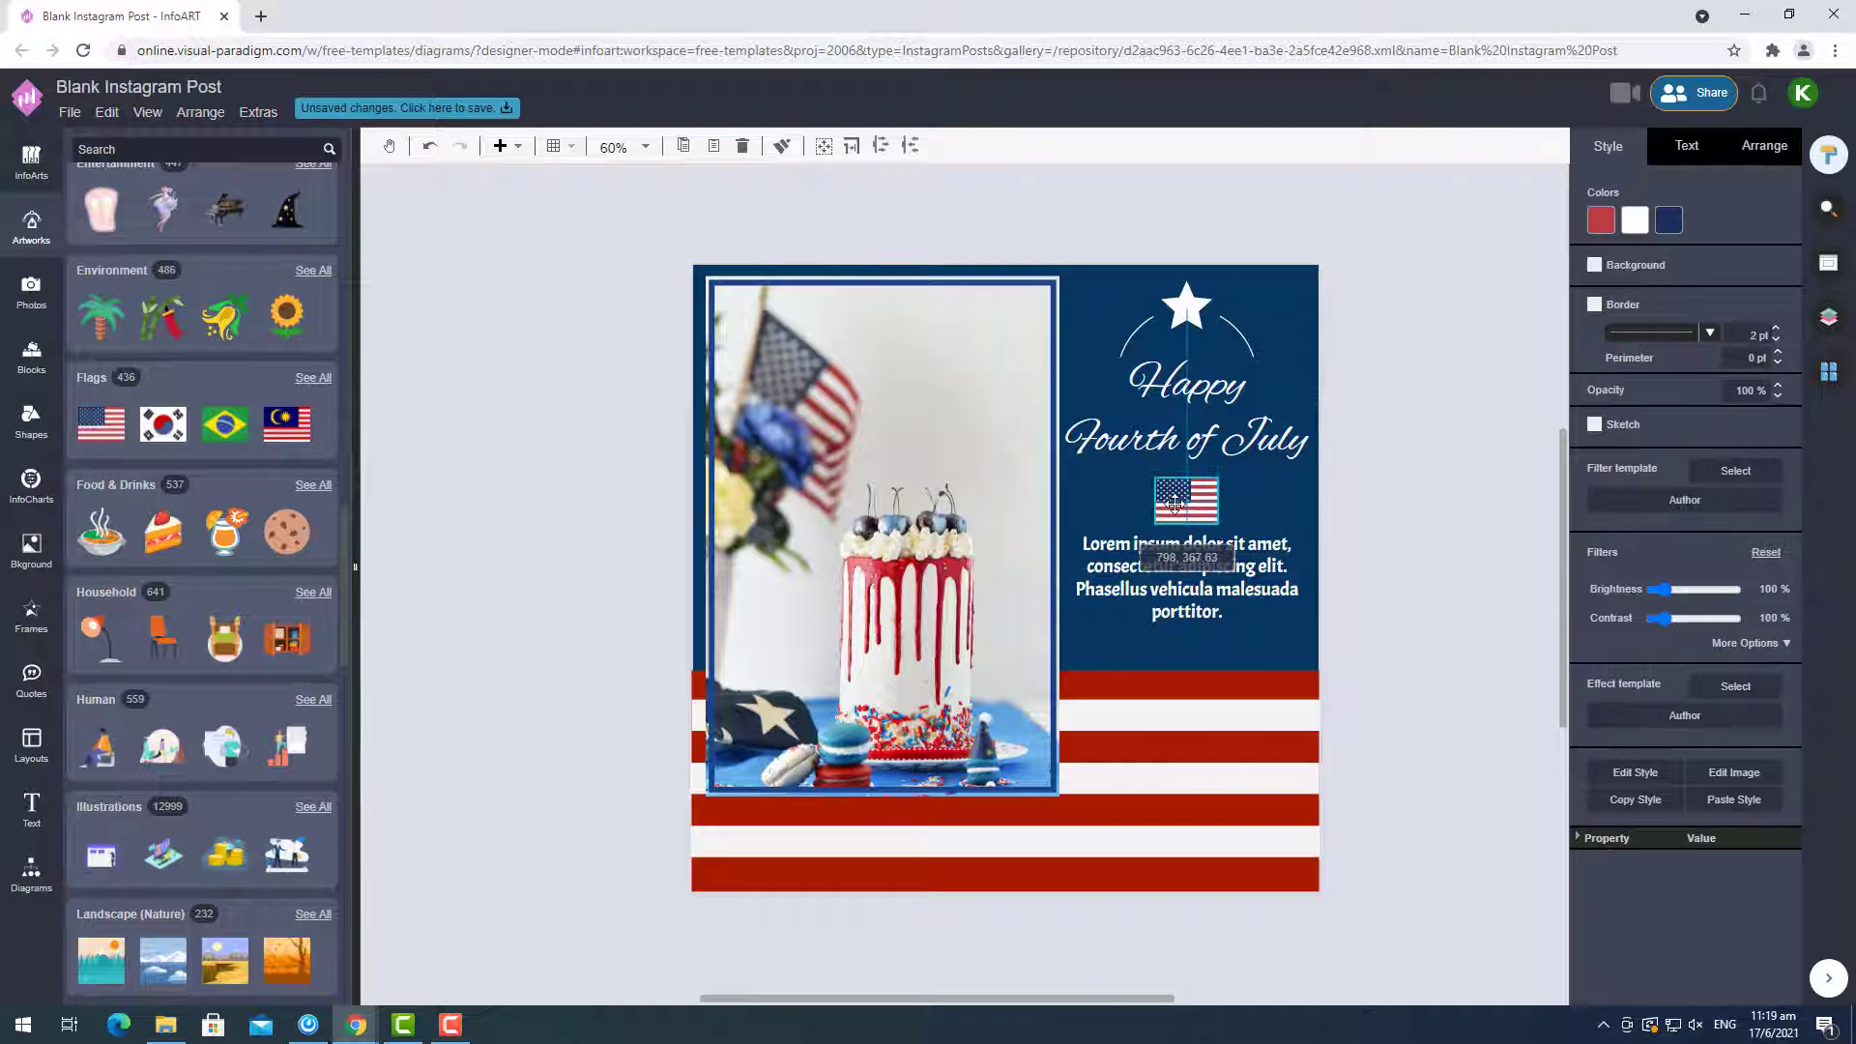
click(1332, 495)
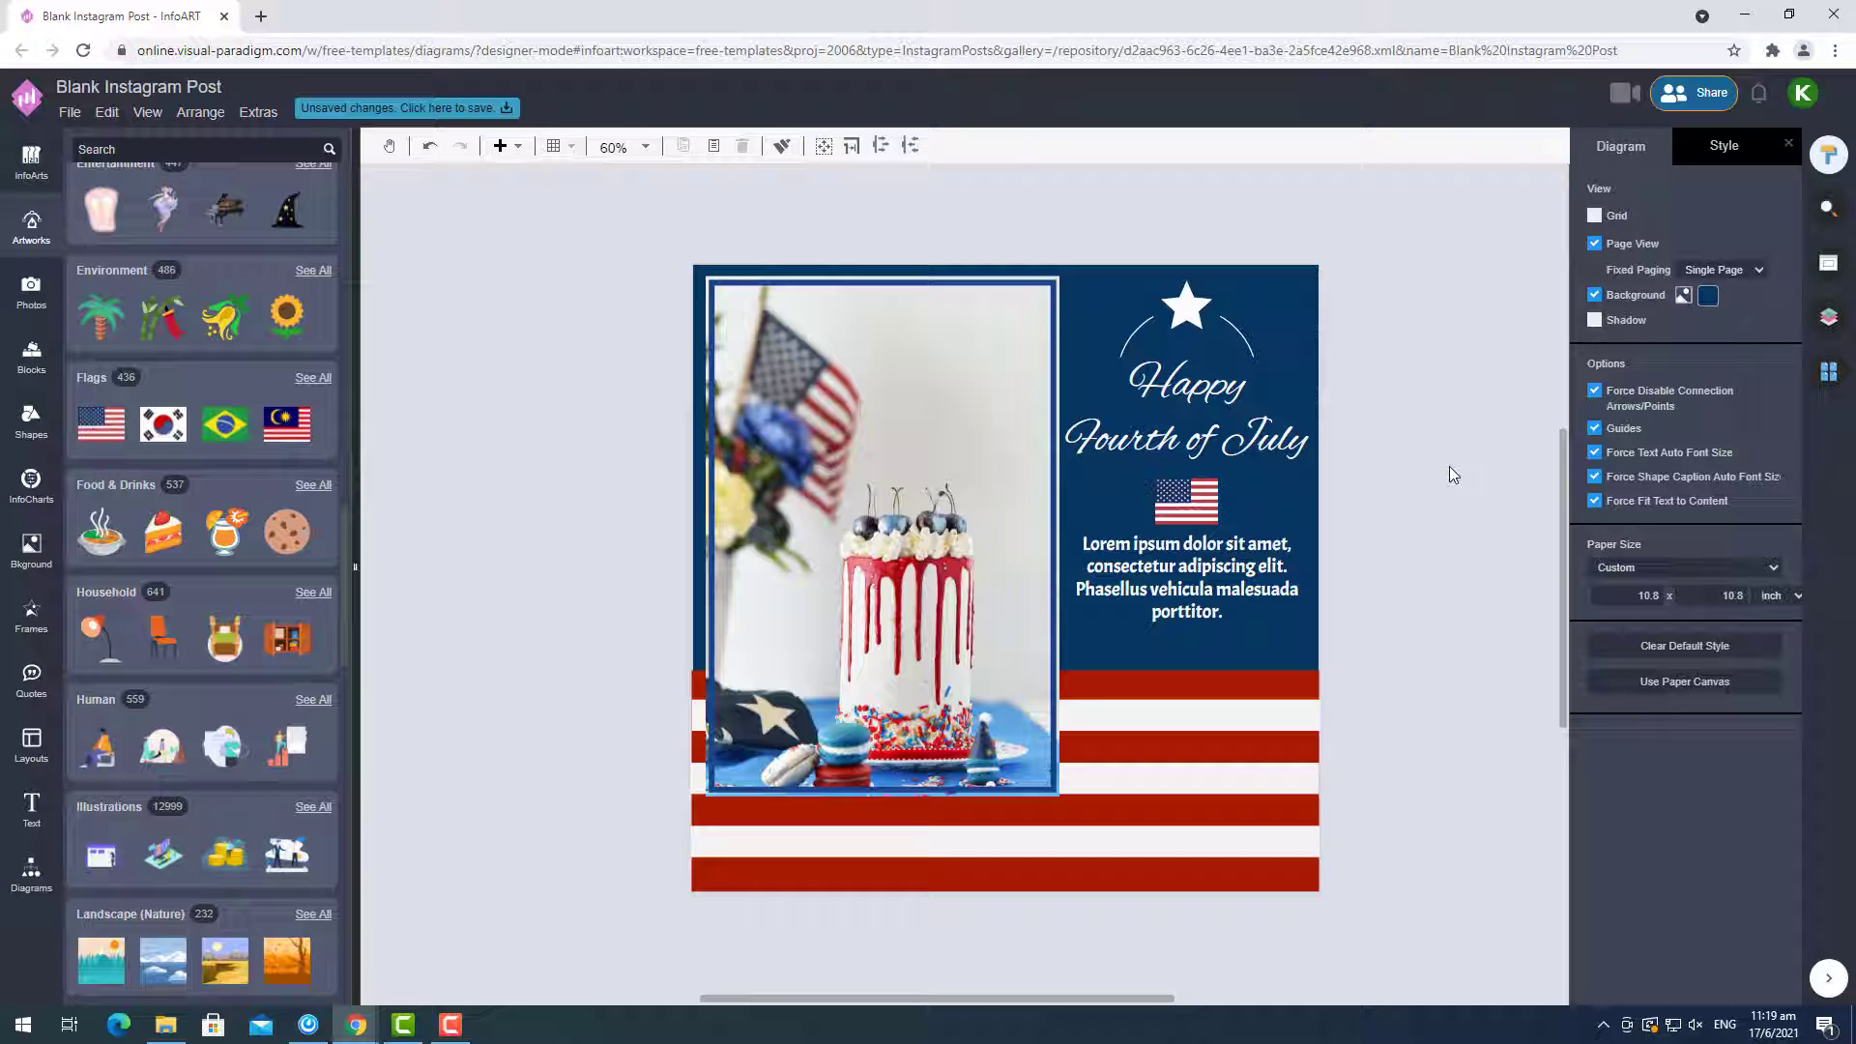
Fine-tune the vertical spacing of the US flag and the lorem ipsum paragraph beneath the greeting.
mouse_move(1183, 495)
mouse_down()
mouse_move(1313, 491)
mouse_move(1180, 490)
mouse_up()
click(1401, 488)
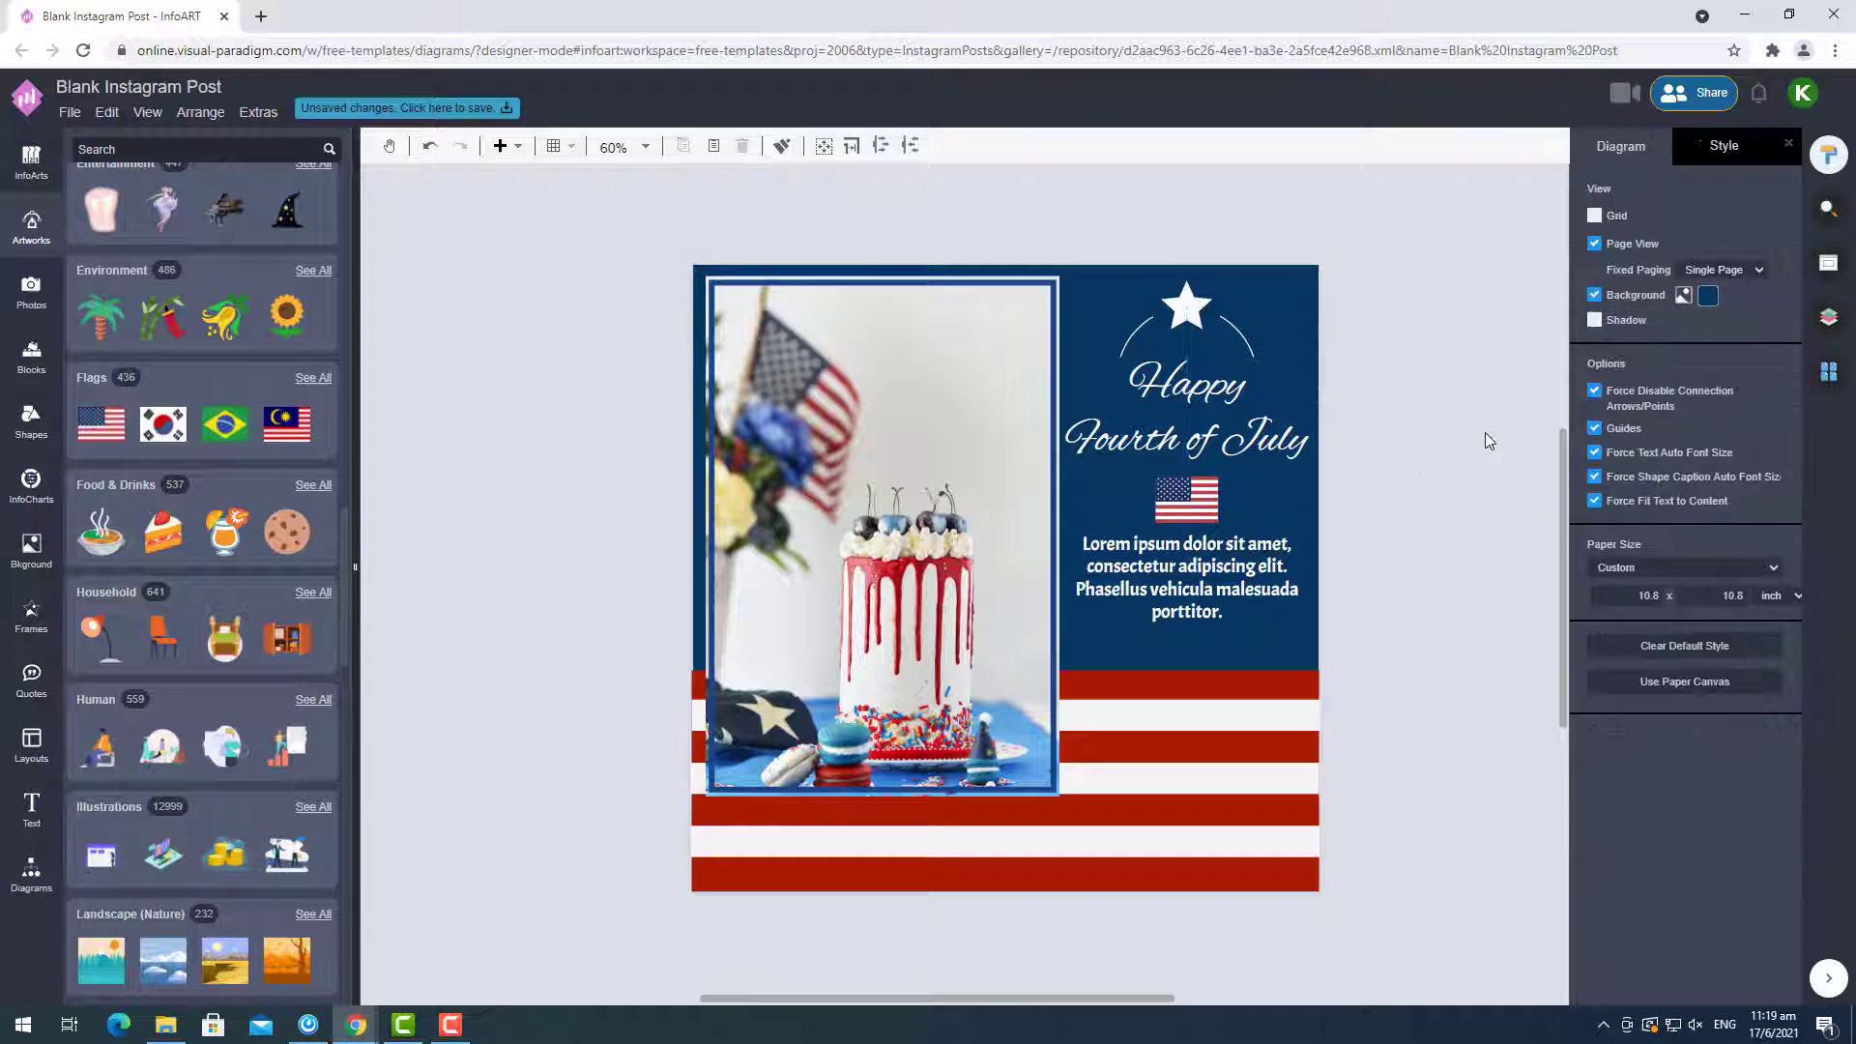
drag(1189, 587, 1189, 590)
drag(1190, 496, 1189, 499)
click(1196, 465)
Change the line style of the white arcs beside the upper star to dashed.
click(1190, 337)
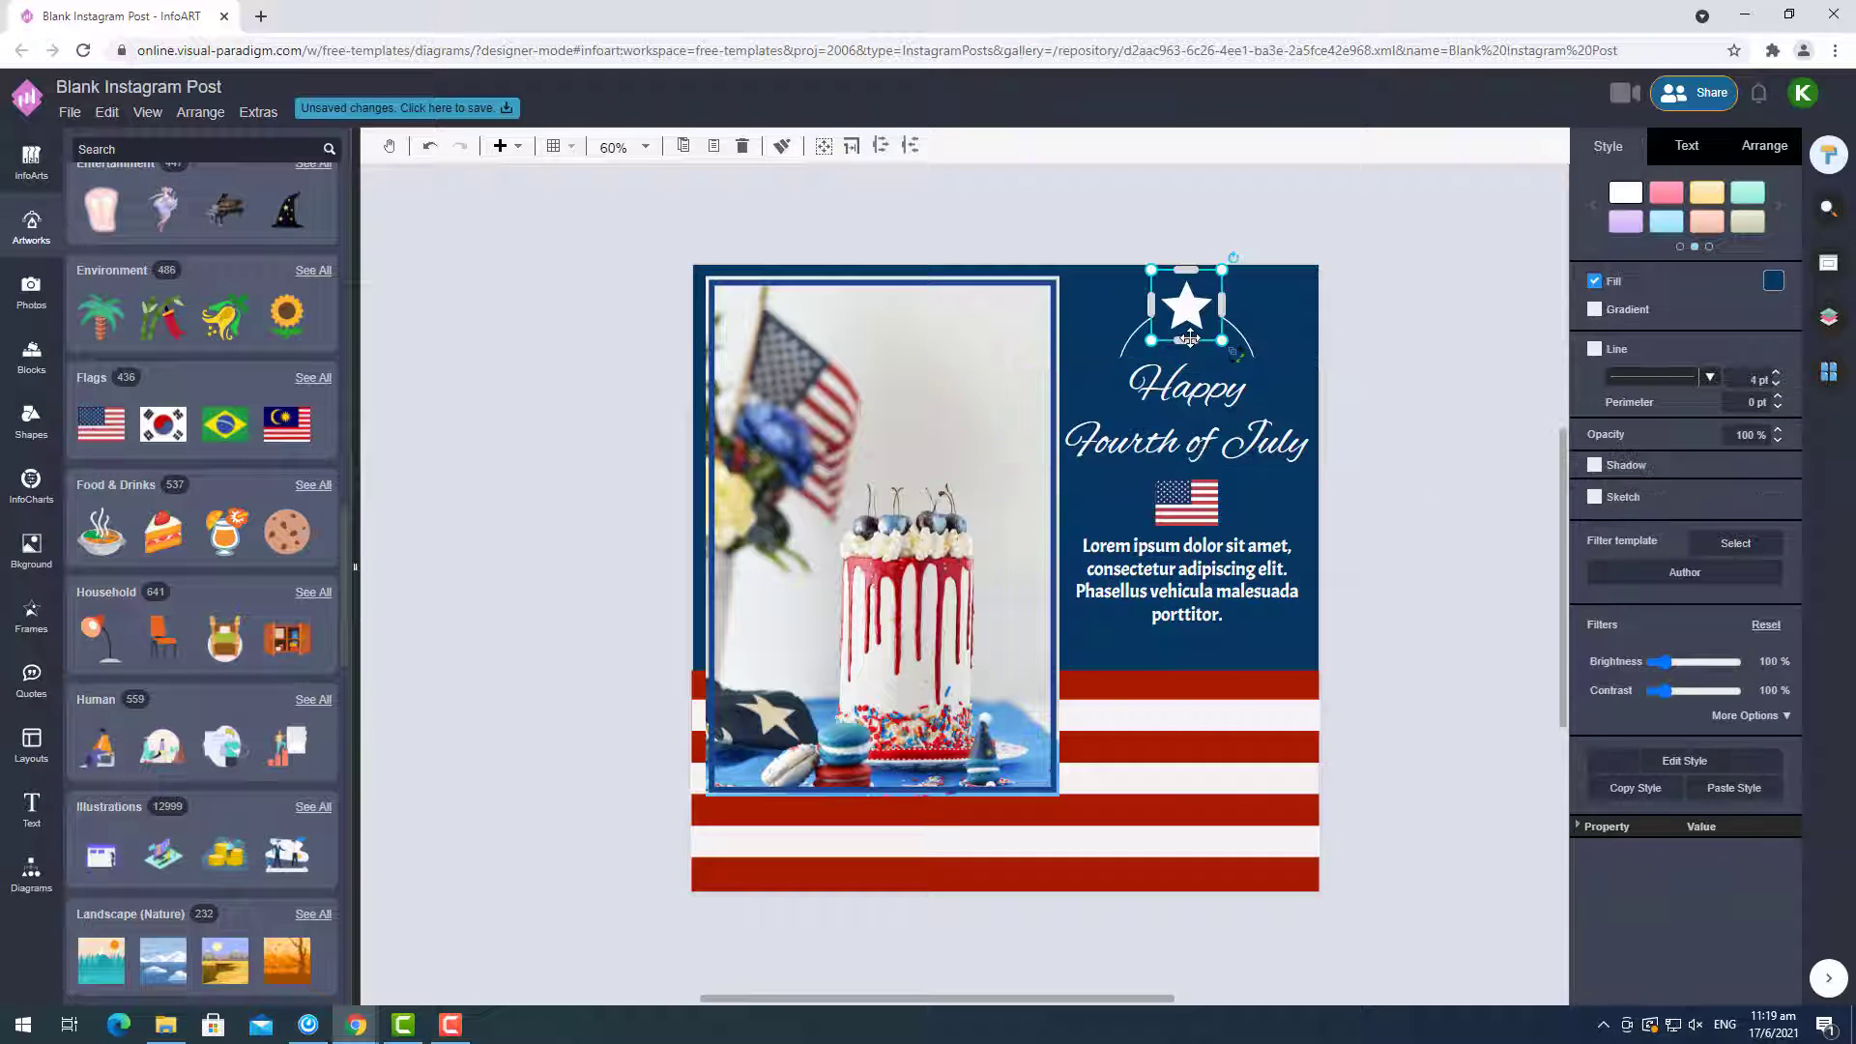
click(1247, 337)
click(1249, 341)
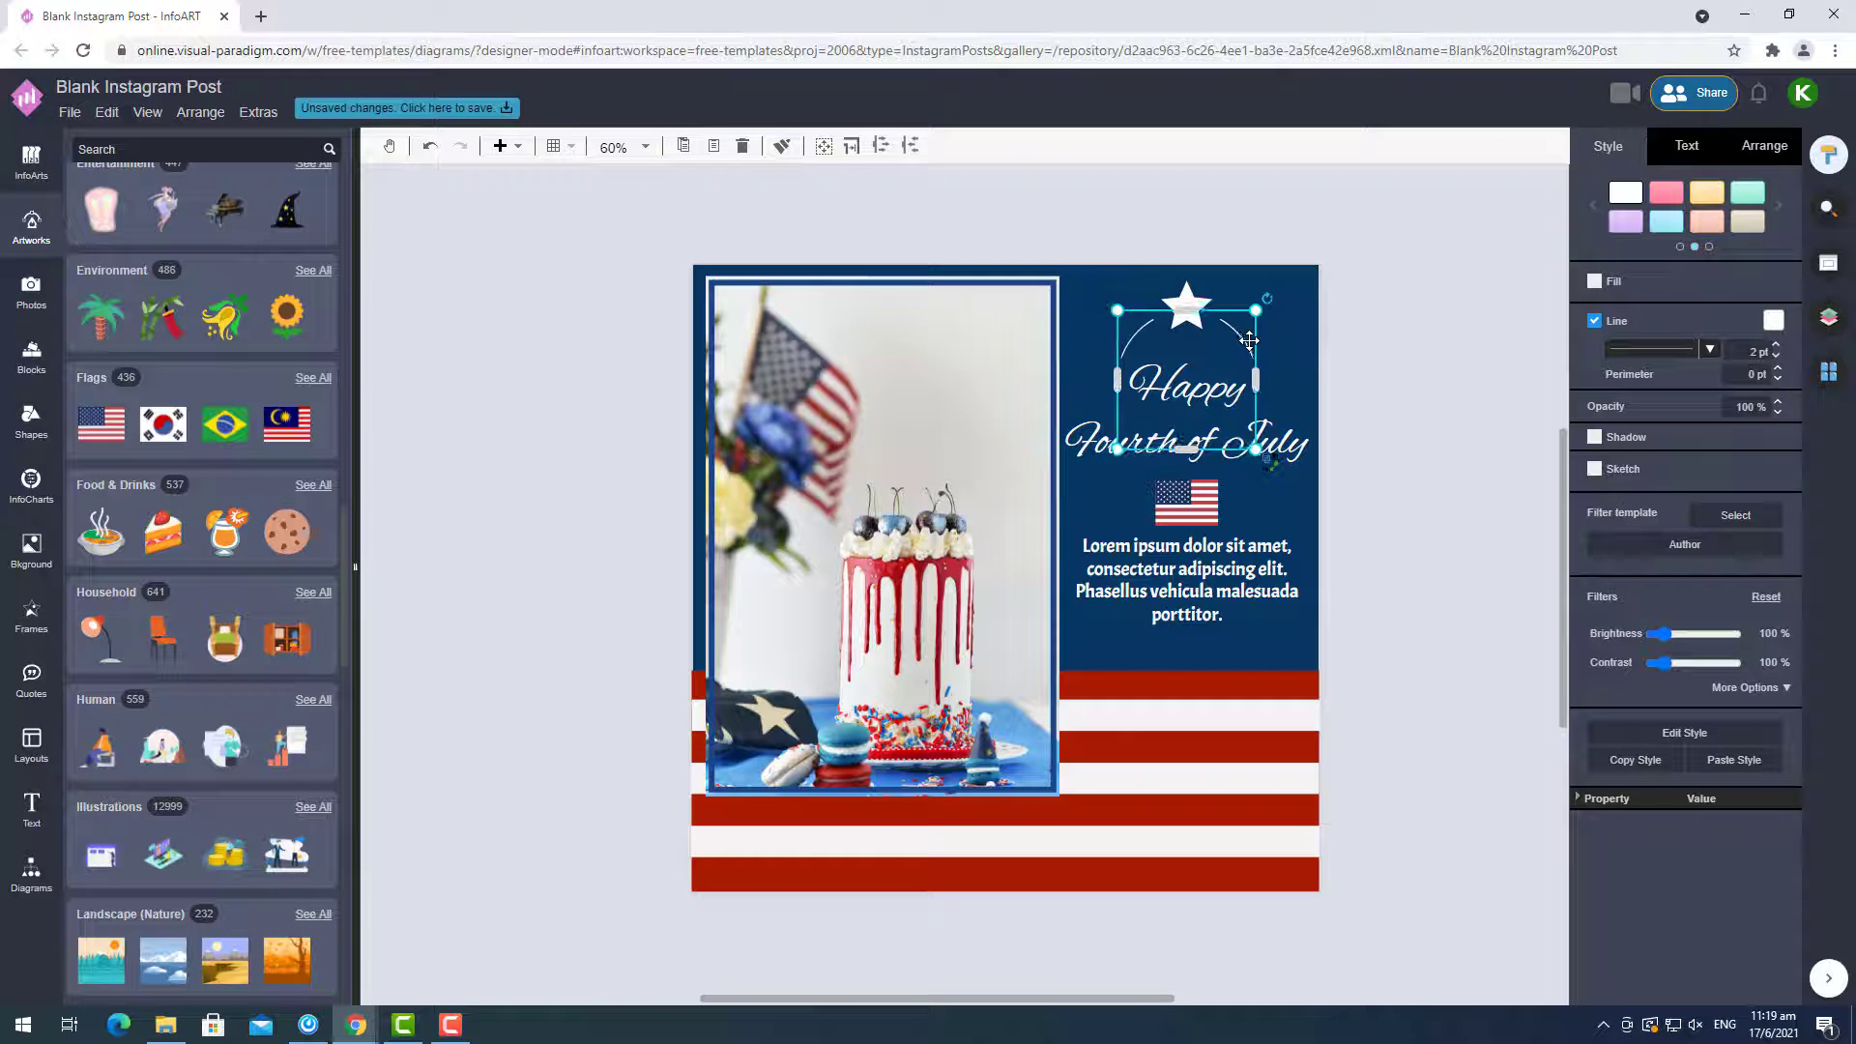
click(1710, 348)
click(1649, 396)
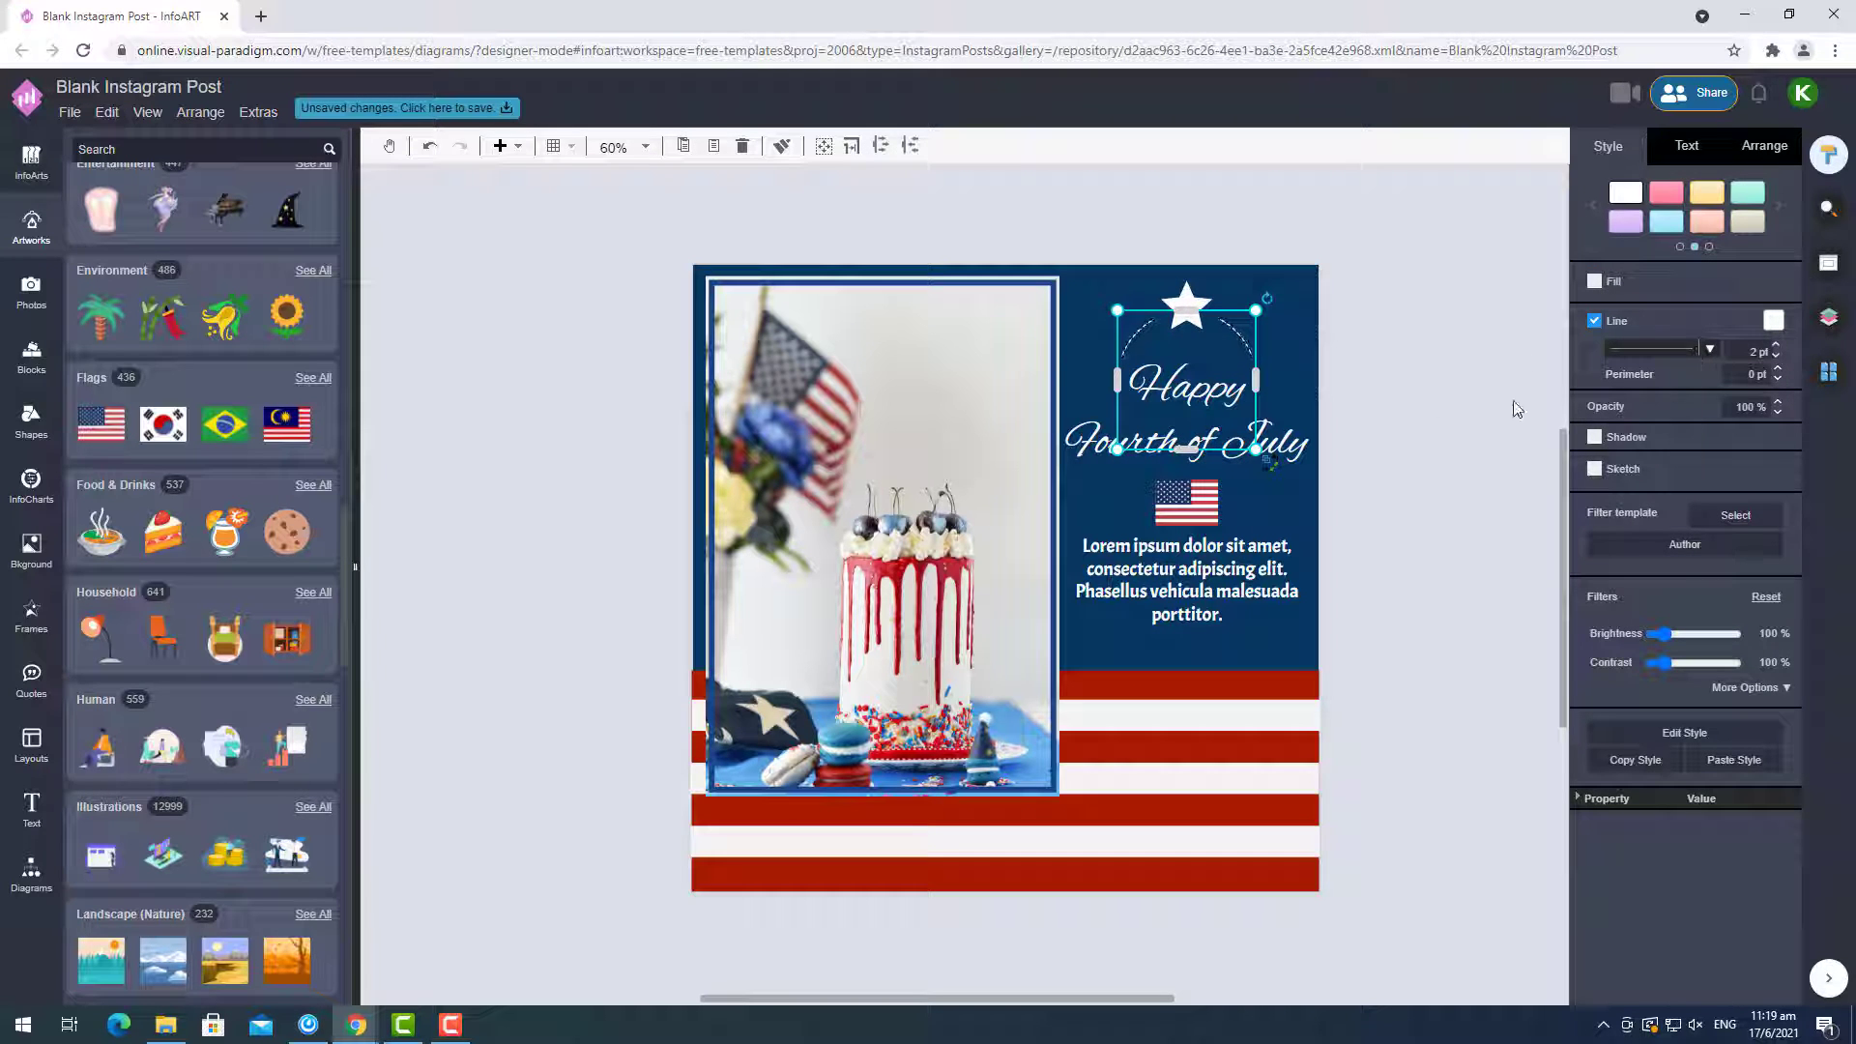
click(1438, 410)
click(1444, 584)
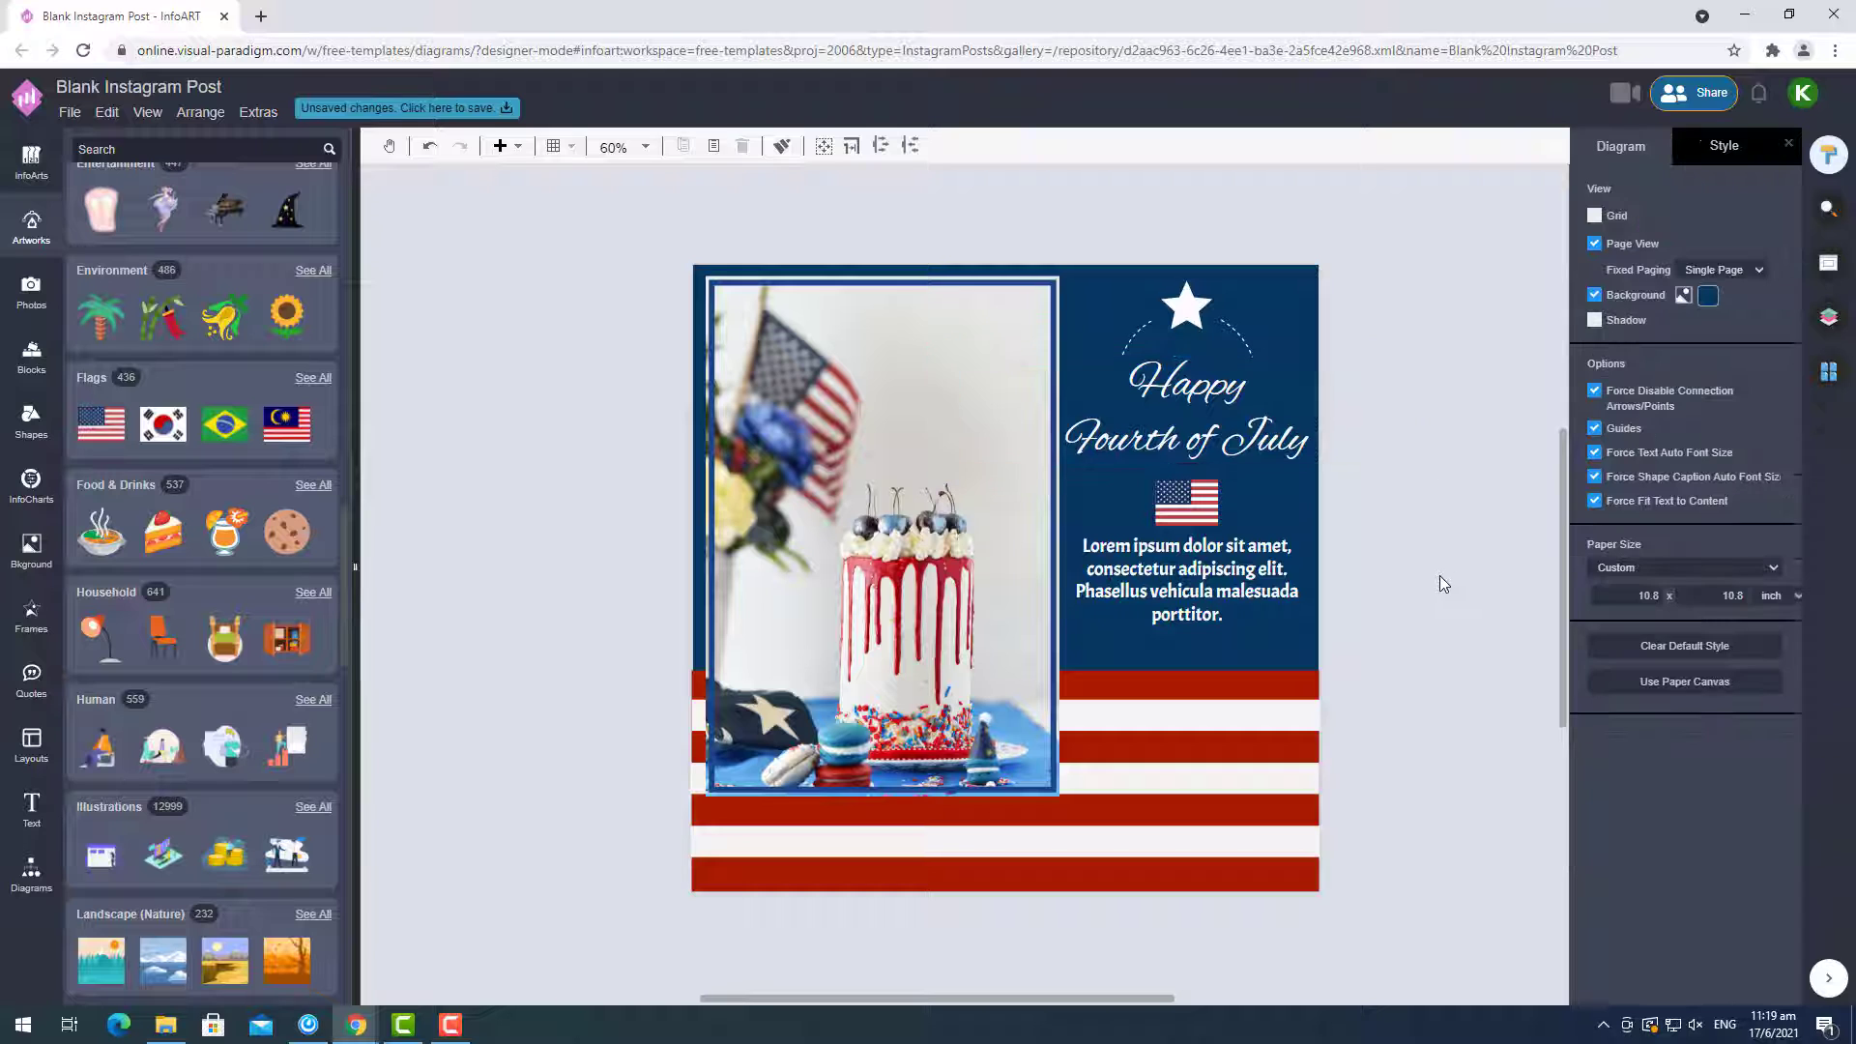
Search the artworks for "star", add the solid five-point star, shrink it beside the start of "Happy" and recolour it white.
click(127, 153)
text(star)
key(Return)
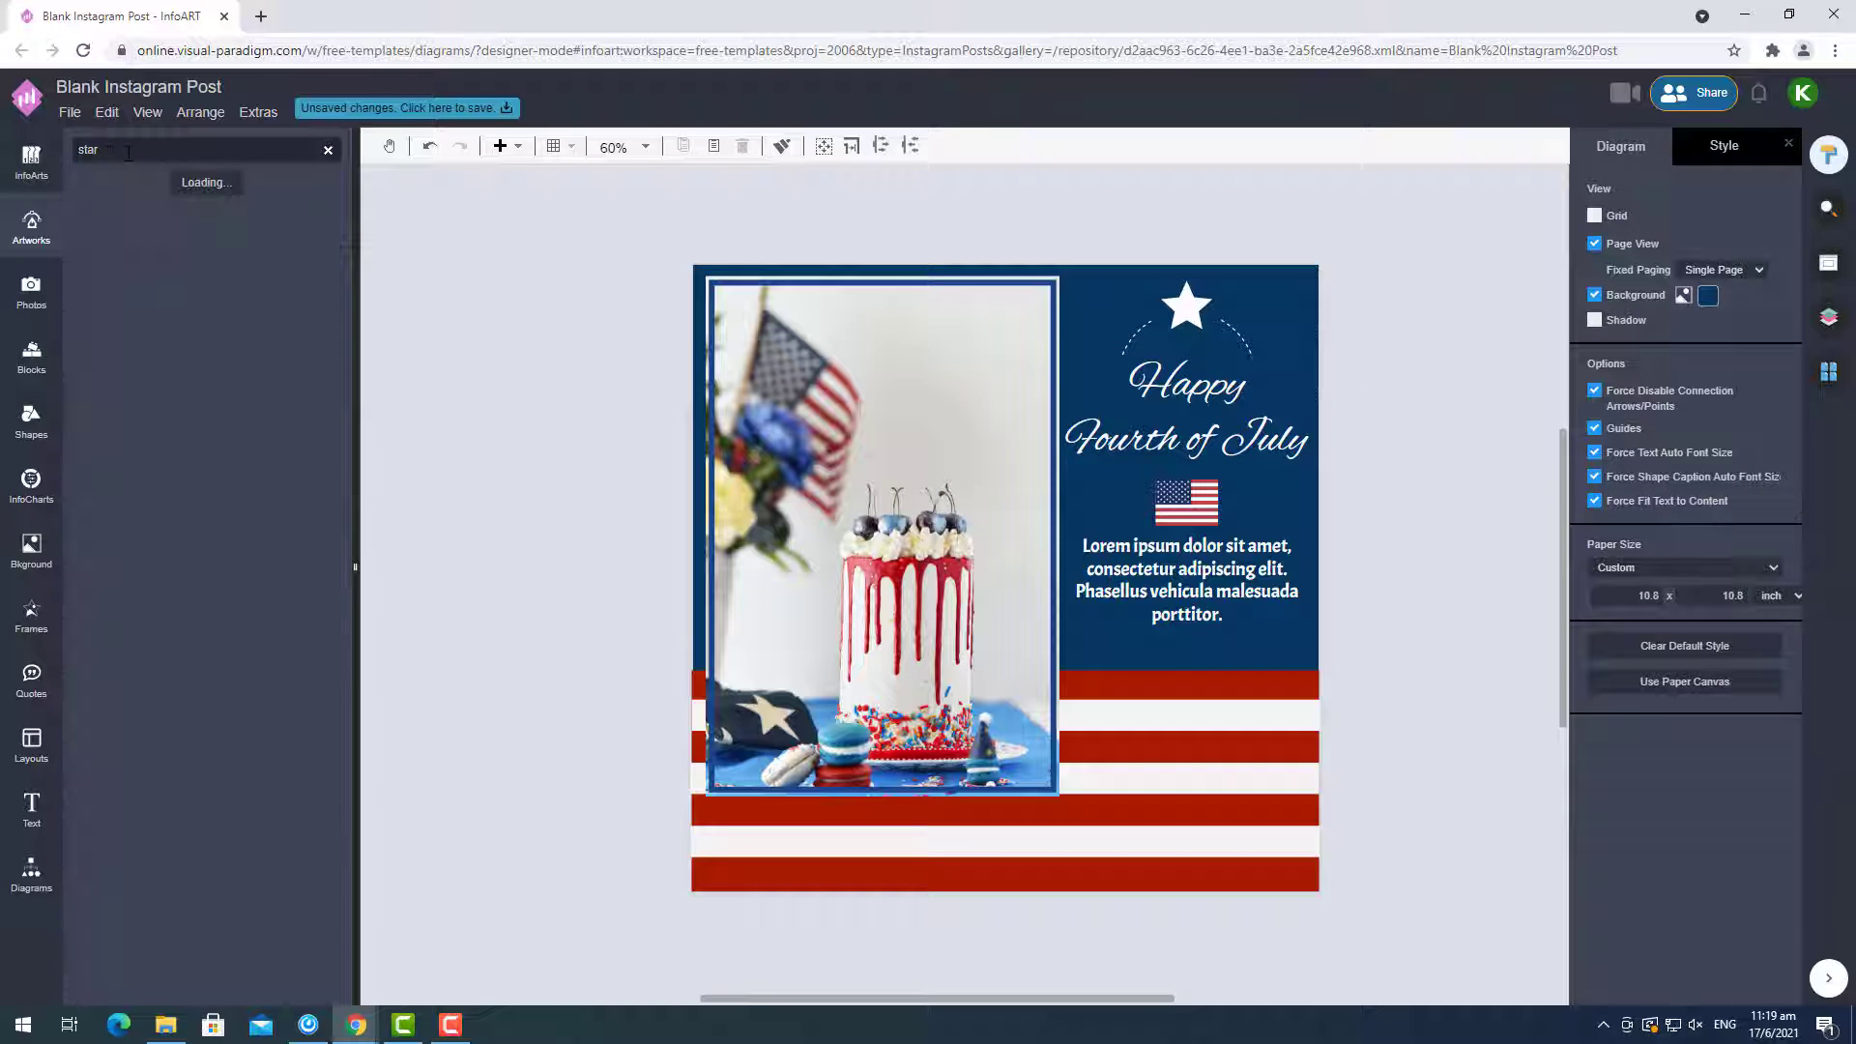
scroll(185, 410, down, 8)
scroll(239, 570, up, 4)
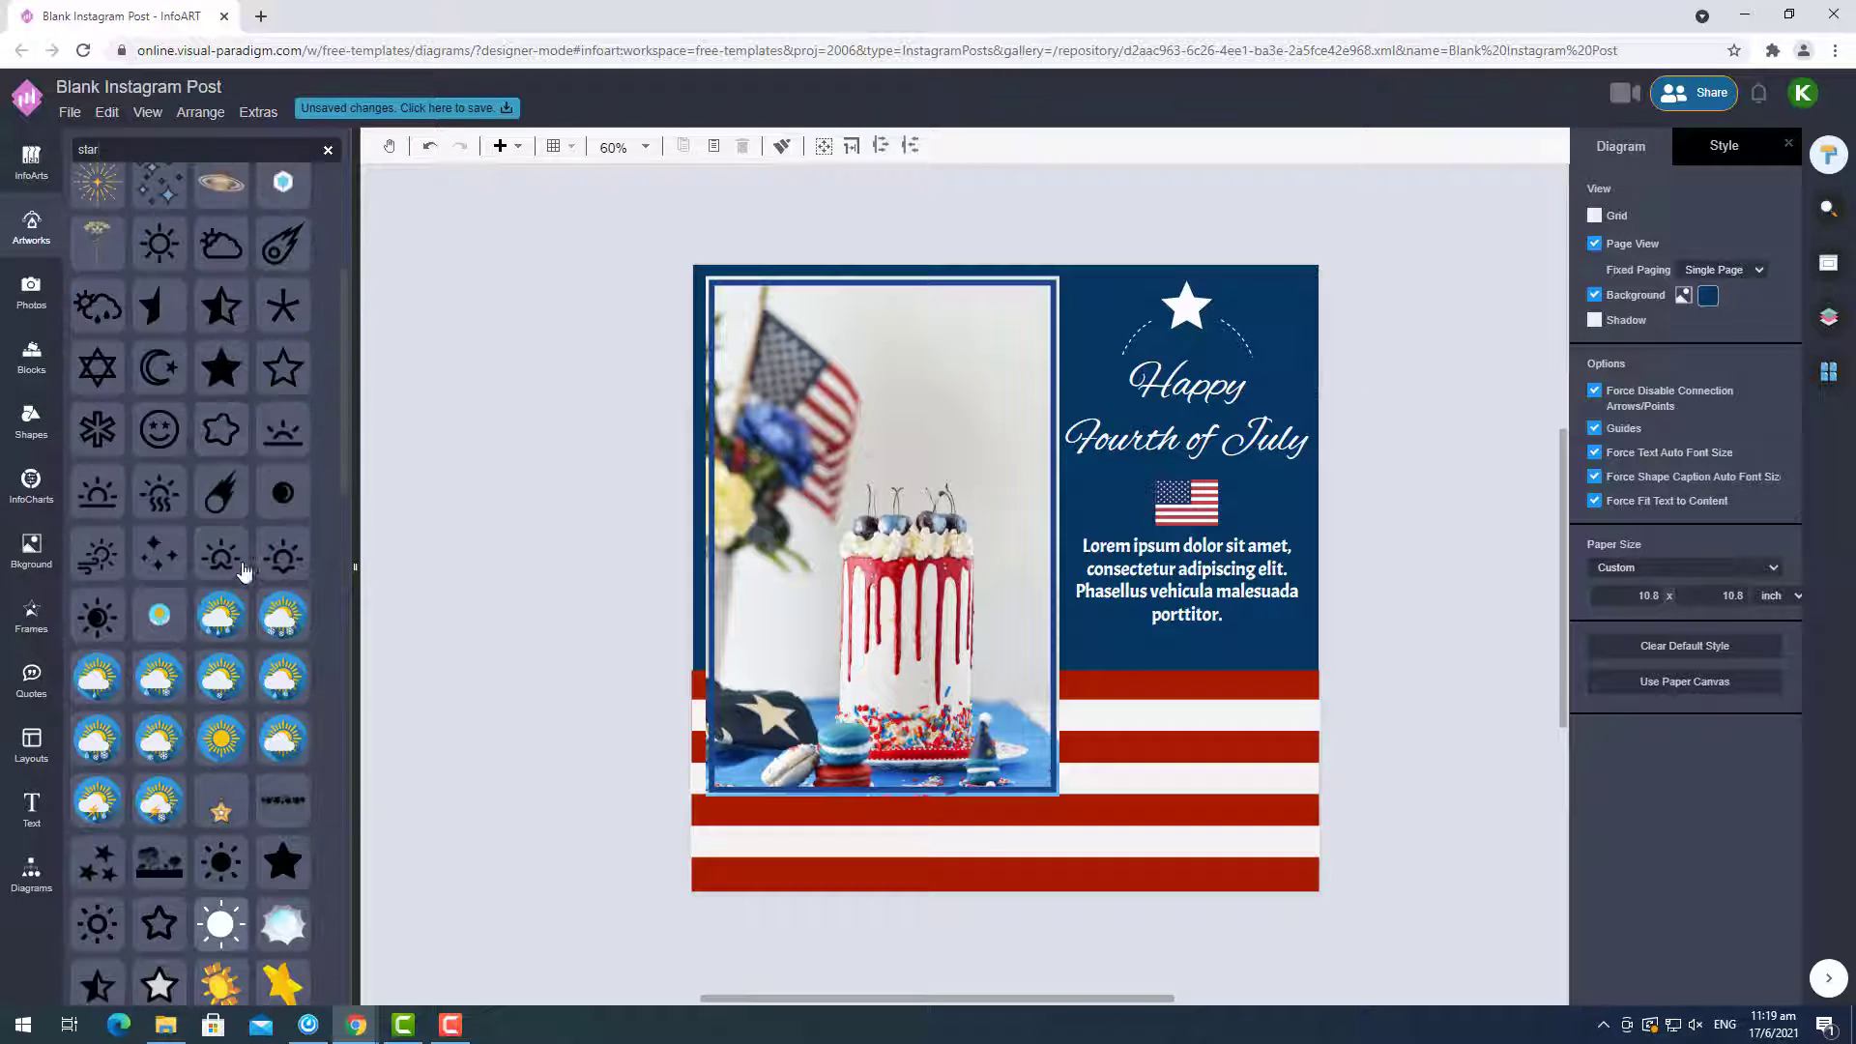
click(221, 370)
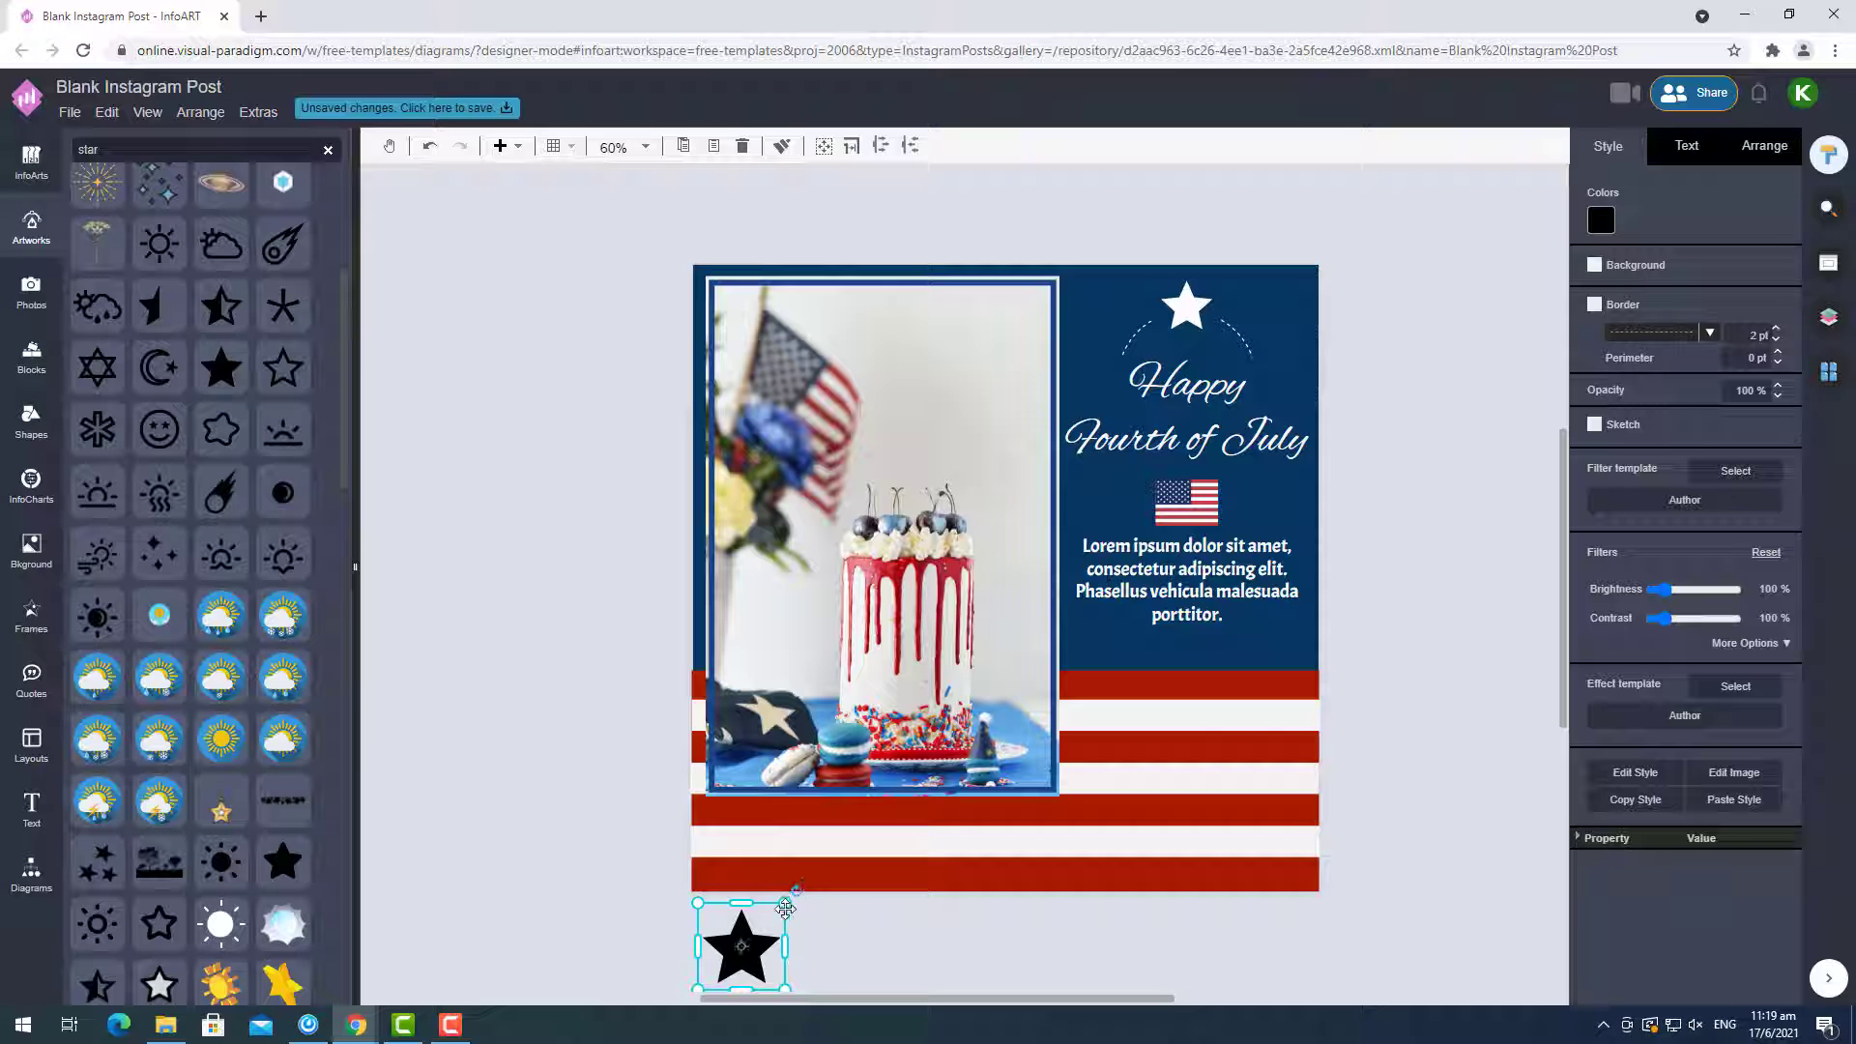
drag(785, 906, 1093, 365)
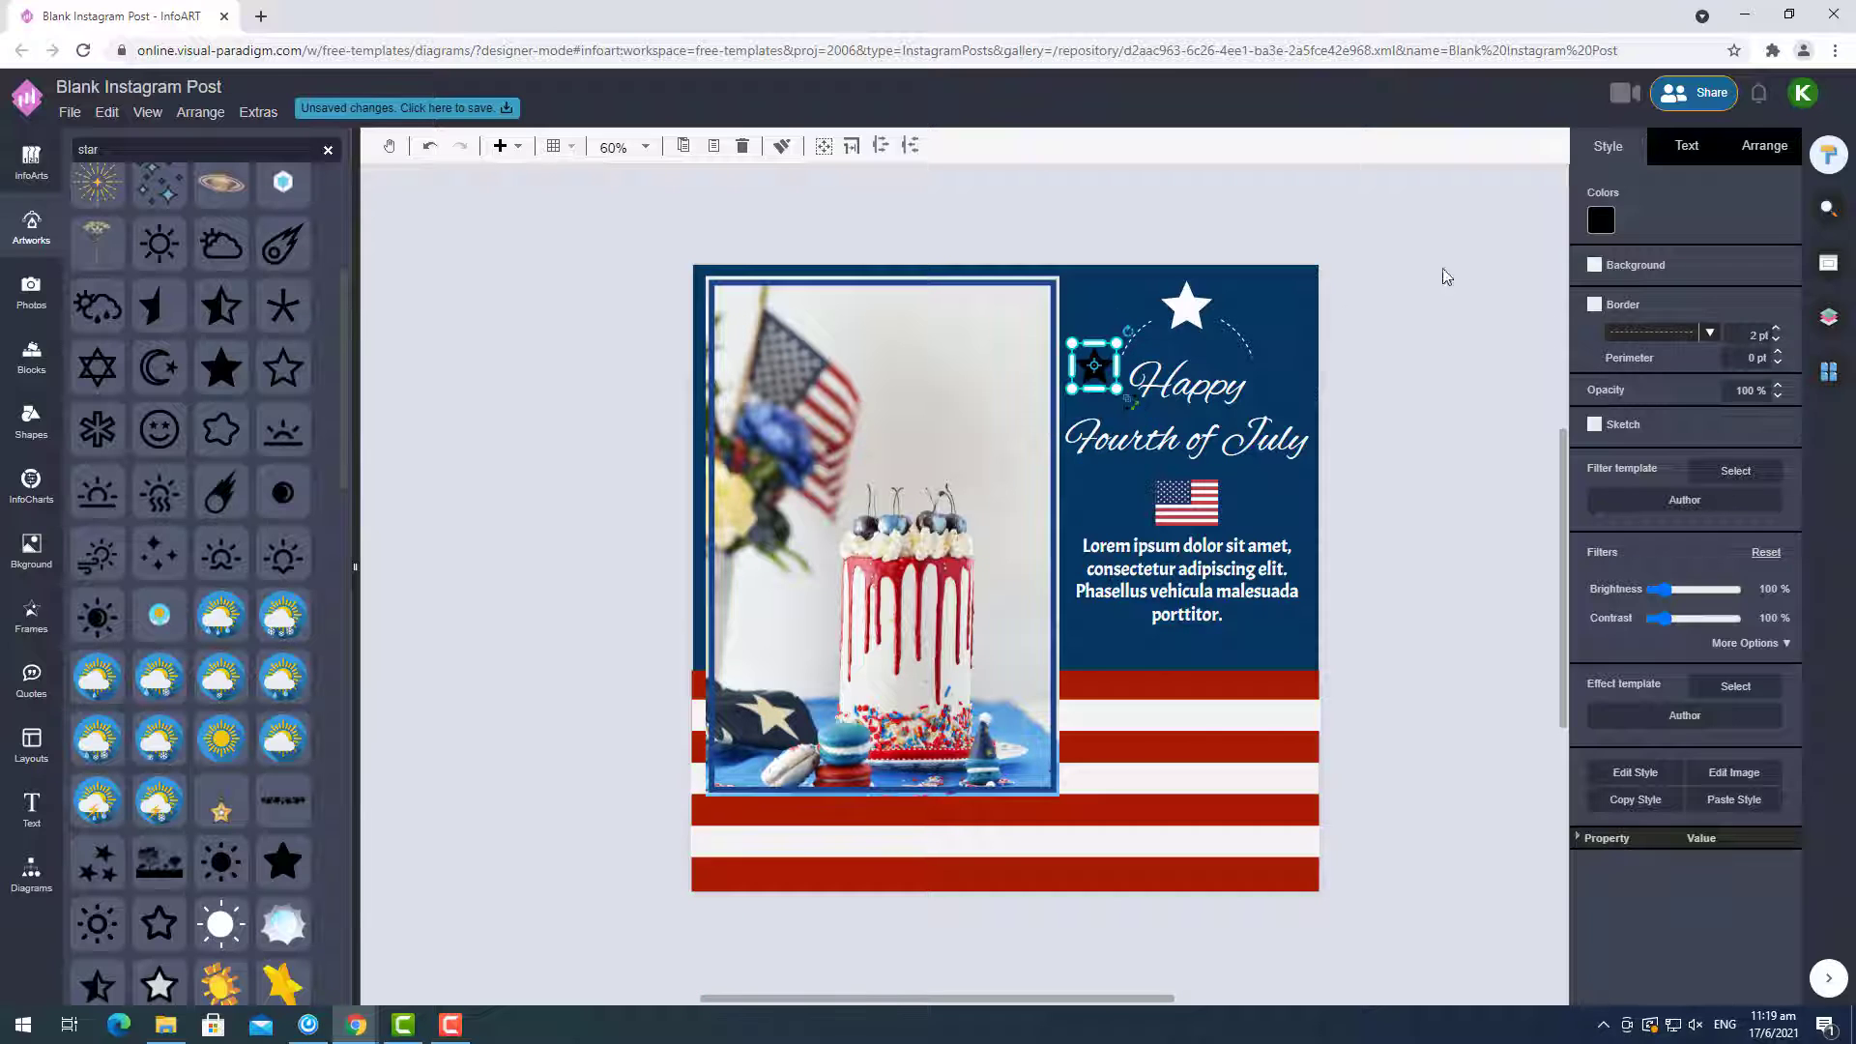
click(1601, 221)
click(1622, 396)
click(1423, 381)
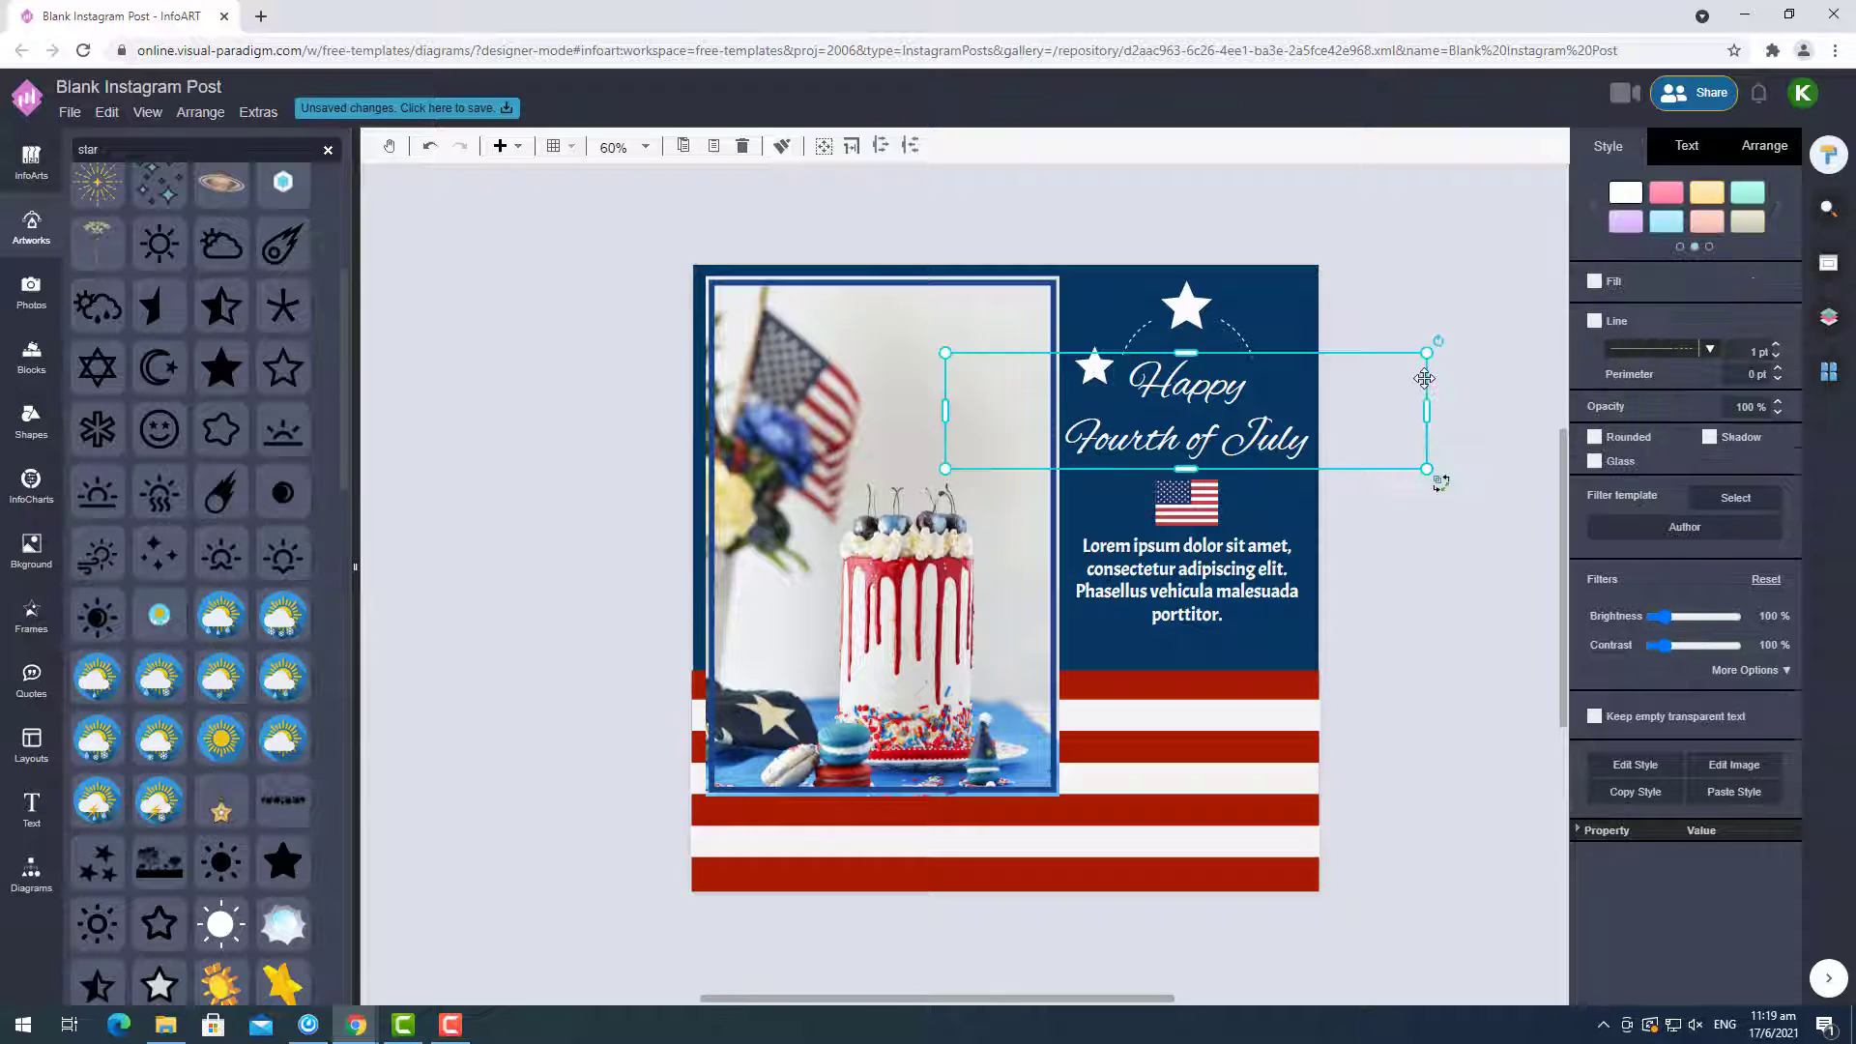
Place a copy of the white star after the word "Happy" and shift both side stars together to centre them around it.
key(ctrl+v)
drag(1444, 398, 1289, 369)
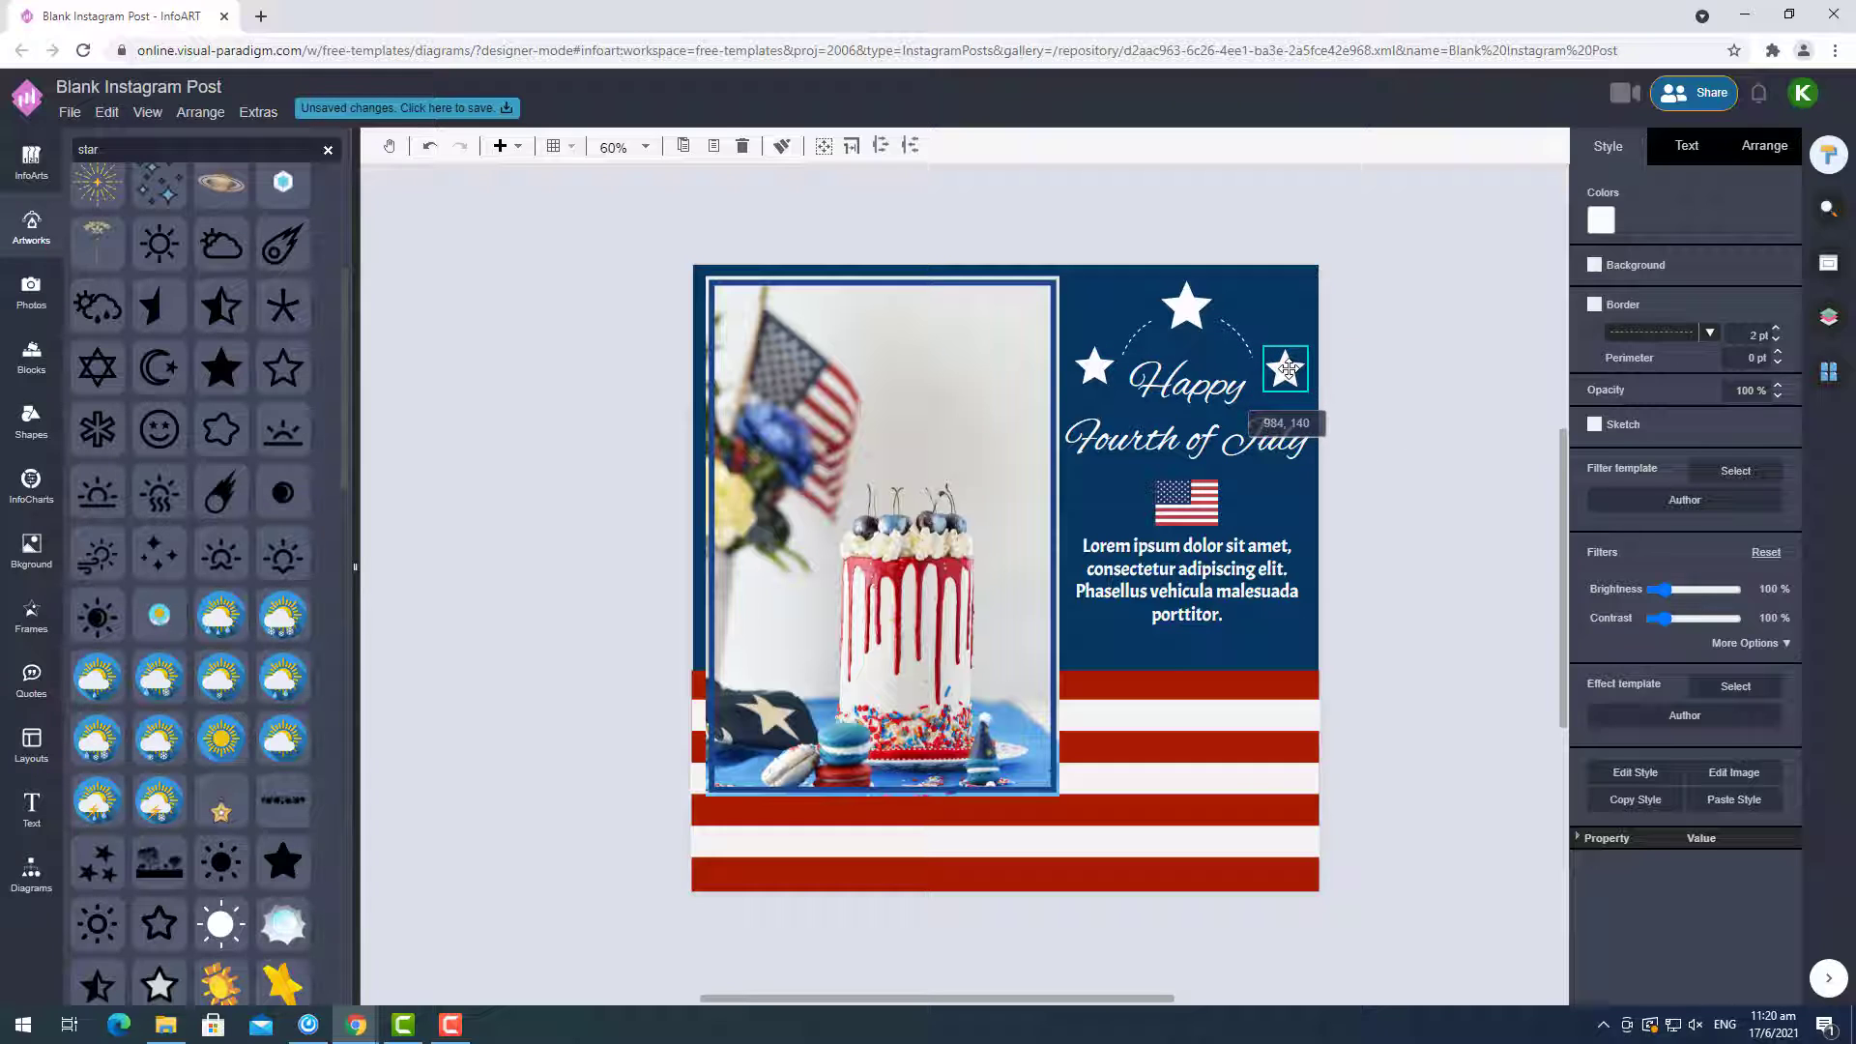
shift+click(1094, 366)
click(1764, 146)
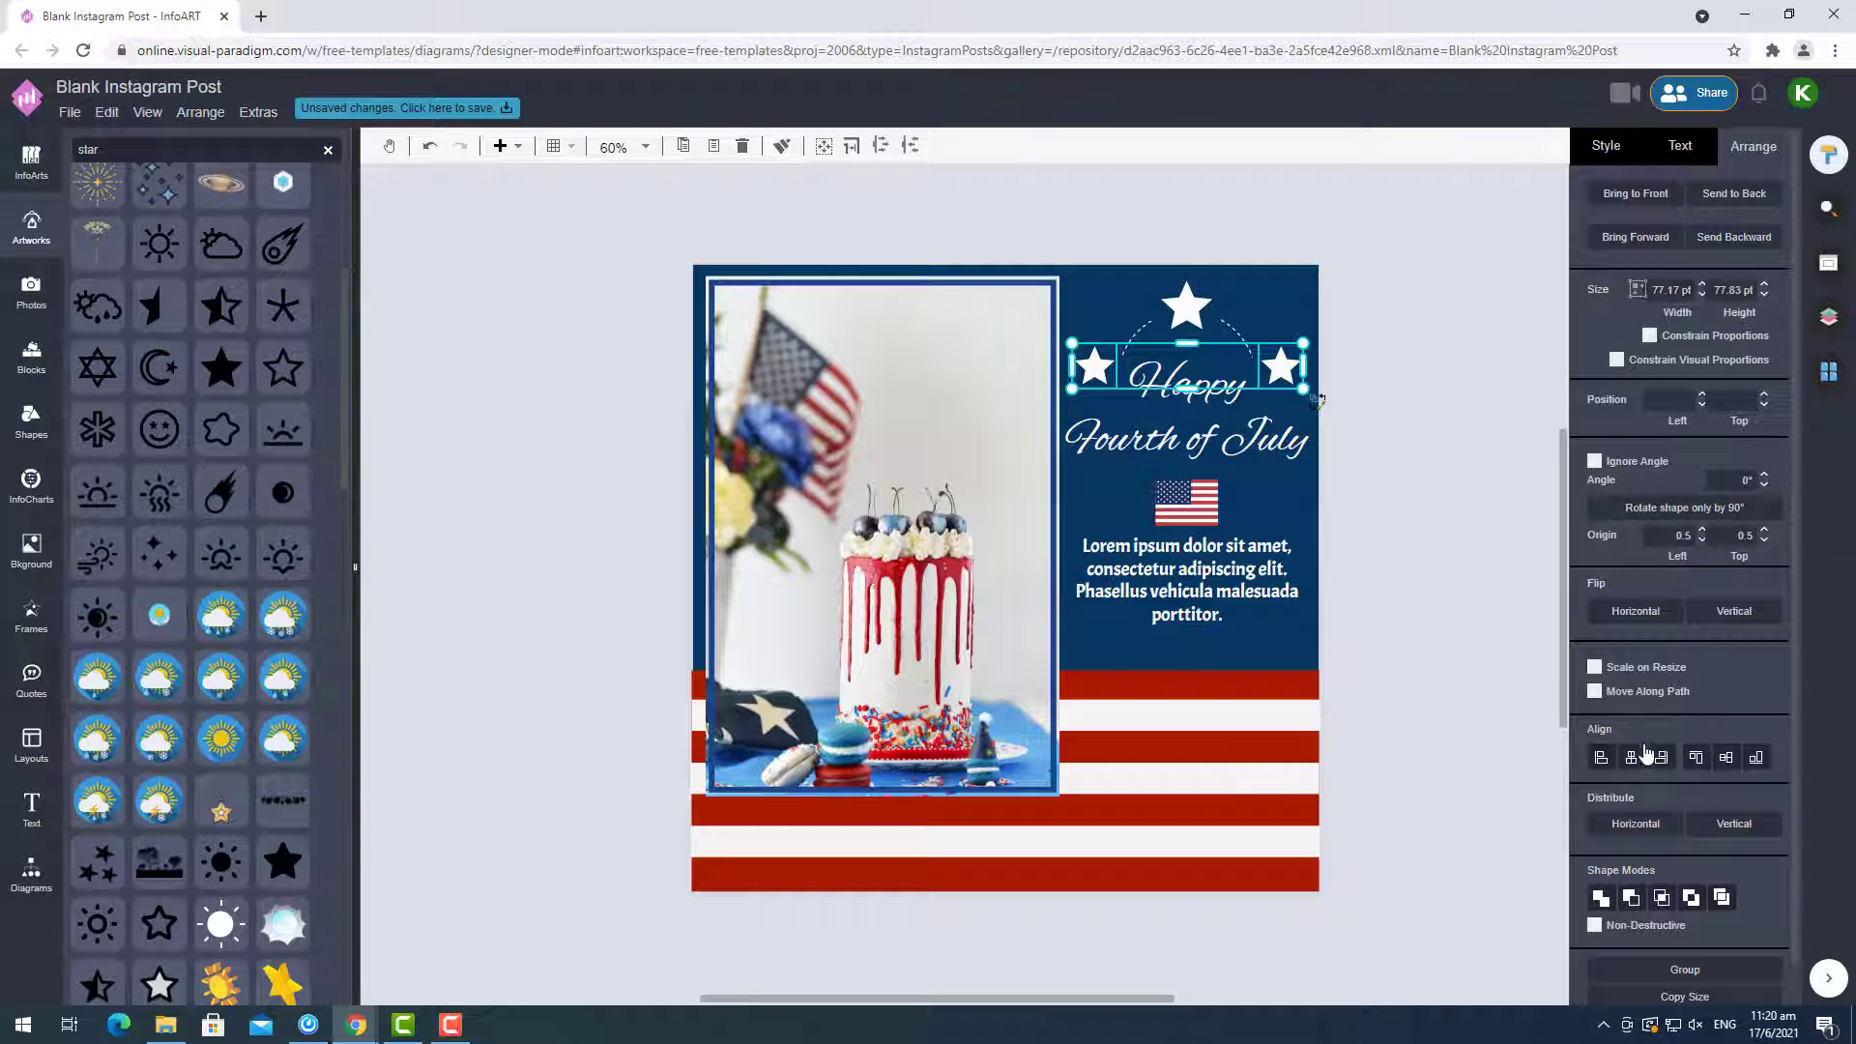
drag(1284, 362, 1284, 362)
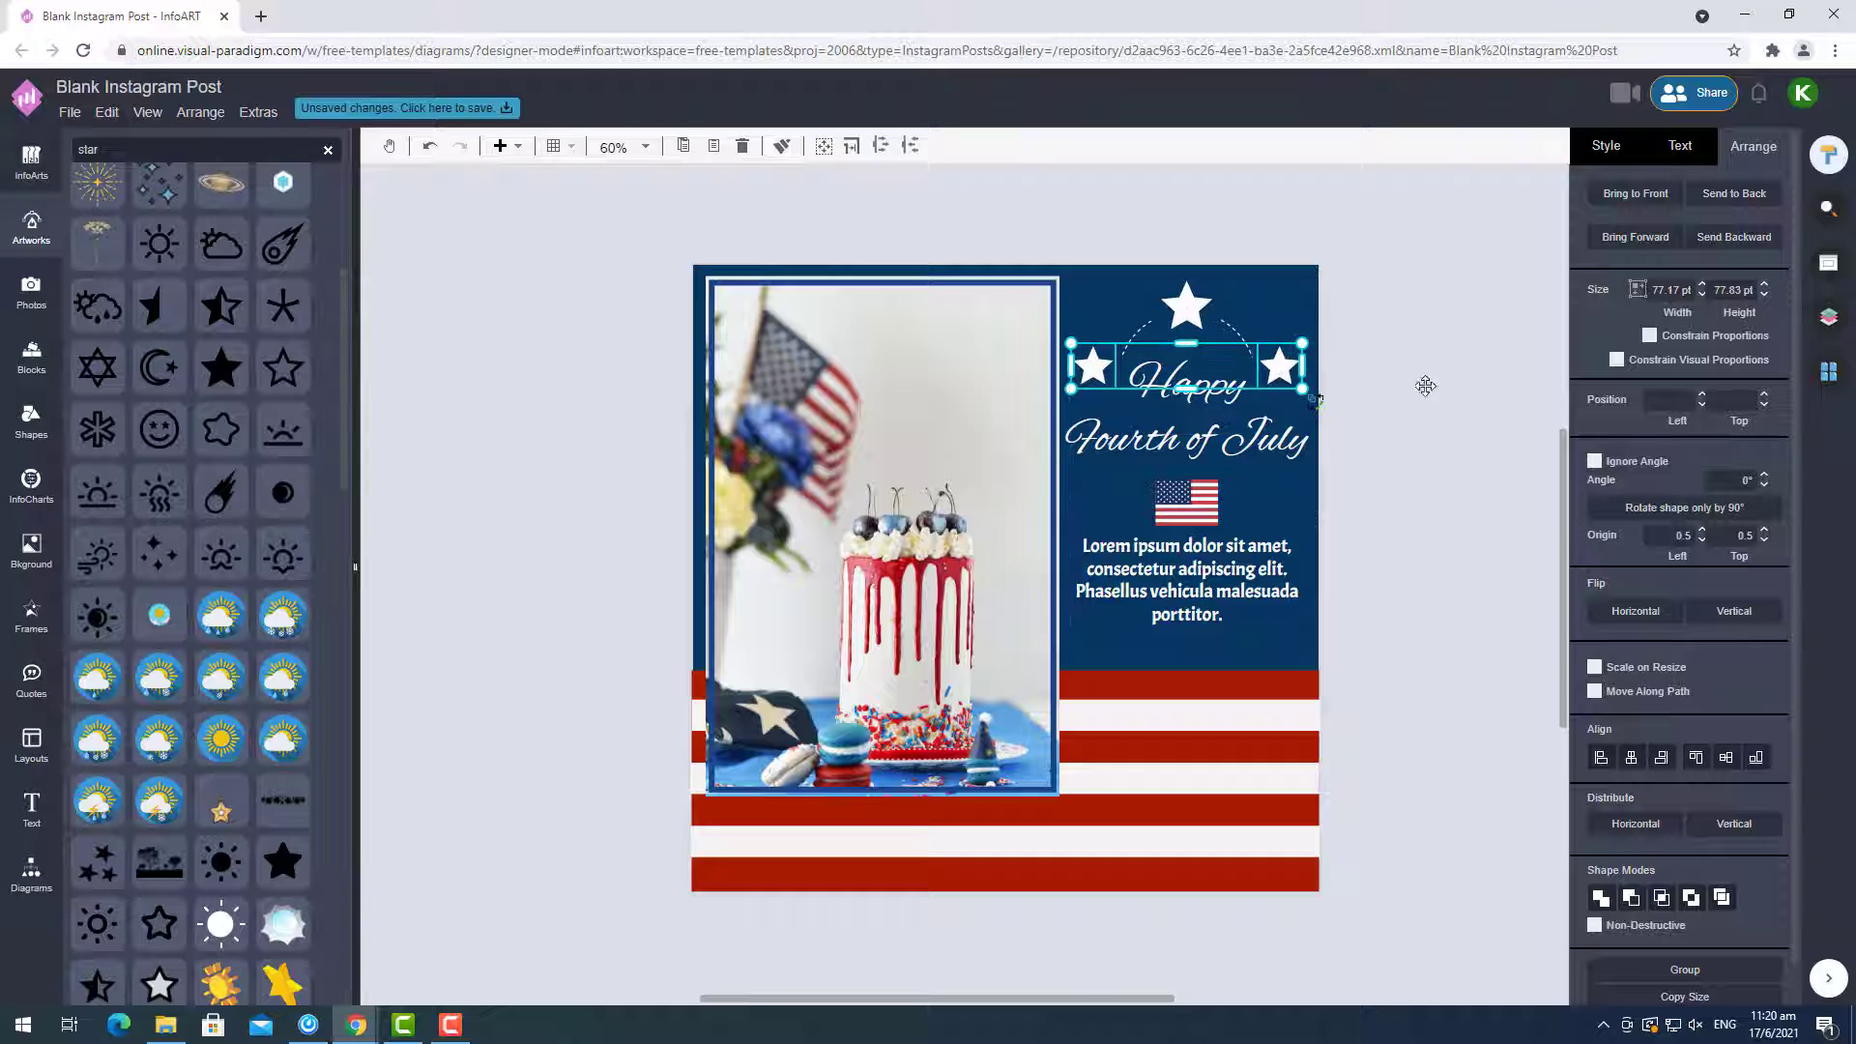
click(1466, 396)
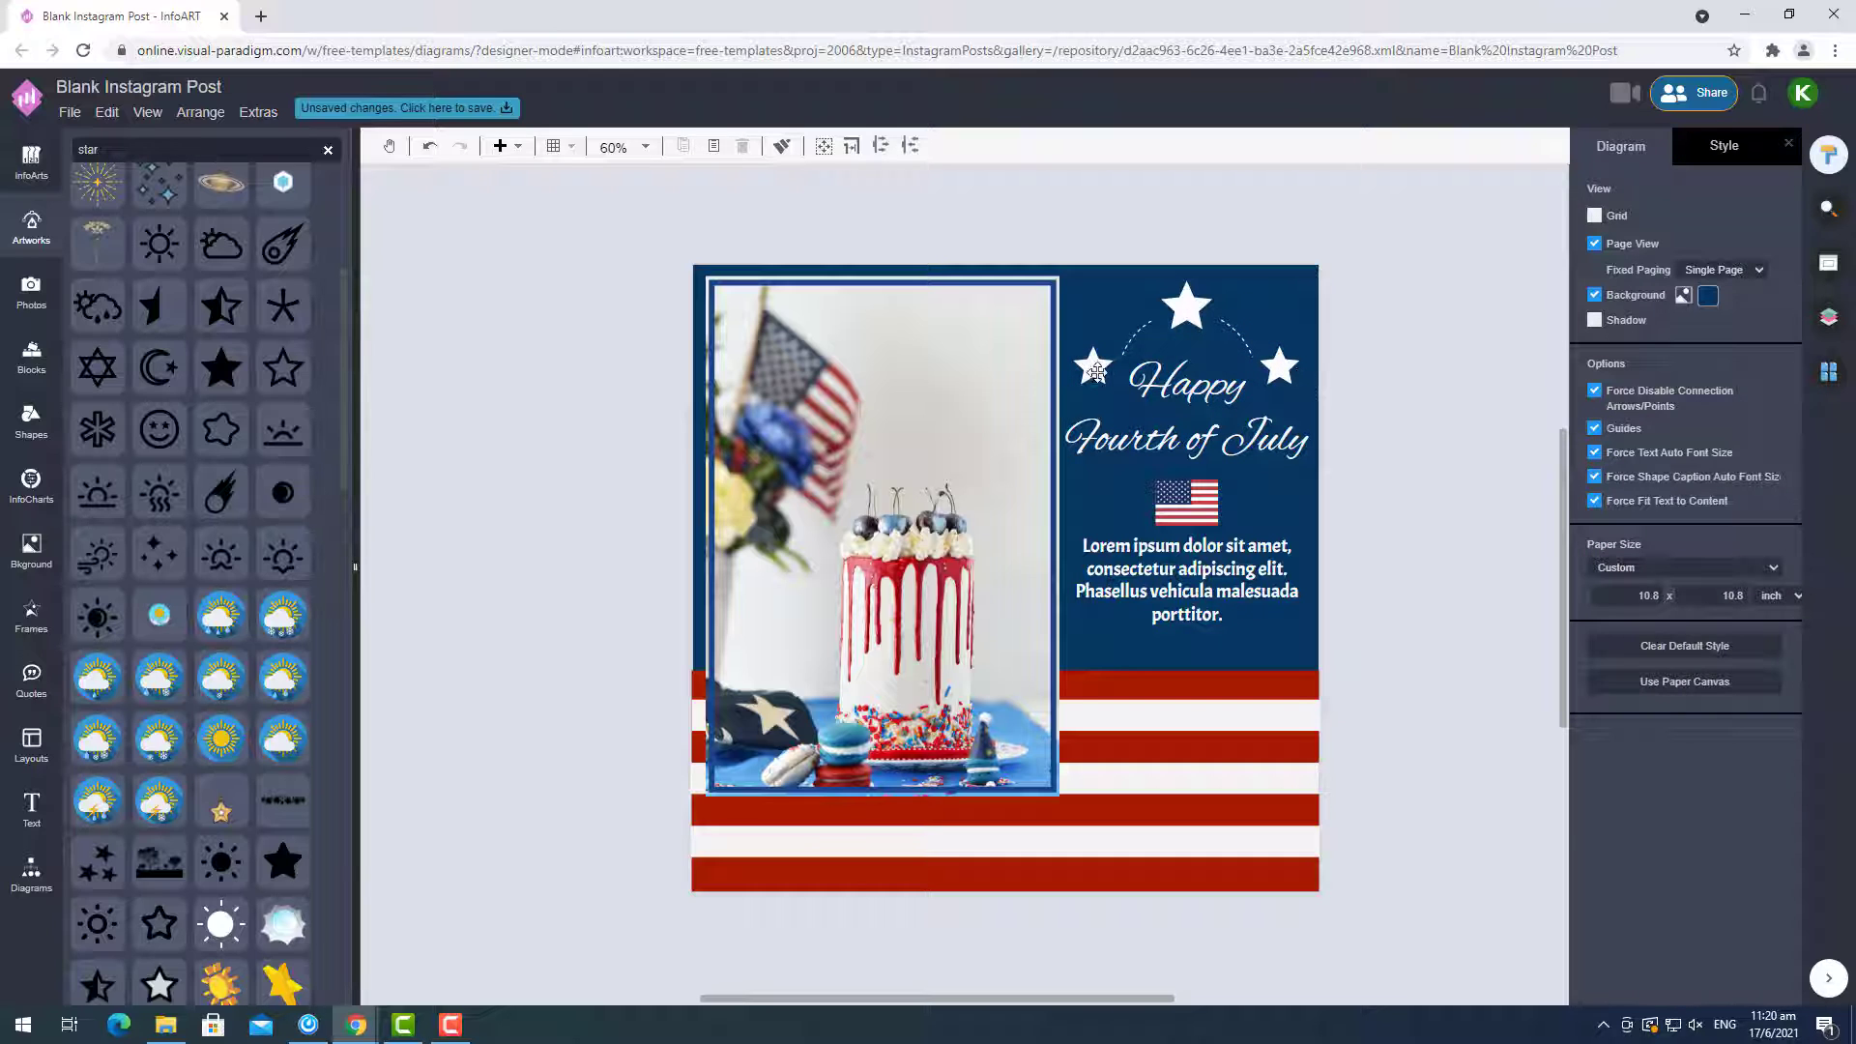
Shrink the star before "Happy" to 63.55 × 63.26 pt and replace the star after the word with a copy of it.
drag(1097, 372, 1109, 377)
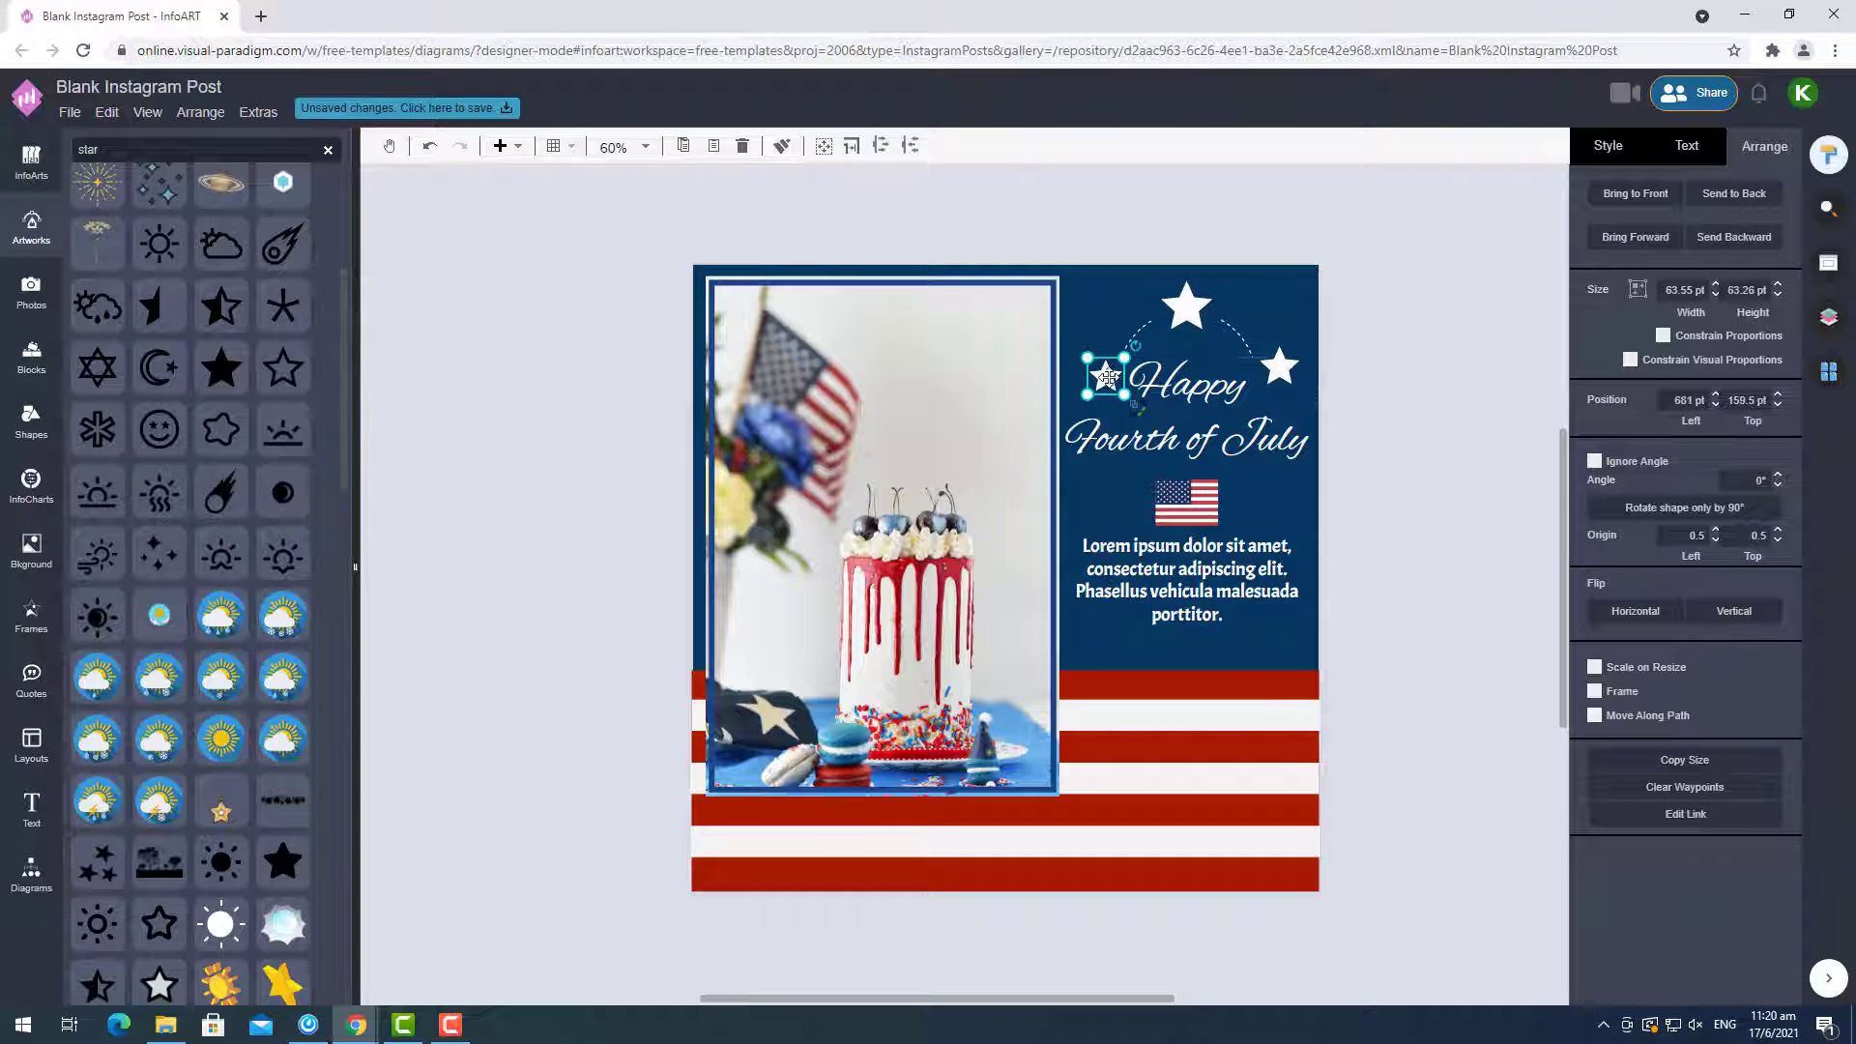
click(1281, 367)
key(Delete)
key(ctrl+v)
drag(1313, 395, 1277, 378)
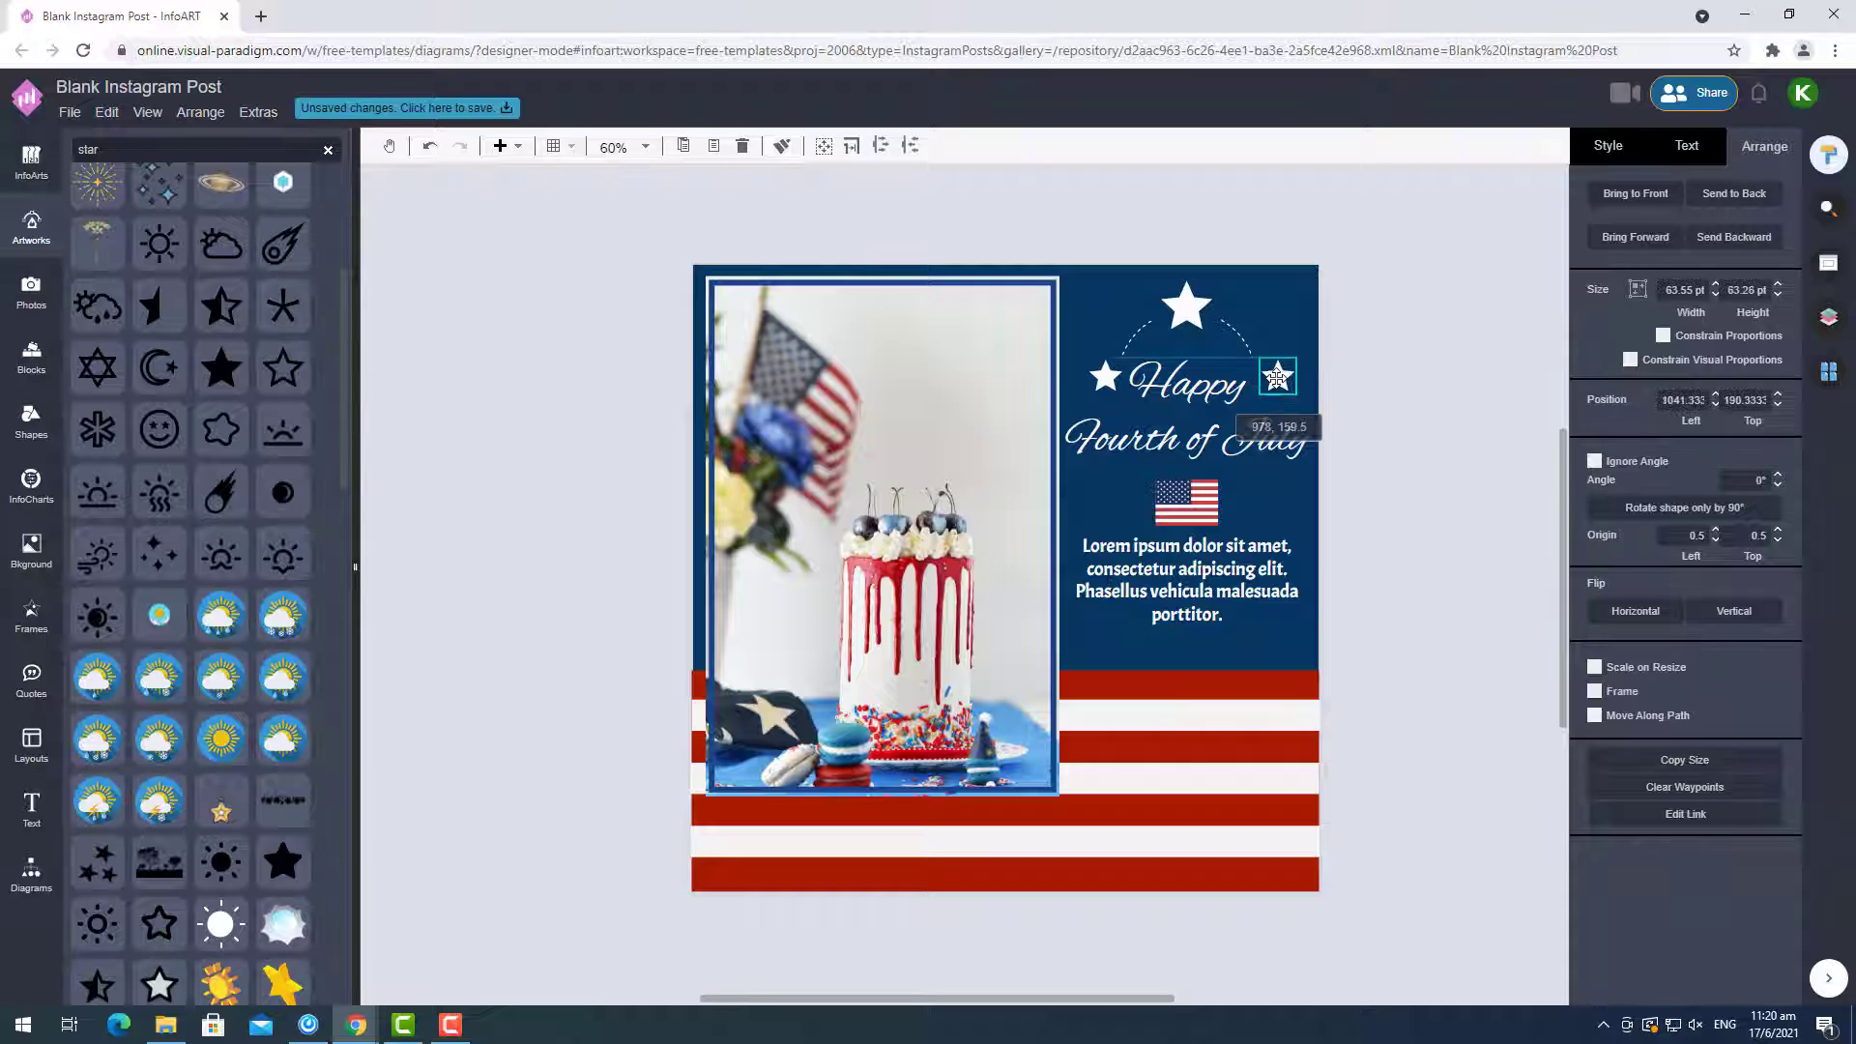
Move the two small stars so they flank "Happy" evenly at the same height.
drag(1106, 377, 1099, 377)
shift+click(1278, 377)
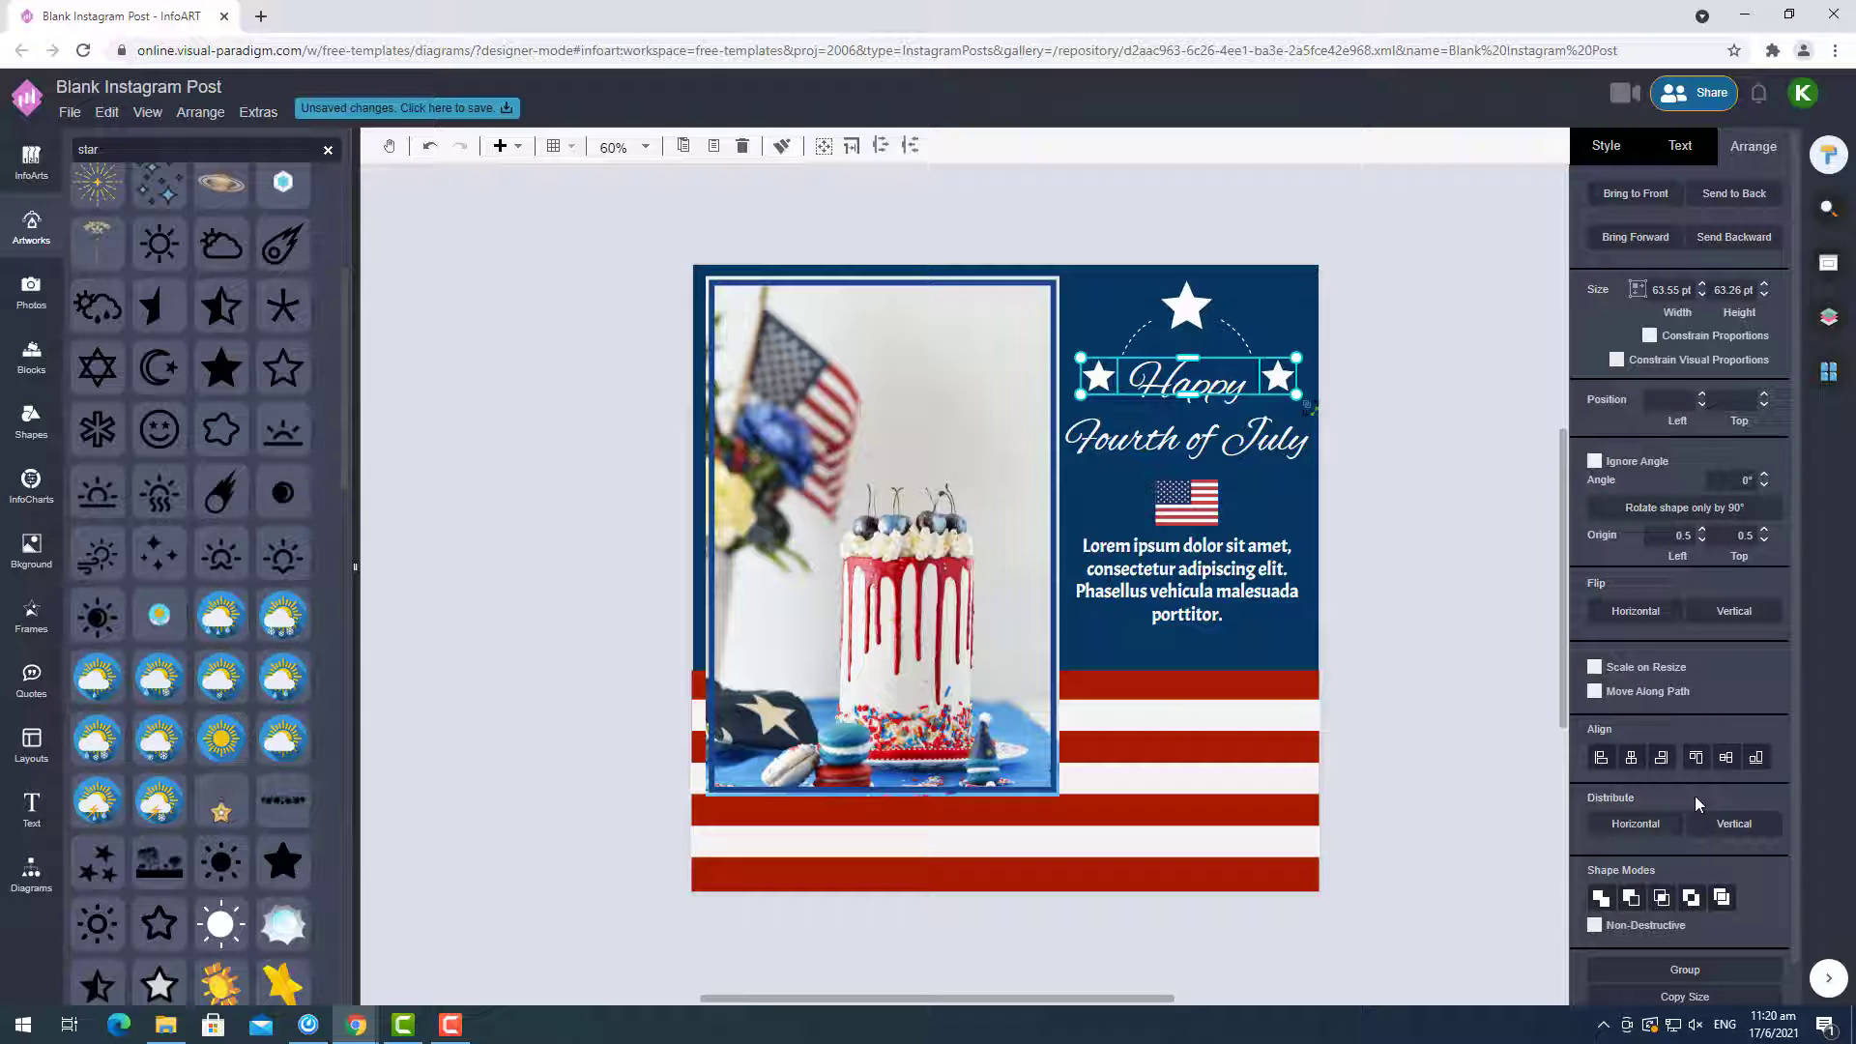
click(1715, 747)
click(1444, 401)
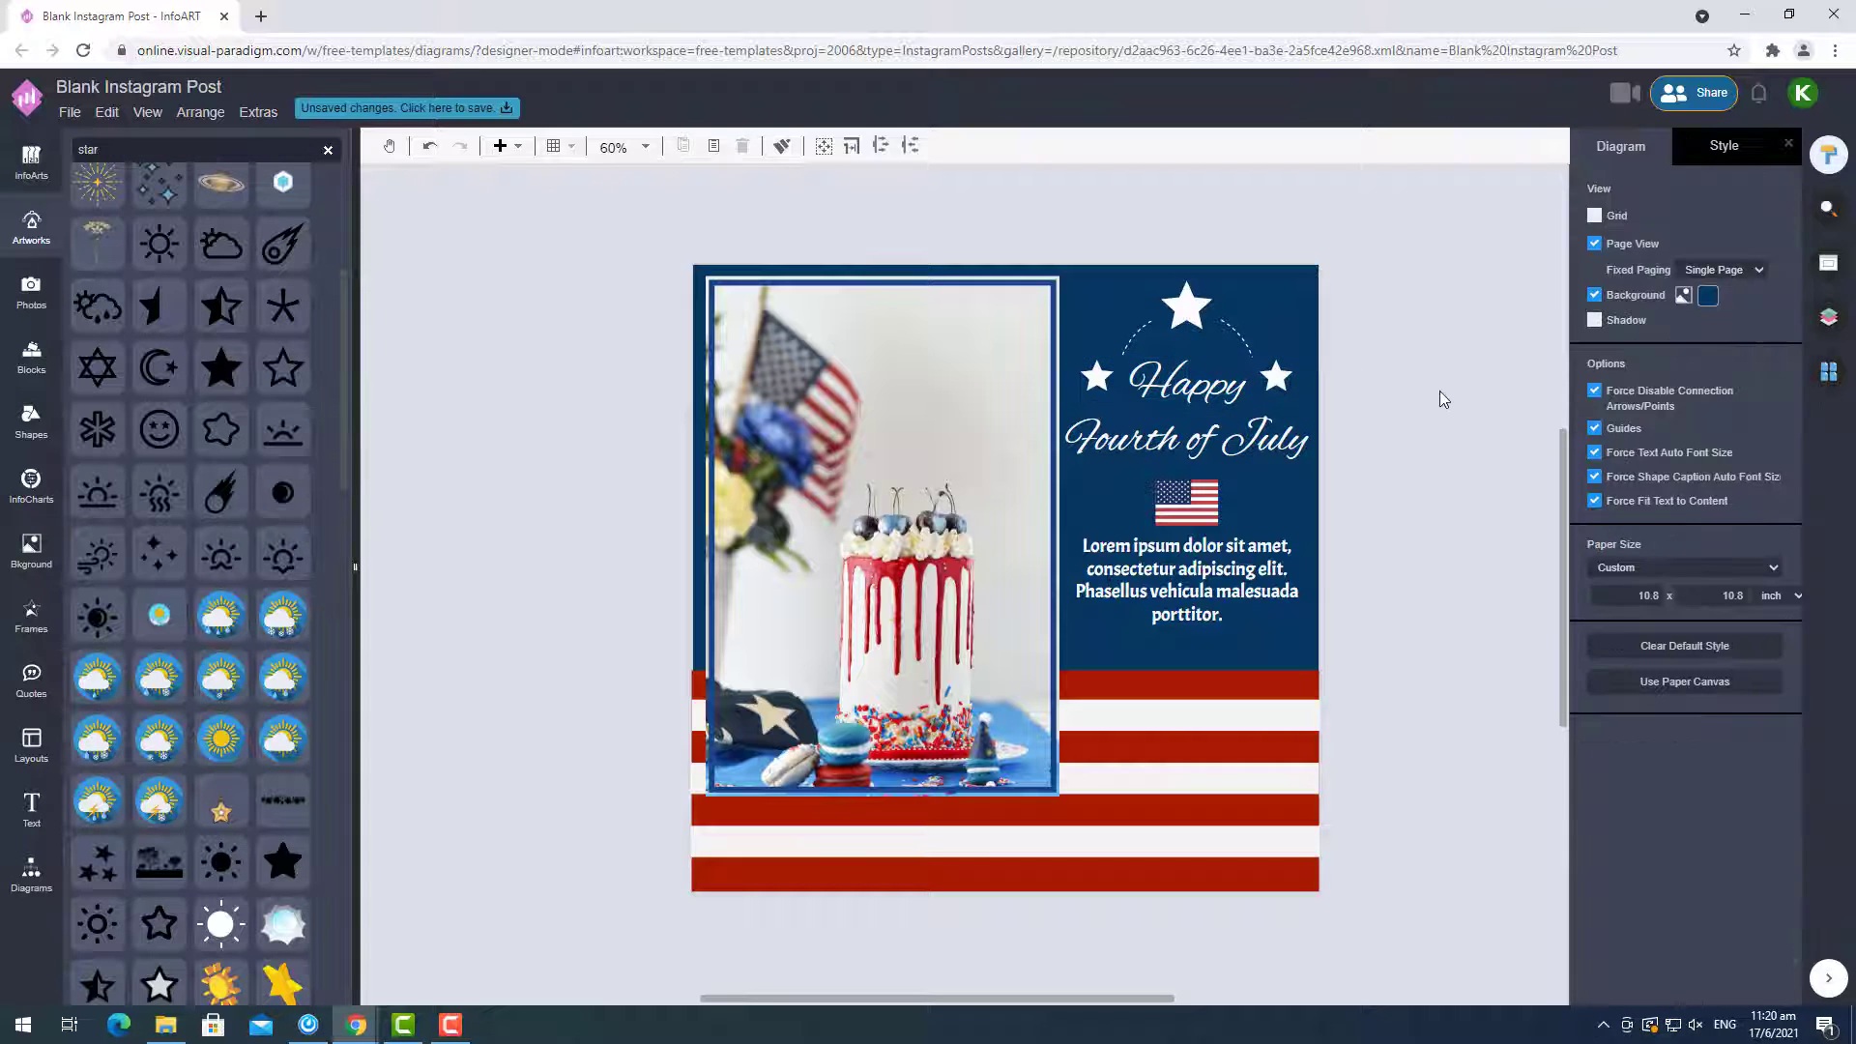
click(1441, 401)
click(1482, 593)
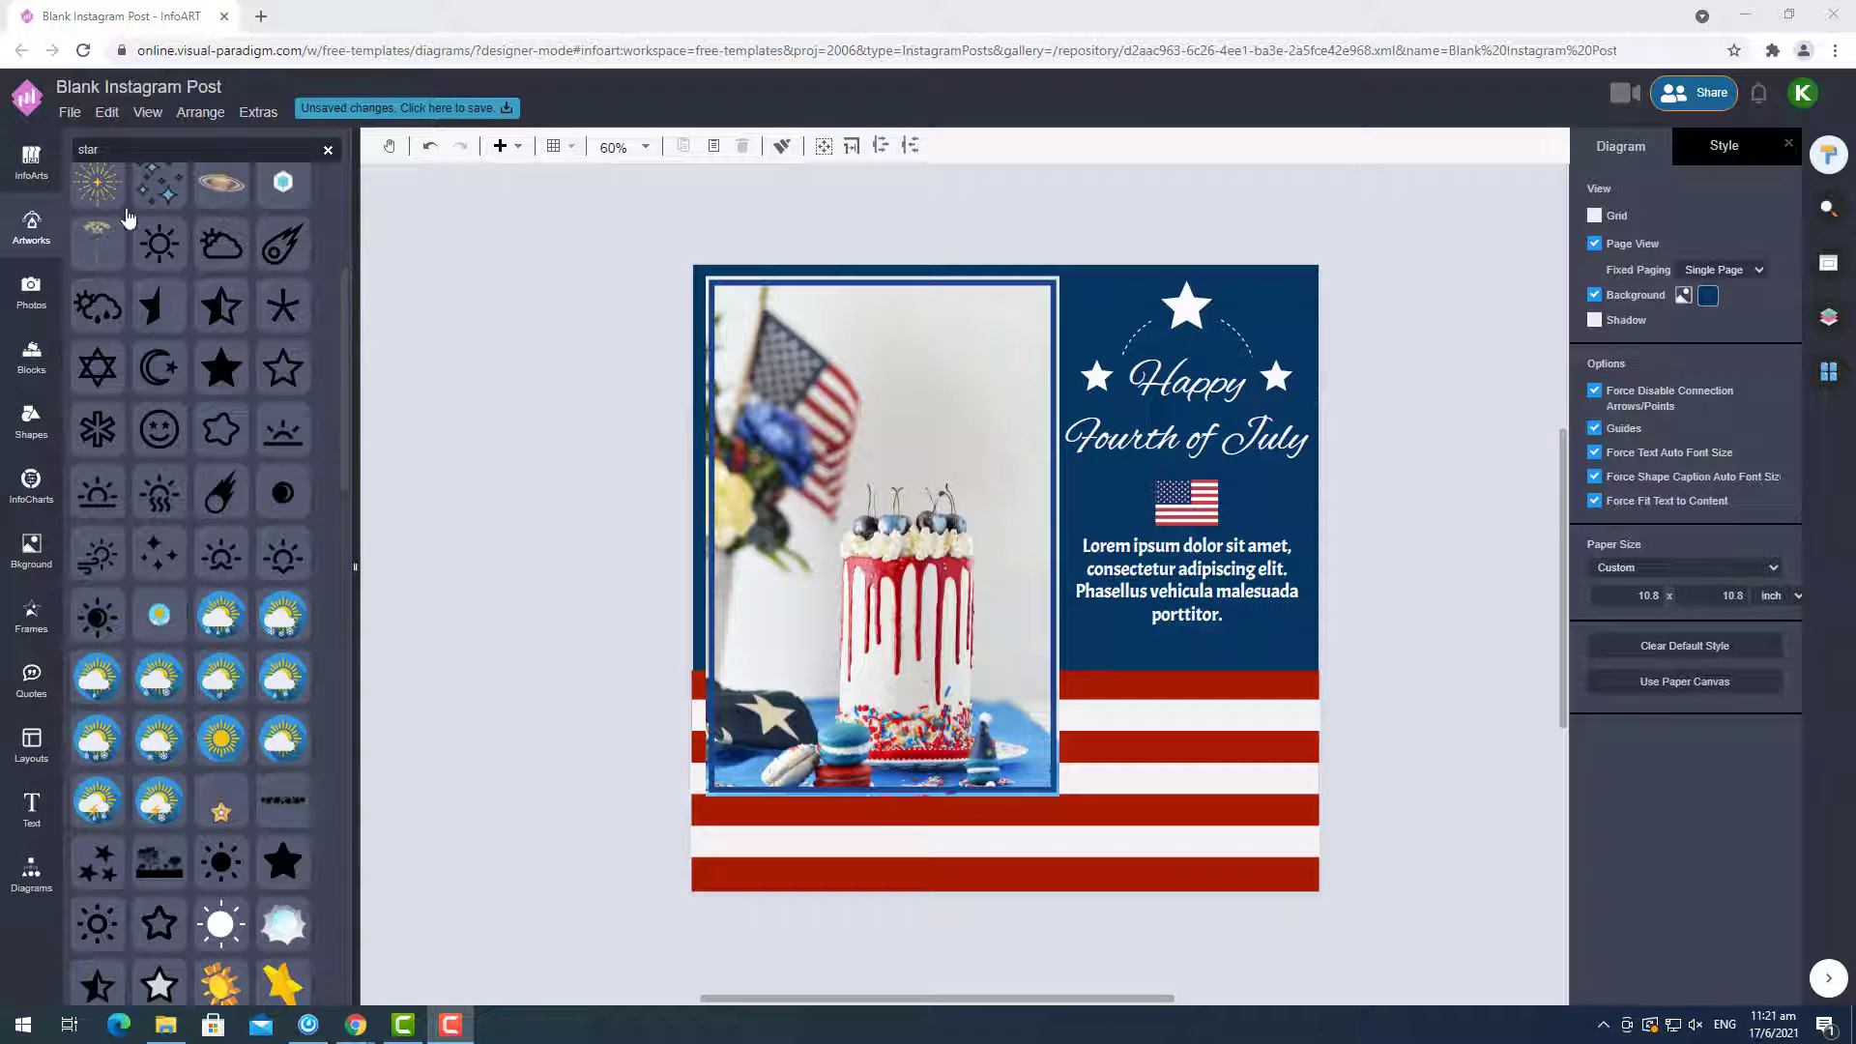
Rename the design file as "Cake Photo Happy Fourth of July Instagram Post".
click(184, 87)
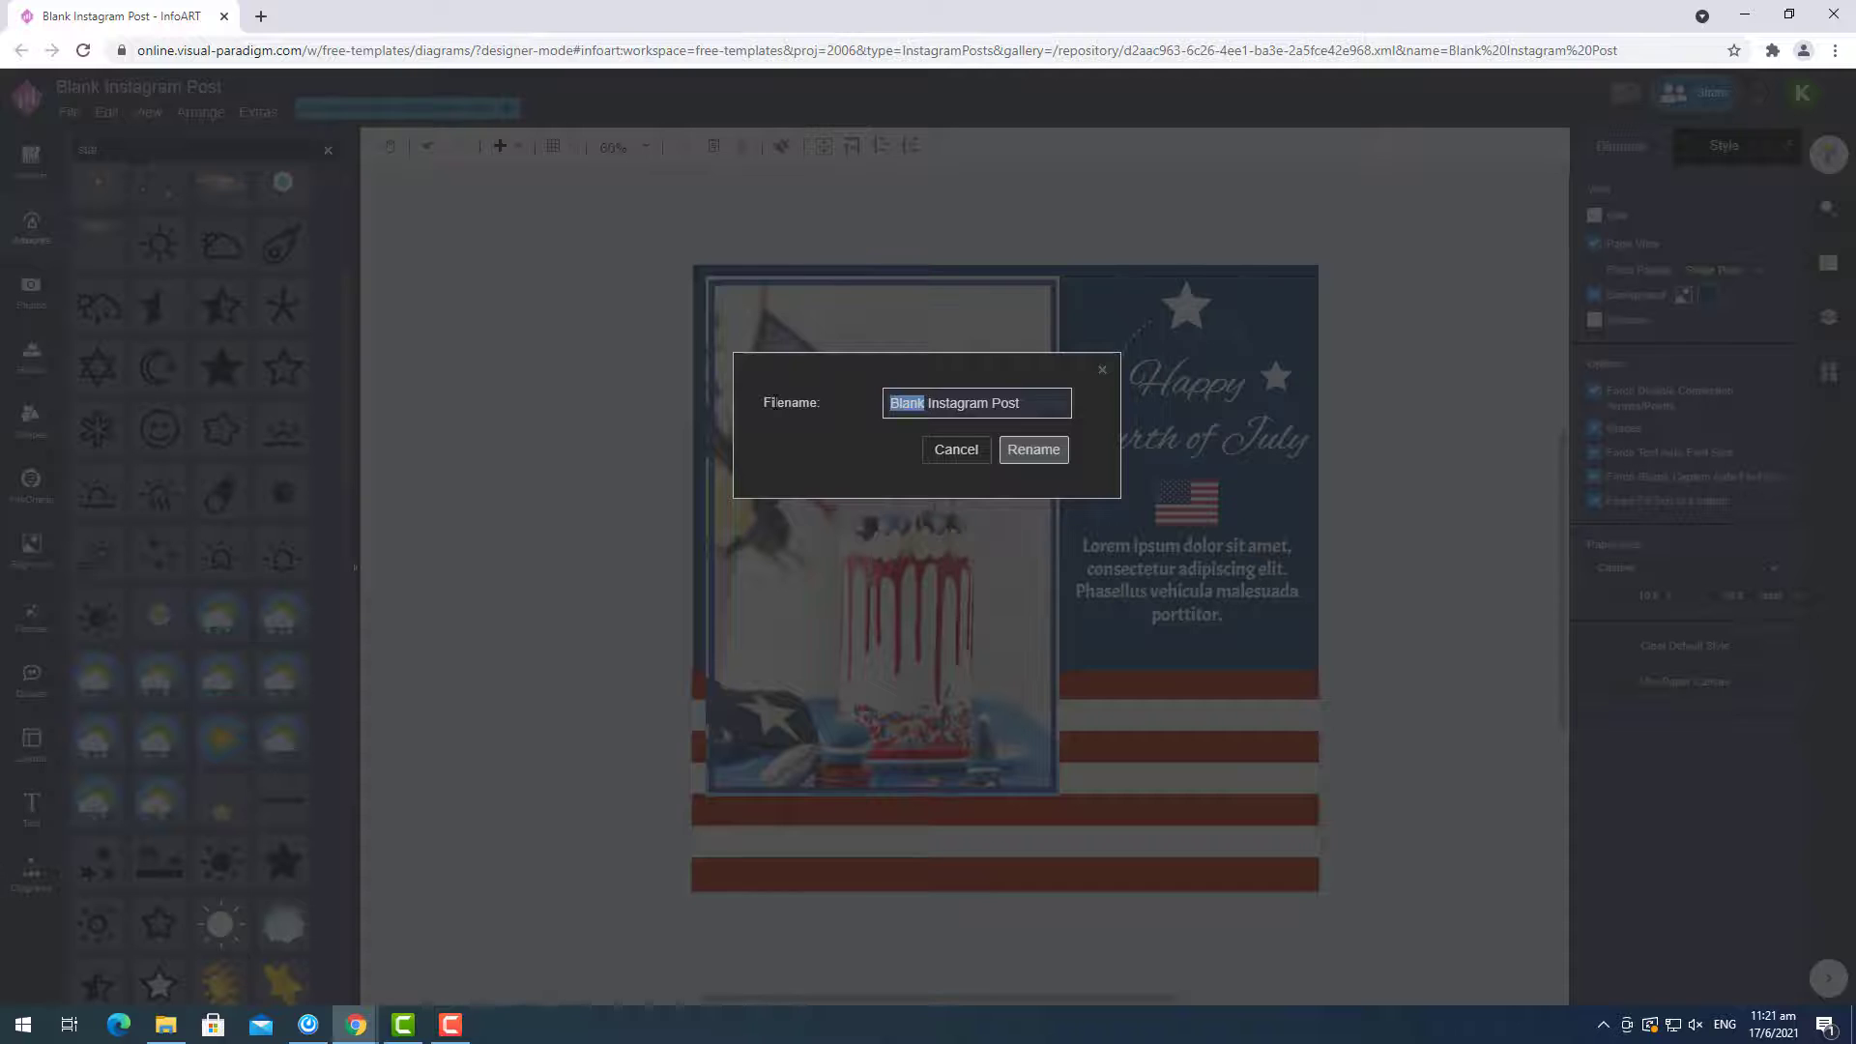
text(Cake Photo Happy Fourth of July)
click(1033, 450)
Export the design as a JPG image at 100% zoom, download it and open the downloaded file.
click(67, 112)
mouse_move(194, 473)
click(406, 503)
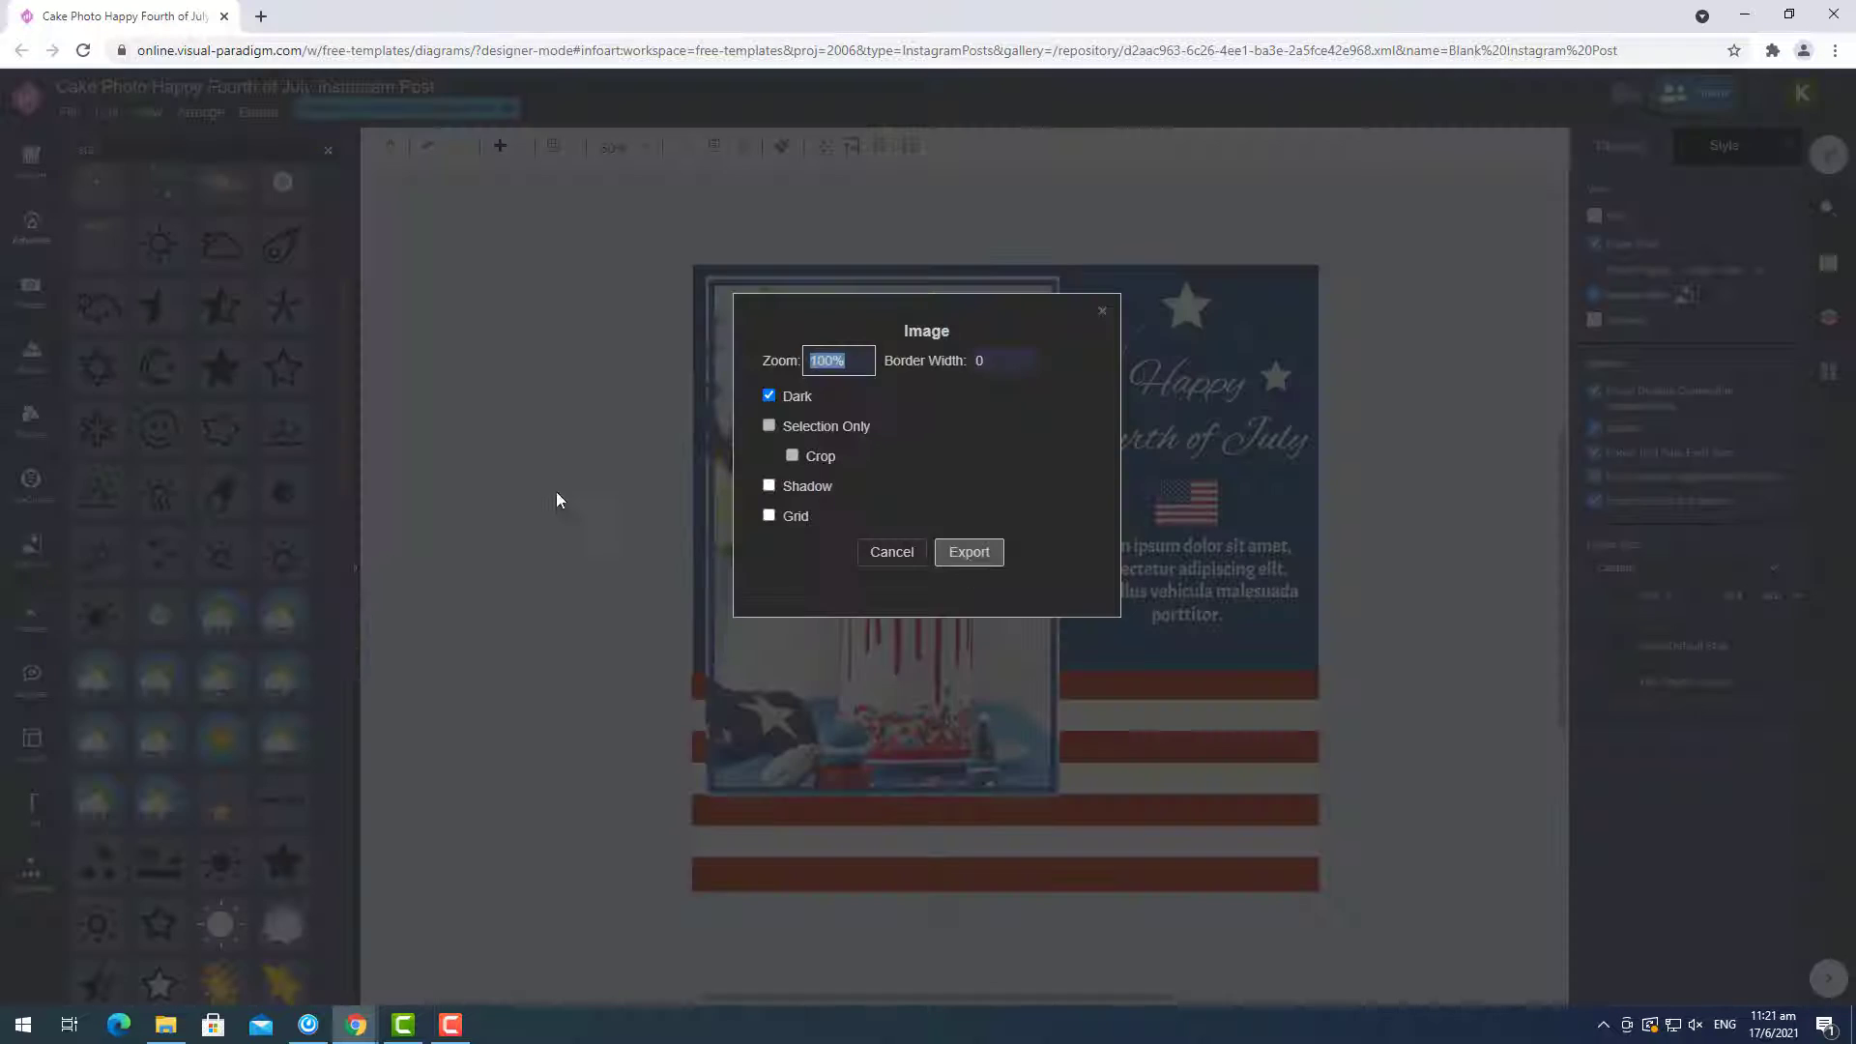
click(969, 552)
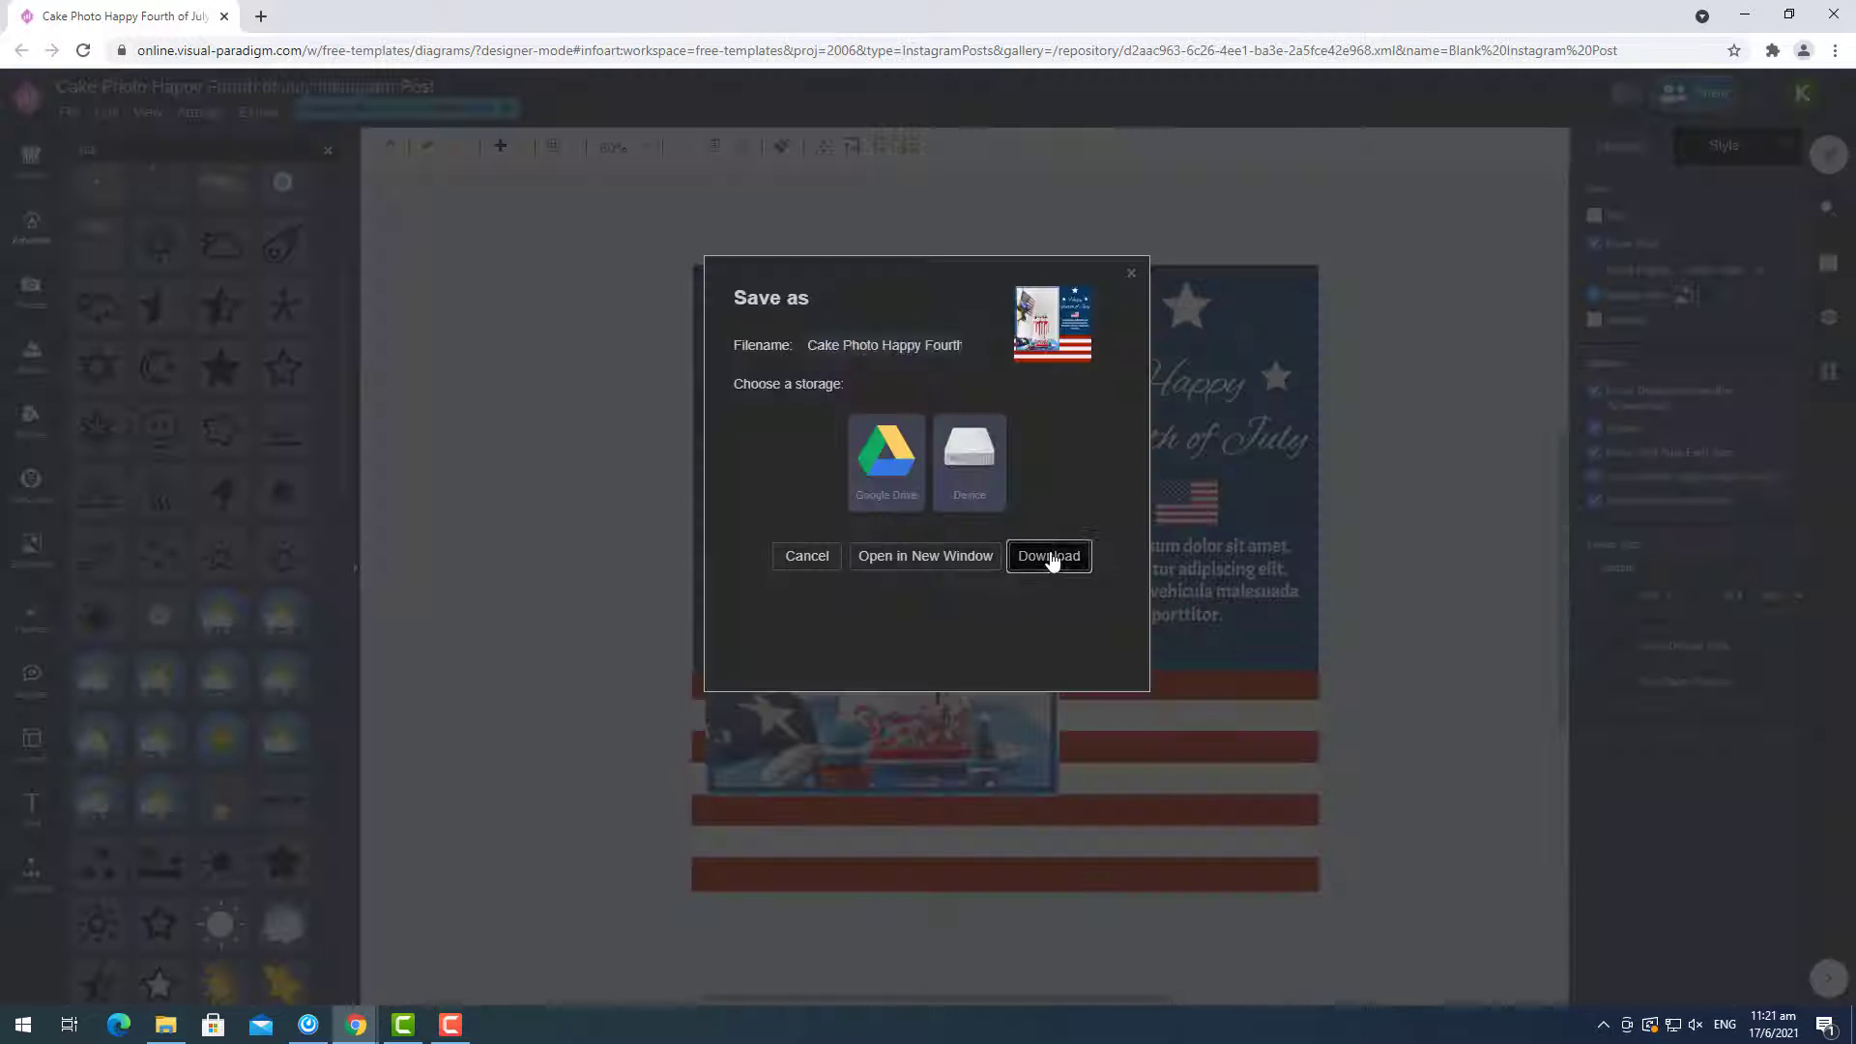
click(1050, 555)
click(135, 979)
click(1445, 255)
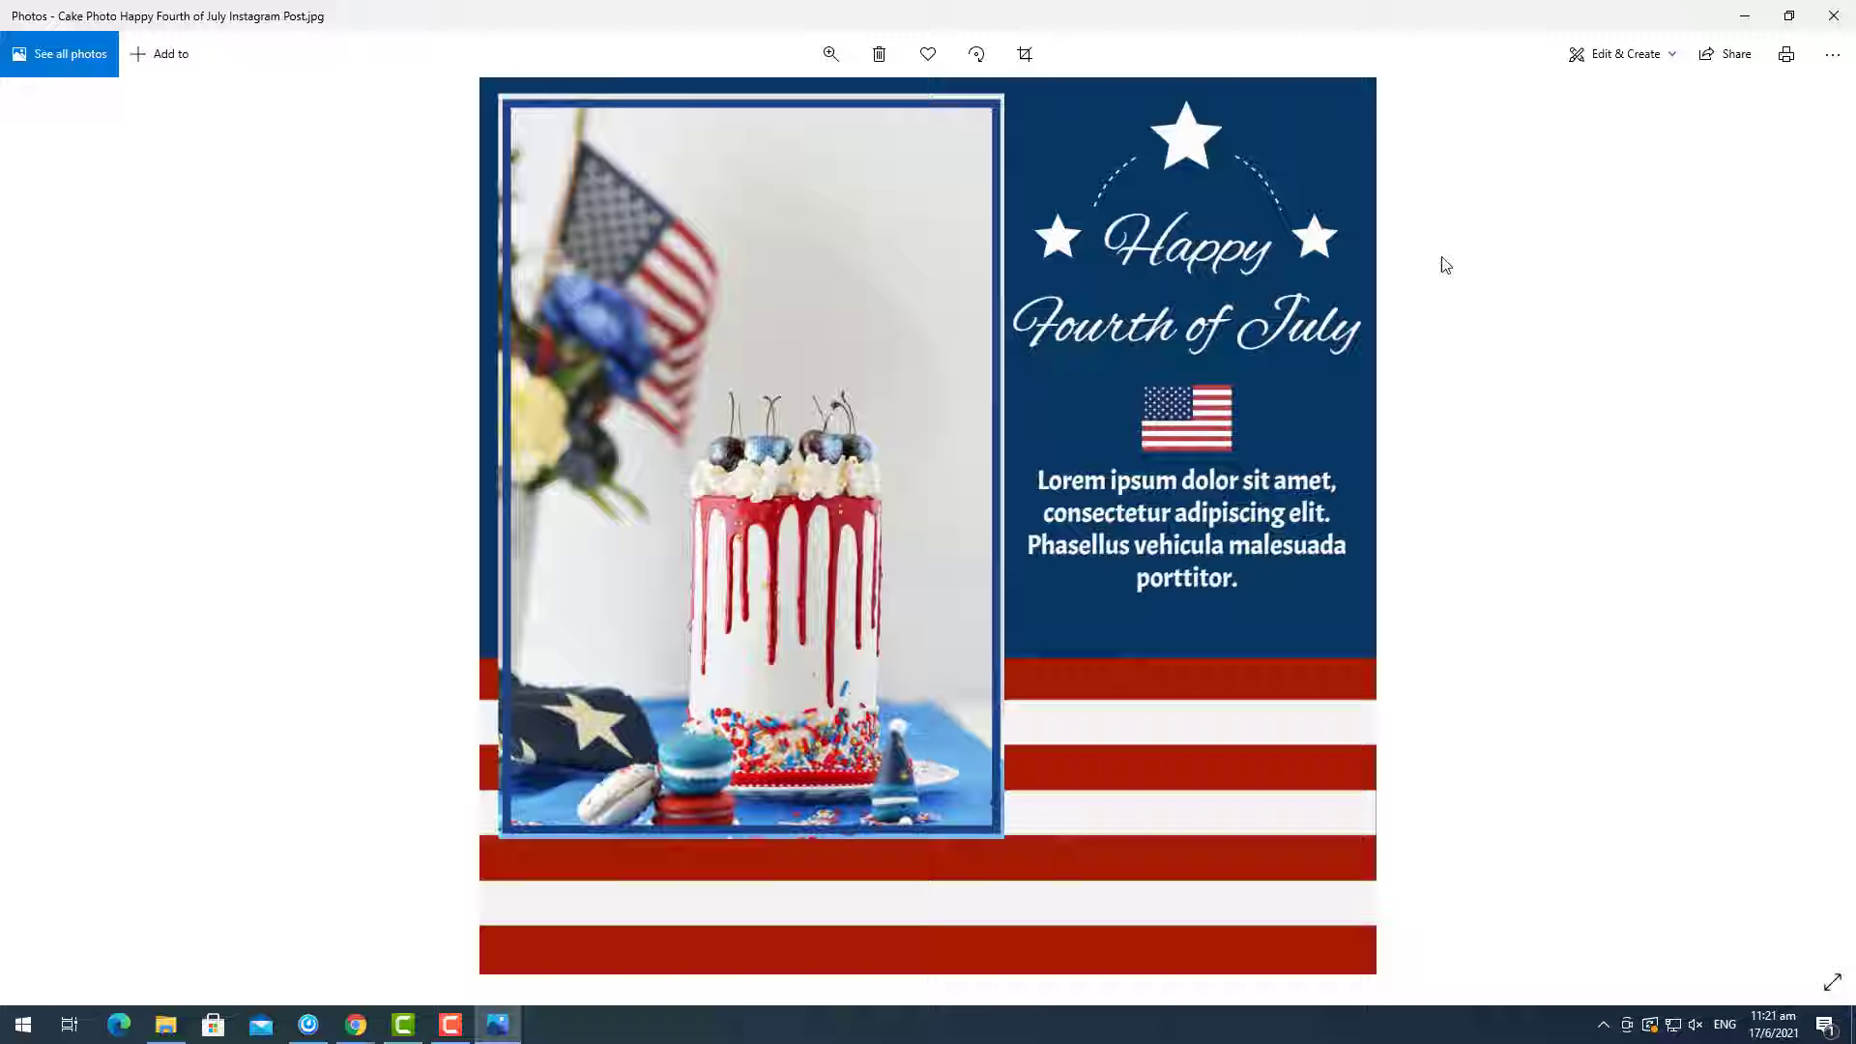